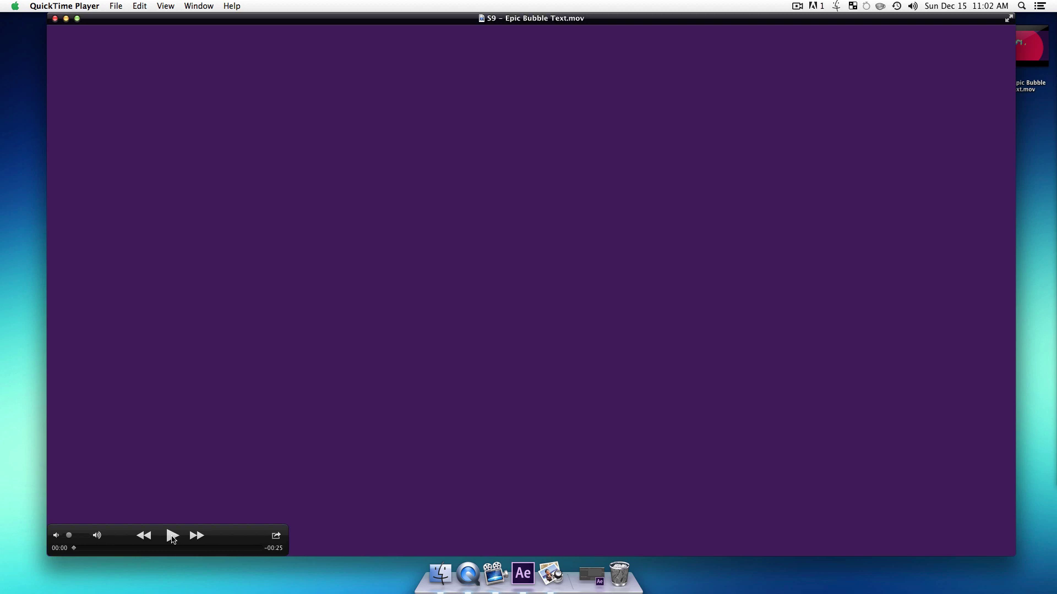
# Play the finished Epic Bubble Text movie and scrub through it to review the bubble text animation
pyautogui.click(171, 536)
pyautogui.click(172, 536)
pyautogui.click(171, 536)
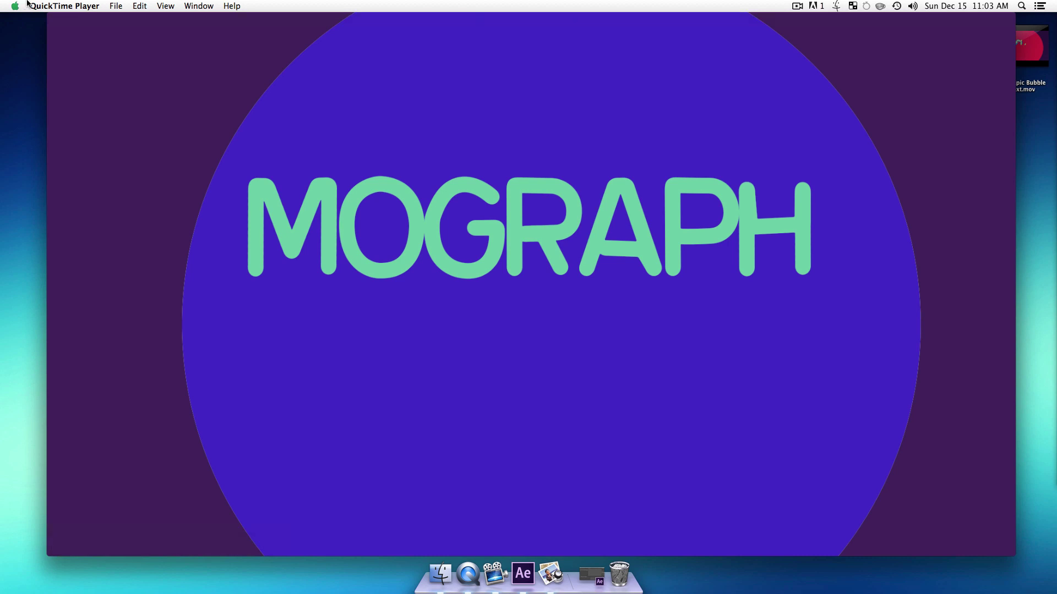
pyautogui.moveTo(230, 522)
pyautogui.moveTo(206, 549); pyautogui.dragTo(192, 552)
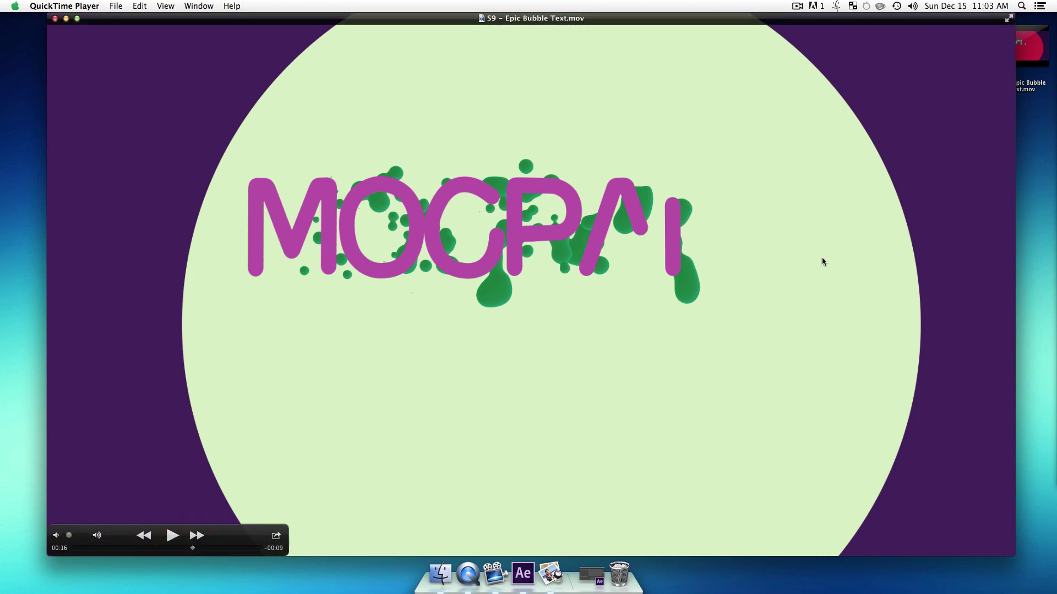
# Minimize the movie window and switch to the empty project in After Effects
pyautogui.click(69, 20)
pyautogui.moveTo(530, 266); pyautogui.dragTo(642, 335)
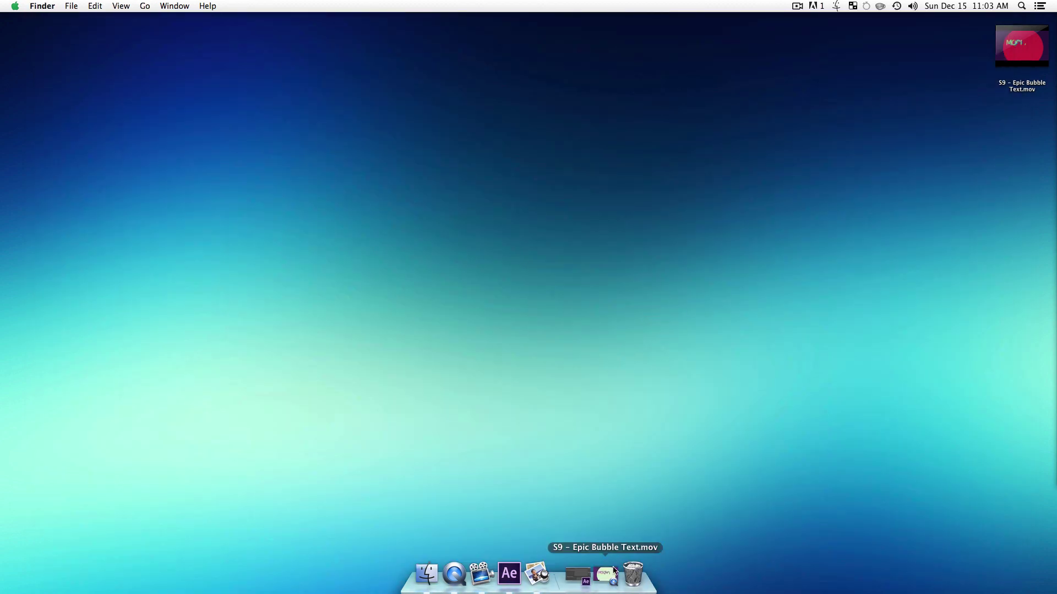
pyautogui.click(572, 581)
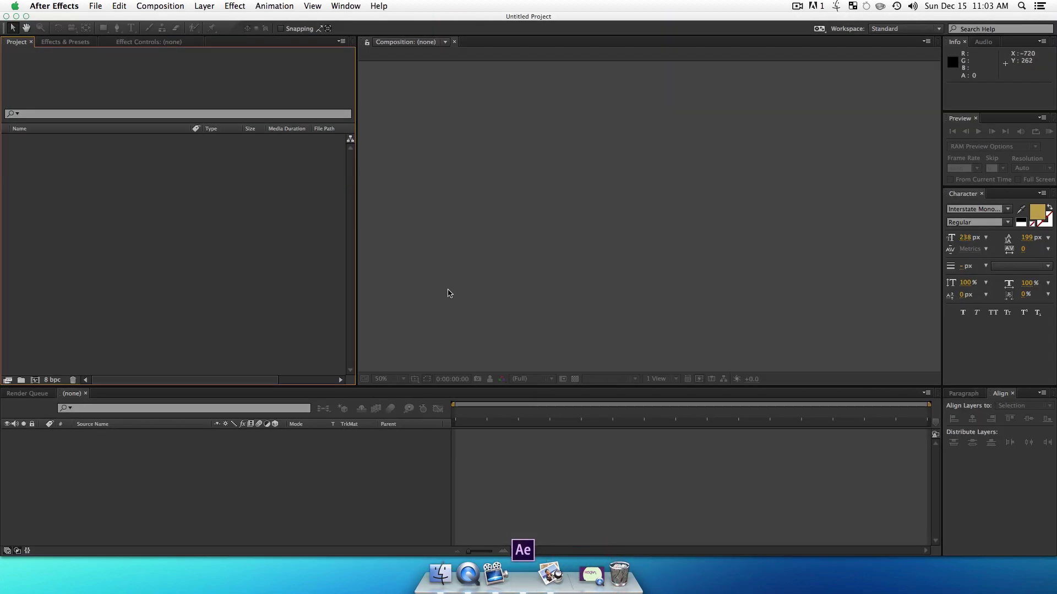
pyautogui.click(412, 475)
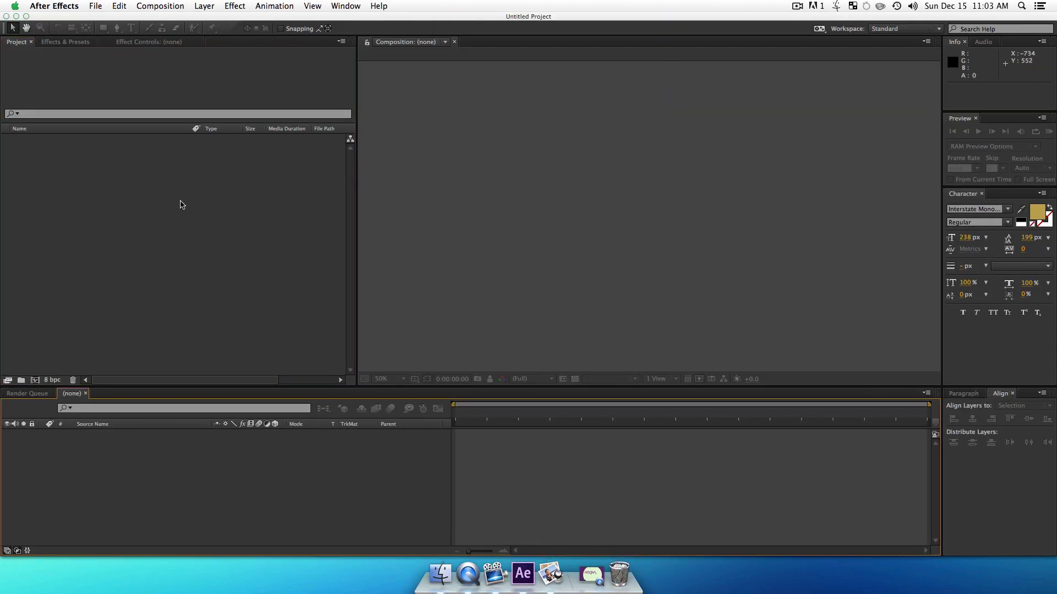
# Create a composition named "Epic Bubble Text" with its aspect ratio locked to 16:9 and a duration of 0:00:15:00
pyautogui.click(180, 204)
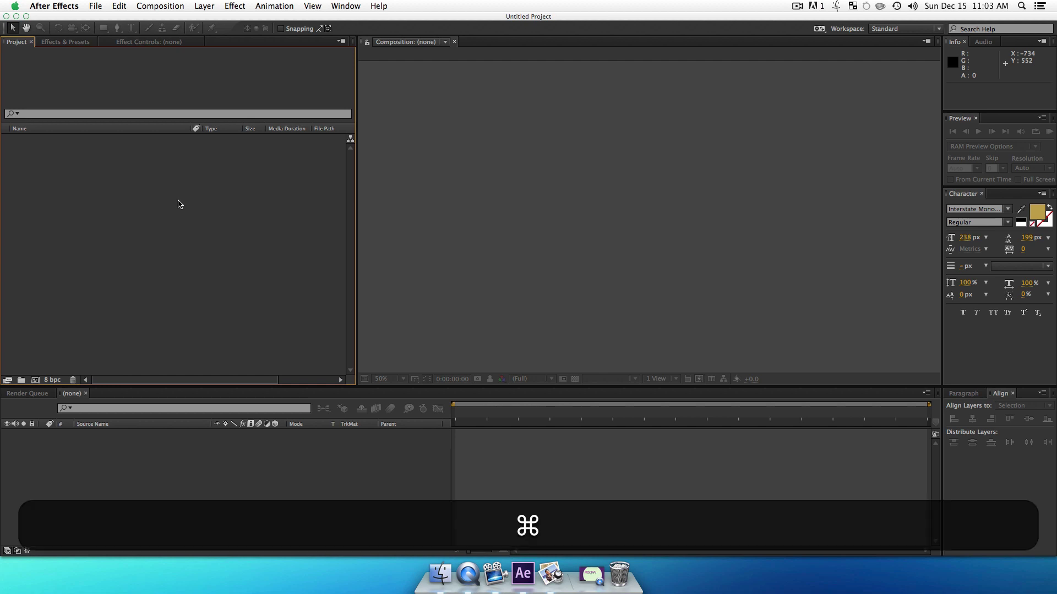
pyautogui.press('super+n')
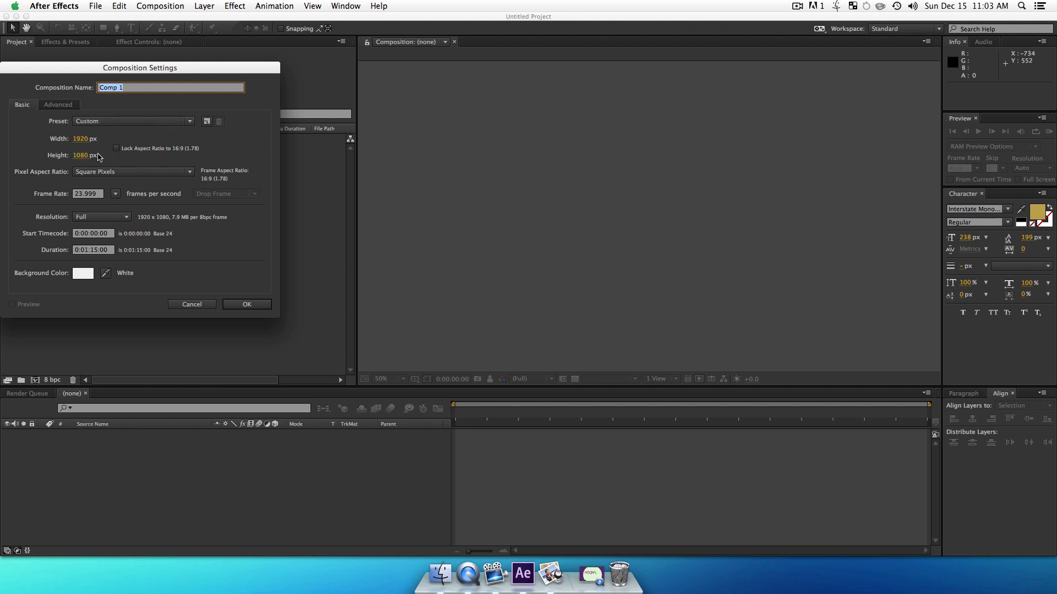
pyautogui.click(115, 149)
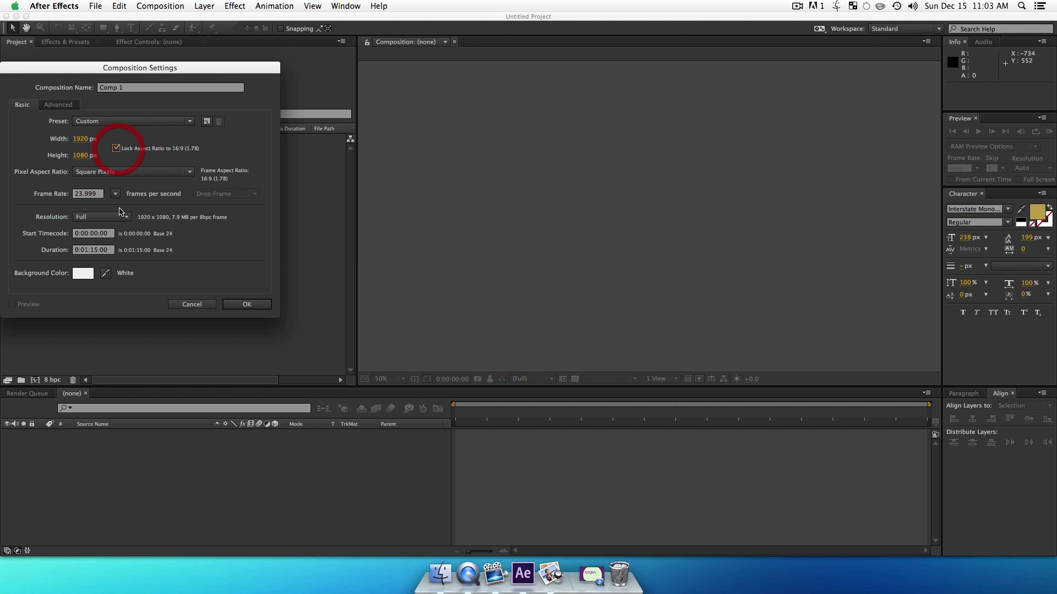
pyautogui.click(87, 252)
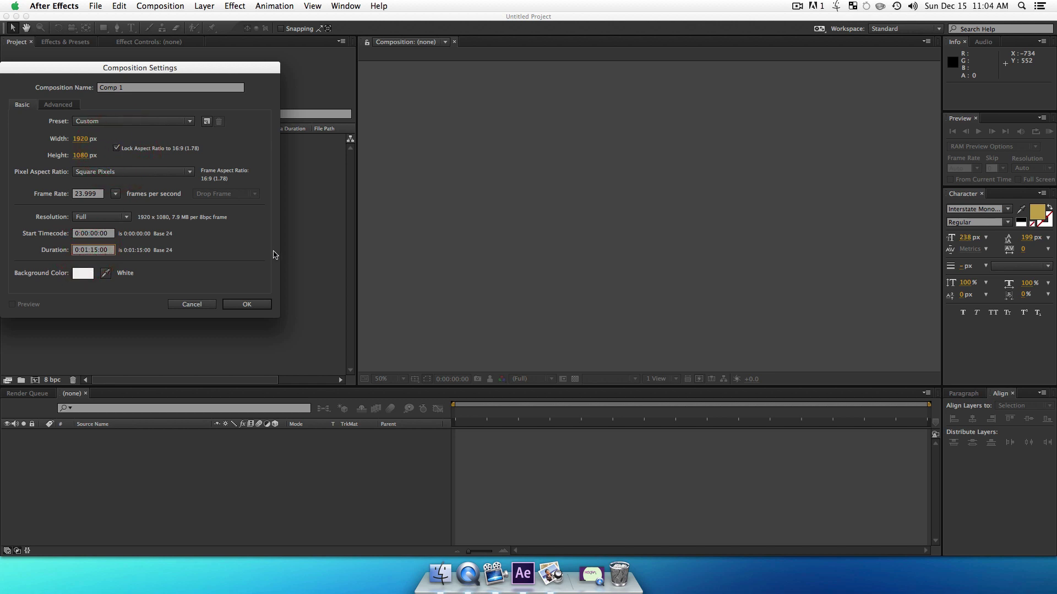
pyautogui.press('BackSpace')
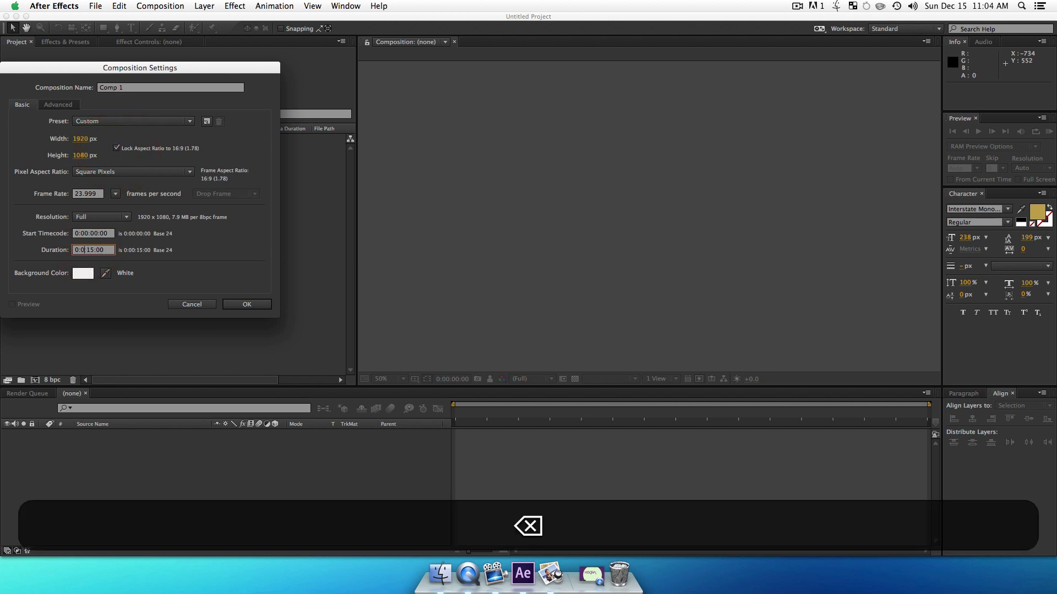
pyautogui.write('0')
pyautogui.moveTo(138, 88); pyautogui.dragTo(31, 84)
pyautogui.write('Epic')
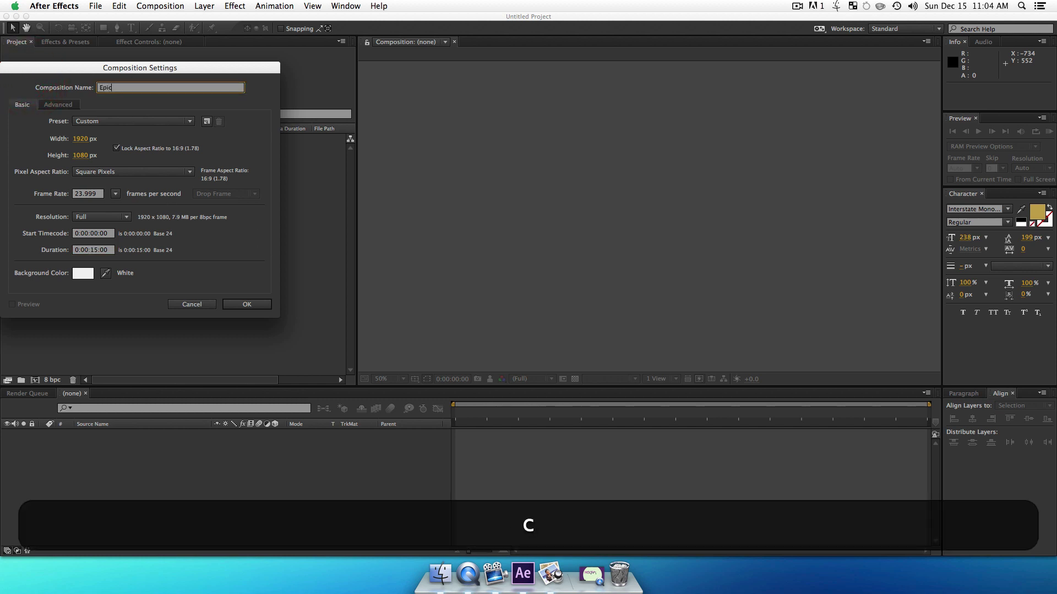
pyautogui.write(' Bubble Text')
pyautogui.press('Return')
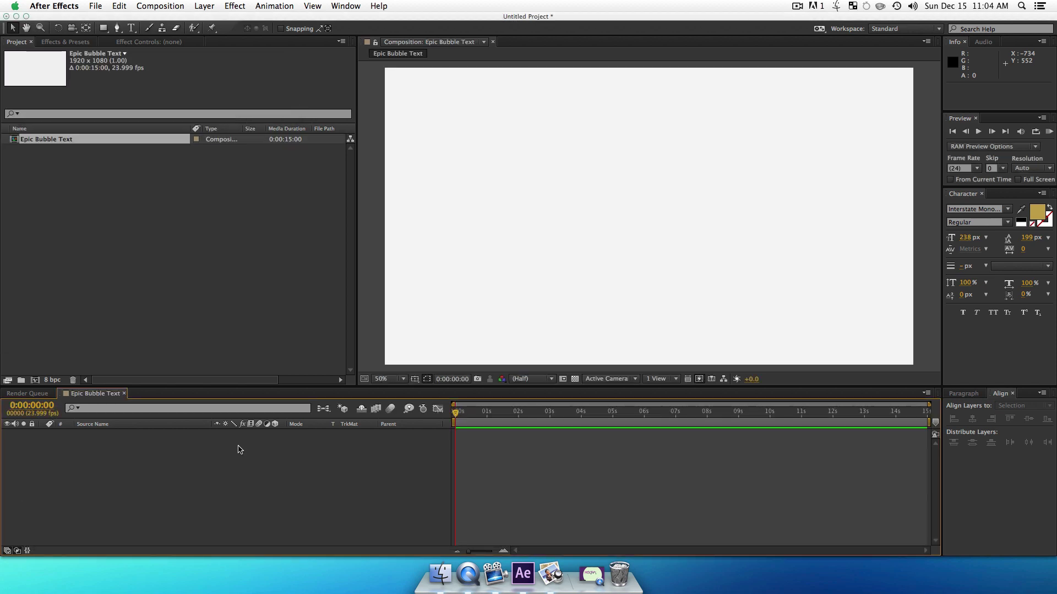
pyautogui.click(150, 283)
# Add a composition-sized solid layer in light blue (67ADF5)
pyautogui.click(185, 479)
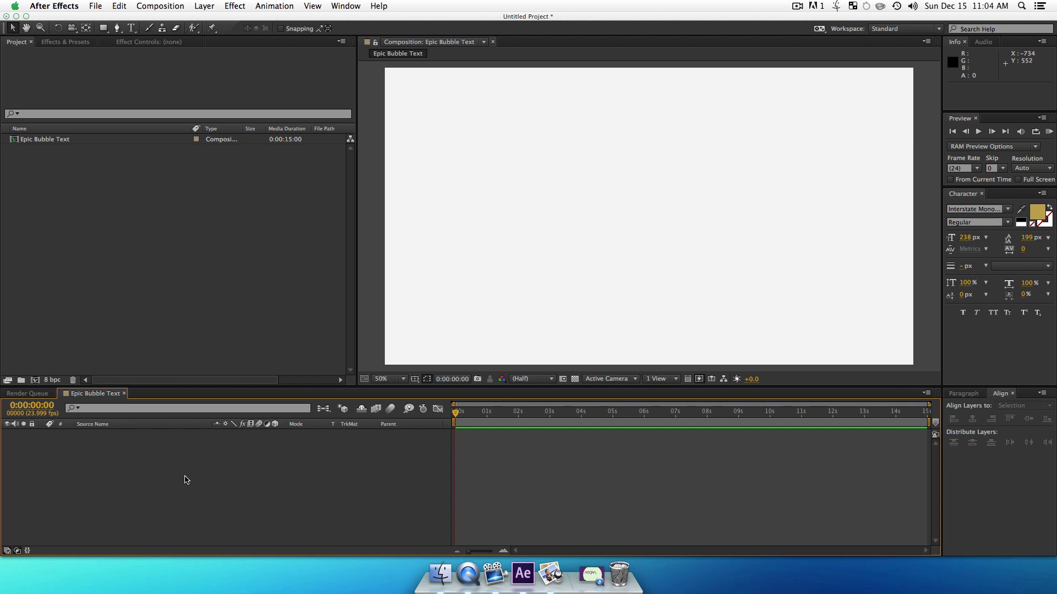
pyautogui.press('super+y')
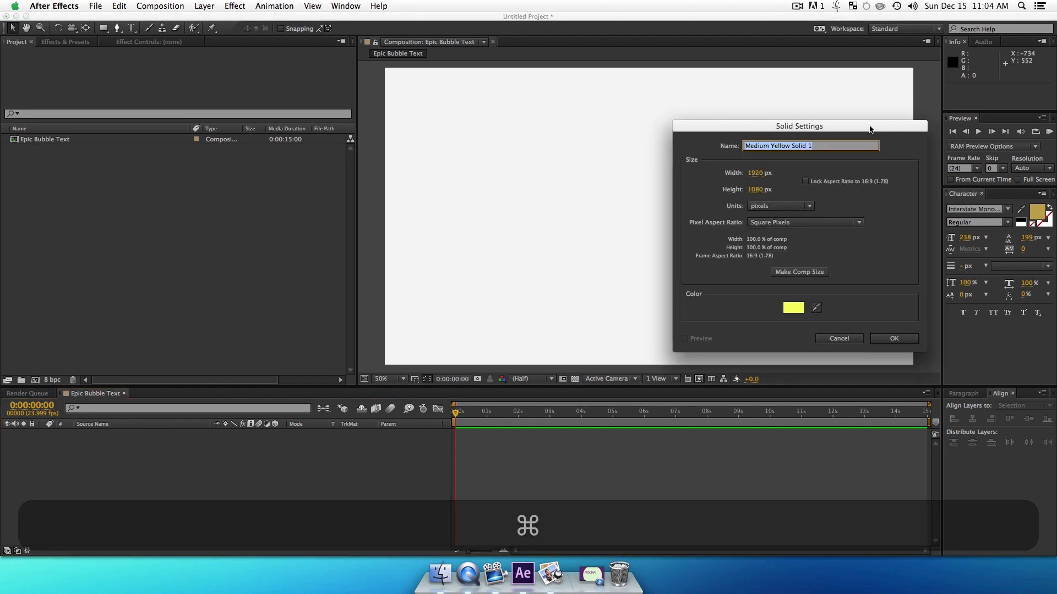
pyautogui.moveTo(806, 126); pyautogui.dragTo(703, 110)
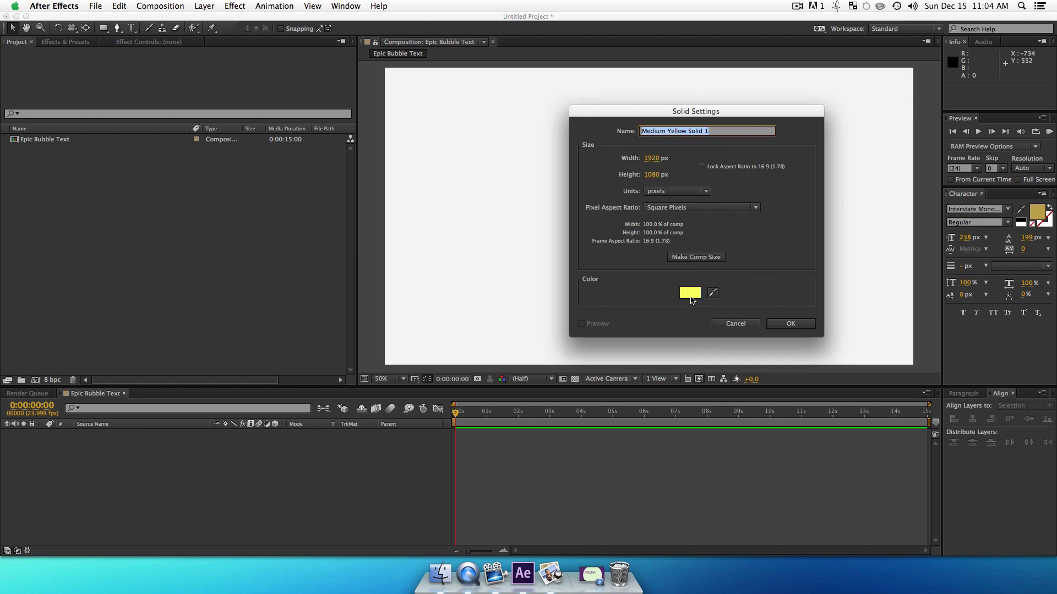
pyautogui.click(689, 293)
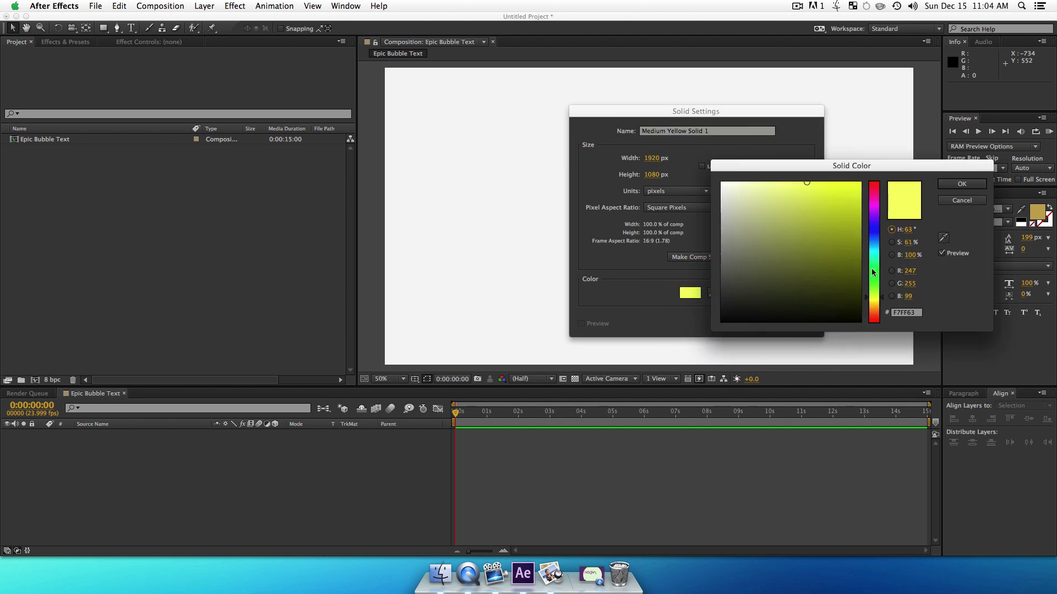
pyautogui.moveTo(874, 283); pyautogui.dragTo(877, 241)
pyautogui.moveTo(809, 196); pyautogui.dragTo(802, 187)
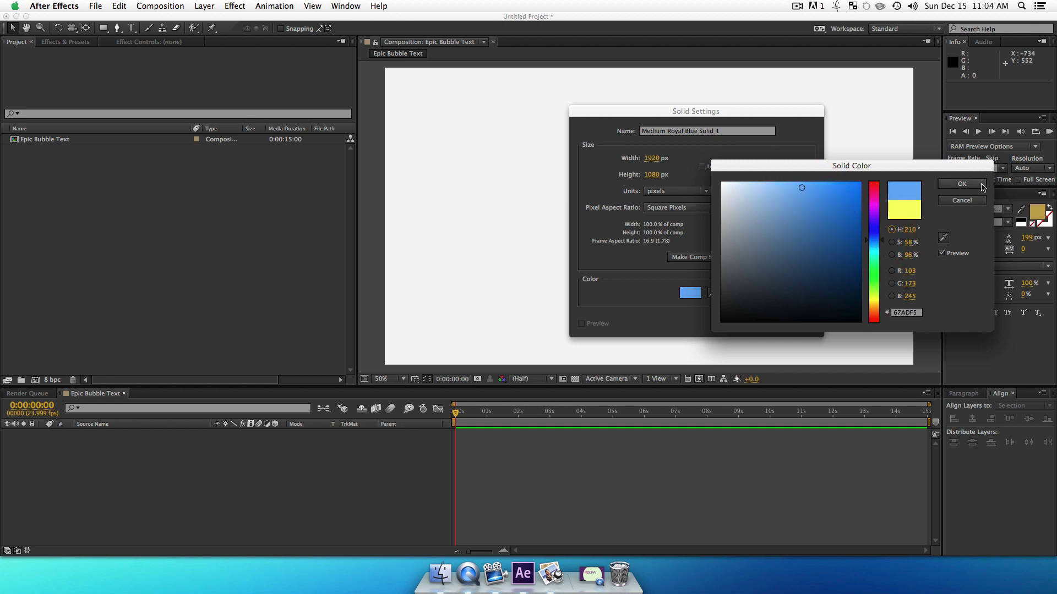
pyautogui.click(976, 185)
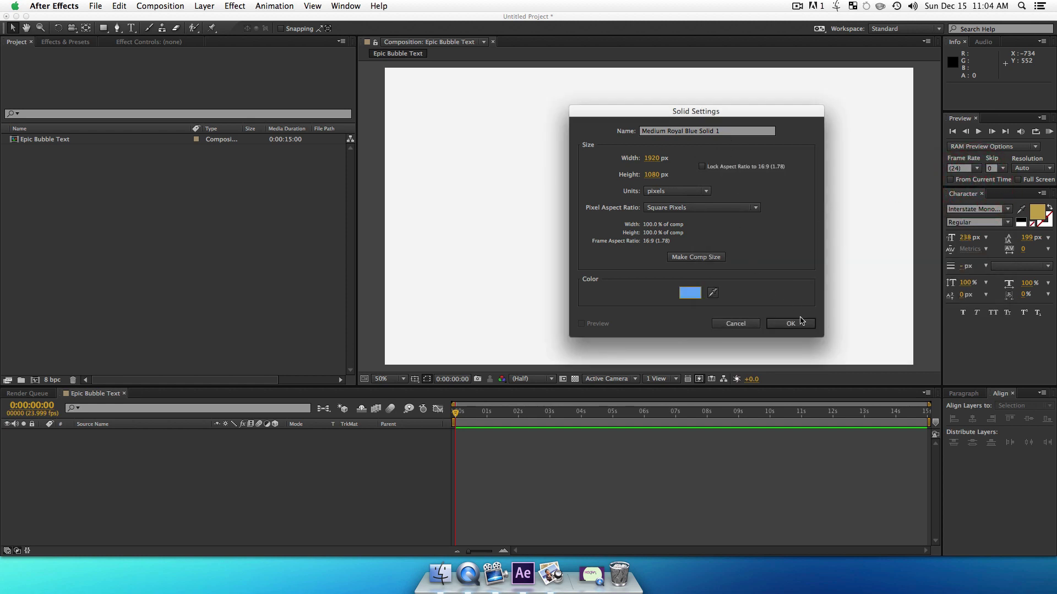
pyautogui.click(801, 322)
pyautogui.click(368, 514)
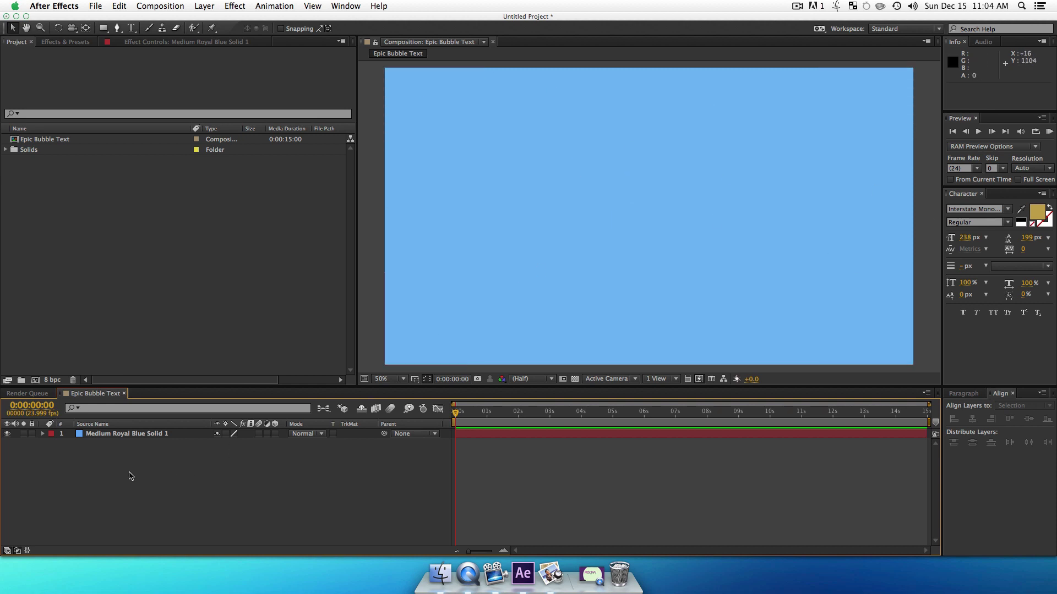
# Rename the blue solid layer as BG
pyautogui.click(111, 435)
pyautogui.press('Return')
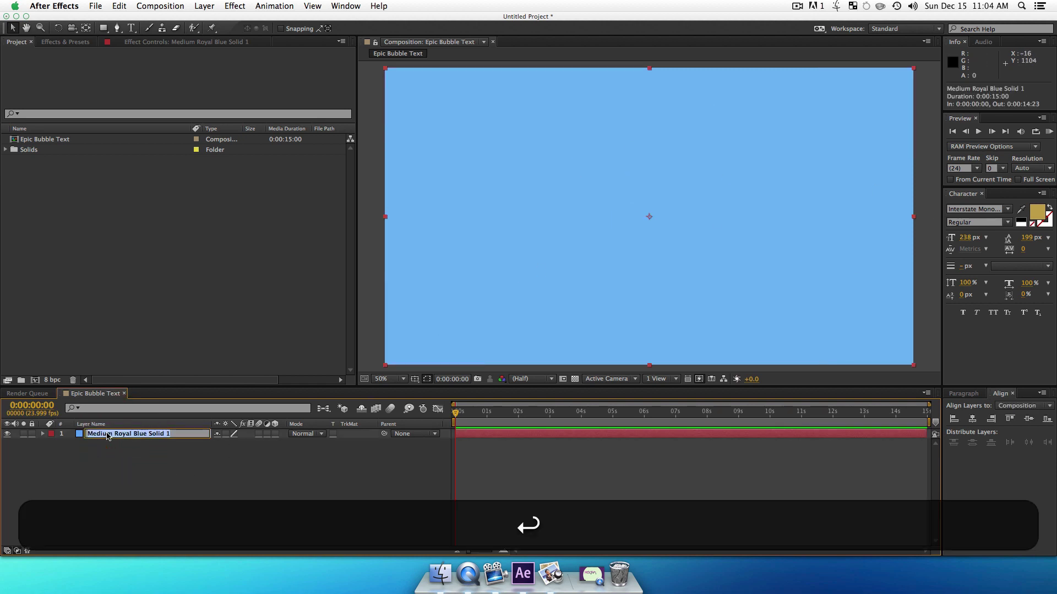
pyautogui.write('BG')
pyautogui.press('Return')
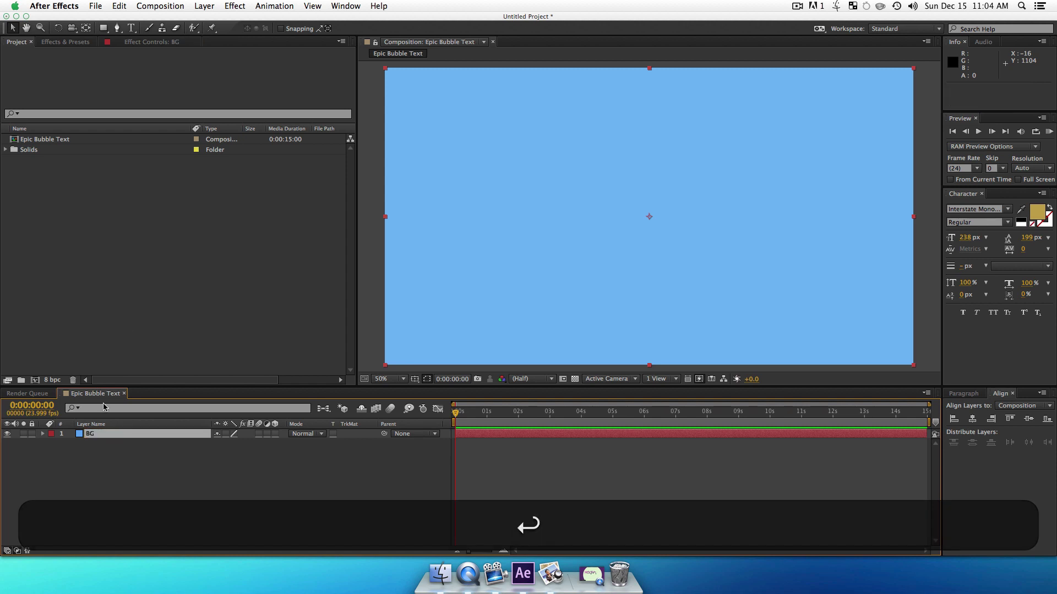
pyautogui.click(152, 477)
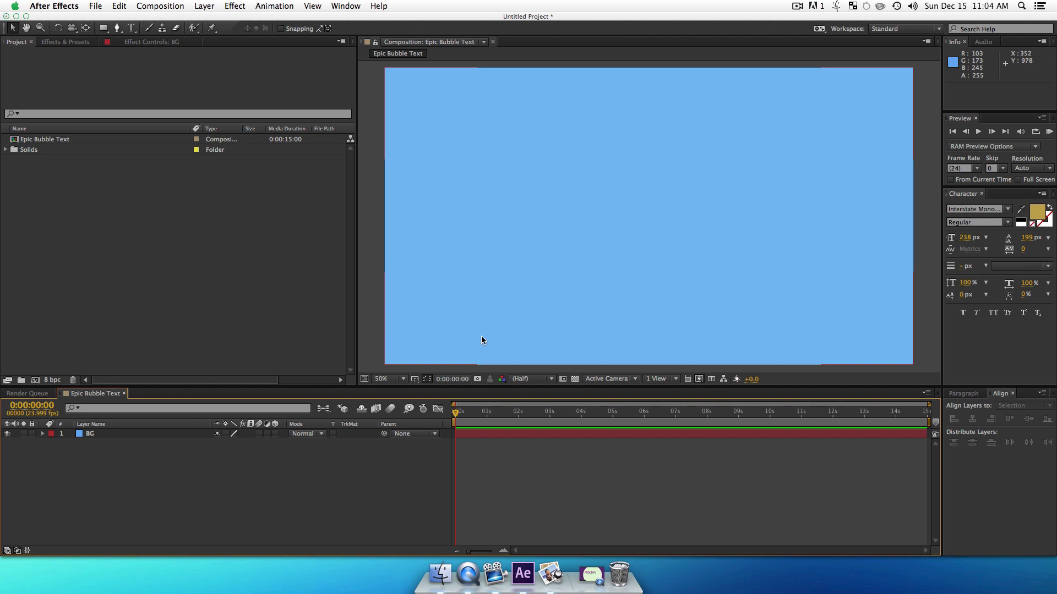
pyautogui.click(235, 520)
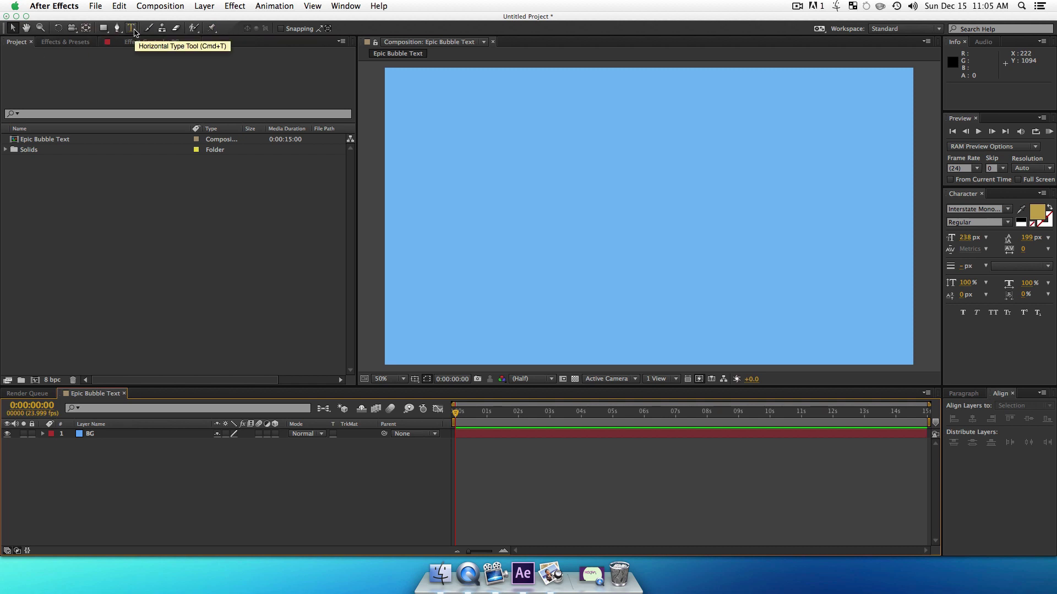
# Draw a wide text box across the upper middle of the composition and enter the text "DOG" in it
pyautogui.click(135, 32)
pyautogui.moveTo(481, 127); pyautogui.dragTo(836, 267)
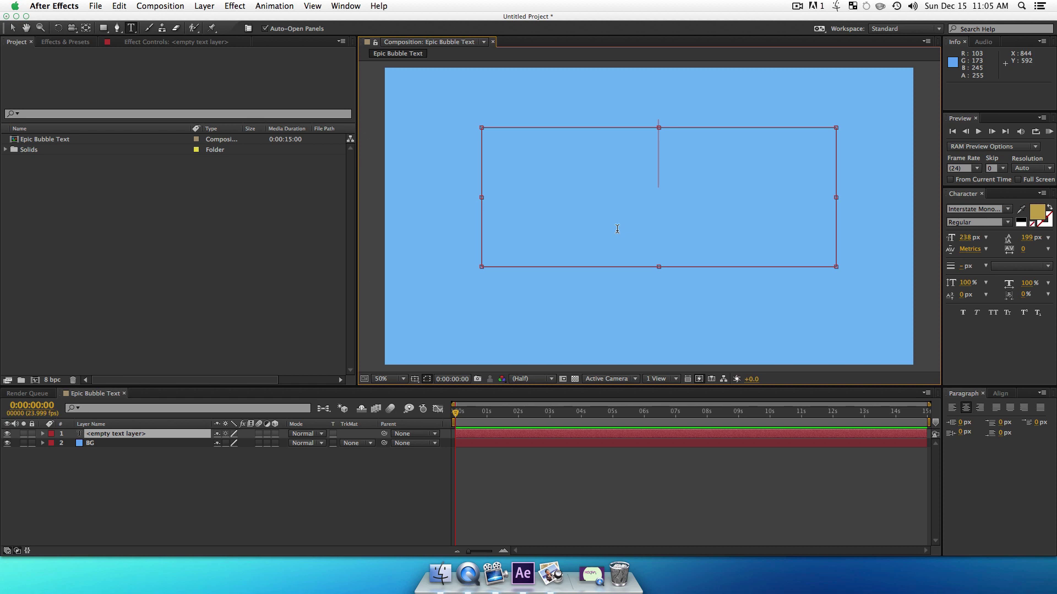
pyautogui.write('k')
pyautogui.press('BackSpace')
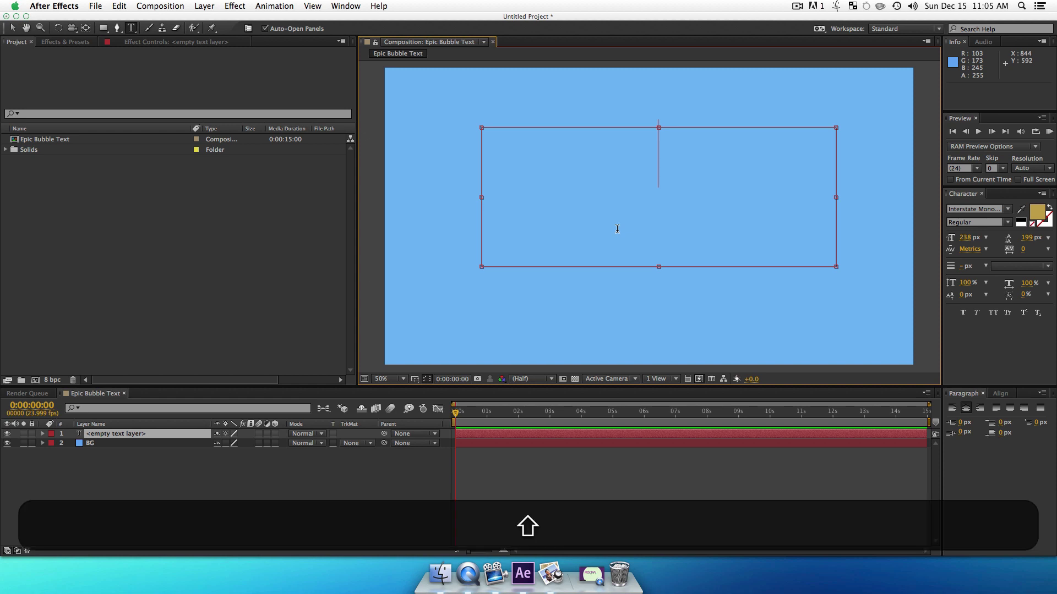
pyautogui.write('DOG')
# Change the fill colour of the whole DOG text to white (FFFFFF)
pyautogui.press('shift+super+a')
pyautogui.press('super+a')
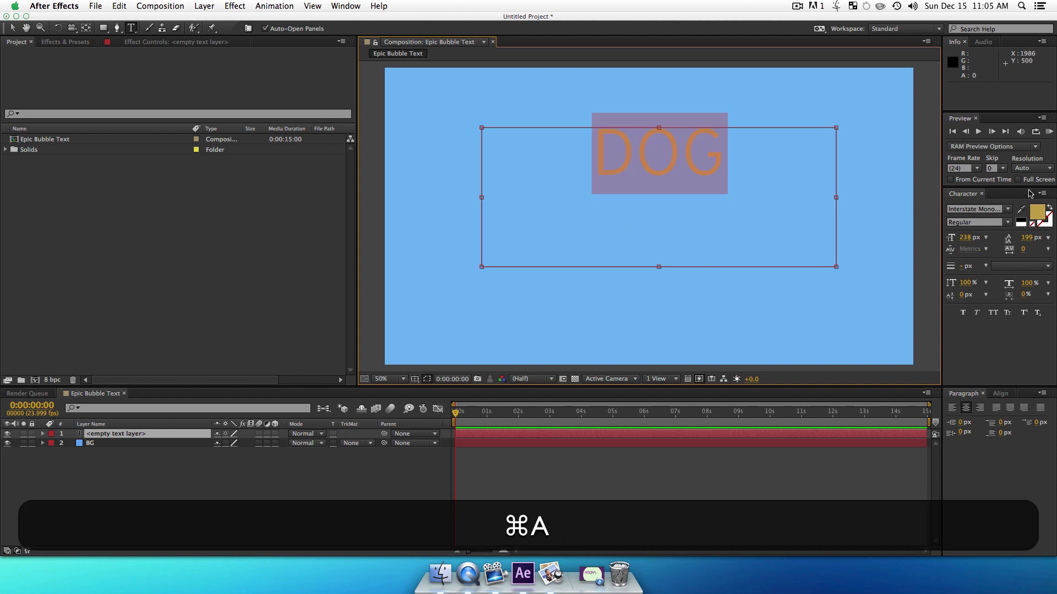
pyautogui.click(1037, 212)
pyautogui.moveTo(764, 207); pyautogui.dragTo(665, 164)
pyautogui.click(966, 183)
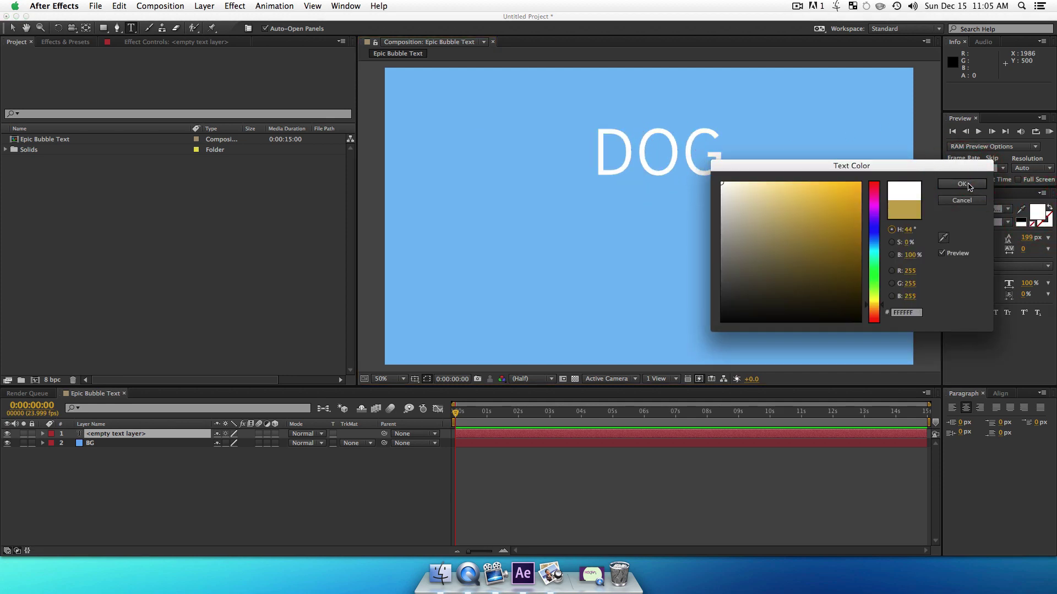
pyautogui.click(684, 149)
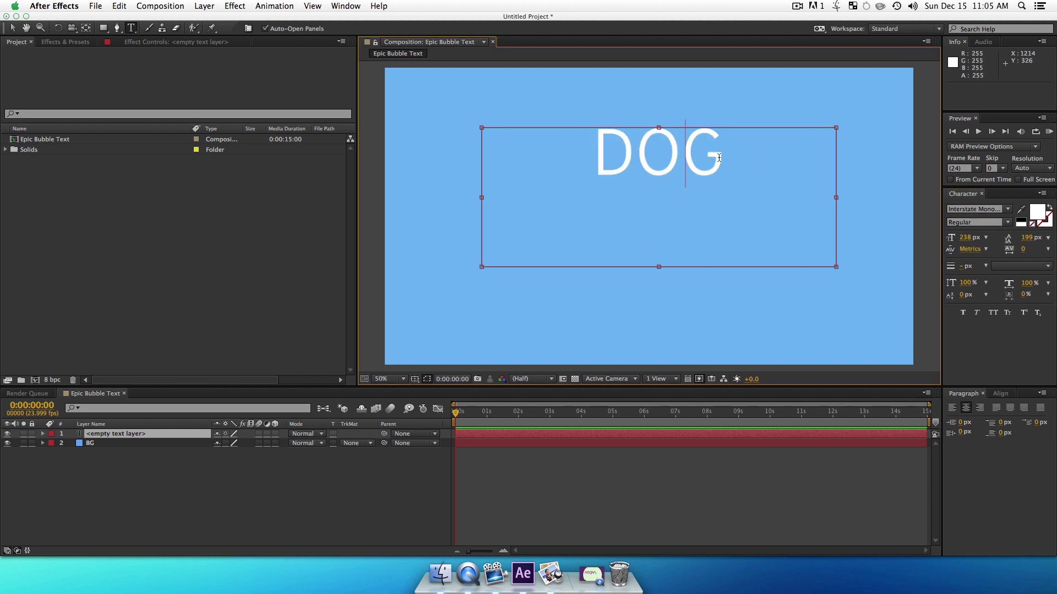
pyautogui.click(315, 500)
# Increase the font size of the DOG text to 336 px
pyautogui.press('z')
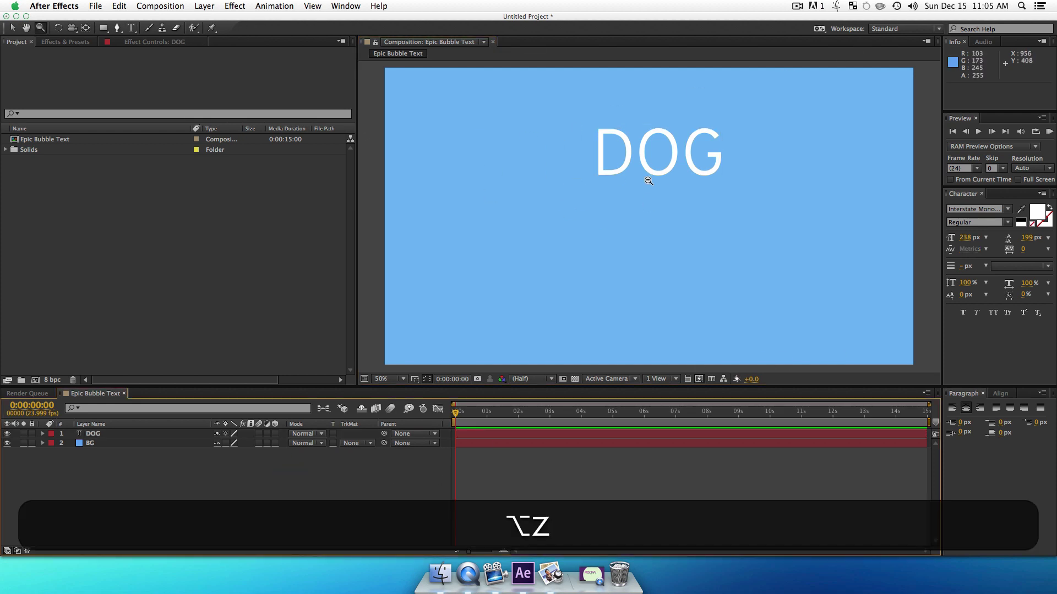
pyautogui.keyDown('alt'); pyautogui.click(648, 181); pyautogui.keyUp('alt')
pyautogui.moveTo(597, 241); pyautogui.dragTo(587, 264)
pyautogui.press('z')
pyautogui.click(685, 248)
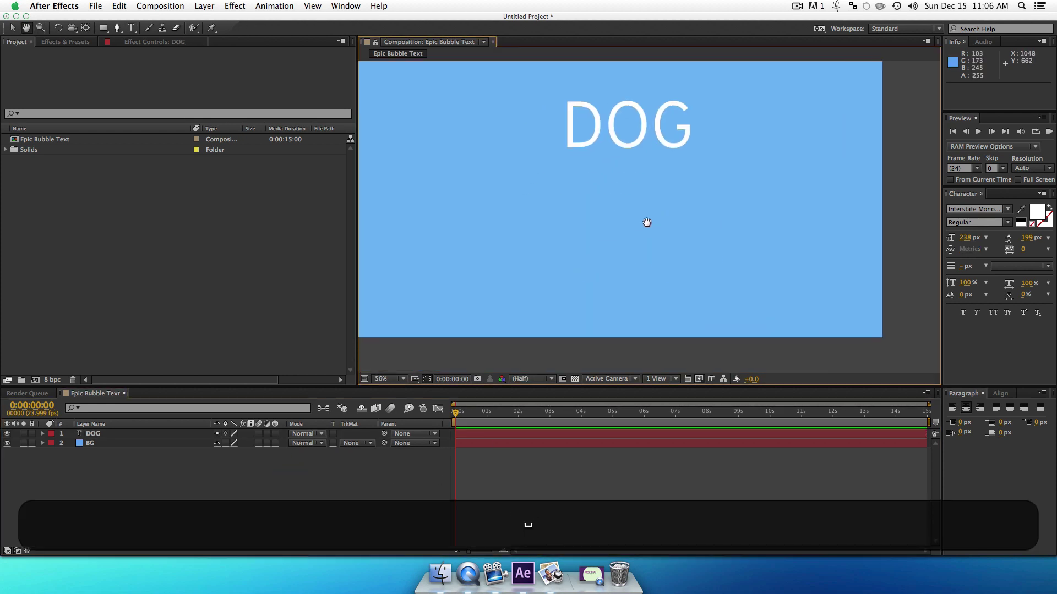
pyautogui.press('v')
pyautogui.doubleClick(680, 149)
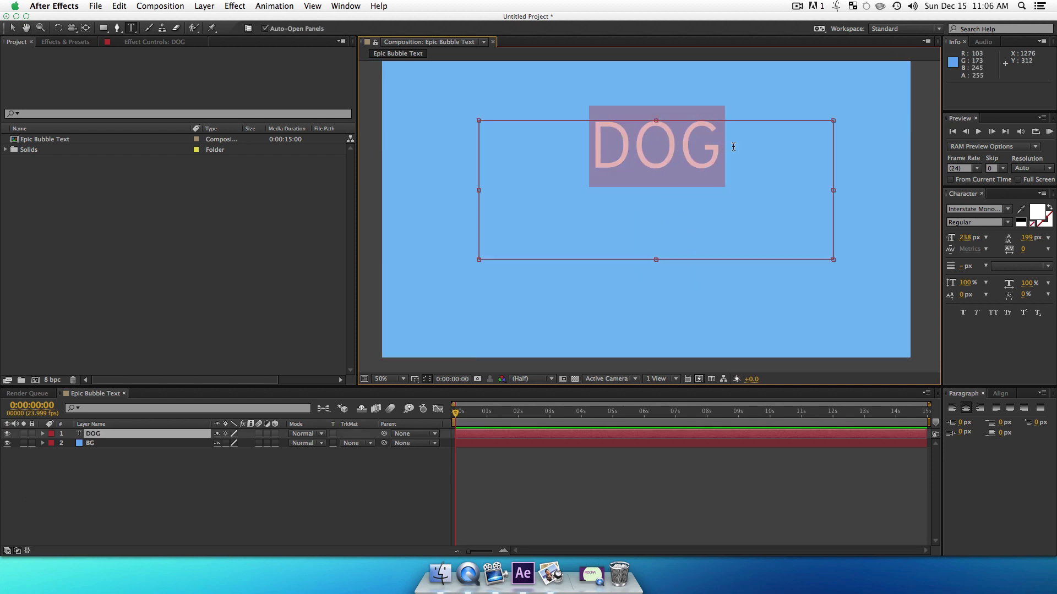
pyautogui.moveTo(972, 245); pyautogui.dragTo(1018, 244)
pyautogui.click(714, 165)
pyautogui.click(269, 492)
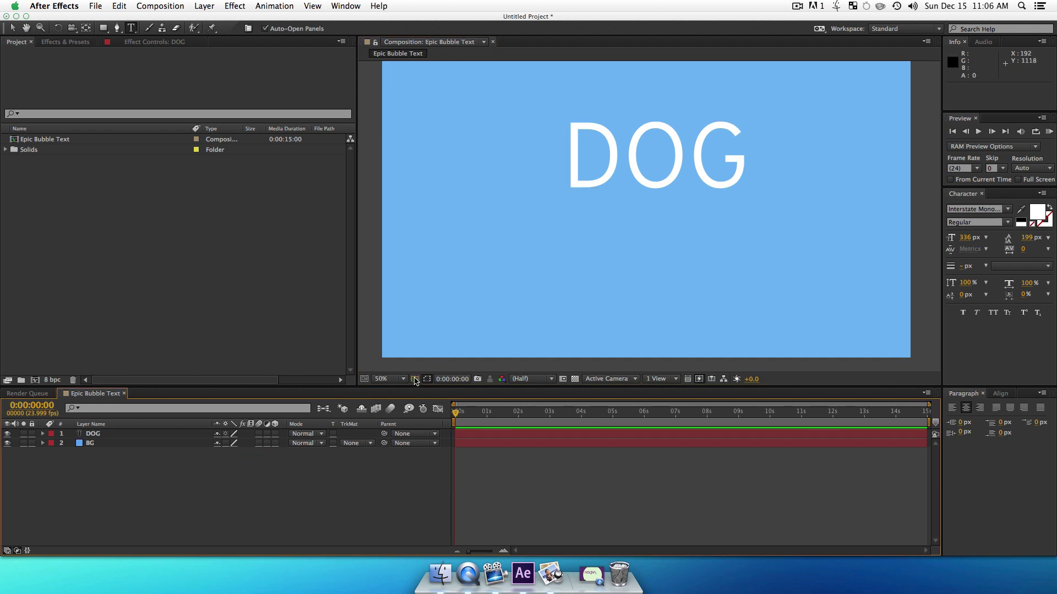
# Center the DOG text layer horizontally in the composition
pyautogui.press('t')
pyautogui.click(91, 434)
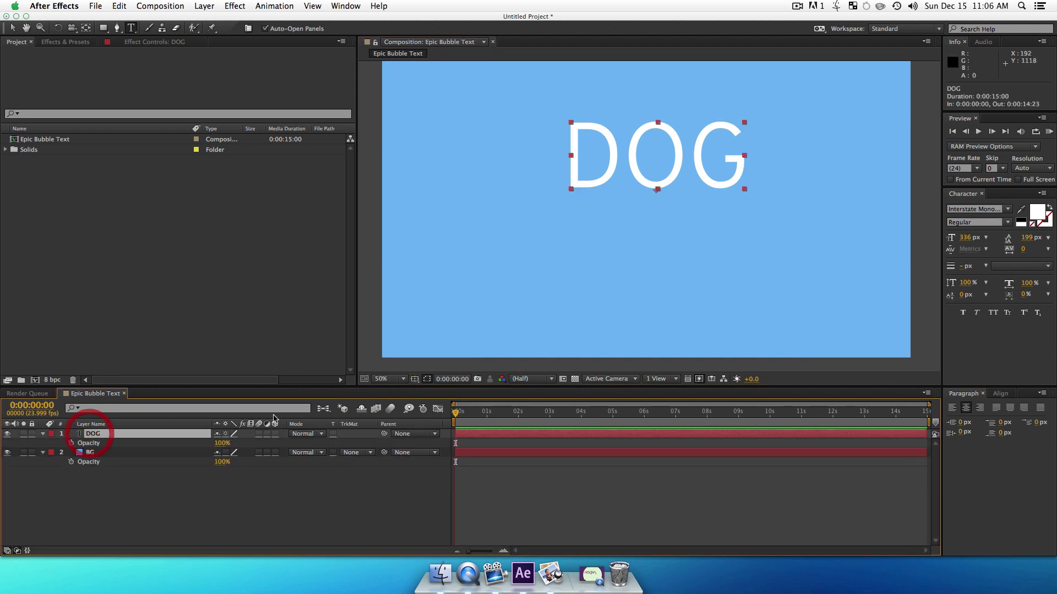
pyautogui.click(999, 394)
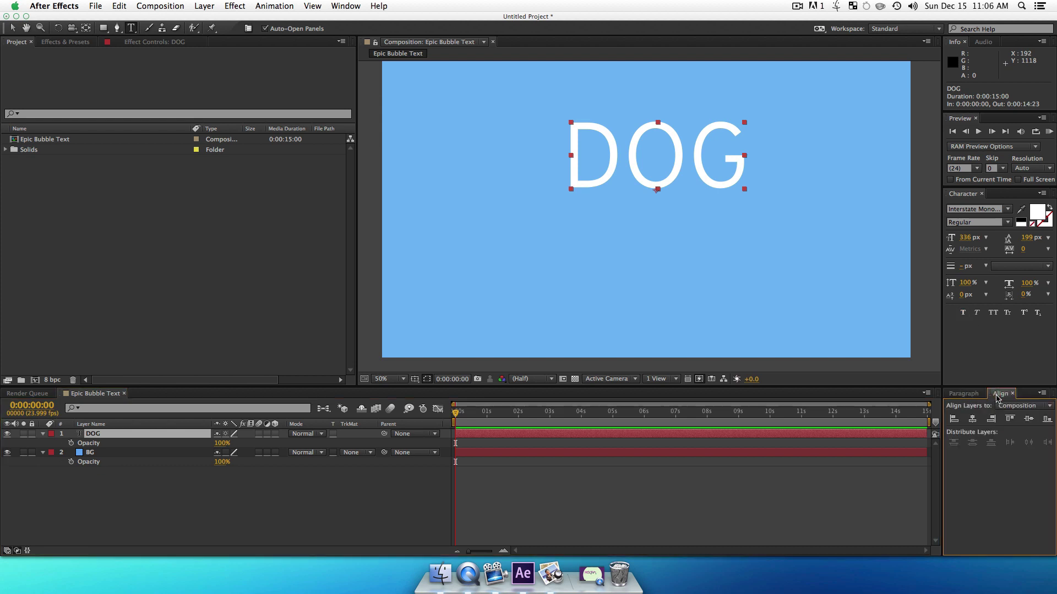
pyautogui.click(972, 419)
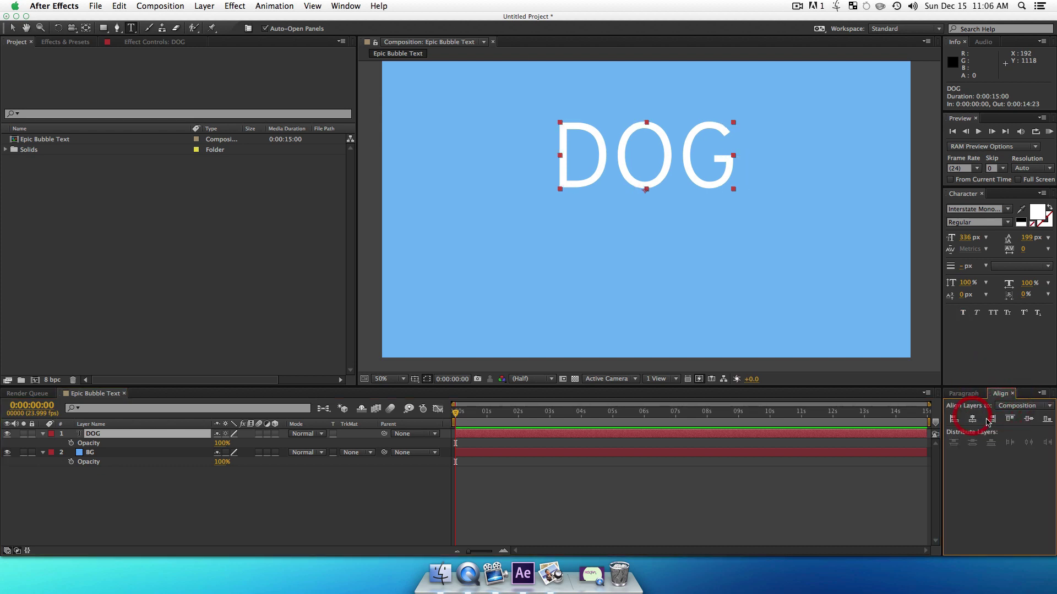
# Center the DOG text layer vertically in the composition
pyautogui.click(1029, 419)
pyautogui.click(318, 513)
pyautogui.press('space')
pyautogui.moveTo(700, 207); pyautogui.dragTo(696, 227)
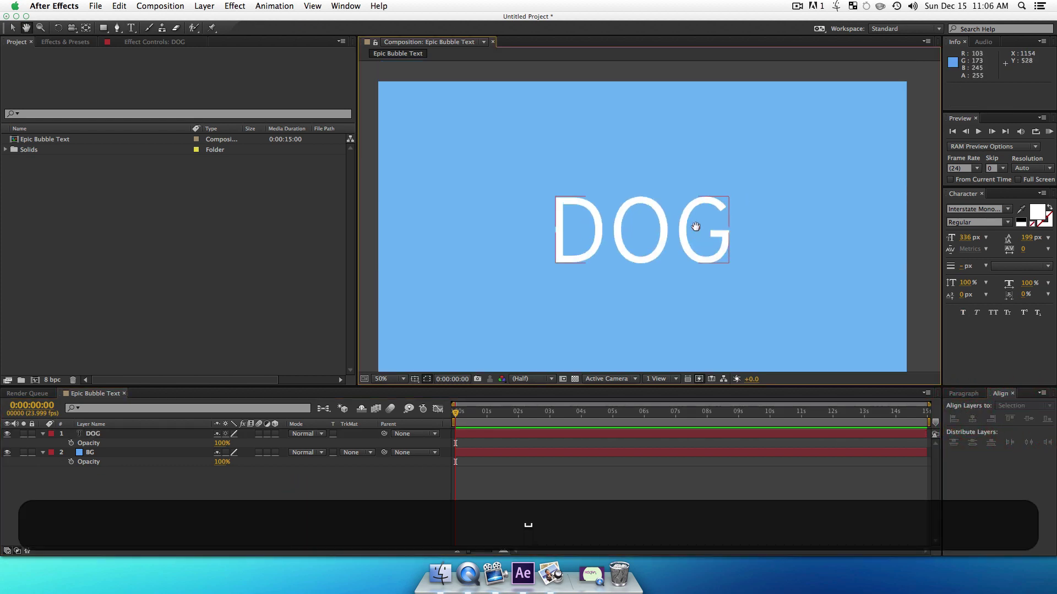
pyautogui.click(696, 226)
pyautogui.click(130, 490)
# Collapse the layers' opacity properties and nudge the DOG text layer upward to sit somewhat above the composition's centre
pyautogui.press('t')
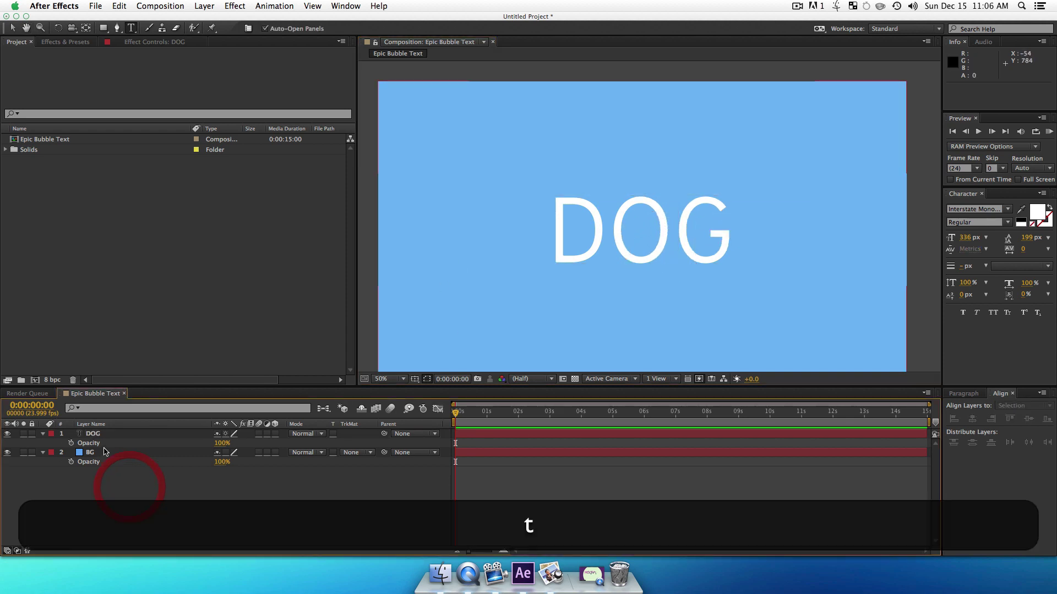
pyautogui.press('t')
pyautogui.click(95, 434)
pyautogui.hotkey('shift', 'Up')
pyautogui.hotkey('shift', 'Up')
pyautogui.hotkey('shift', 'Up')
pyautogui.hotkey('shift', 'Up')
pyautogui.hotkey('shift', 'Up')
pyautogui.hotkey('shift', 'Up')
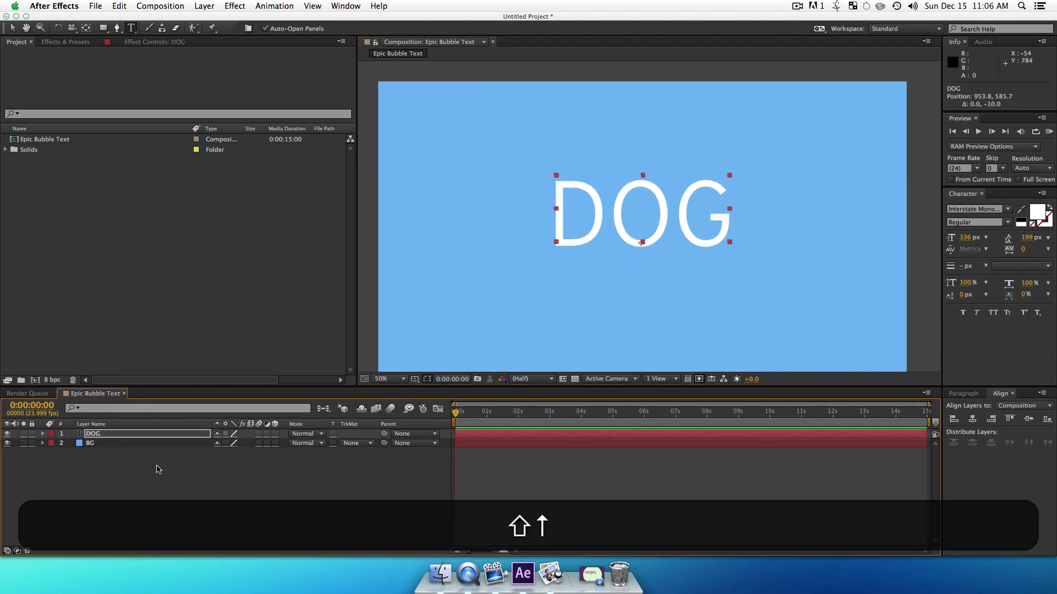
pyautogui.hotkey('shift', 'Up')
pyautogui.hotkey('shift', 'Up')
pyautogui.click(142, 514)
pyautogui.press('space')
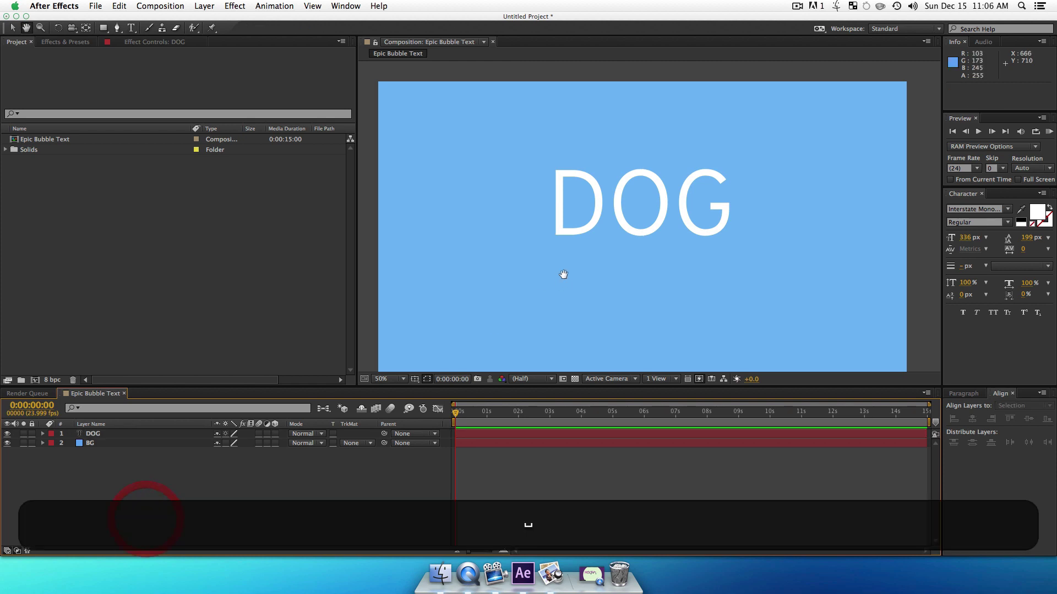
pyautogui.moveTo(562, 273)
pyautogui.mouseDown()
pyautogui.moveTo(550, 212)
pyautogui.moveTo(560, 300)
pyautogui.moveTo(566, 236)
pyautogui.moveTo(575, 247)
pyautogui.moveTo(566, 259)
pyautogui.mouseUp()
# Lock the DOG text layer
pyautogui.press('super+t')
pyautogui.click(55, 494)
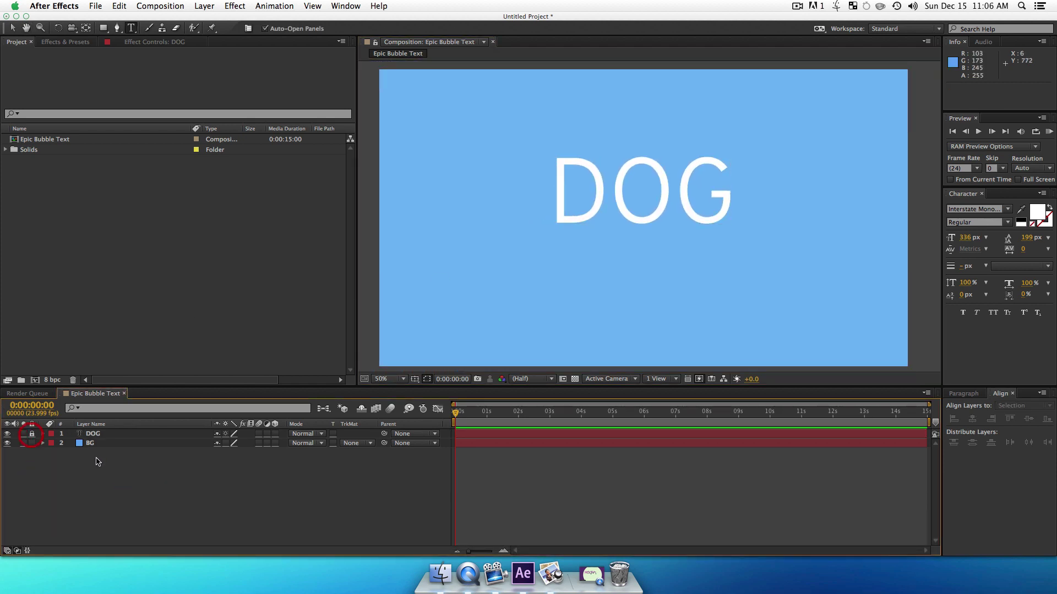
pyautogui.click(137, 500)
# Test the lock by trying to edit and move the DOG text in the composition, undoing the stray text layer and background move
pyautogui.click(645, 197)
pyautogui.click(615, 157)
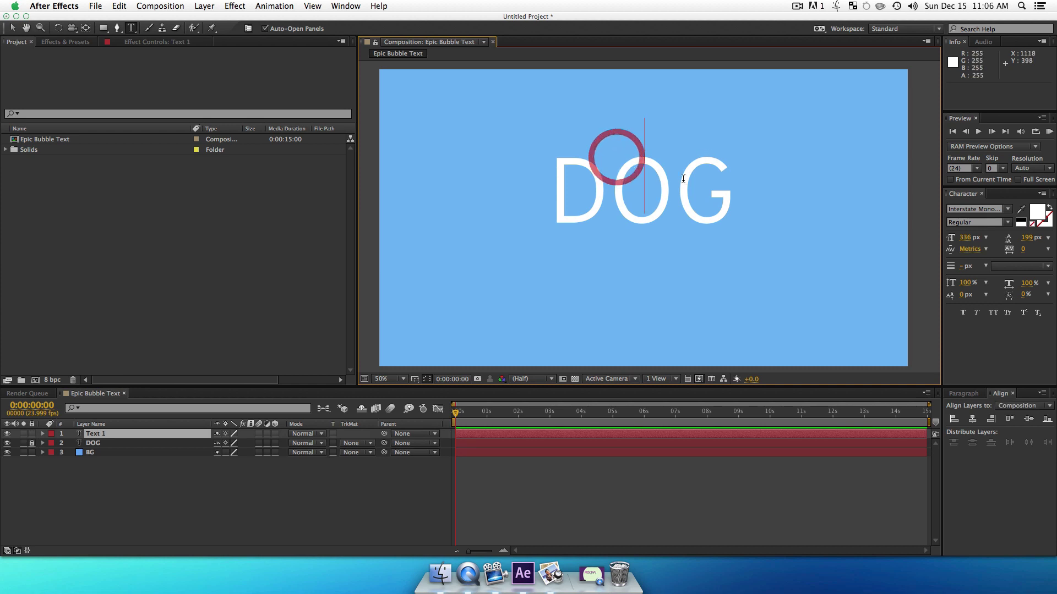
pyautogui.click(179, 491)
pyautogui.press('super+z')
pyautogui.press('t')
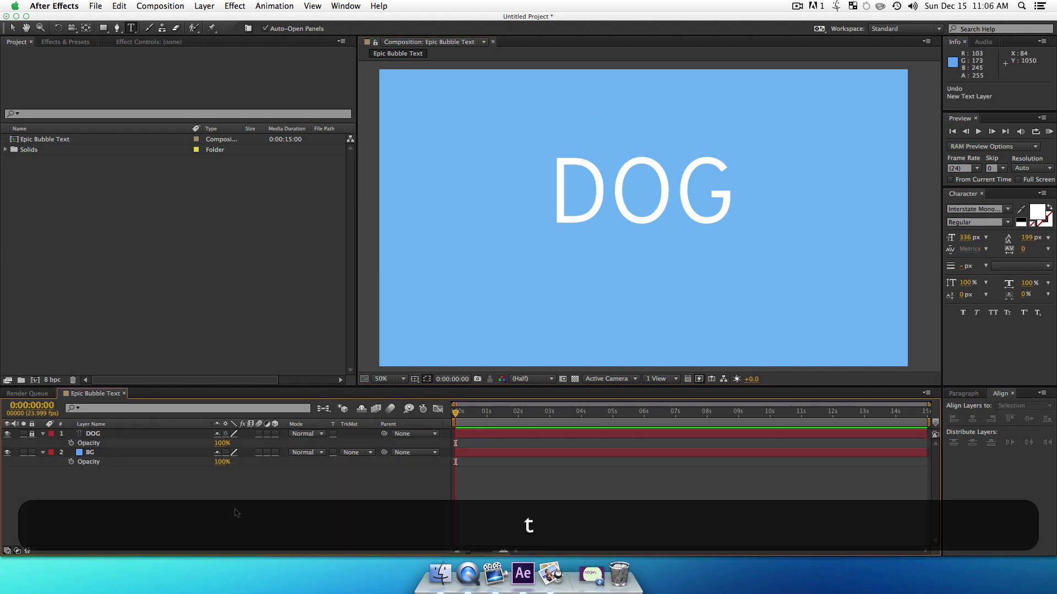
pyautogui.press('v')
pyautogui.moveTo(660, 168); pyautogui.dragTo(691, 224)
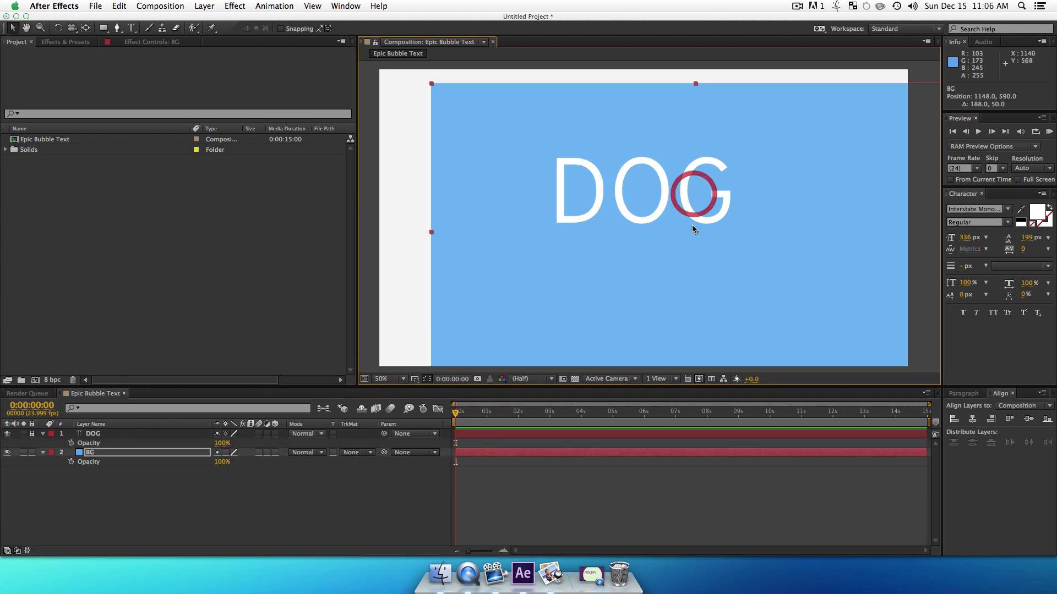
pyautogui.press('super+z')
# Lock the BG layer too and test that neither layer can be selected or moved in the composition
pyautogui.click(262, 464)
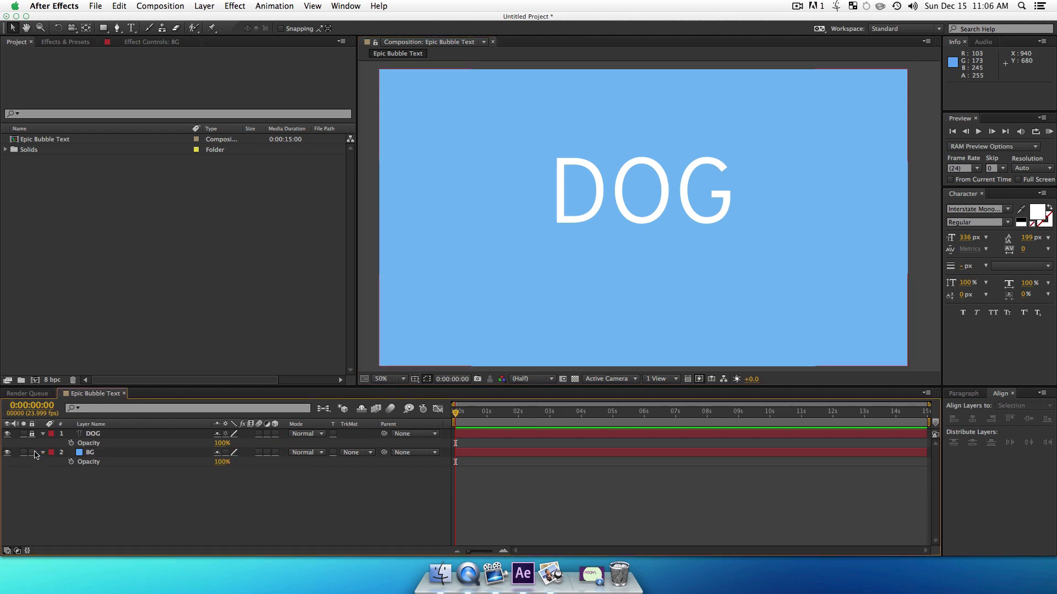
pyautogui.click(33, 453)
pyautogui.moveTo(749, 158); pyautogui.dragTo(549, 92)
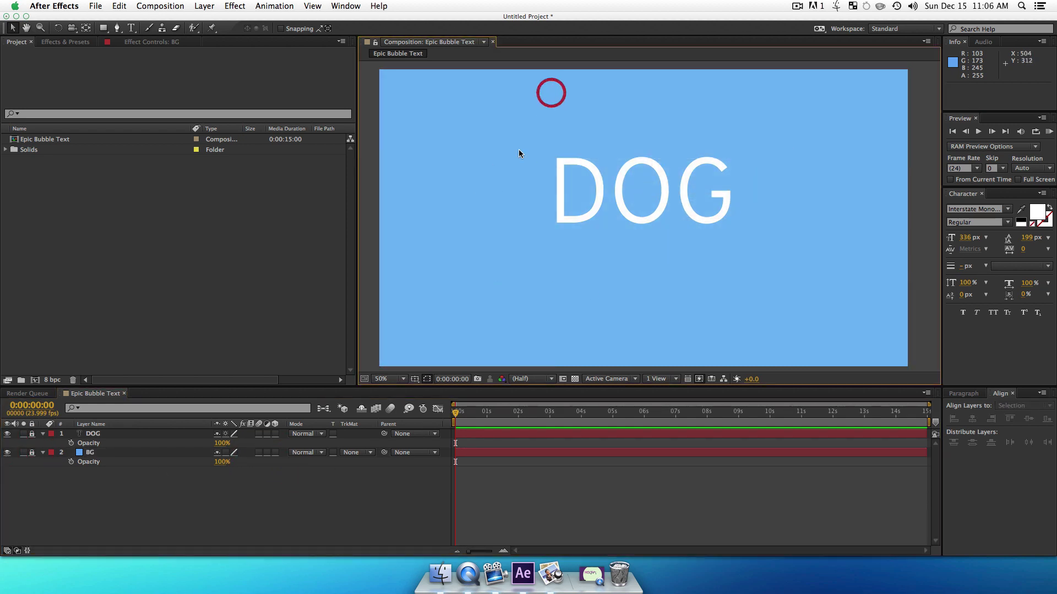
pyautogui.moveTo(522, 256); pyautogui.dragTo(732, 124)
pyautogui.click(755, 197)
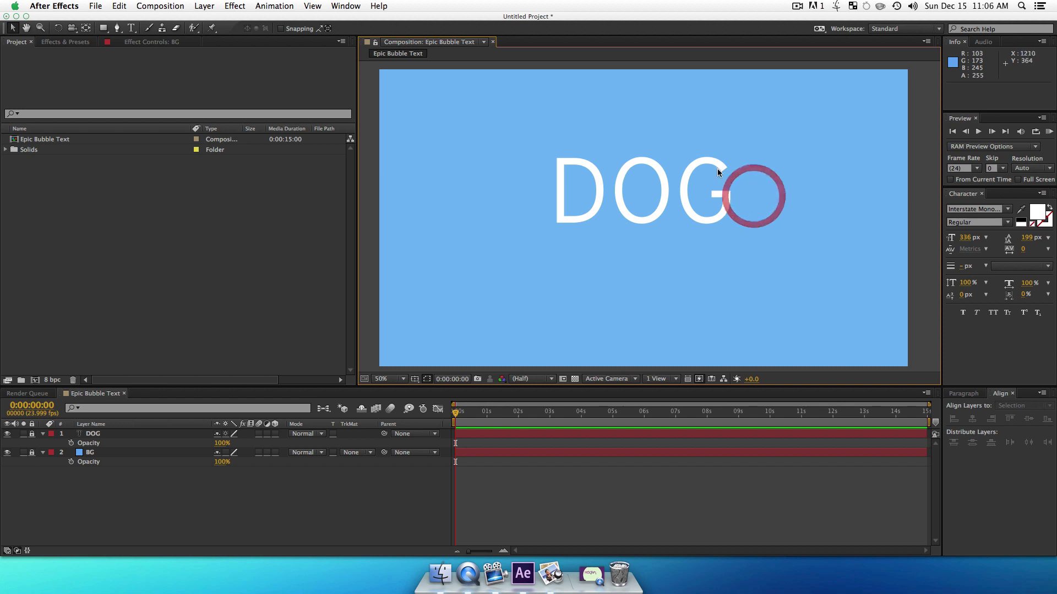
pyautogui.click(89, 570)
pyautogui.click(102, 531)
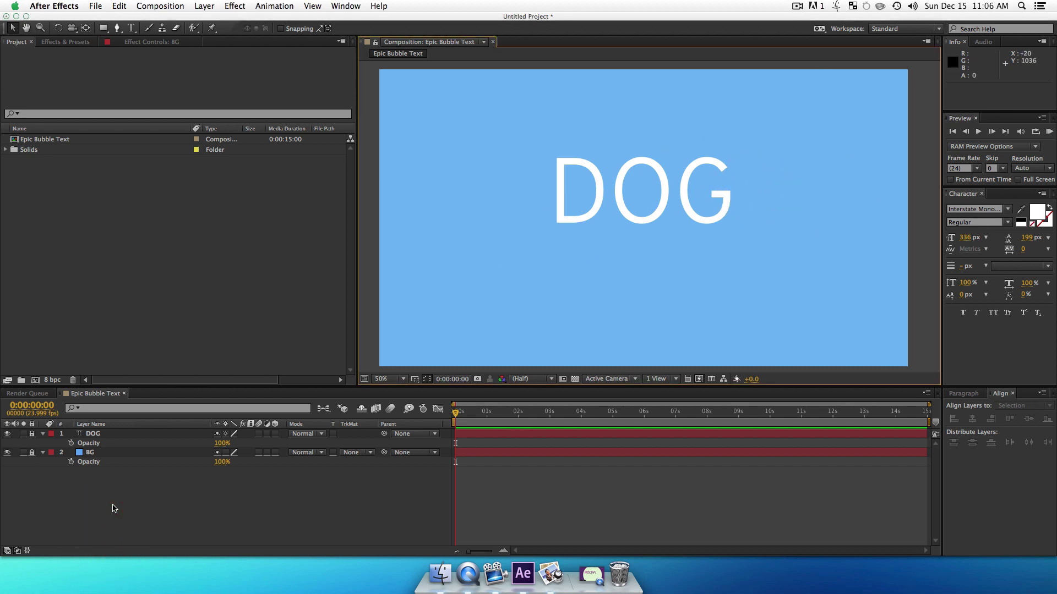
# Create a full-composition solid named TEXT in darker blue 2C66A2 and hide the new layer
pyautogui.press('super')
pyautogui.press('super+y')
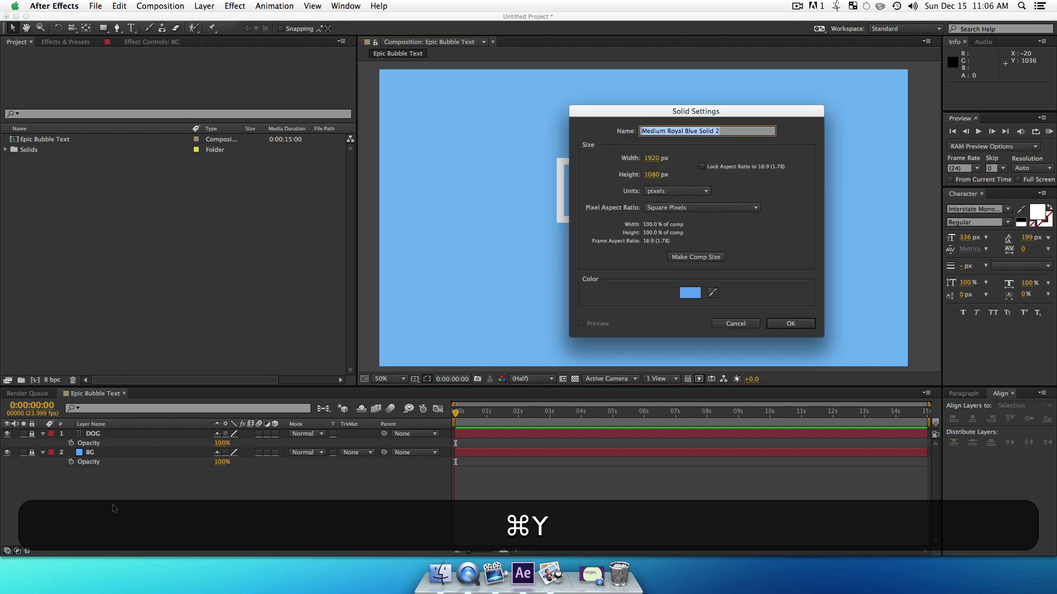
pyautogui.click(691, 292)
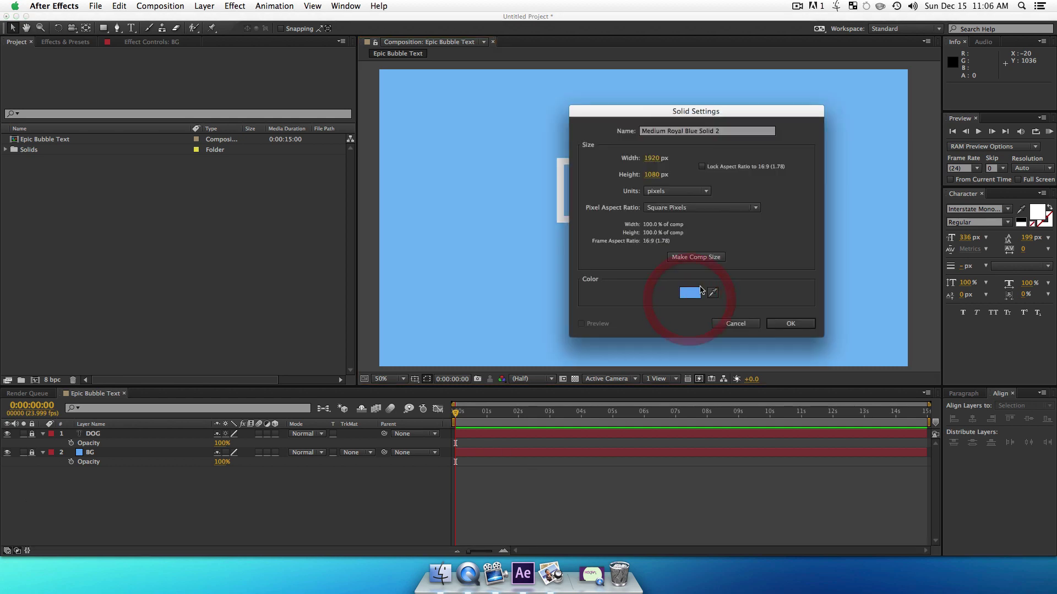
pyautogui.click(823, 233)
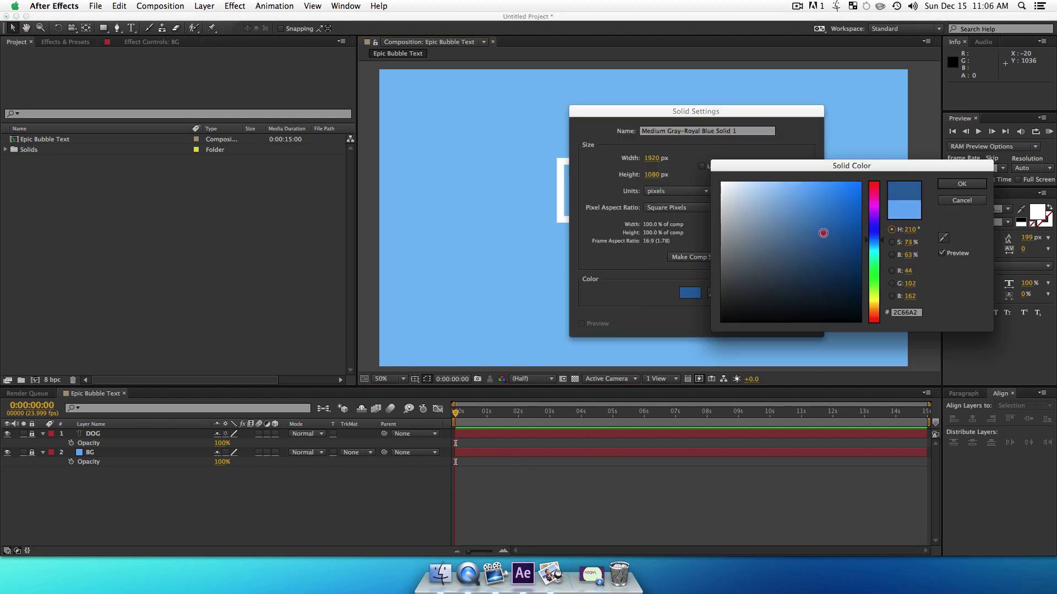
pyautogui.click(985, 184)
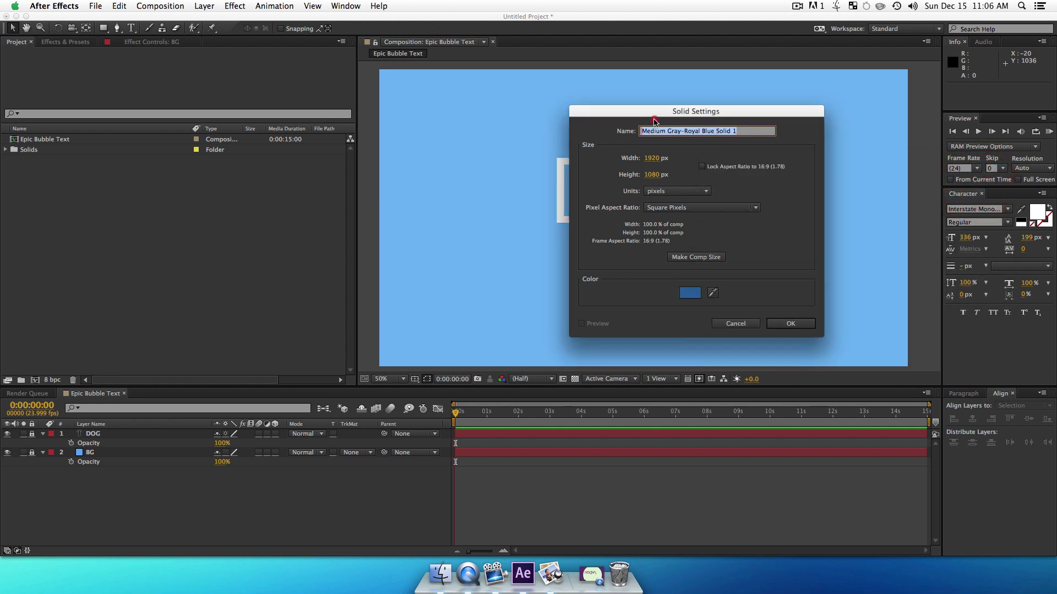
pyautogui.click(615, 123)
pyautogui.write('TEXT')
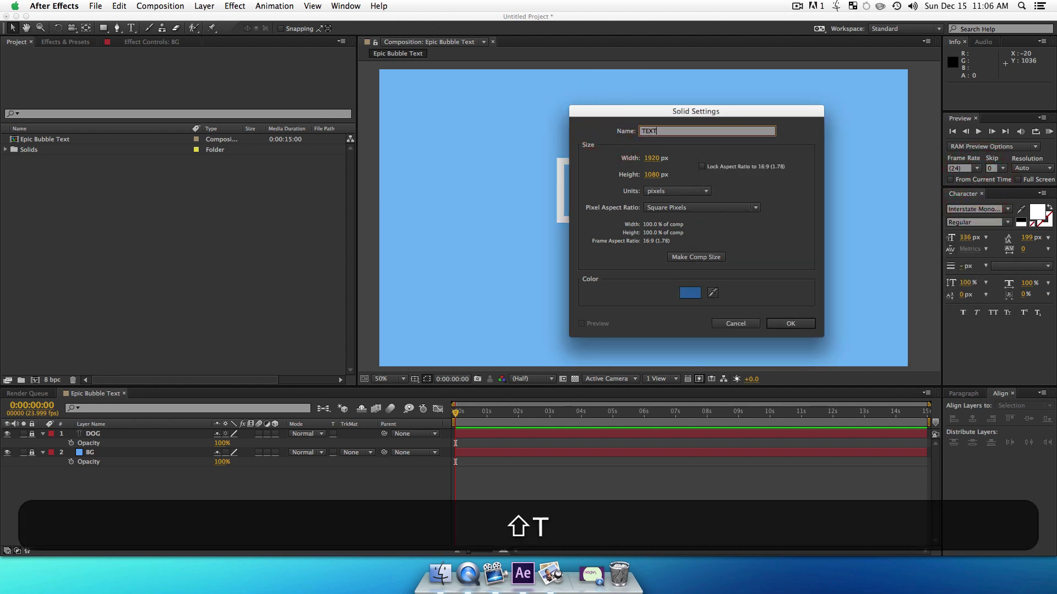
pyautogui.hotkey('shift', 'Return')
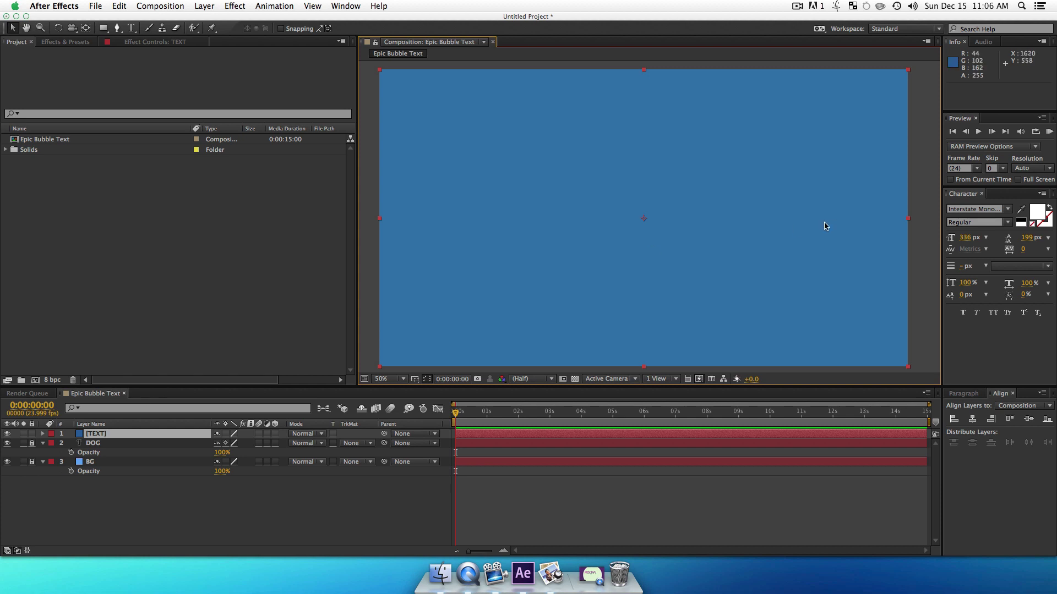
pyautogui.click(7, 433)
pyautogui.click(104, 501)
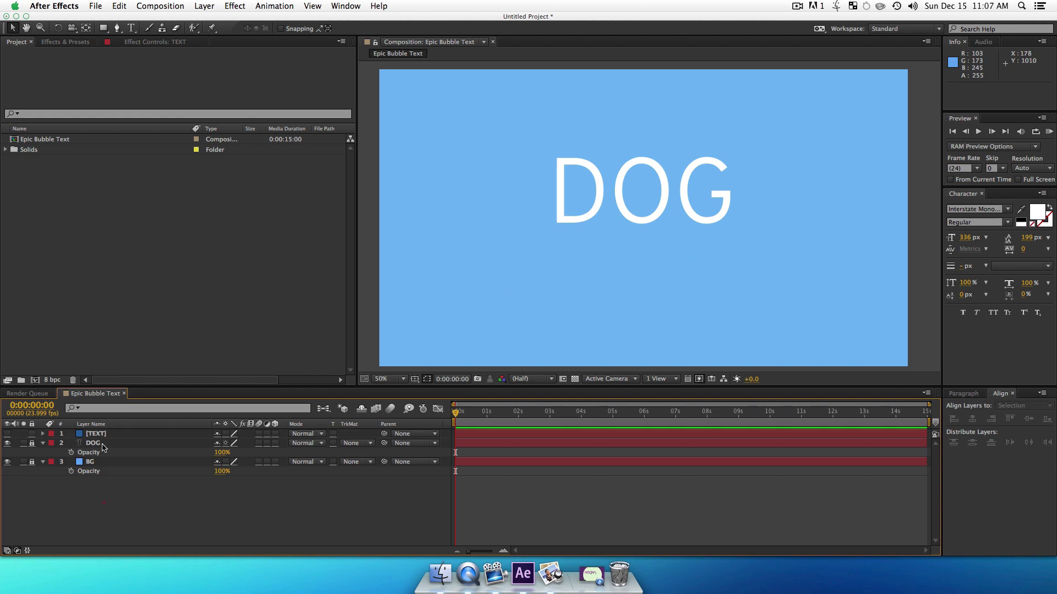
# Trace the outer outline of the letter D as a closed three-point Pen tool mask on the TEXT layer
pyautogui.click(99, 435)
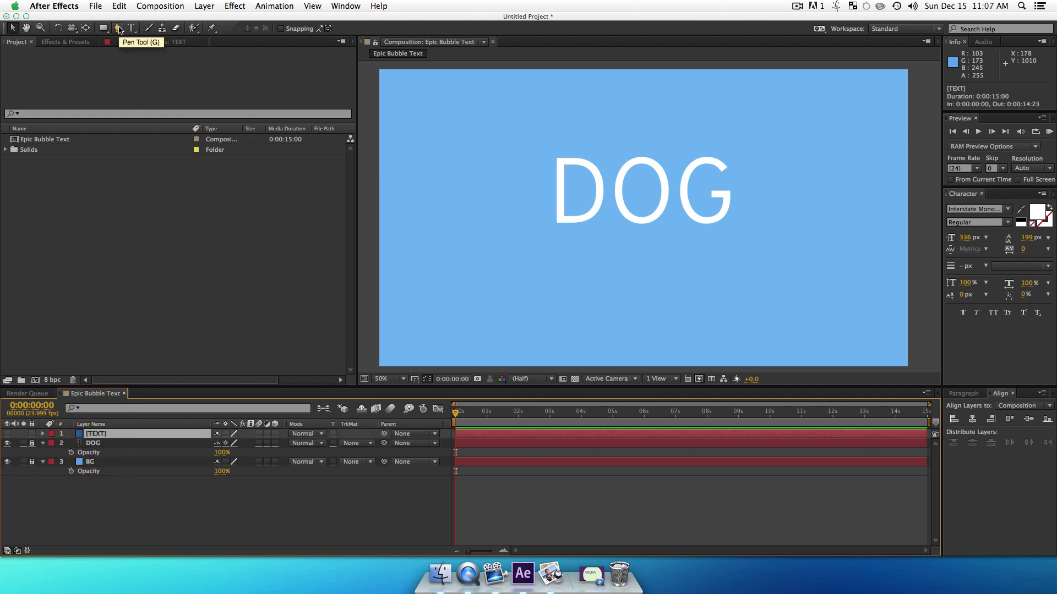
pyautogui.click(118, 28)
pyautogui.press('z')
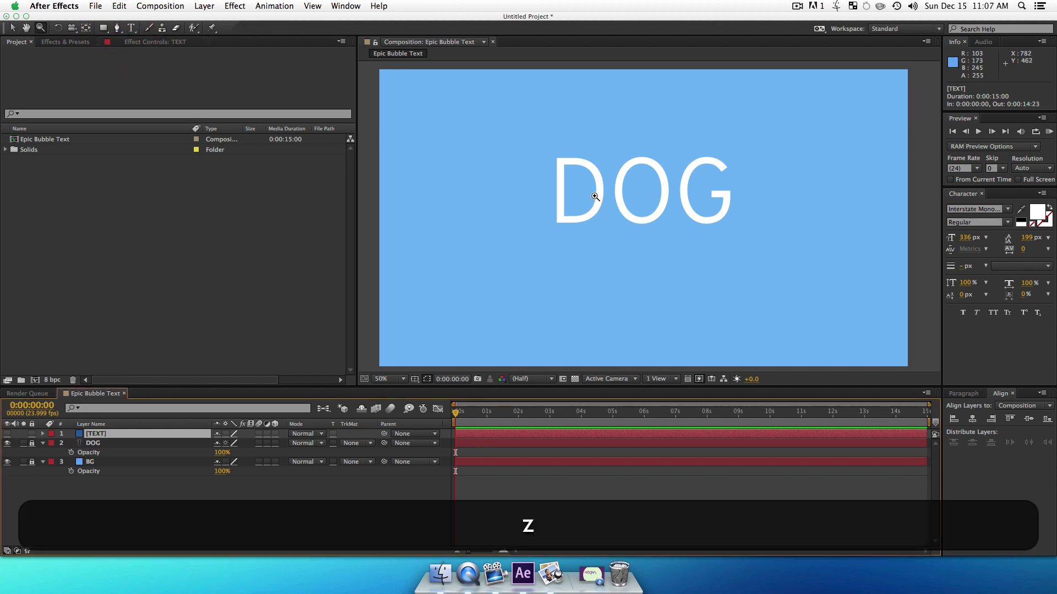
pyautogui.click(595, 189)
pyautogui.press('space')
pyautogui.moveTo(583, 198); pyautogui.dragTo(532, 197)
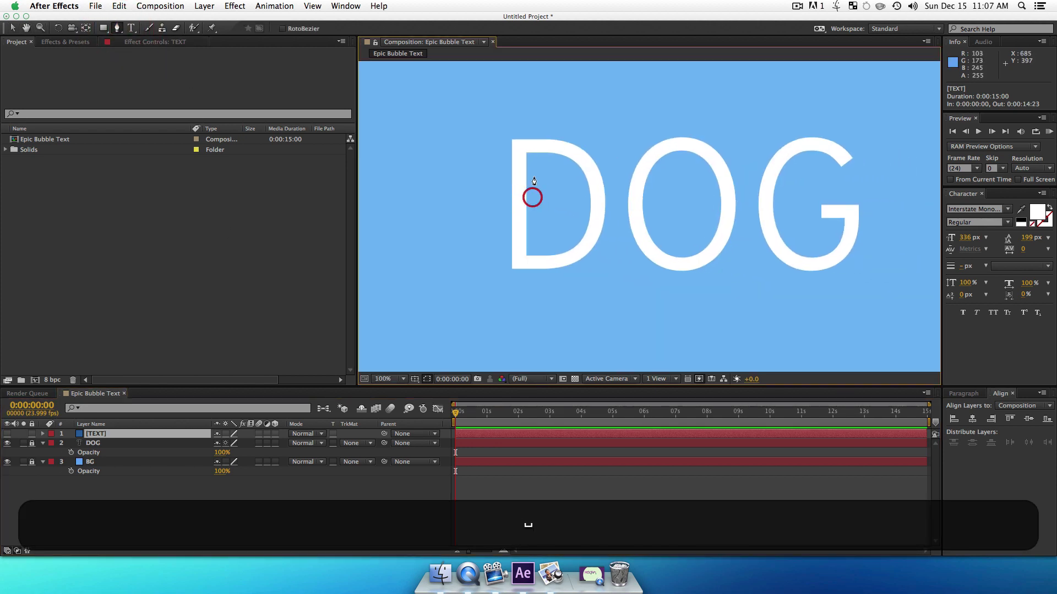
pyautogui.click(510, 139)
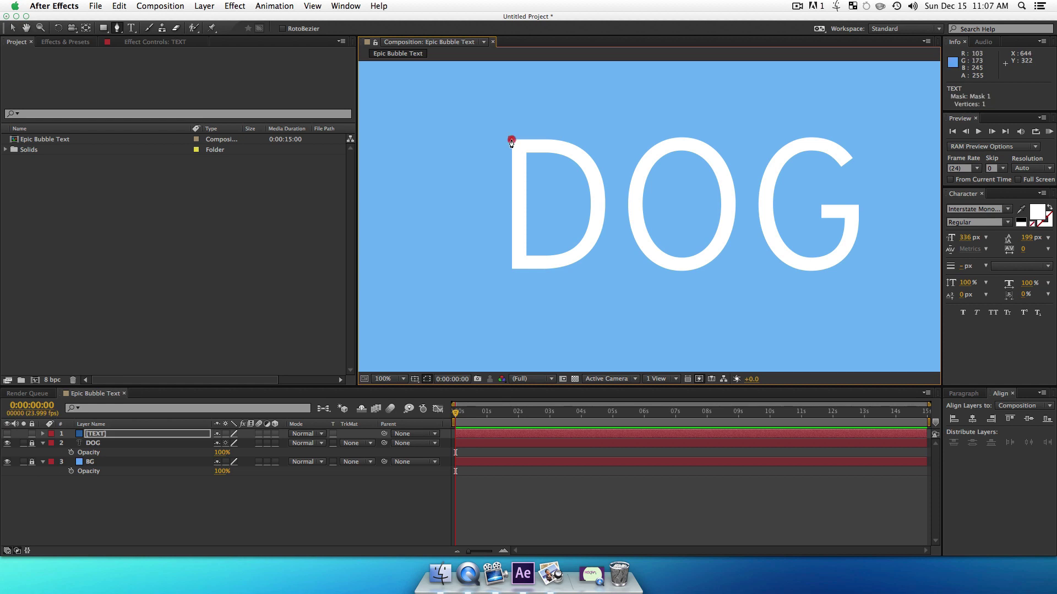
pyautogui.click(511, 268)
pyautogui.moveTo(605, 209); pyautogui.dragTo(606, 127)
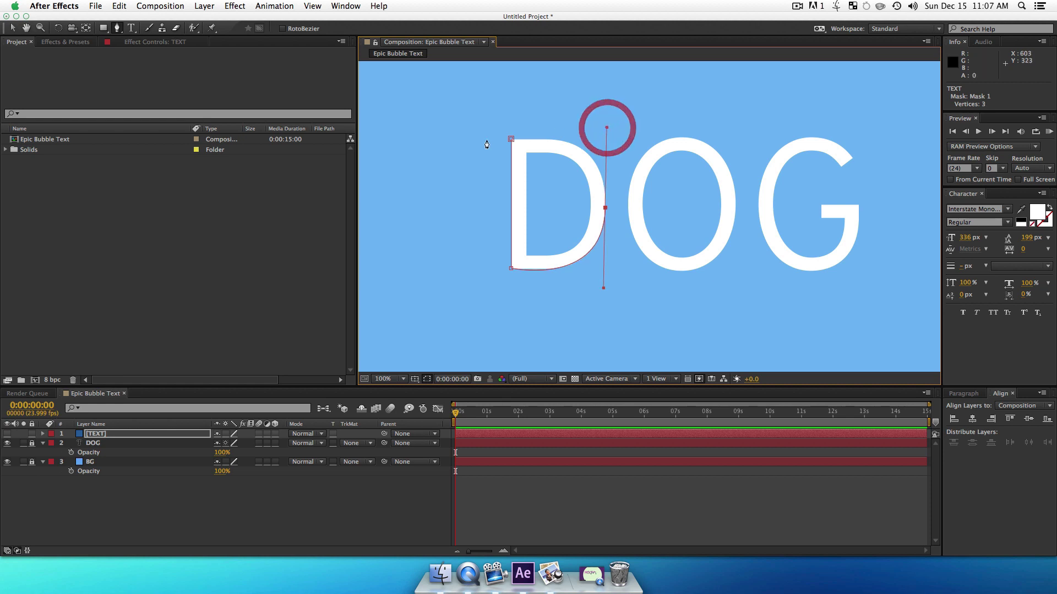
pyautogui.moveTo(511, 140); pyautogui.dragTo(511, 183)
pyautogui.press('alt')
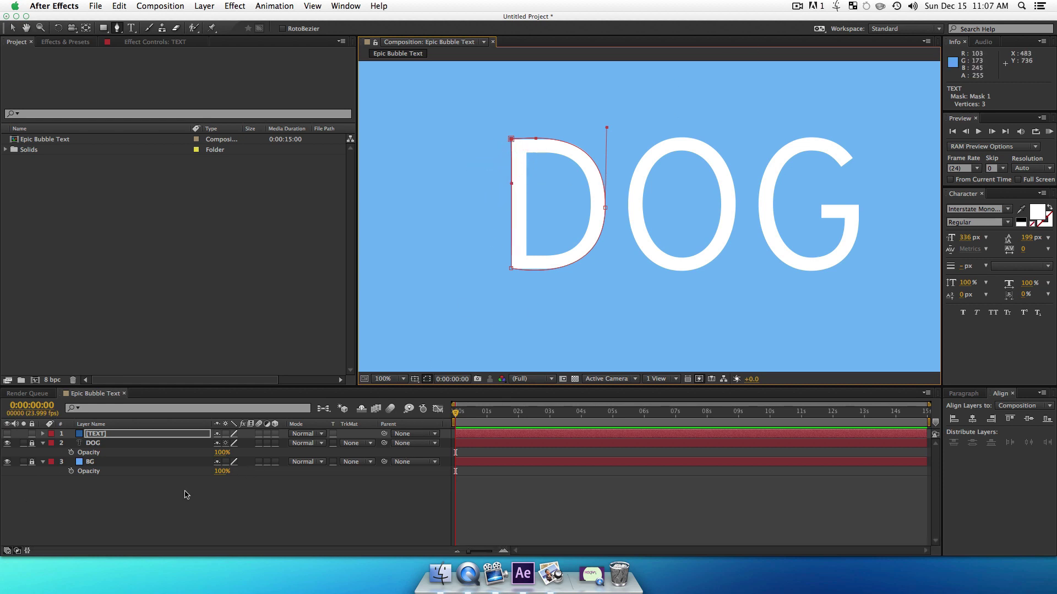
pyautogui.click(223, 530)
# Reveal the TEXT layer's mask properties and set the mode of Mask 1 to None
pyautogui.click(98, 434)
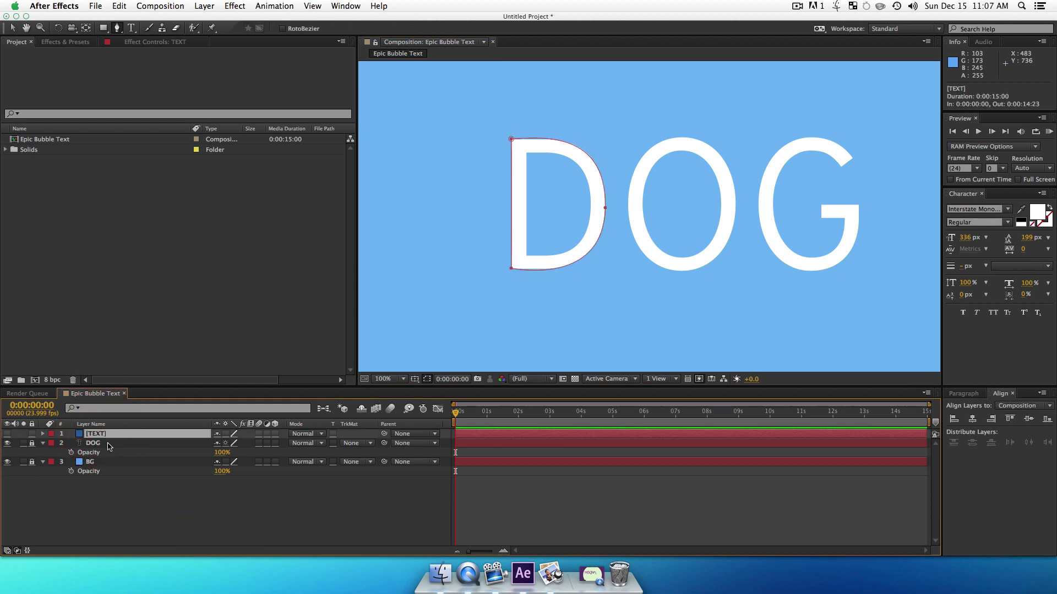
pyautogui.press('m')
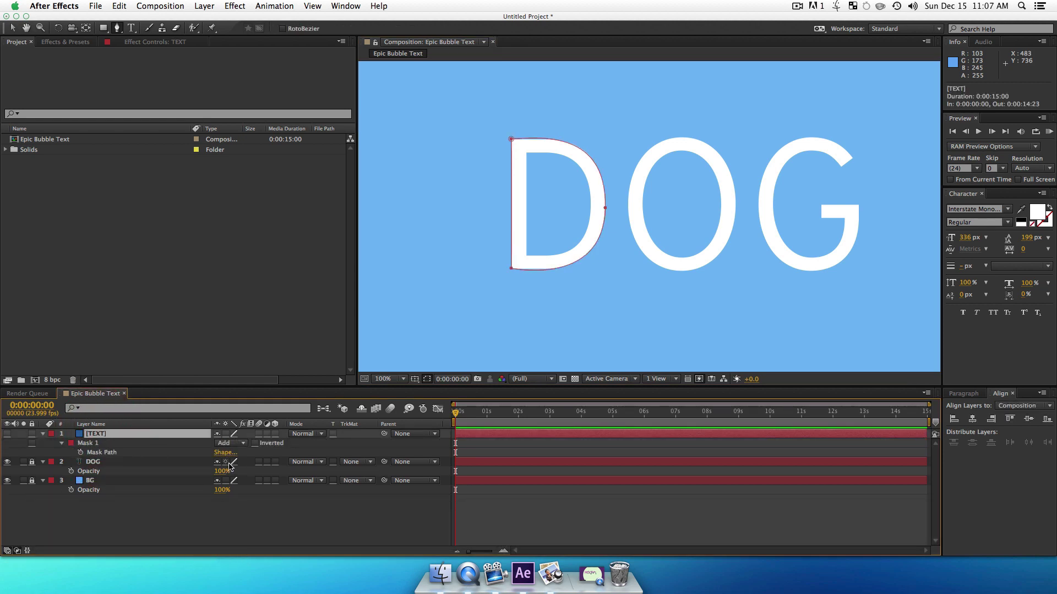
pyautogui.click(230, 445)
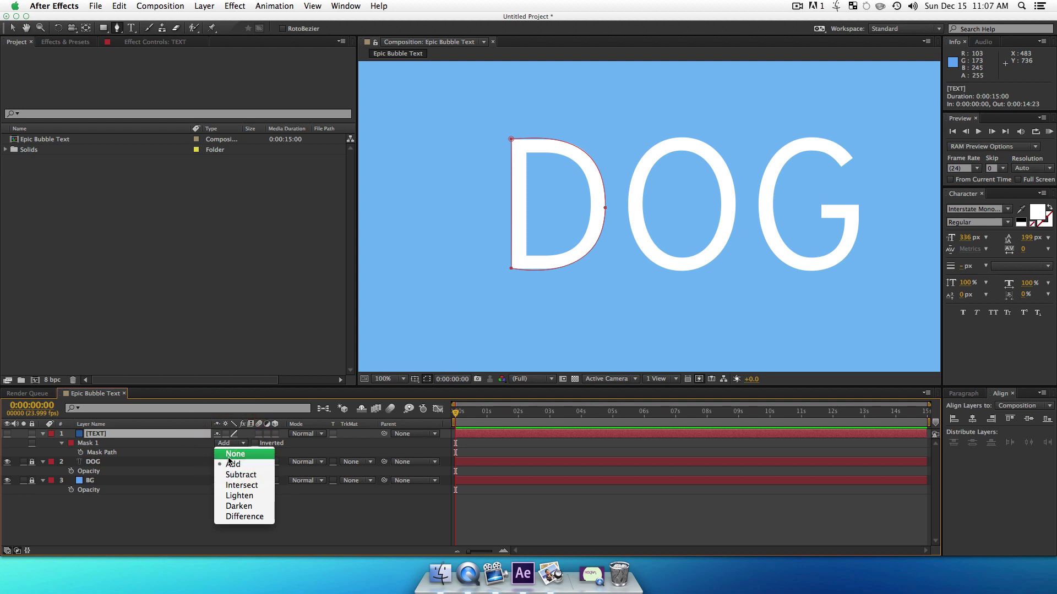
pyautogui.click(229, 455)
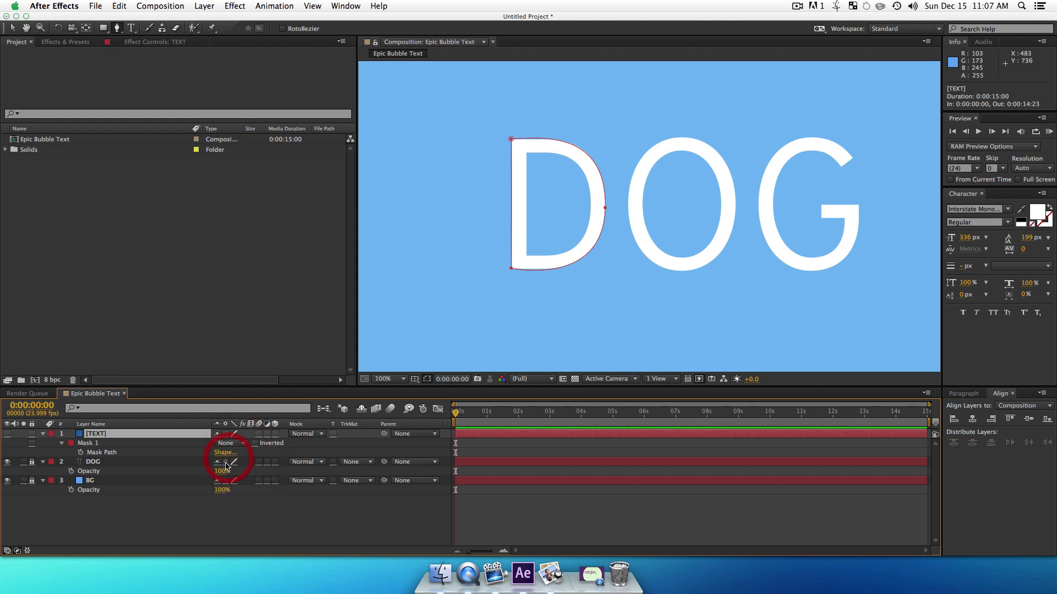
pyautogui.click(221, 514)
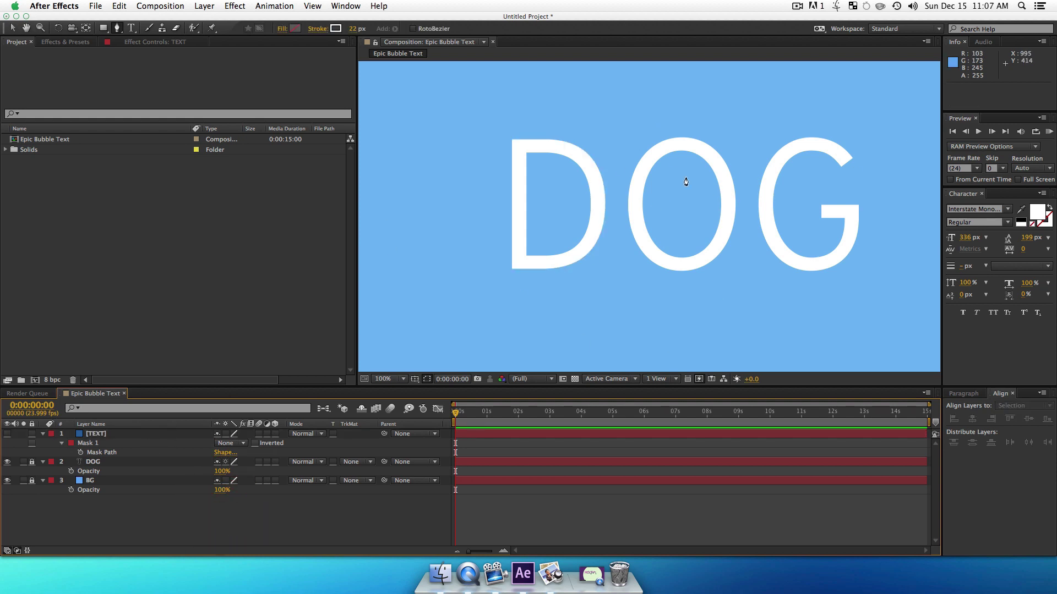
# Make the TEXT layer visible and set the mode of Mask 1 to Add
pyautogui.click(114, 435)
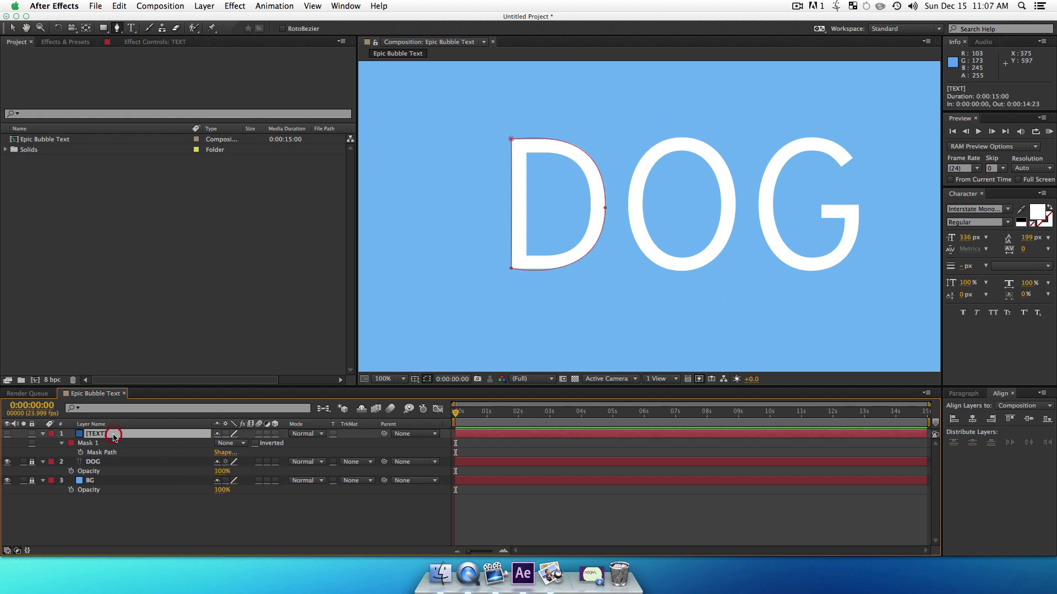
pyautogui.click(242, 444)
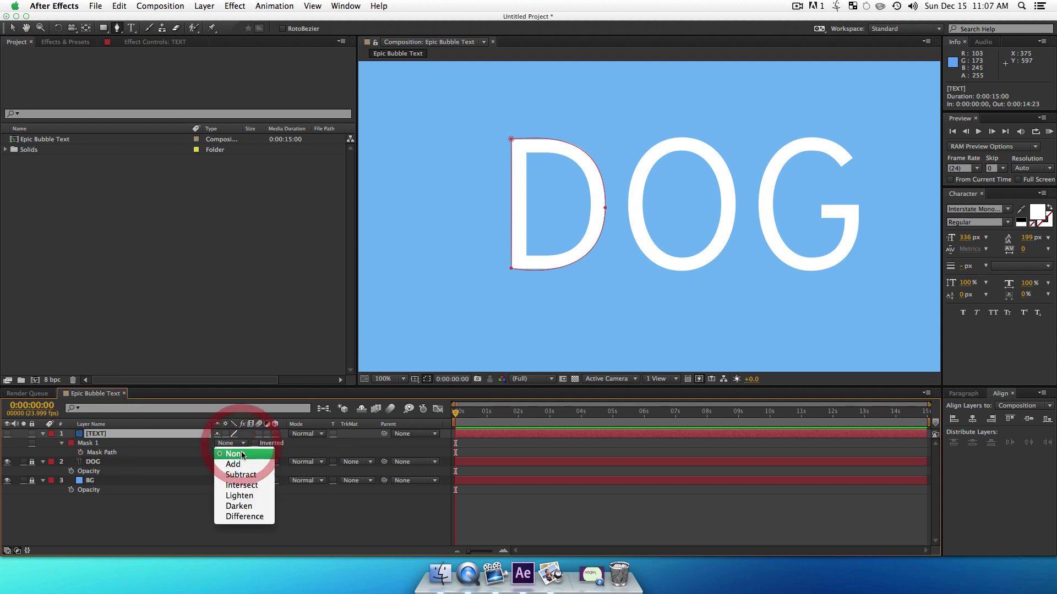
pyautogui.click(243, 451)
pyautogui.click(7, 434)
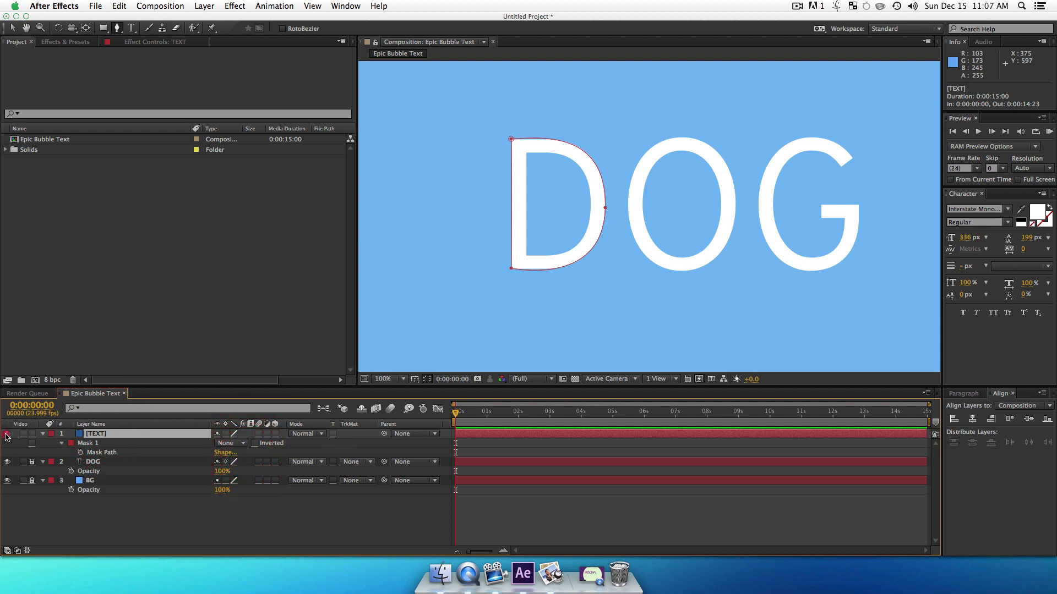
pyautogui.click(225, 444)
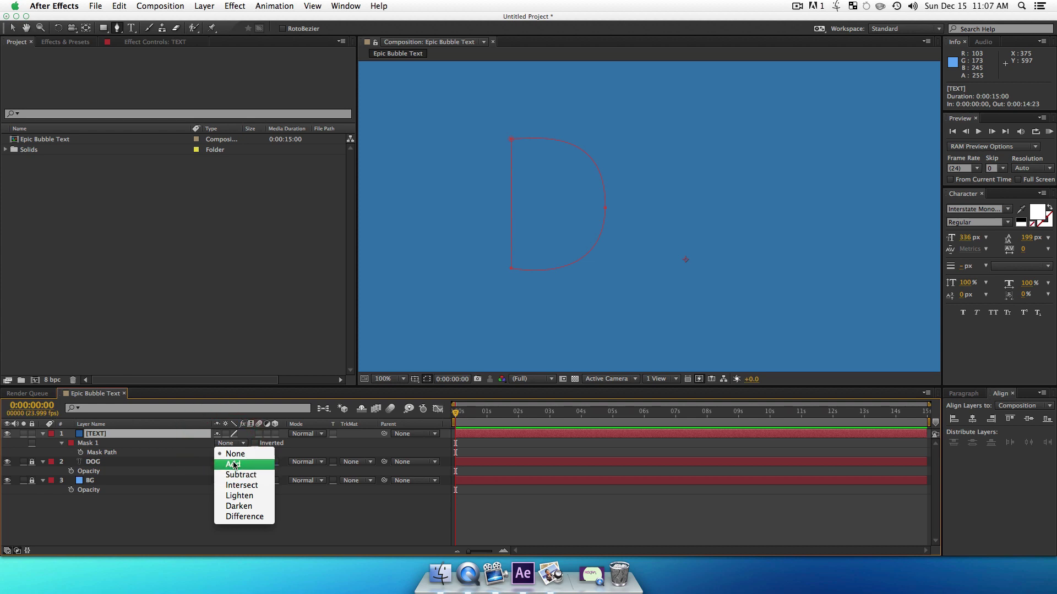
pyautogui.click(232, 465)
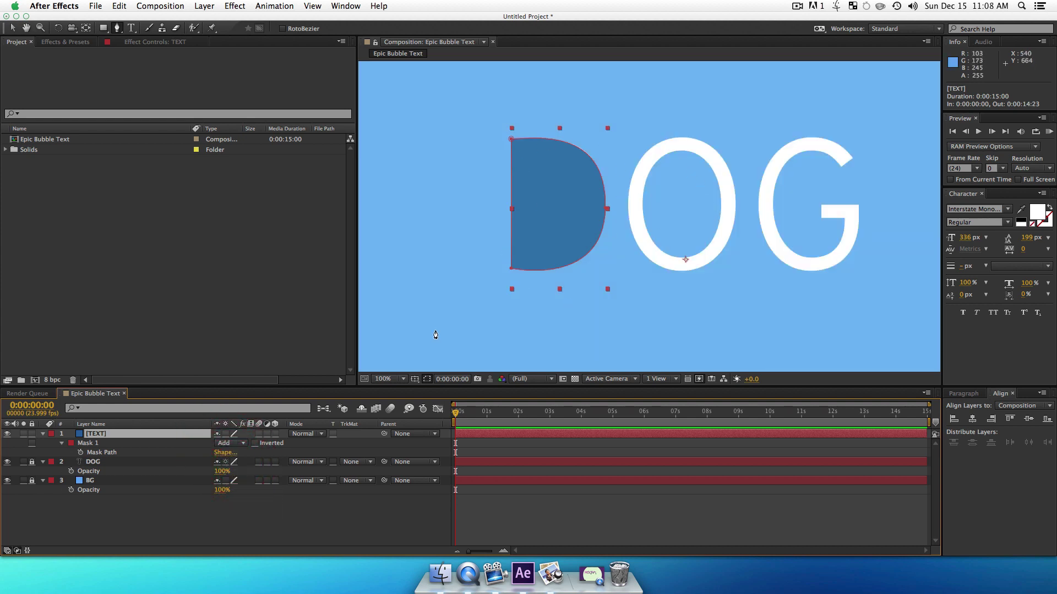
# Set the mode of Mask 1 to None and hide the TEXT layer
pyautogui.click(248, 446)
pyautogui.click(230, 451)
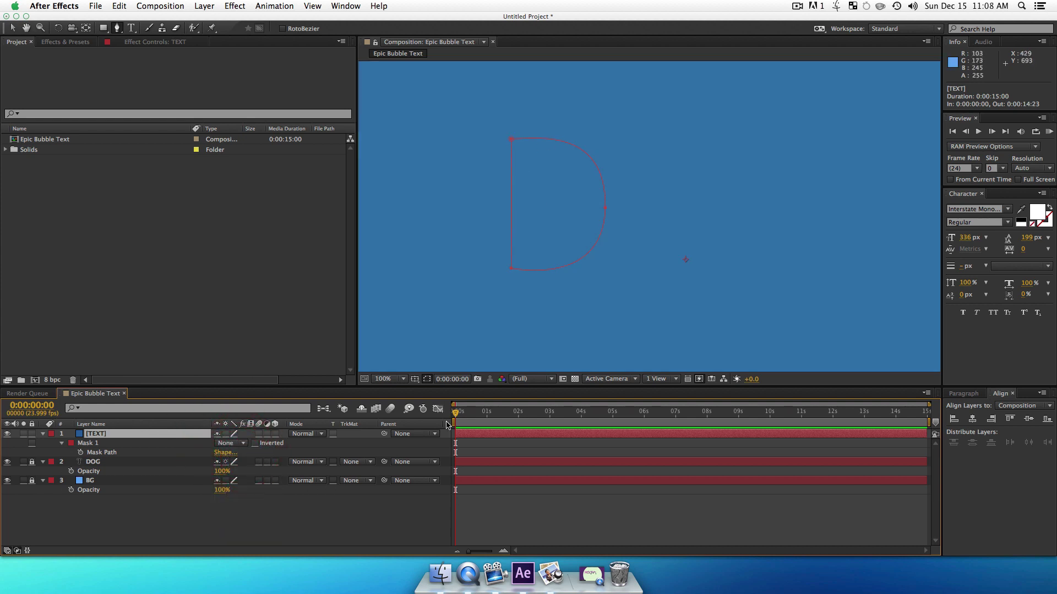
pyautogui.click(8, 434)
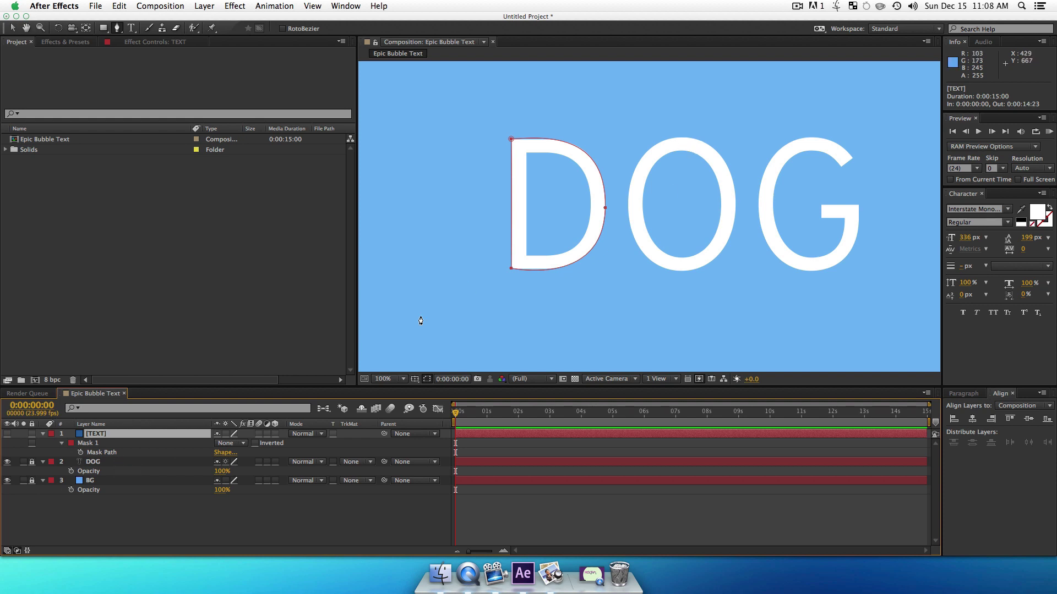
# Trace the outer outline of the letter O as a closed four-point Pen tool mask on the TEXT layer
pyautogui.click(682, 138)
pyautogui.moveTo(627, 198); pyautogui.dragTo(627, 253)
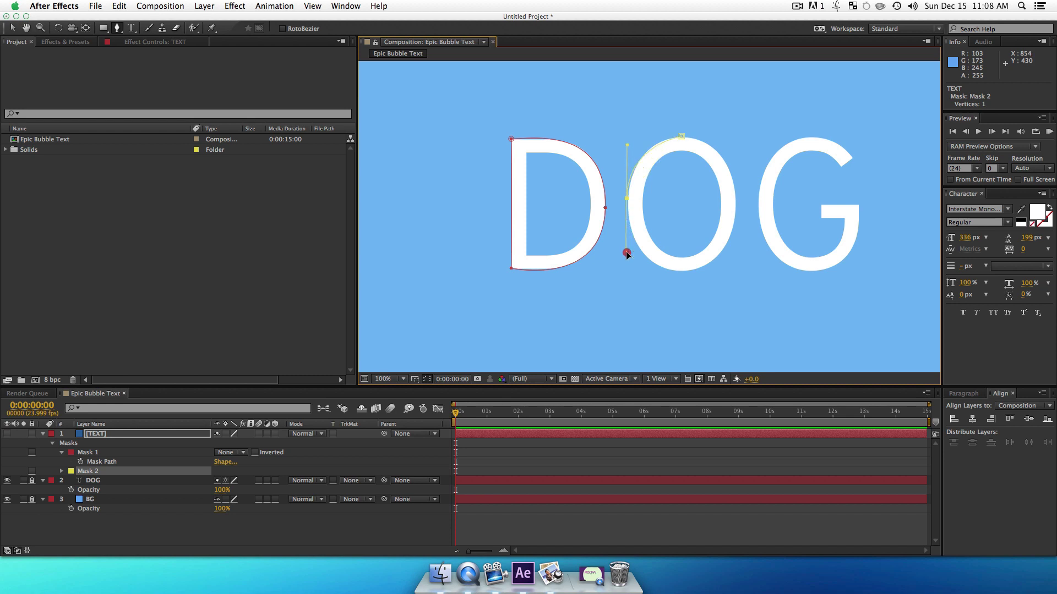
pyautogui.click(679, 271)
pyautogui.moveTo(678, 271); pyautogui.dragTo(701, 272)
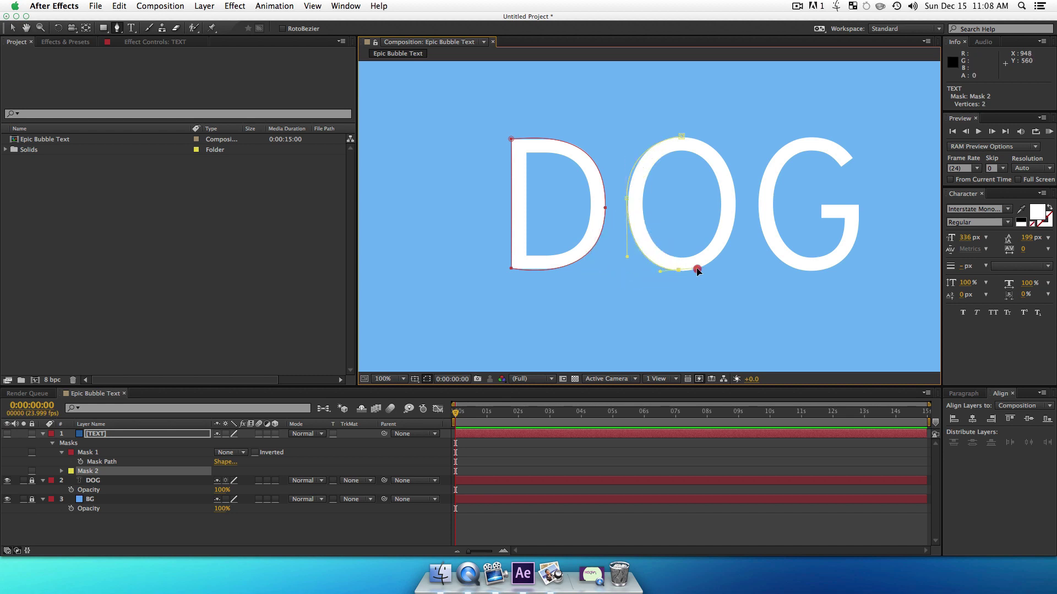
pyautogui.click(735, 199)
pyautogui.moveTo(736, 201); pyautogui.dragTo(736, 140)
pyautogui.click(682, 137)
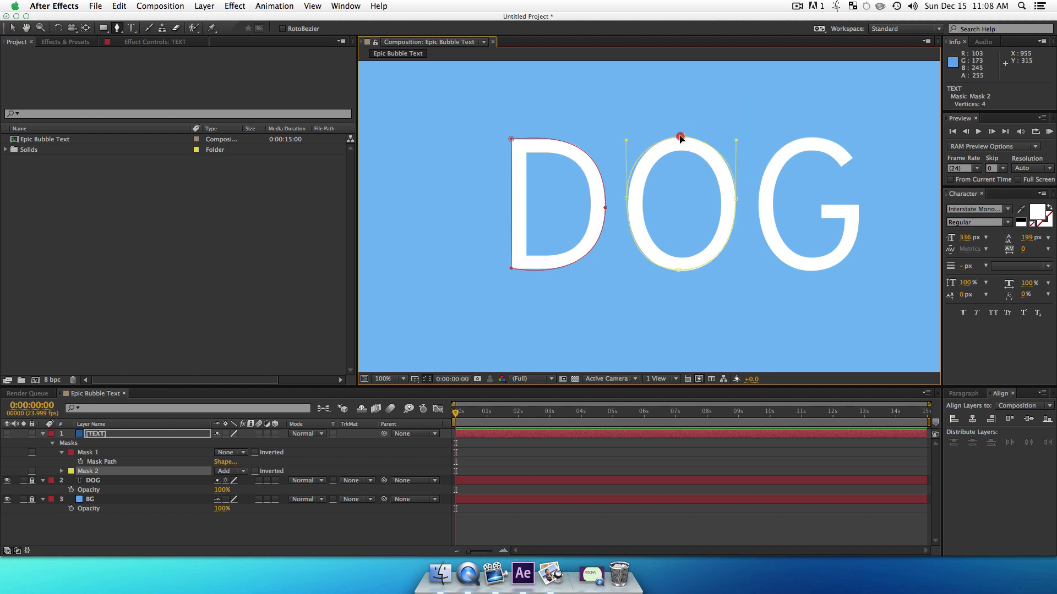
pyautogui.moveTo(675, 136); pyautogui.dragTo(675, 136)
# Set the mode of Mask 2 to None and deselect the layer
pyautogui.click(240, 476)
pyautogui.click(242, 471)
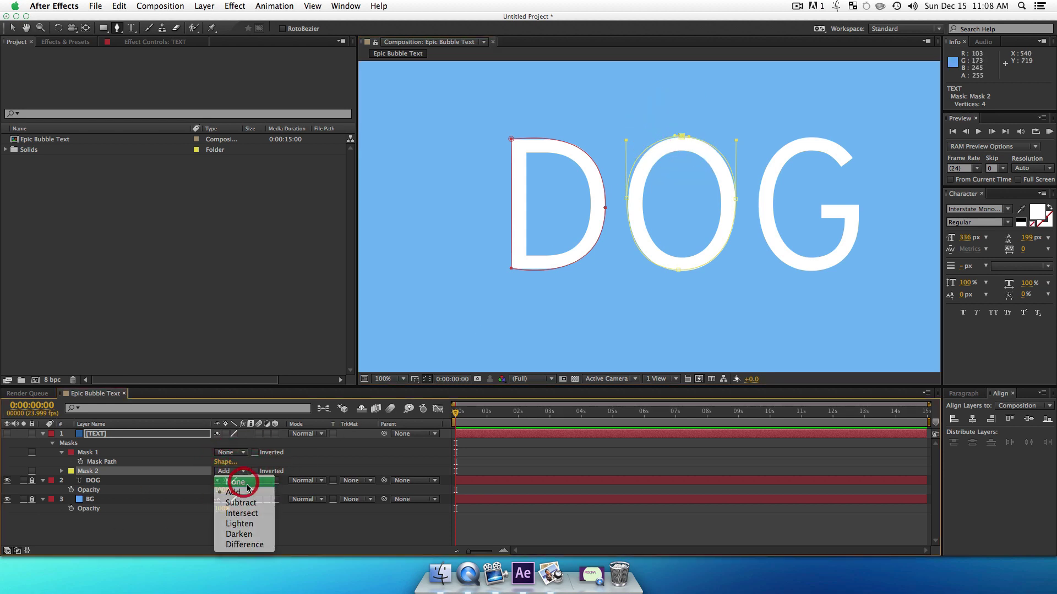
pyautogui.click(256, 531)
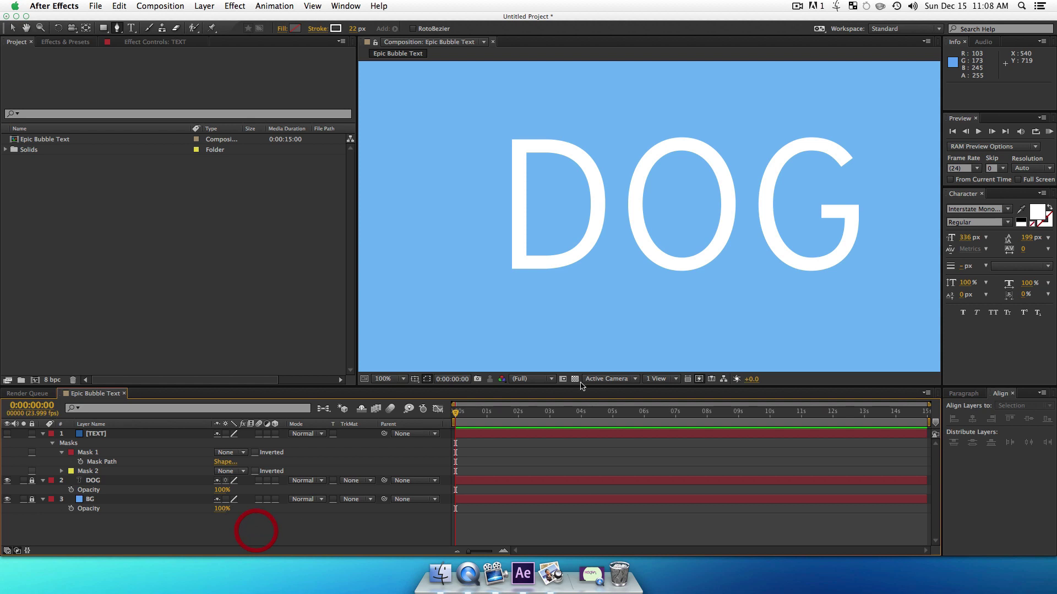
pyautogui.click(851, 157)
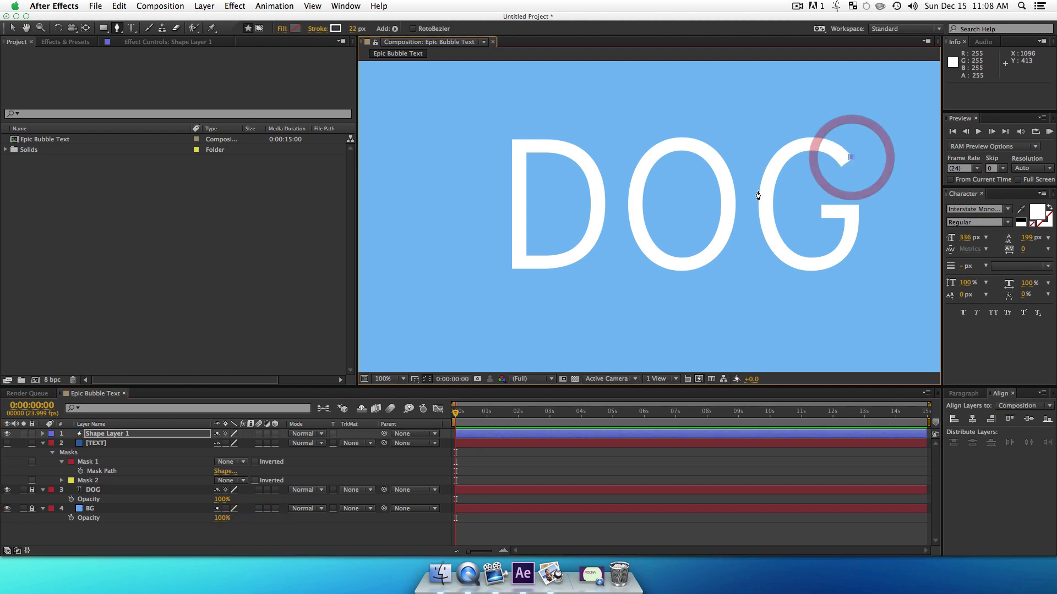
pyautogui.moveTo(758, 205); pyautogui.dragTo(757, 236)
pyautogui.press('super+z')
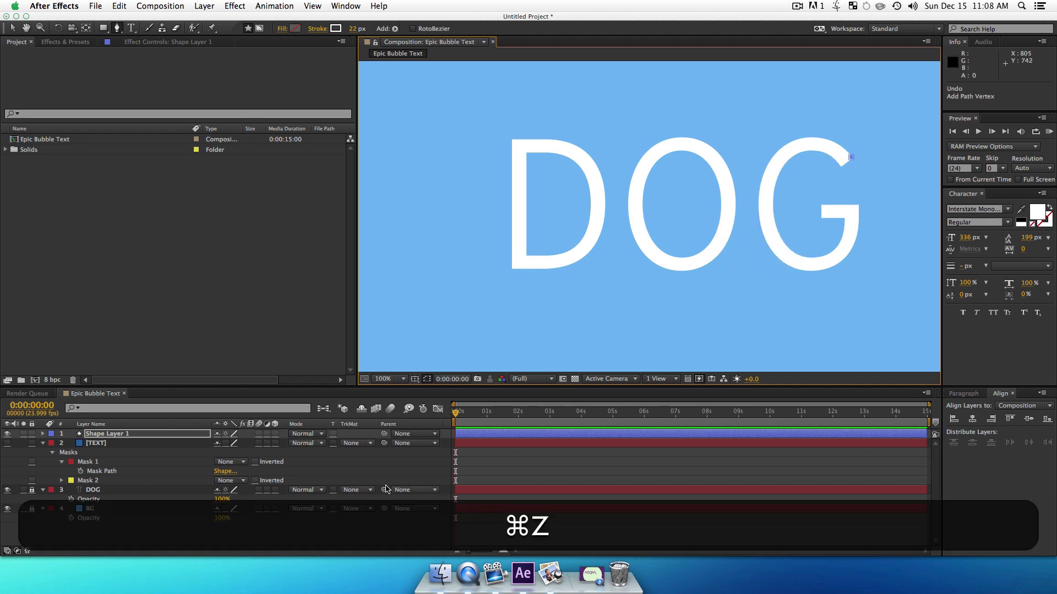
pyautogui.press('super+z')
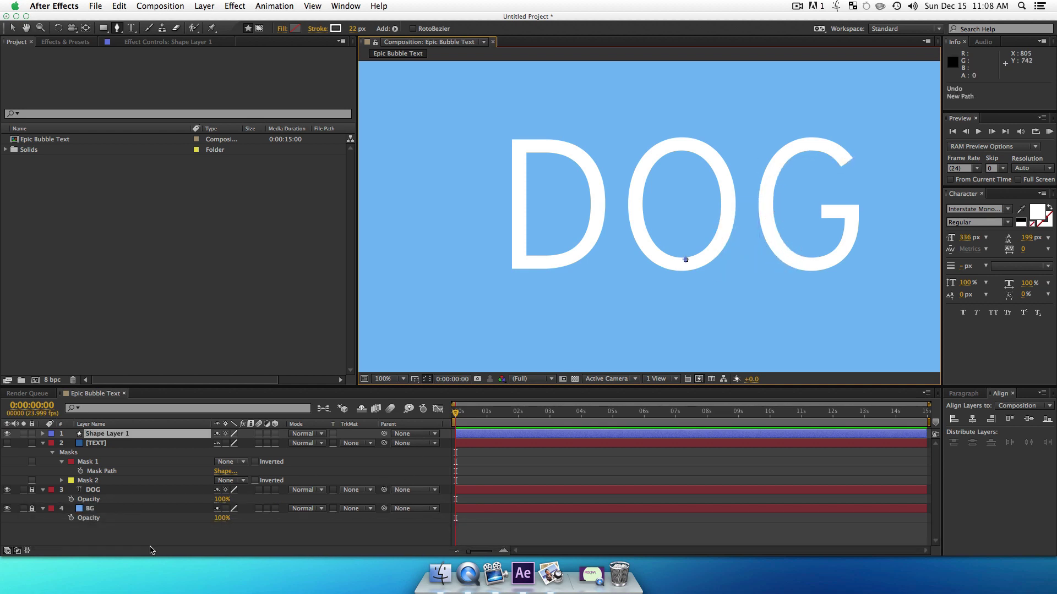
pyautogui.press('super+z')
# Trace the outer outline of the letter G as an open five-point Pen tool mask on the TEXT layer, ending at the crossbar's inner end
pyautogui.click(103, 434)
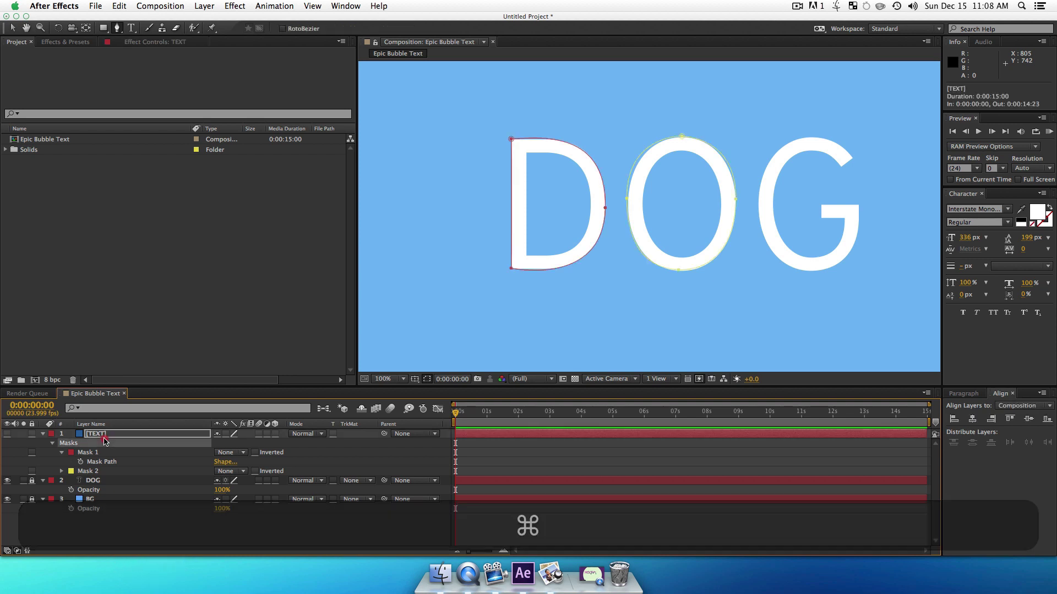
pyautogui.click(852, 158)
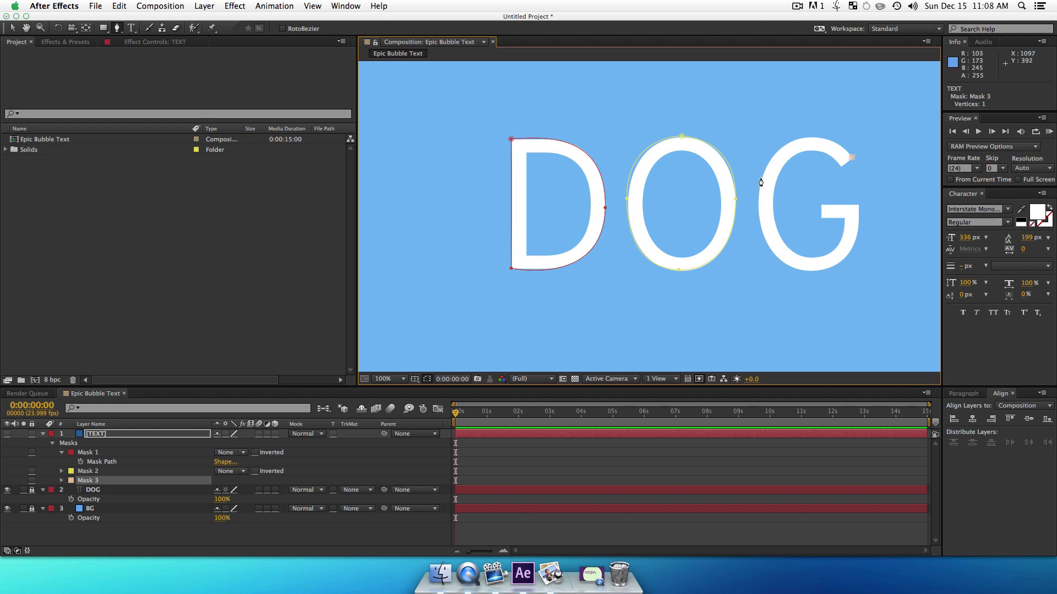
pyautogui.moveTo(760, 177); pyautogui.dragTo(727, 251)
pyautogui.moveTo(806, 270); pyautogui.dragTo(834, 274)
pyautogui.moveTo(858, 205)
pyautogui.mouseDown()
pyautogui.moveTo(858, 156)
pyautogui.moveTo(846, 167)
pyautogui.moveTo(851, 195)
pyautogui.mouseUp()
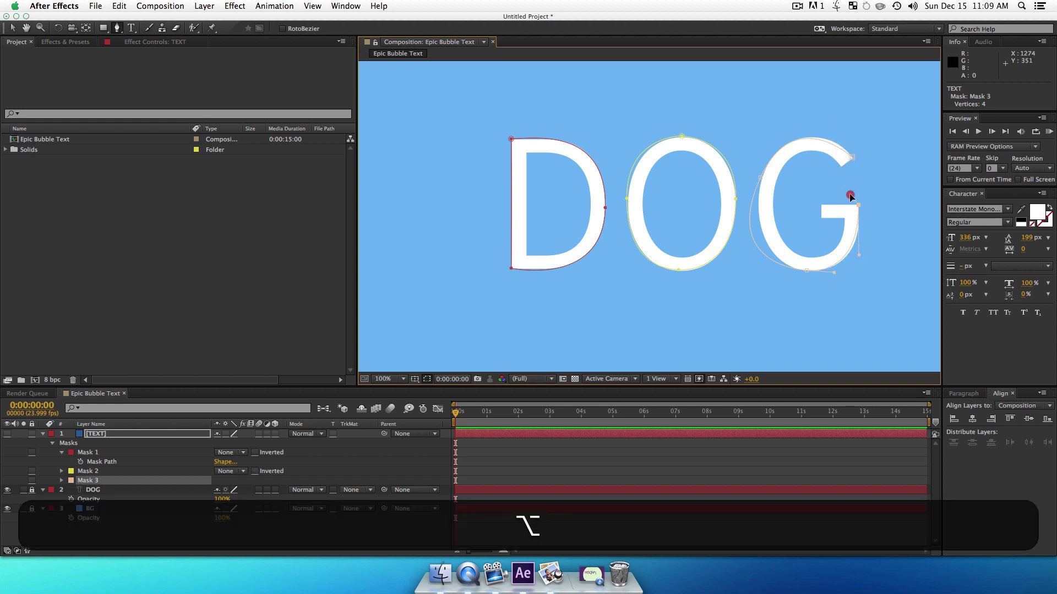
pyautogui.click(819, 204)
pyautogui.press('super+z')
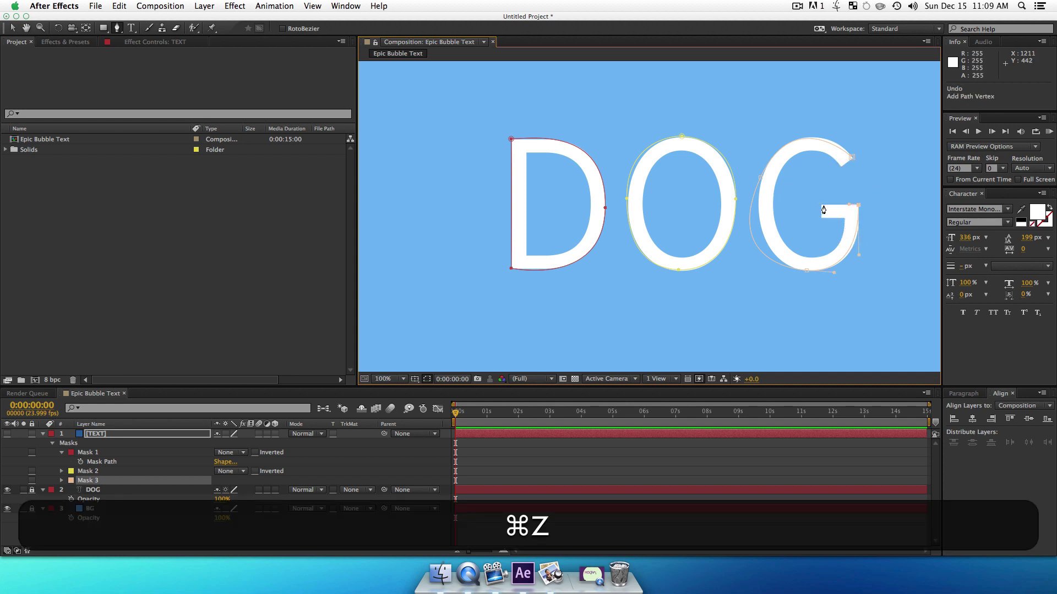
pyautogui.click(820, 206)
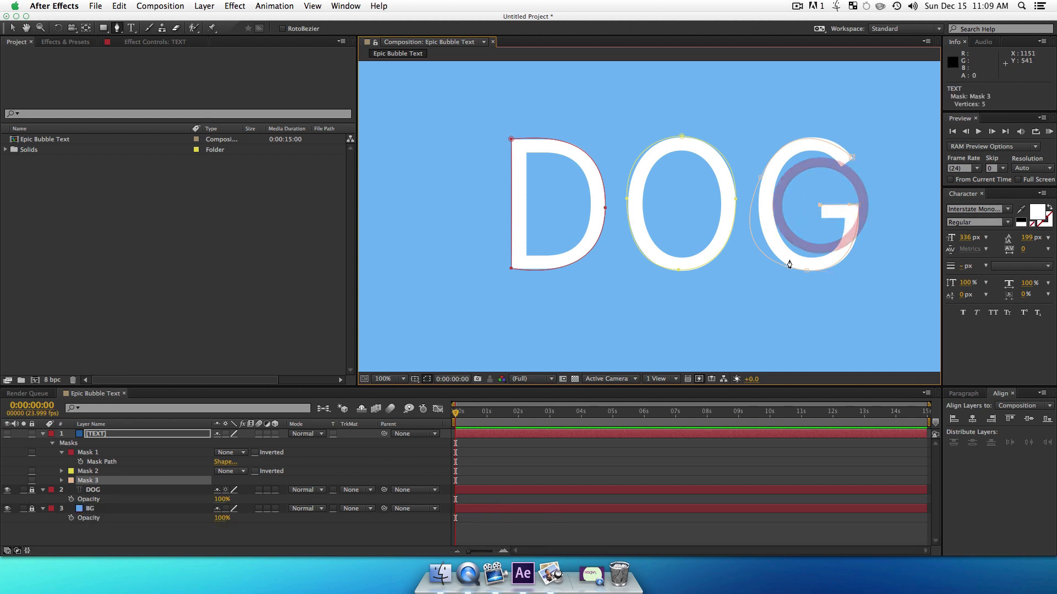
# Reshape the left side of the G mask by adjusting the direction handles of its upper-left and bottom vertices
pyautogui.press('v')
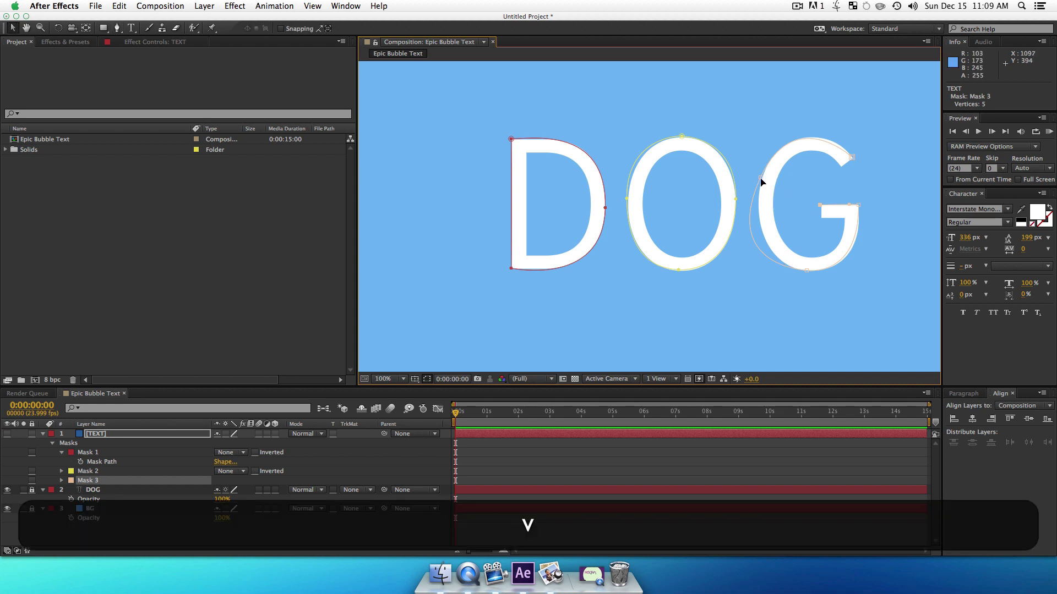
pyautogui.click(760, 178)
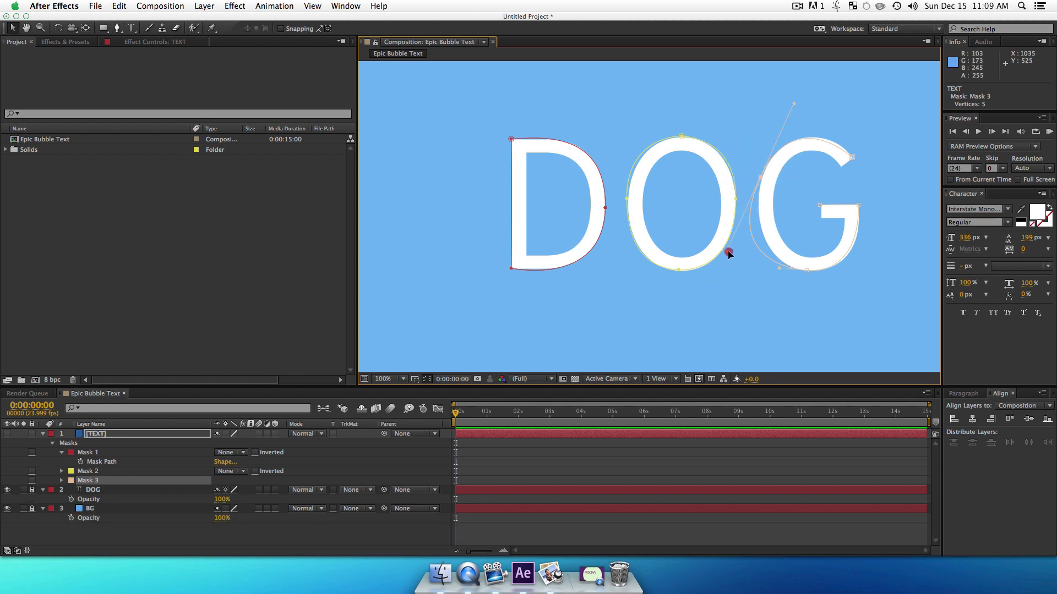
pyautogui.moveTo(729, 251); pyautogui.dragTo(755, 245)
pyautogui.press('alt')
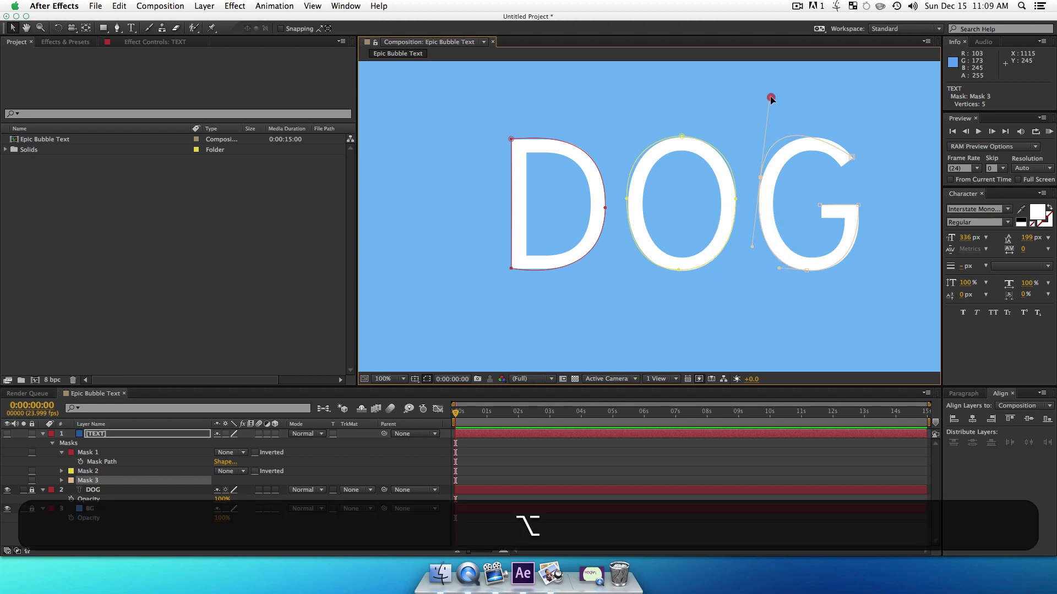
pyautogui.moveTo(771, 98); pyautogui.dragTo(801, 99)
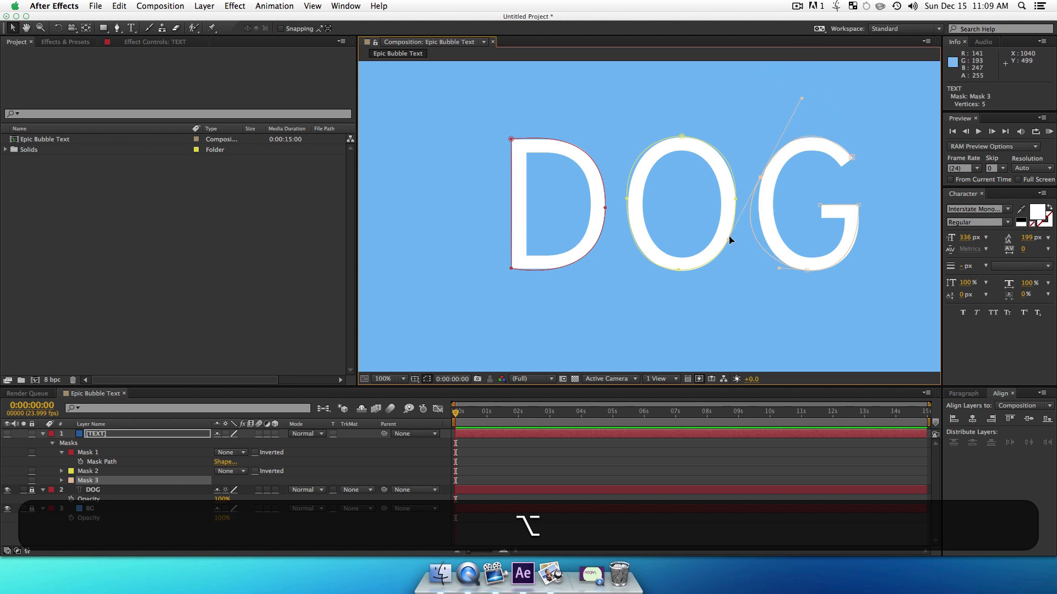
pyautogui.press('alt')
pyautogui.moveTo(729, 237)
pyautogui.mouseDown()
pyautogui.moveTo(747, 222)
pyautogui.moveTo(745, 234)
pyautogui.mouseUp()
pyautogui.moveTo(783, 92); pyautogui.dragTo(795, 104)
pyautogui.moveTo(780, 271)
pyautogui.mouseDown()
pyautogui.moveTo(797, 274)
pyautogui.moveTo(787, 272)
pyautogui.mouseUp()
pyautogui.press('shift')
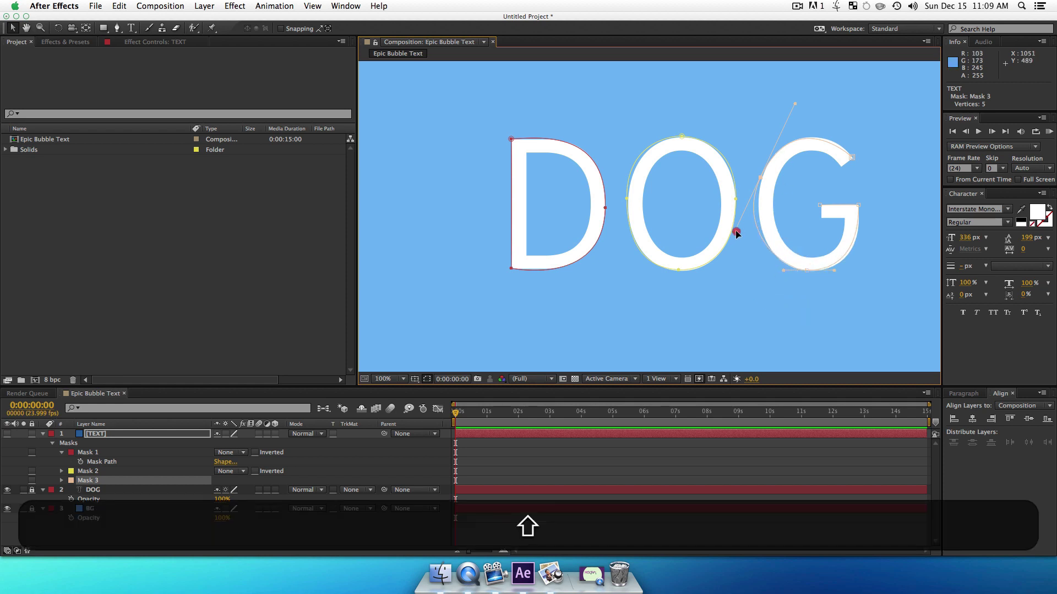
# Refine the upper-left vertex of the G mask, moving its lower handle independently so the curve follows the letter, and deselect the mask
pyautogui.moveTo(737, 234)
pyautogui.mouseDown()
pyautogui.moveTo(743, 250)
pyautogui.moveTo(745, 239)
pyautogui.mouseUp()
pyautogui.press('alt')
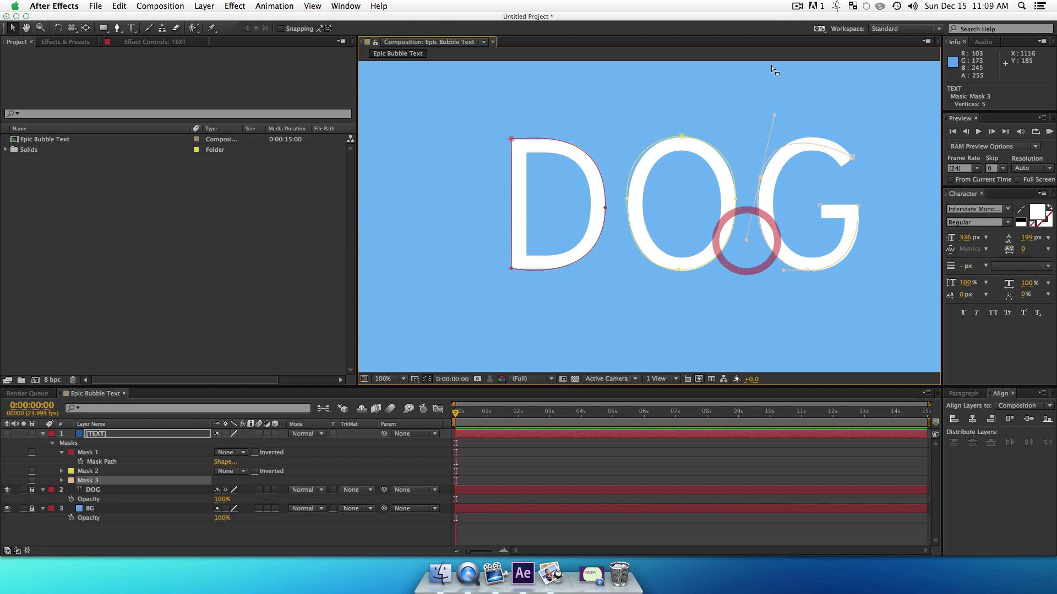
pyautogui.moveTo(777, 118); pyautogui.dragTo(800, 101)
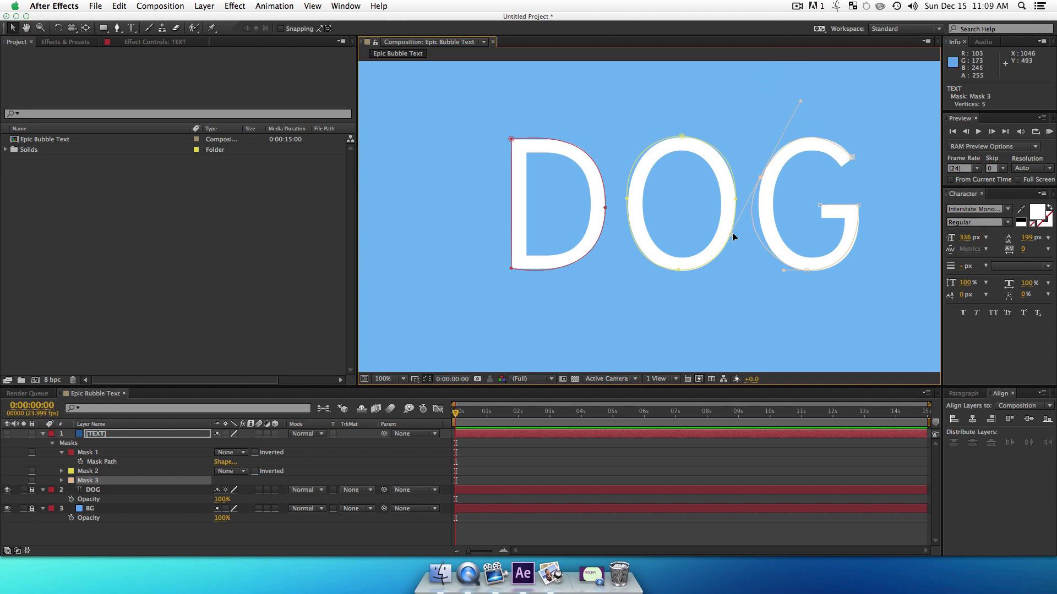
pyautogui.press('alt')
pyautogui.moveTo(732, 232); pyautogui.dragTo(745, 234)
pyautogui.press('shift')
pyautogui.moveTo(784, 96); pyautogui.dragTo(802, 102)
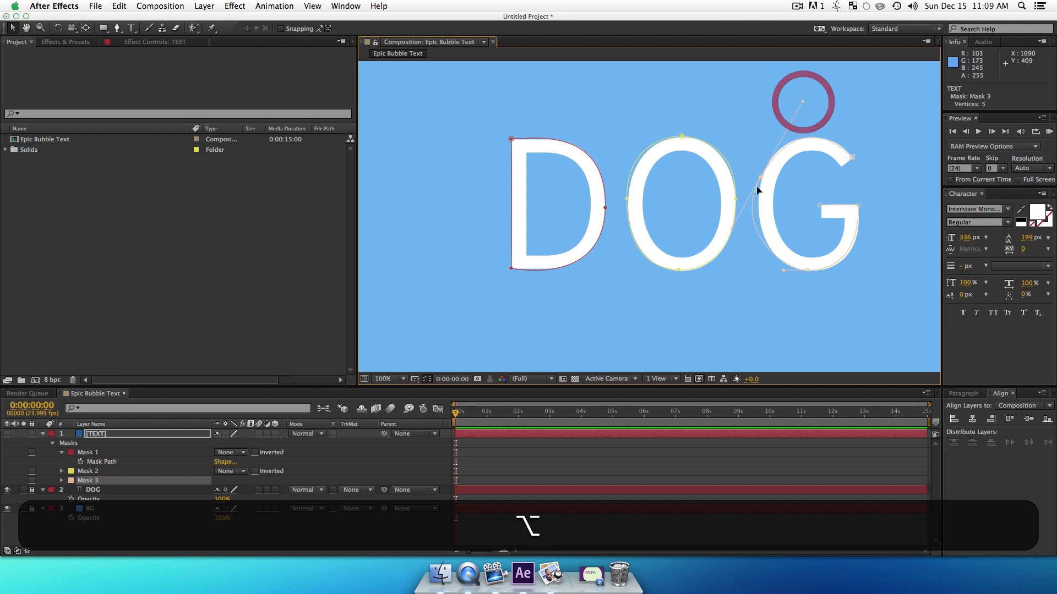
pyautogui.keyDown('ctrl'); pyautogui.click(733, 232); pyautogui.keyUp('ctrl')
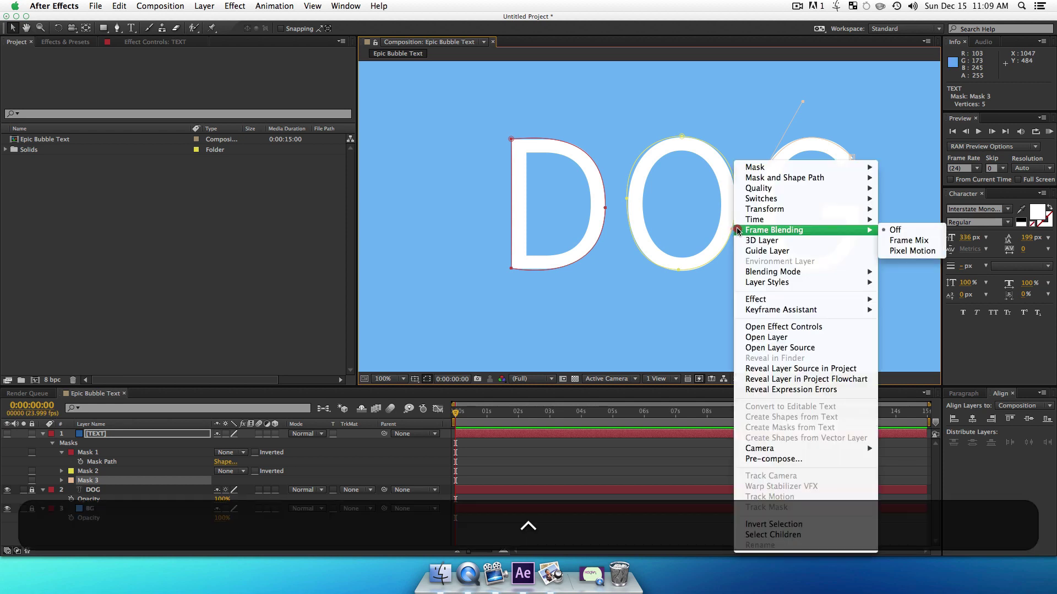
pyautogui.click(692, 300)
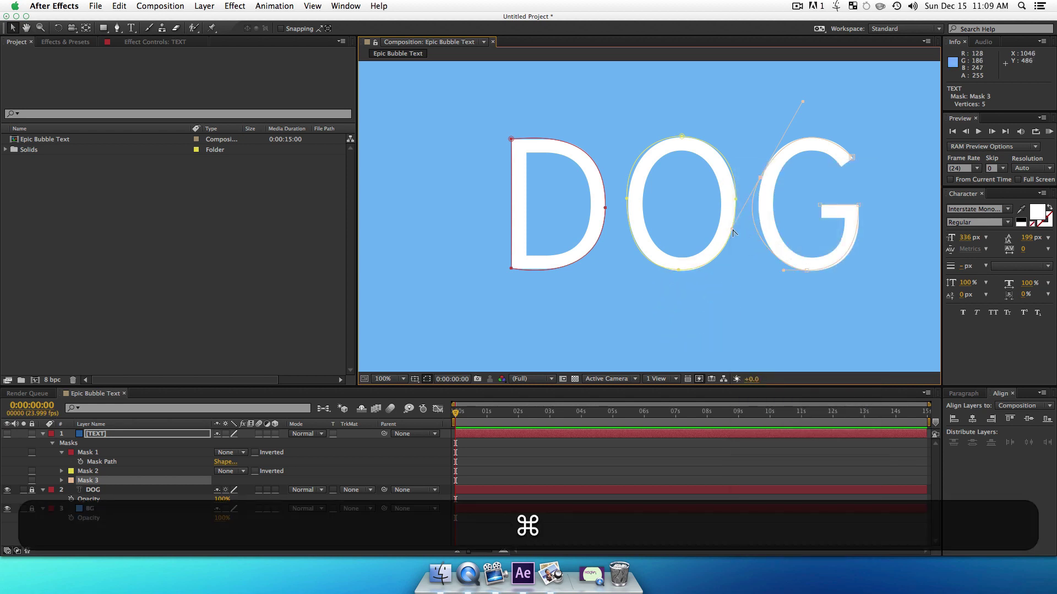
pyautogui.moveTo(733, 230); pyautogui.dragTo(746, 241)
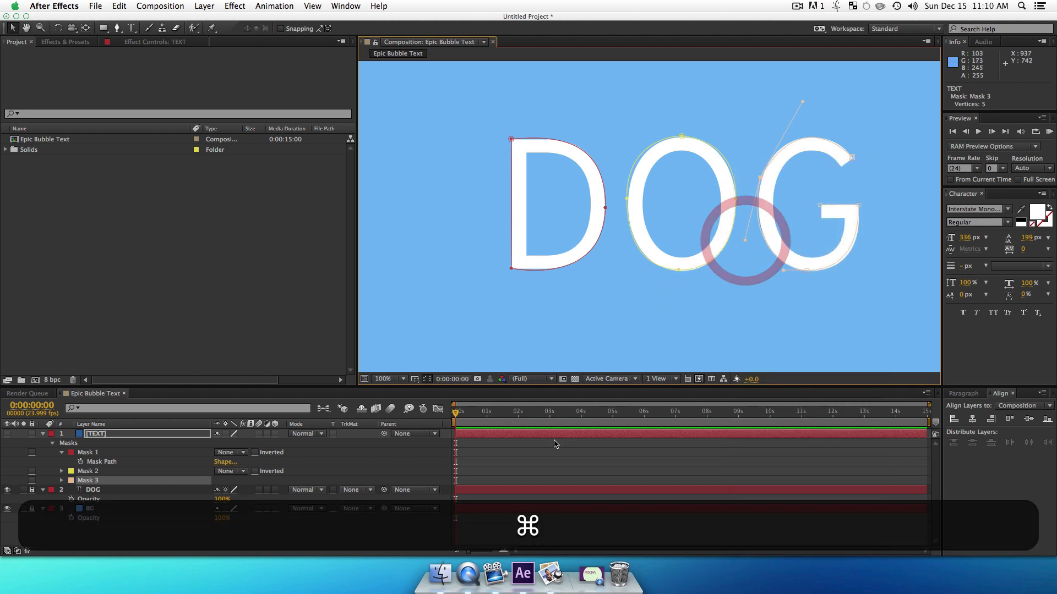
pyautogui.click(339, 541)
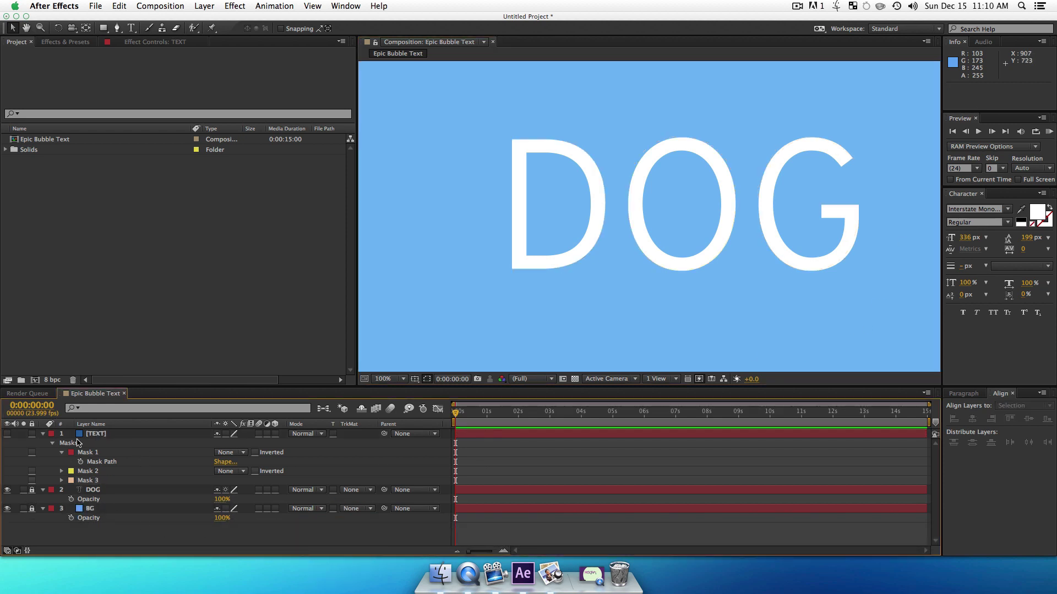
# Inspect the three traced mask paths on the TEXT layer by briefly showing the solid, and leave it hidden and deselected
pyautogui.click(98, 434)
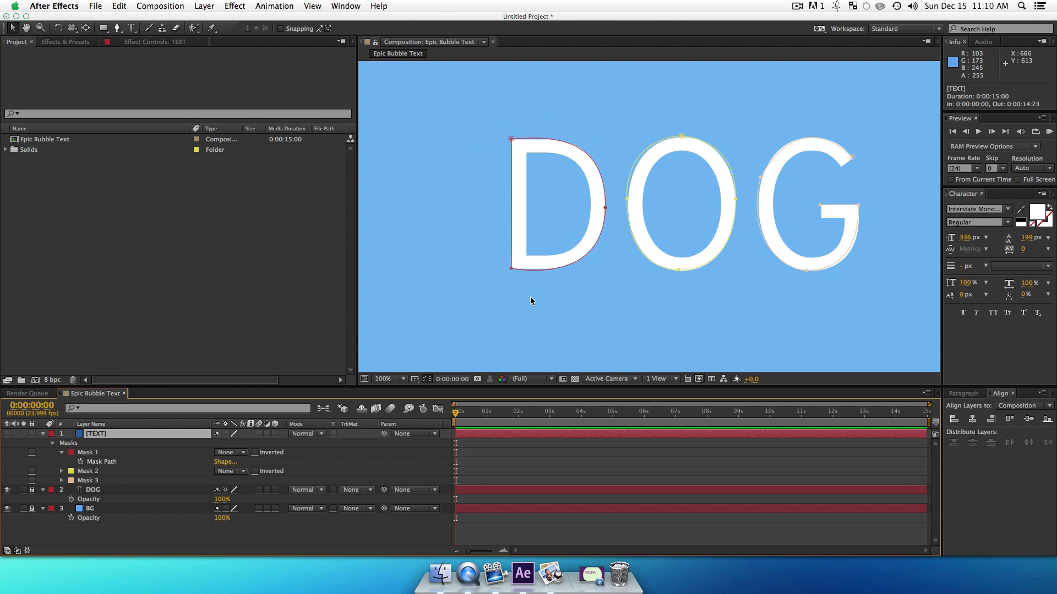
pyautogui.click(235, 455)
pyautogui.click(235, 453)
pyautogui.click(7, 434)
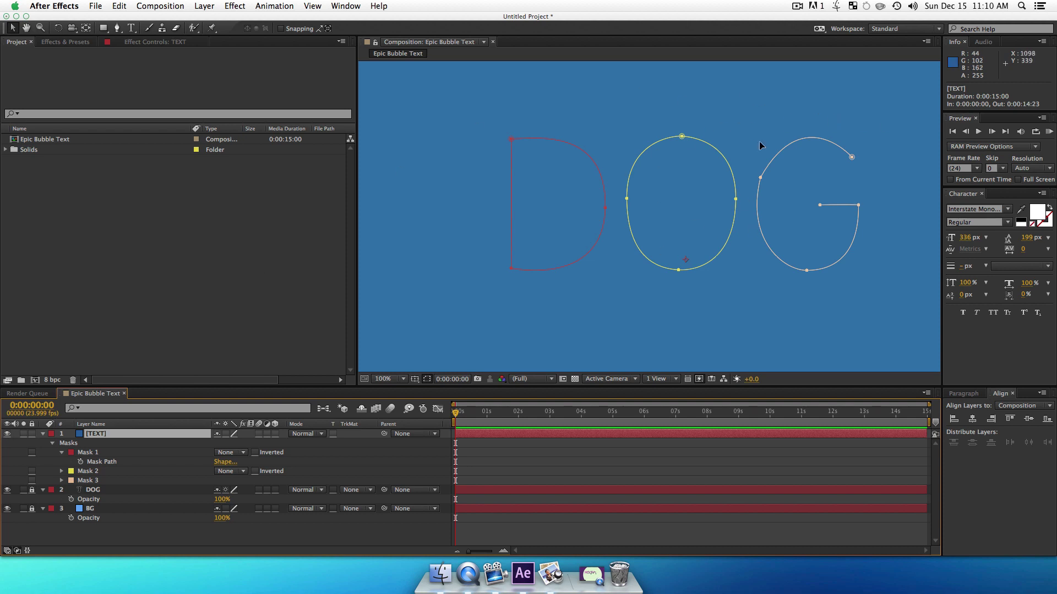
pyautogui.click(7, 434)
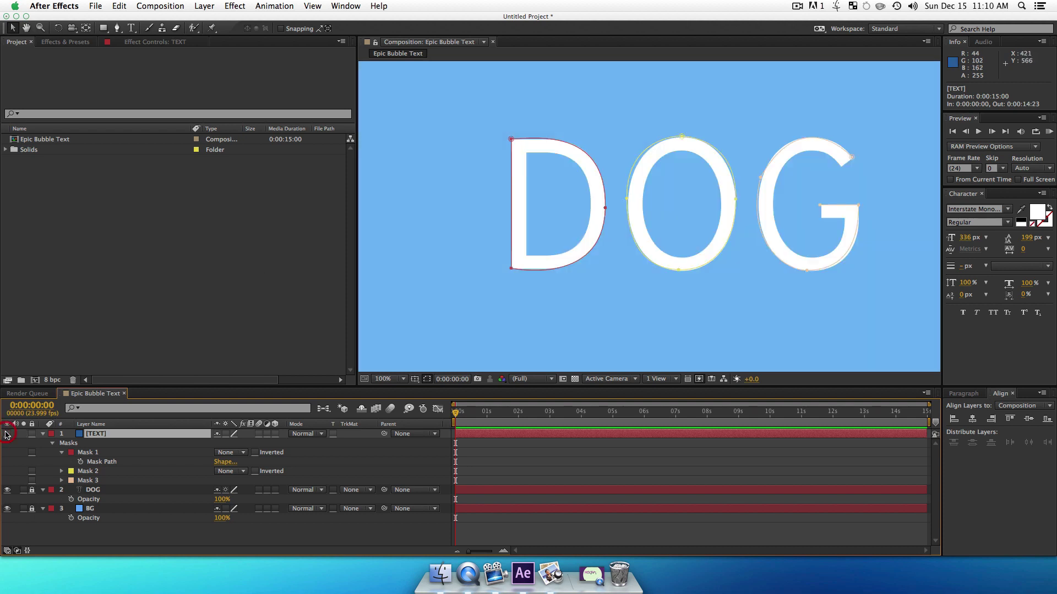
pyautogui.click(130, 531)
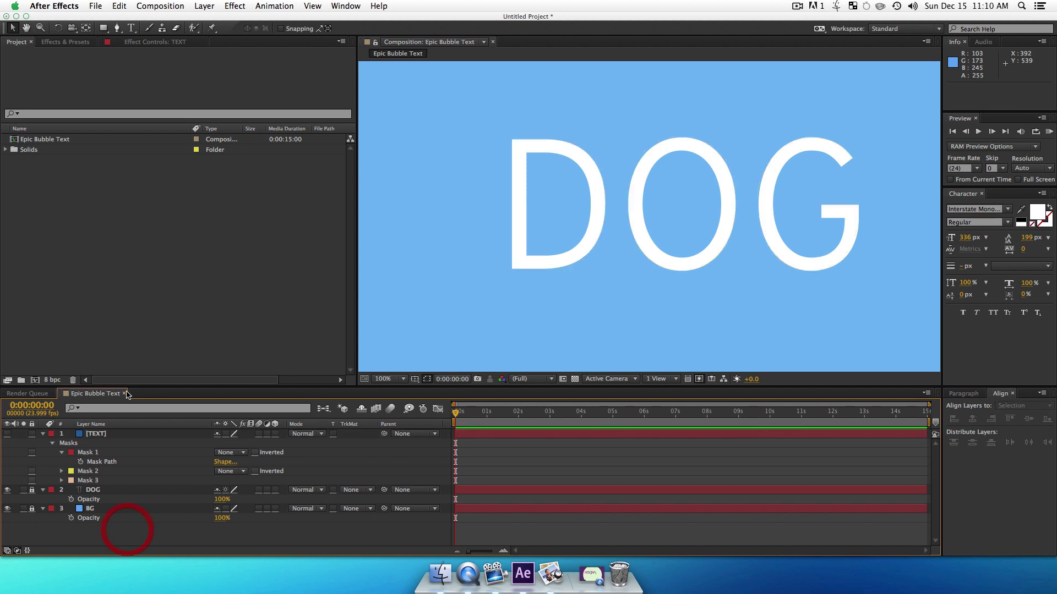
# Search the effects for "glue" and apply CC Glue Gun to the TEXT layer
pyautogui.click(61, 43)
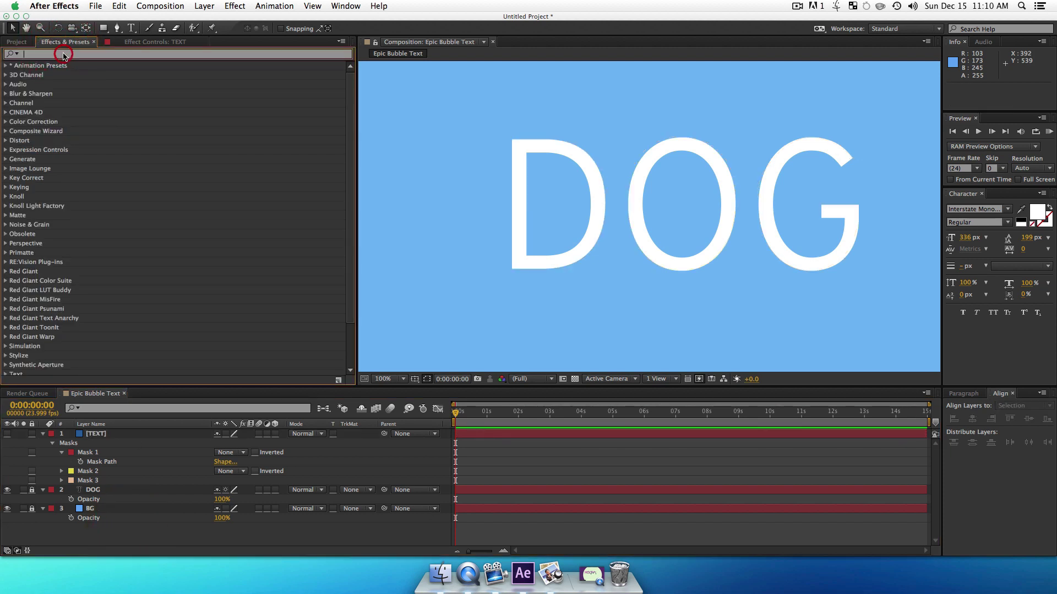
pyautogui.write('glue')
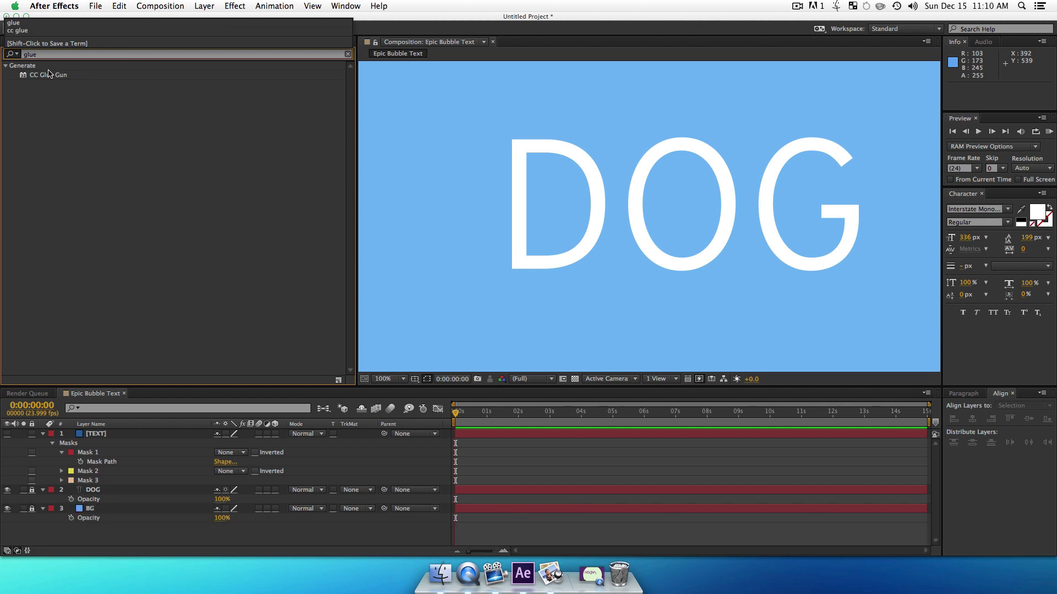
pyautogui.click(48, 75)
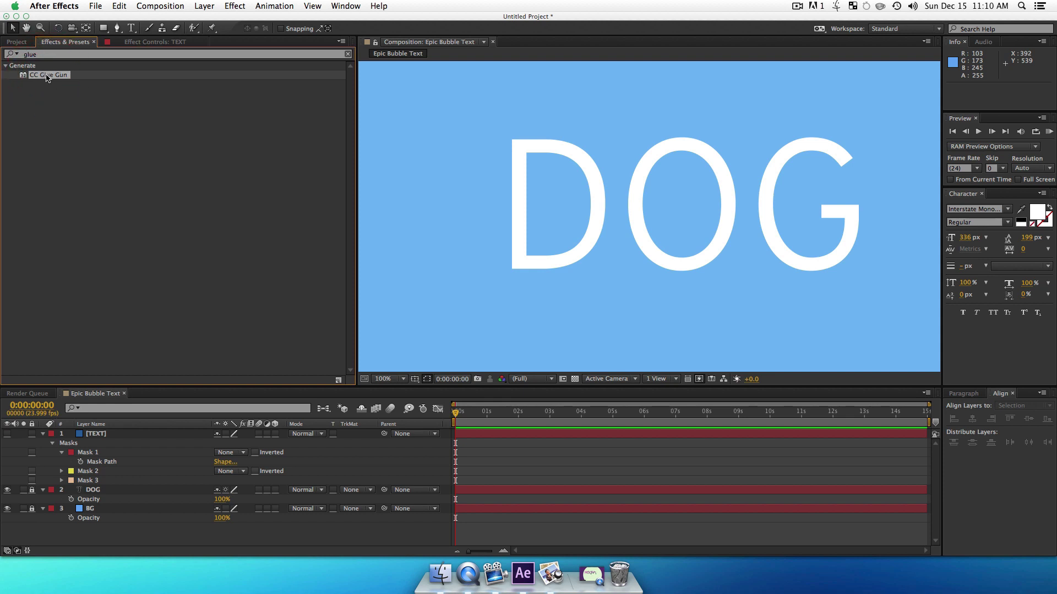
pyautogui.moveTo(47, 77); pyautogui.dragTo(103, 434)
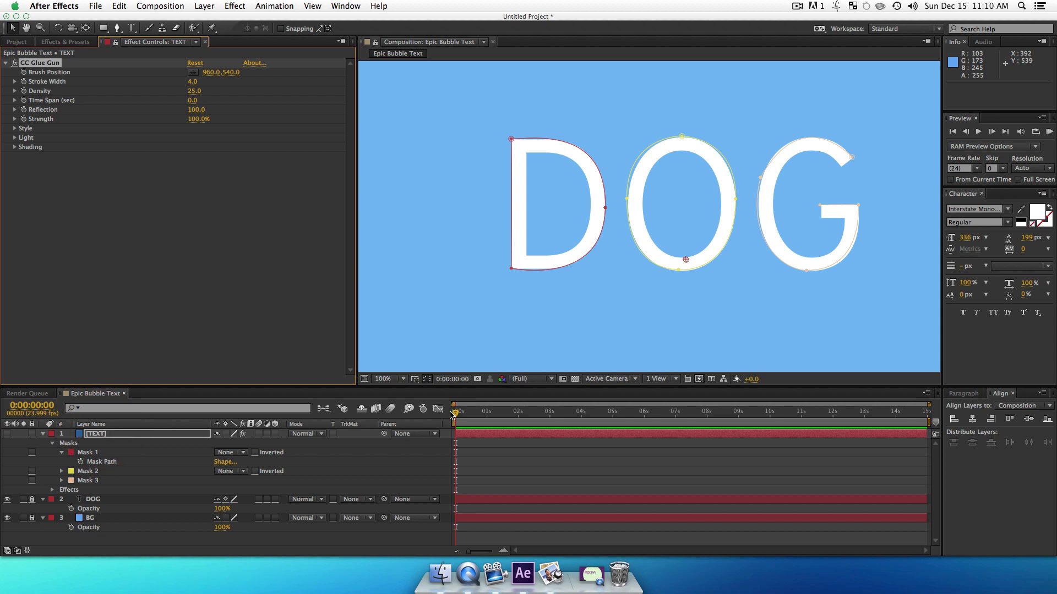
# Copy the Mask Path of Mask 1, the D outline, from the TEXT layer
pyautogui.moveTo(456, 413); pyautogui.dragTo(368, 428)
pyautogui.click(91, 439)
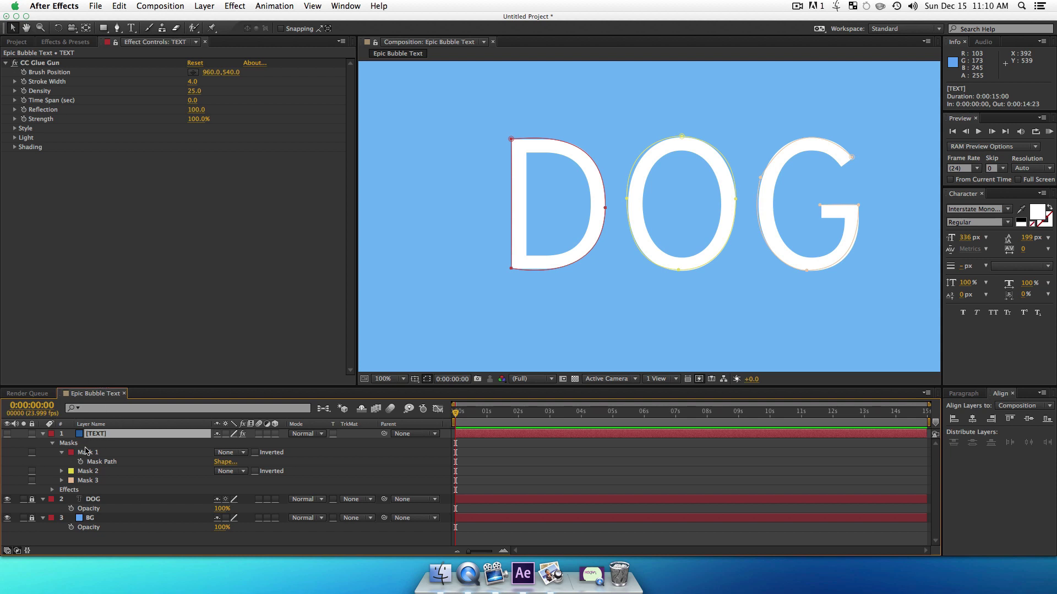
pyautogui.click(101, 463)
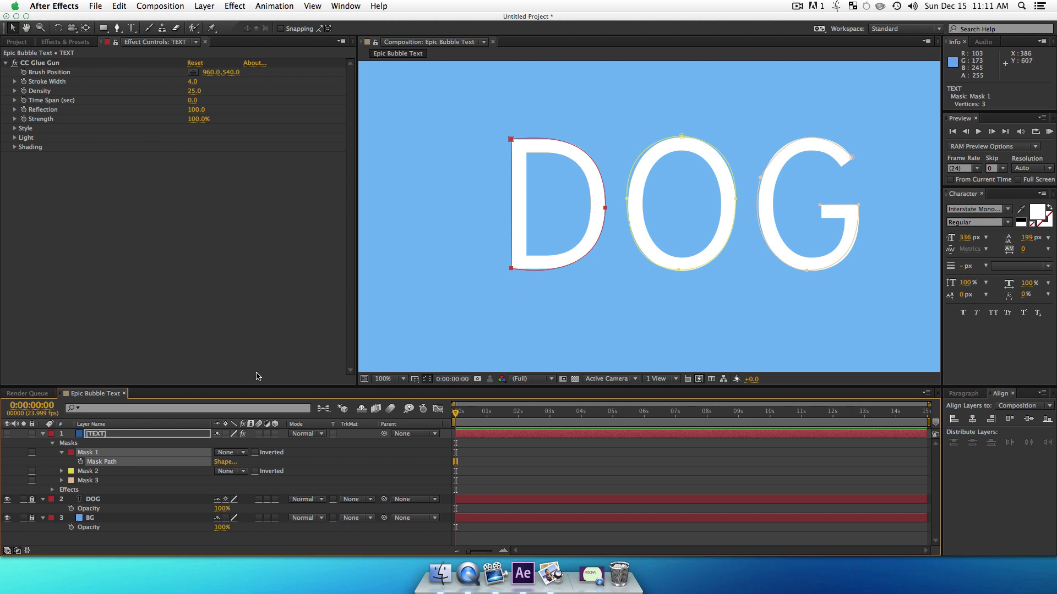
pyautogui.click(107, 464)
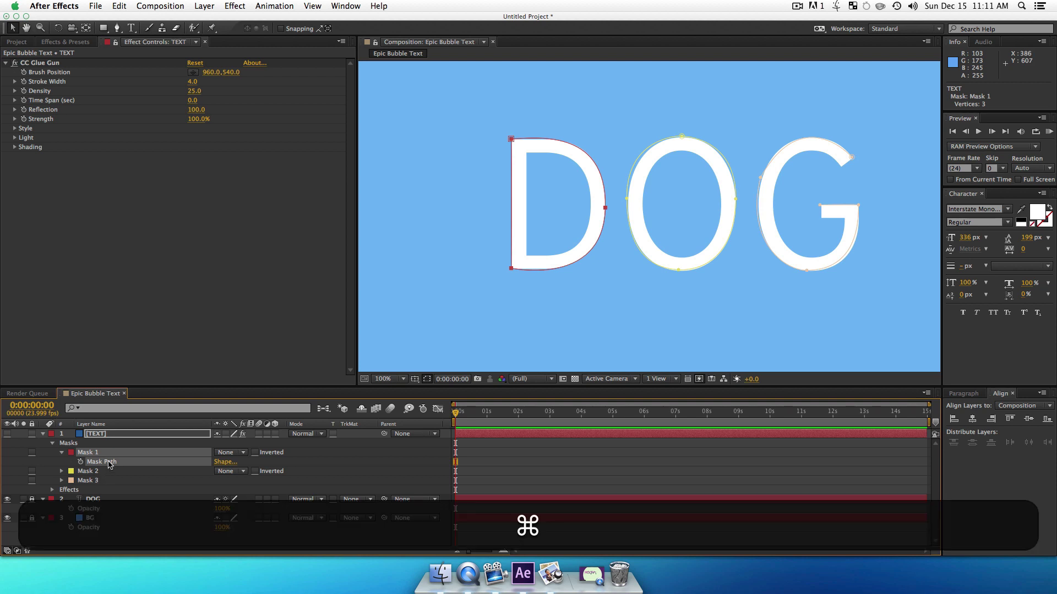
pyautogui.press('super+c')
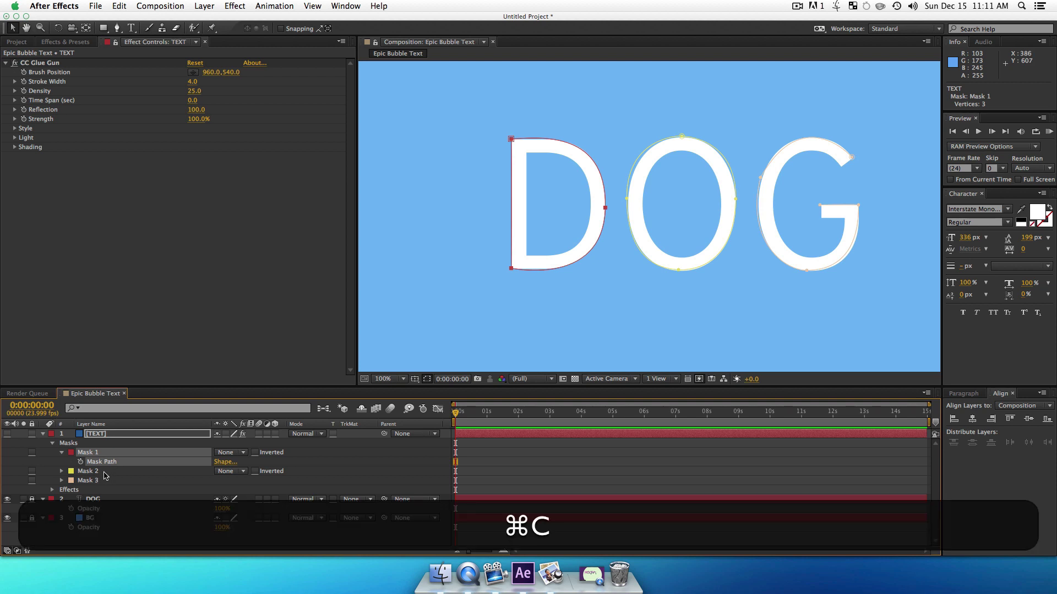
# Paste the copied path onto CC Glue Gun's Brush Position on the TEXT layer, starting at 0:00:00:04
pyautogui.click(43, 434)
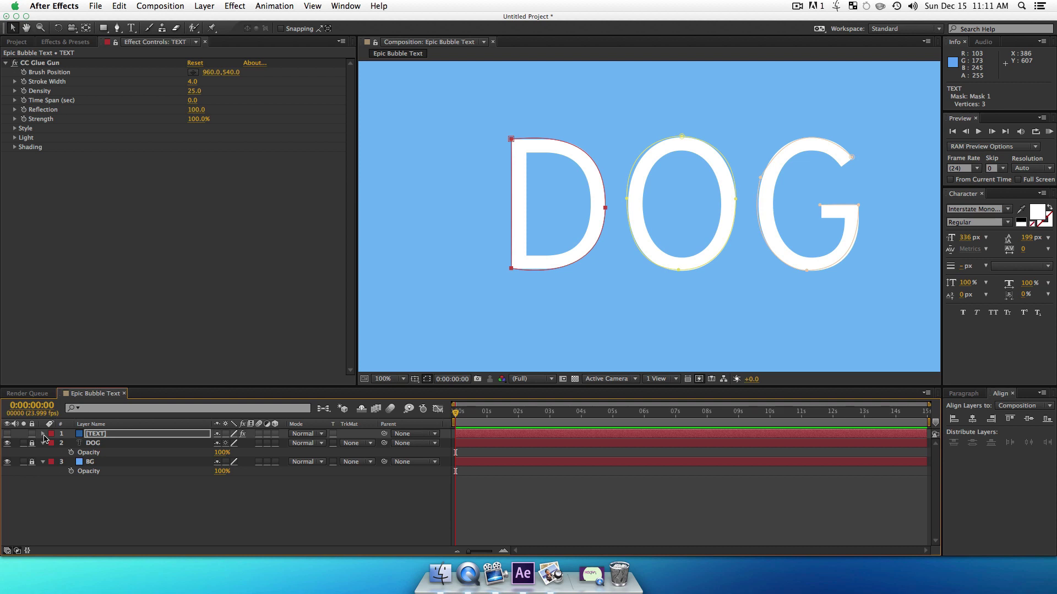
pyautogui.press('e')
pyautogui.click(62, 444)
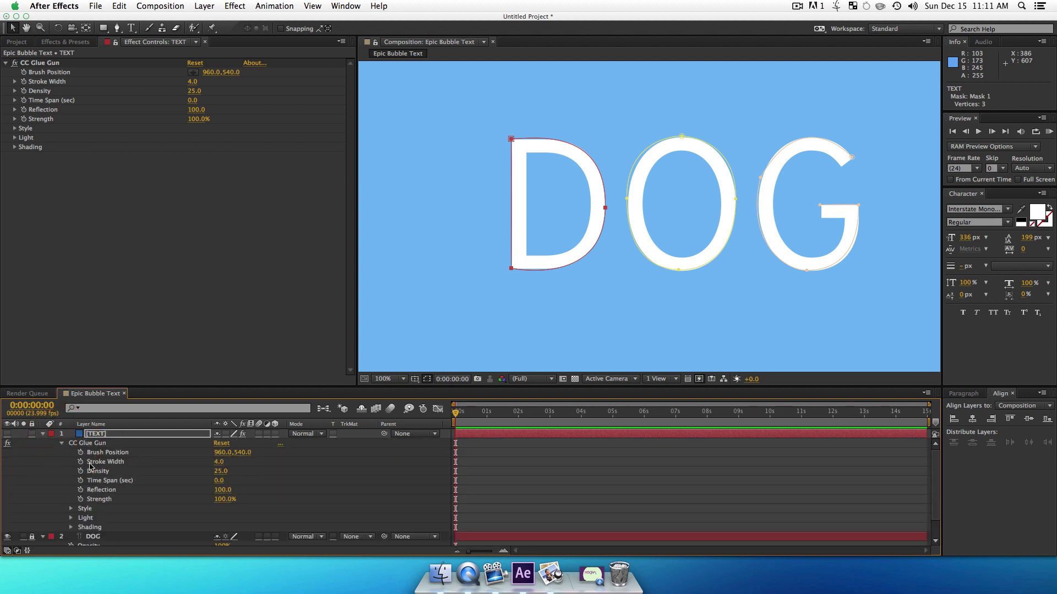
pyautogui.click(112, 453)
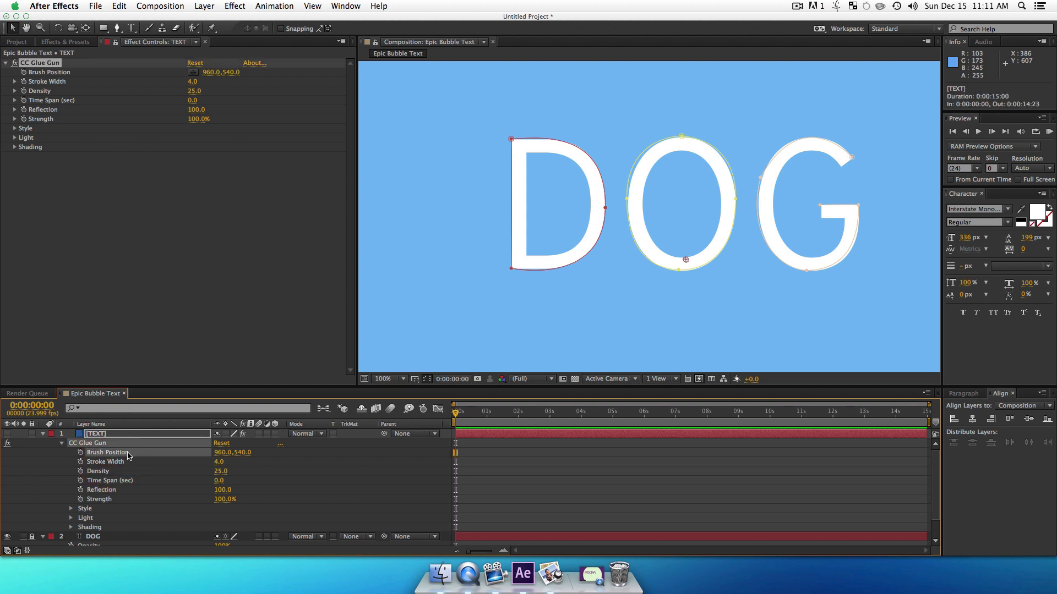
pyautogui.moveTo(451, 412); pyautogui.dragTo(461, 412)
pyautogui.press('super+v')
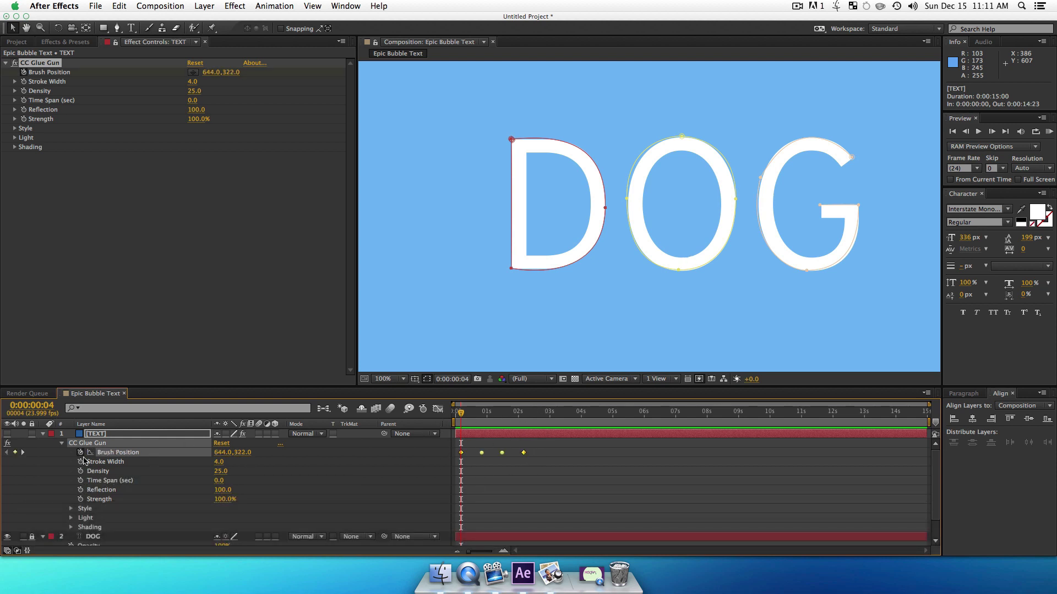
# Show the TEXT layer, scrub through the D stroke to 0:00:01:05, and hide the DOG text layer
pyautogui.click(7, 434)
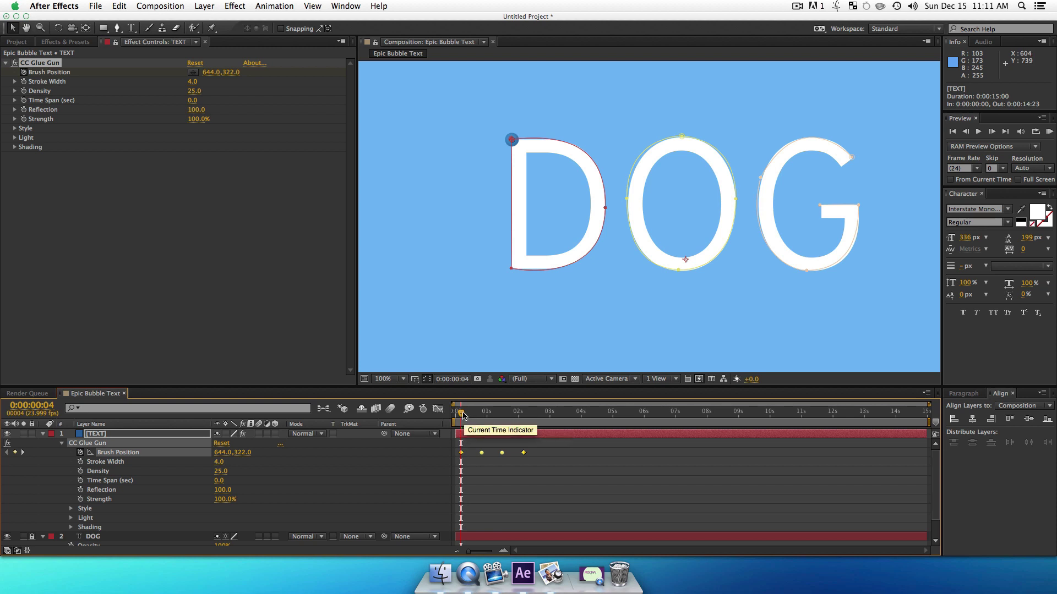
pyautogui.moveTo(462, 414)
pyautogui.mouseDown()
pyautogui.moveTo(532, 428)
pyautogui.moveTo(465, 444)
pyautogui.moveTo(517, 445)
pyautogui.moveTo(465, 434)
pyautogui.moveTo(496, 439)
pyautogui.mouseUp()
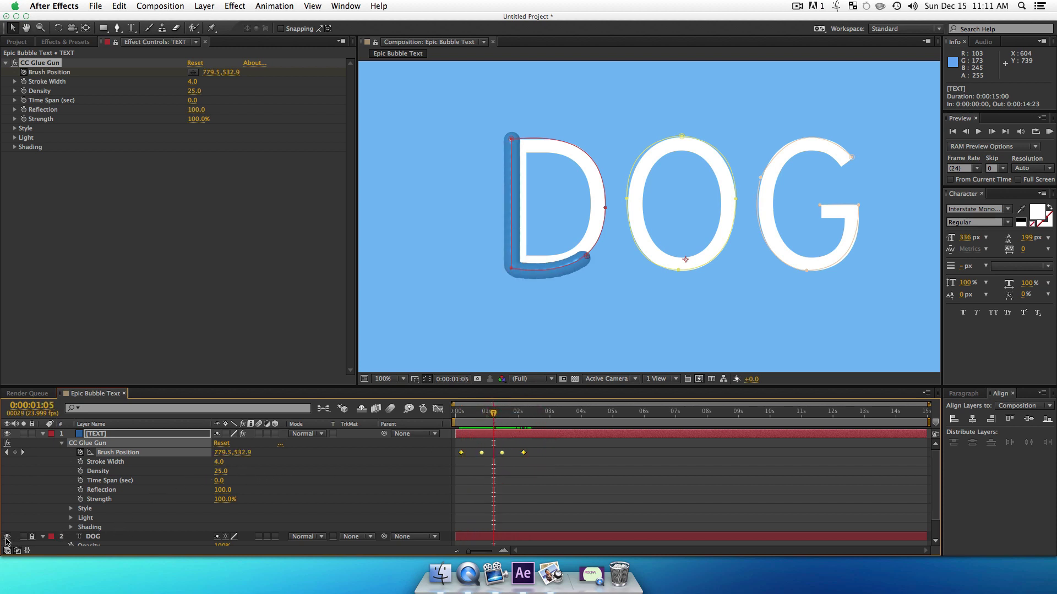
pyautogui.click(8, 536)
pyautogui.click(572, 509)
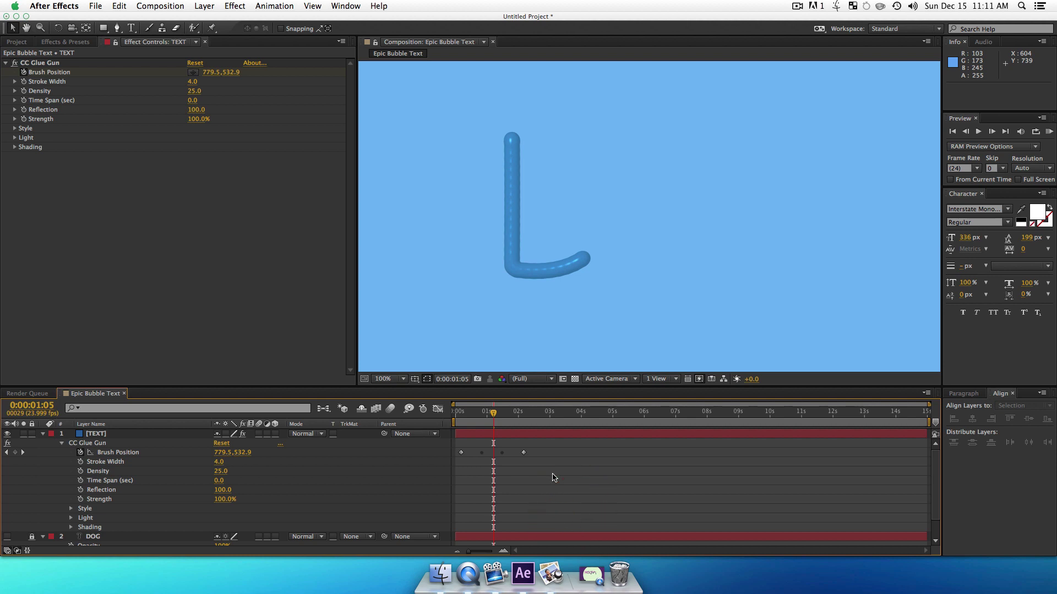
# End the work area at 0:00:02:22 and preview the D being drawn
pyautogui.press('space')
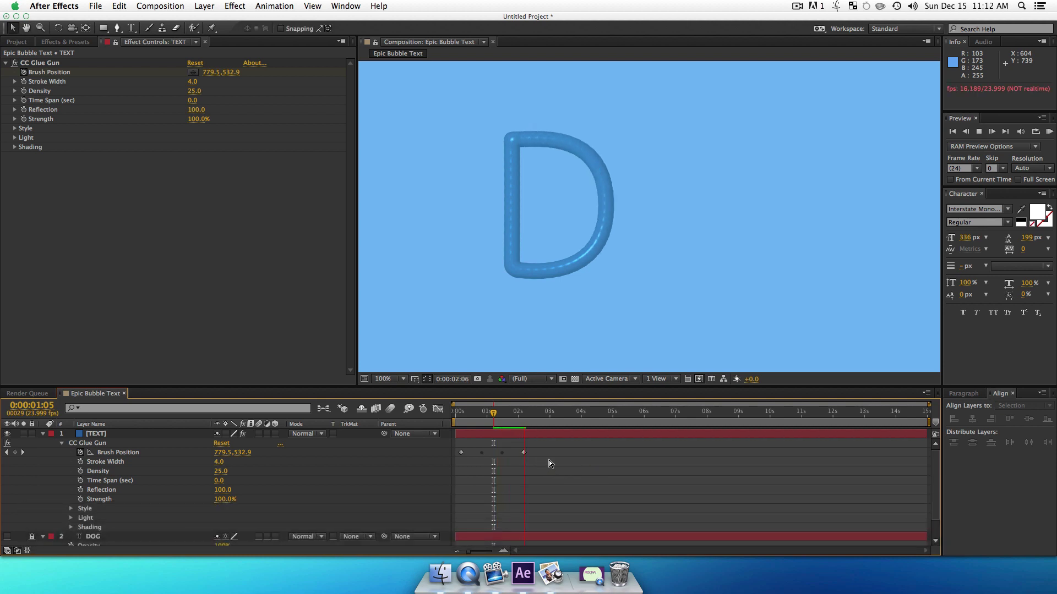
pyautogui.click(547, 412)
pyautogui.press('n')
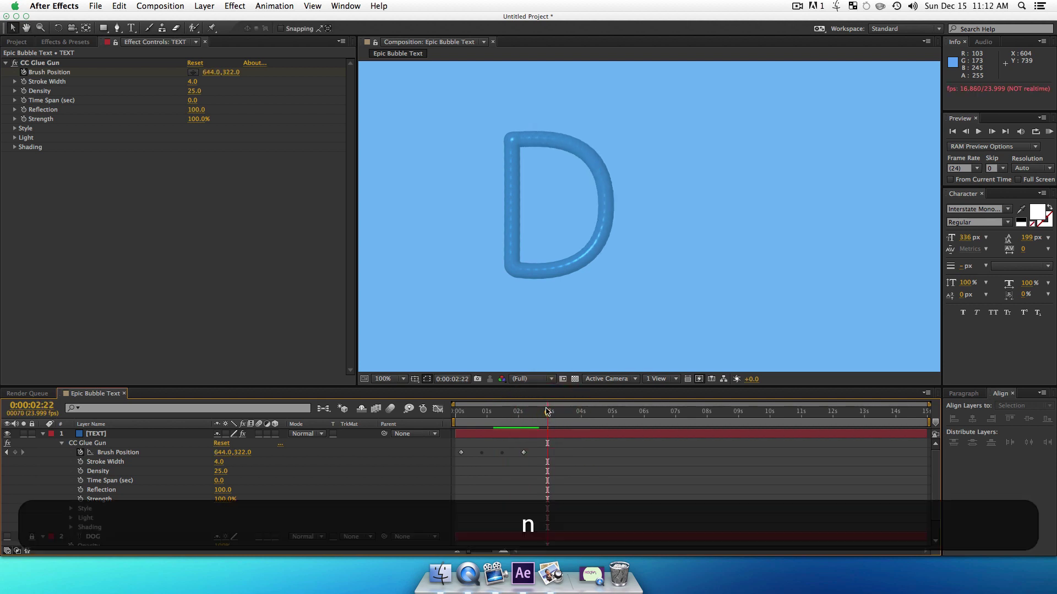
pyautogui.press('space')
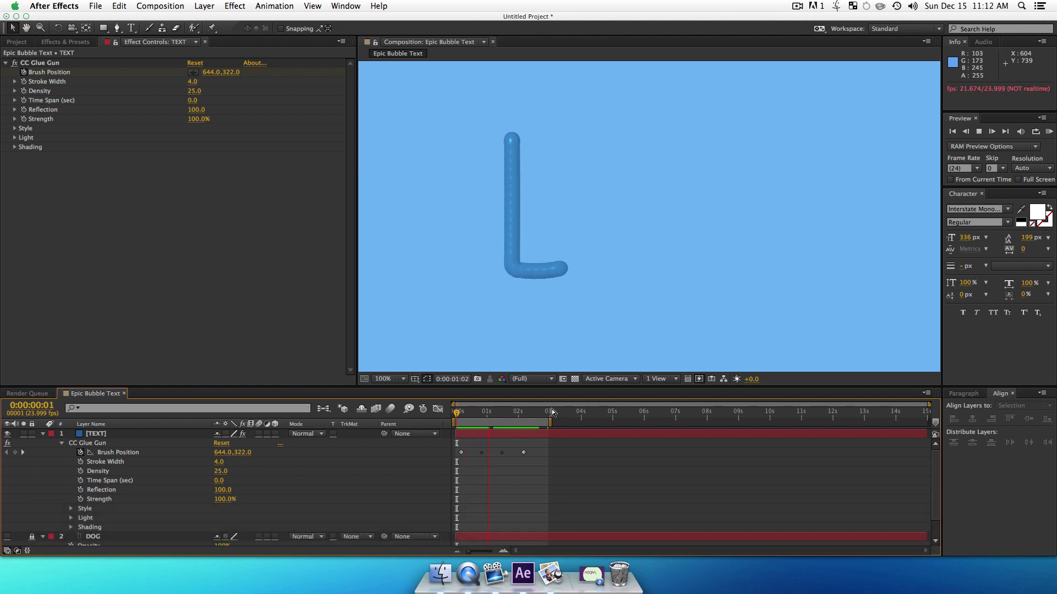
pyautogui.press('space')
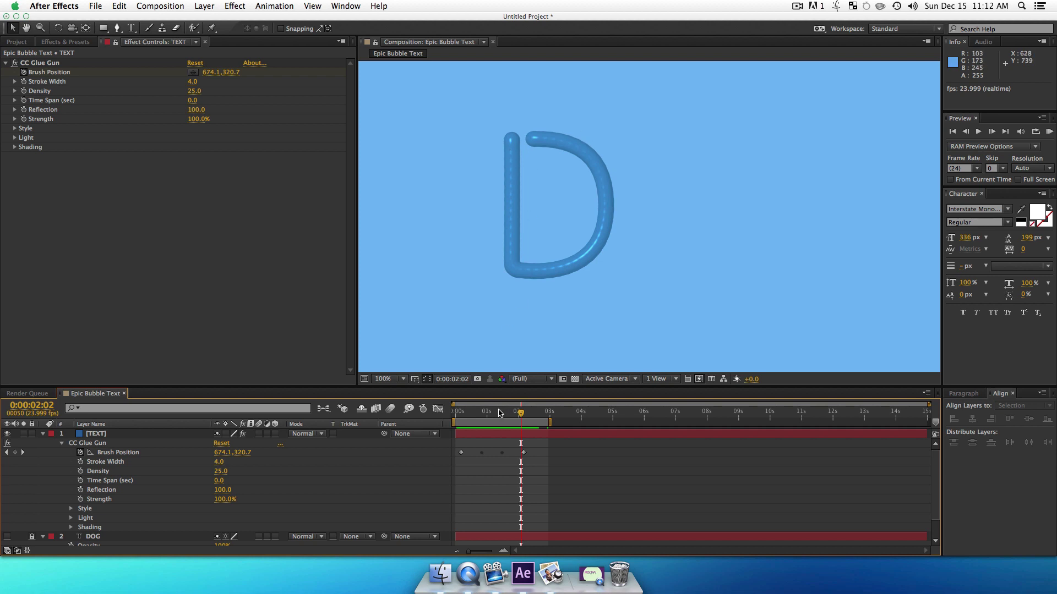
# Raise CC Glue Gun's Density to 75.5 and deselect the layer
pyautogui.moveTo(194, 91); pyautogui.dragTo(254, 89)
pyautogui.moveTo(341, 88); pyautogui.dragTo(471, 95)
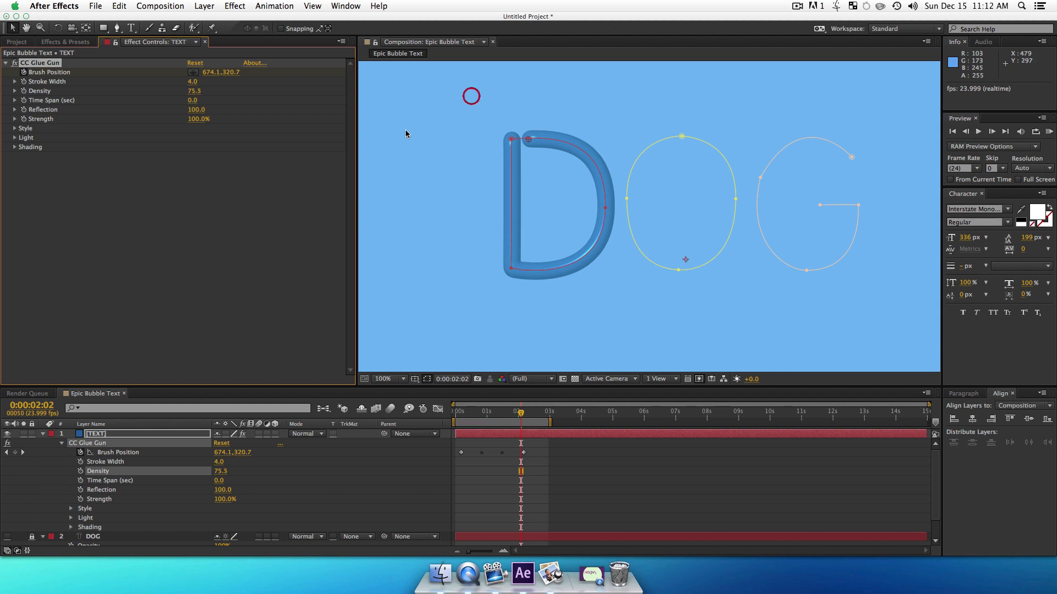
pyautogui.click(244, 283)
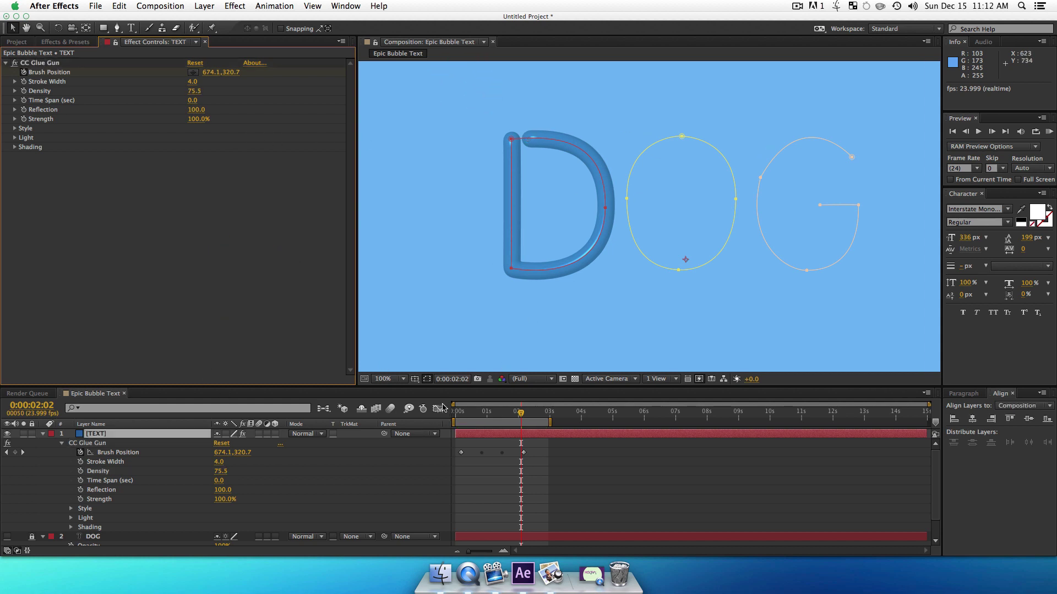
pyautogui.press('F2')
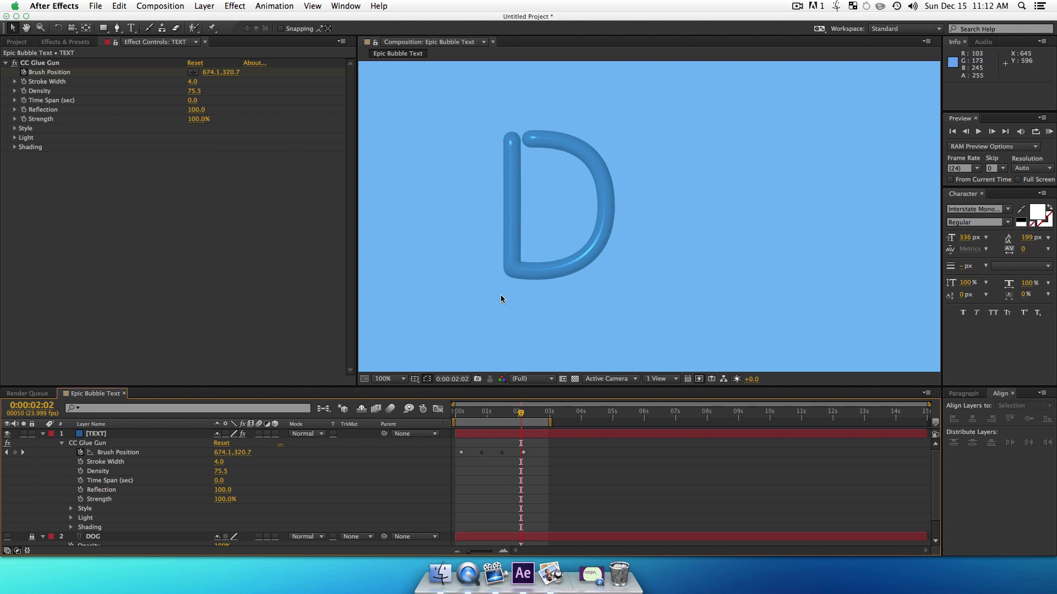
# Set CC Glue Gun's Shading Specular to 0.0, deselect the layer, and preview the D from the start
pyautogui.click(477, 417)
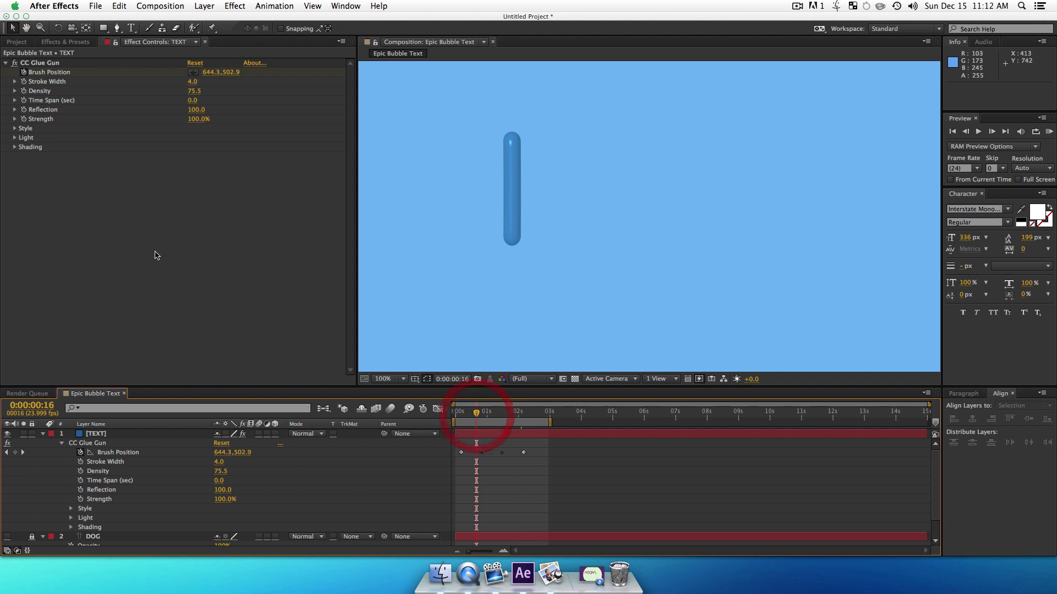
pyautogui.click(151, 263)
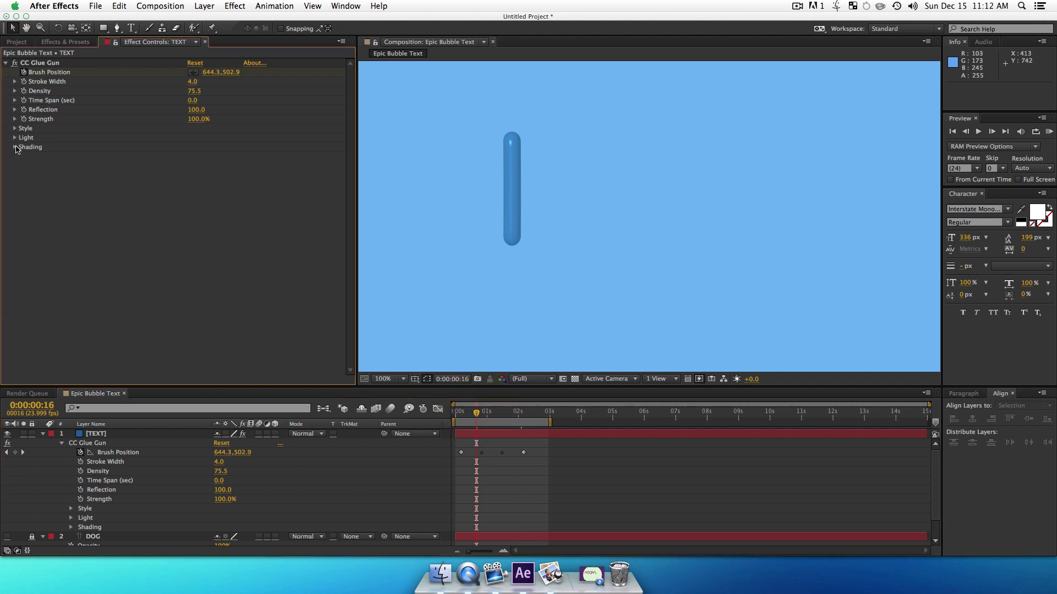
pyautogui.click(15, 147)
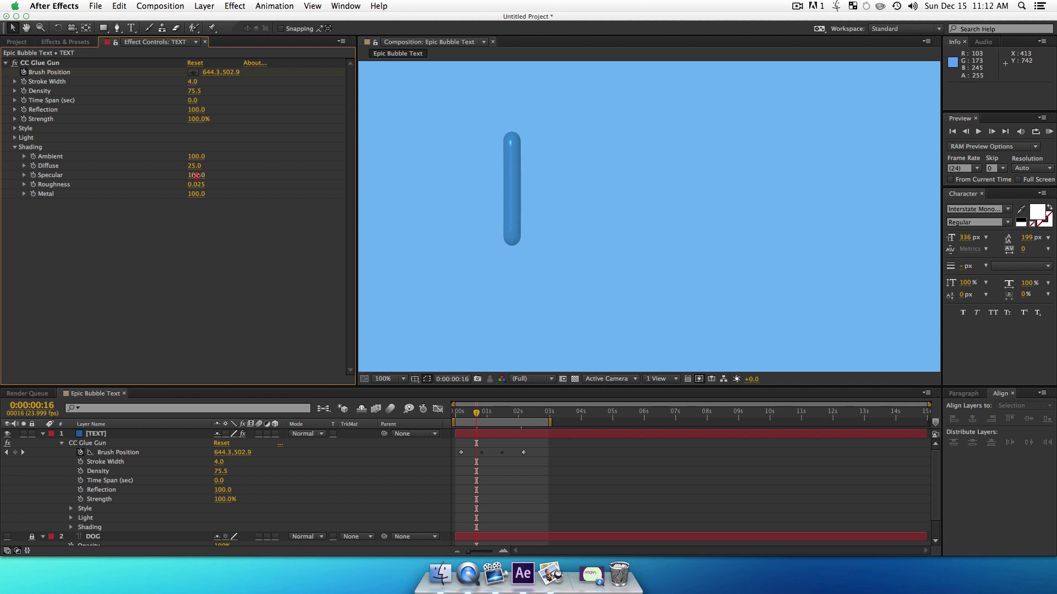
pyautogui.moveTo(196, 177); pyautogui.dragTo(108, 169)
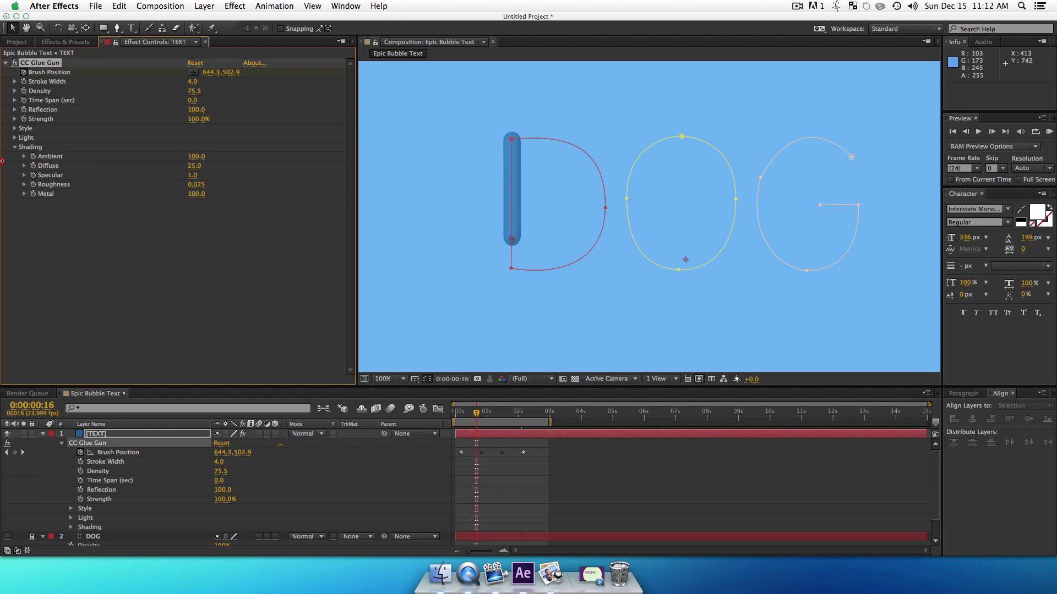
pyautogui.moveTo(195, 176); pyautogui.dragTo(183, 175)
pyautogui.click(192, 274)
pyautogui.press('F2')
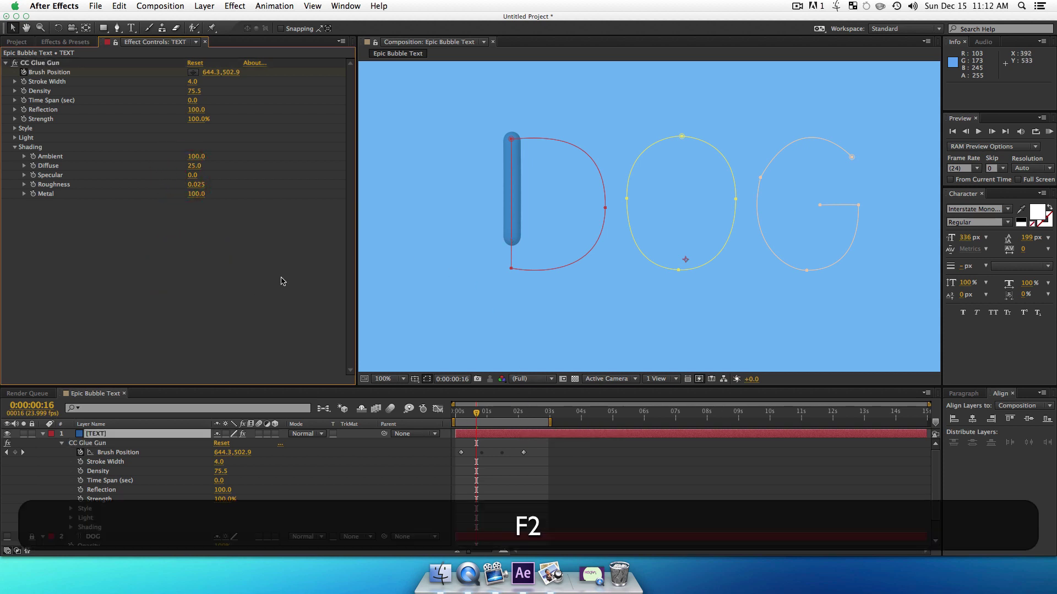
pyautogui.click(632, 514)
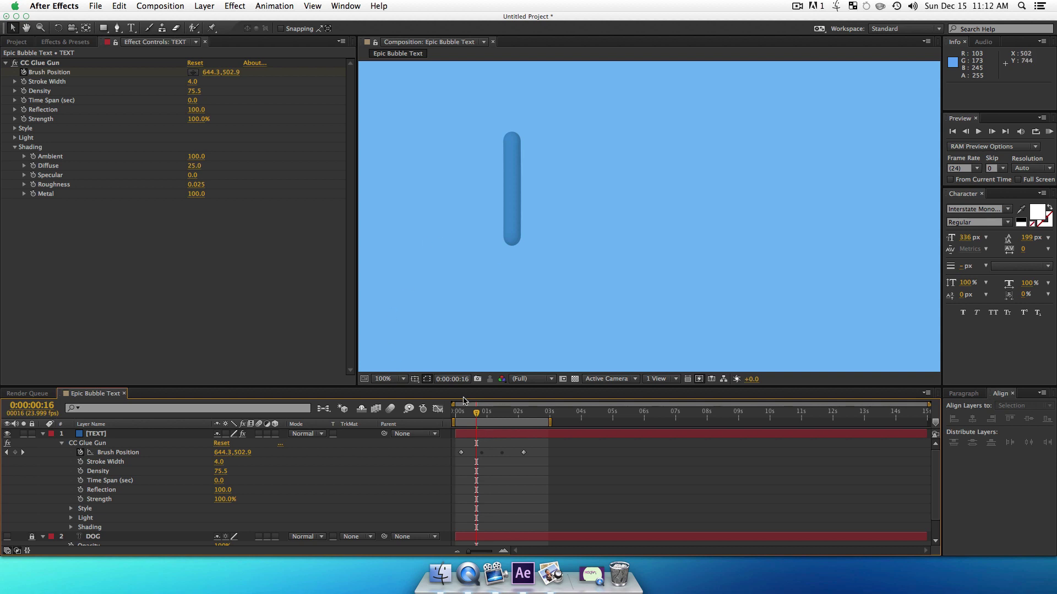
pyautogui.moveTo(470, 410)
pyautogui.mouseDown()
pyautogui.moveTo(460, 416)
pyautogui.moveTo(526, 424)
pyautogui.moveTo(472, 434)
pyautogui.mouseUp()
pyautogui.press('space')
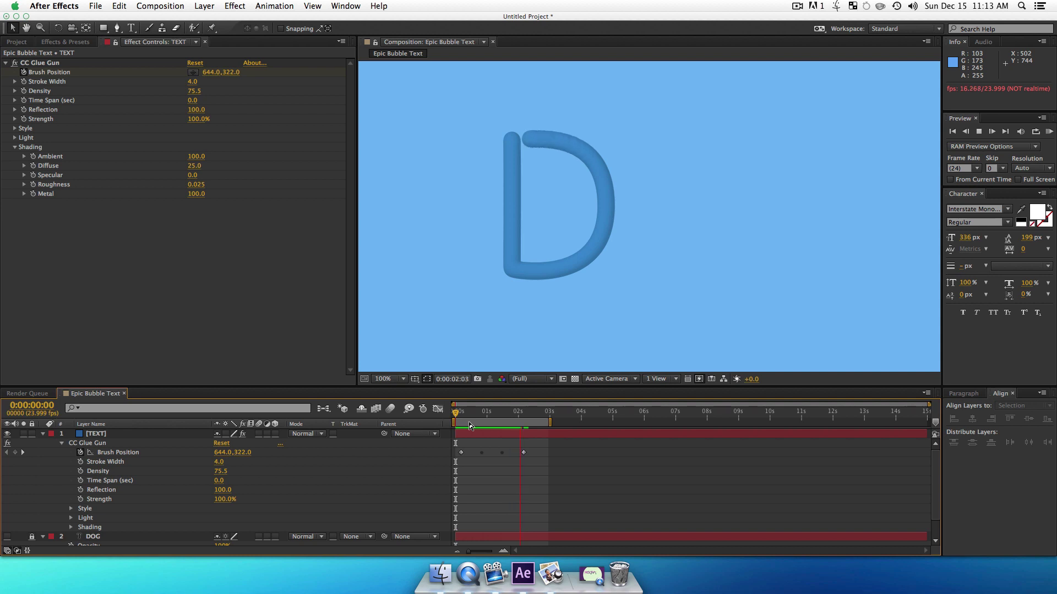
pyautogui.press('space')
# Keyframe Stroke Width at 4.0 on 0:00:00:04 and 0.0 on 0:00:00:03, and preview the D animation
pyautogui.moveTo(467, 414)
pyautogui.mouseDown()
pyautogui.moveTo(458, 416)
pyautogui.moveTo(473, 416)
pyautogui.mouseUp()
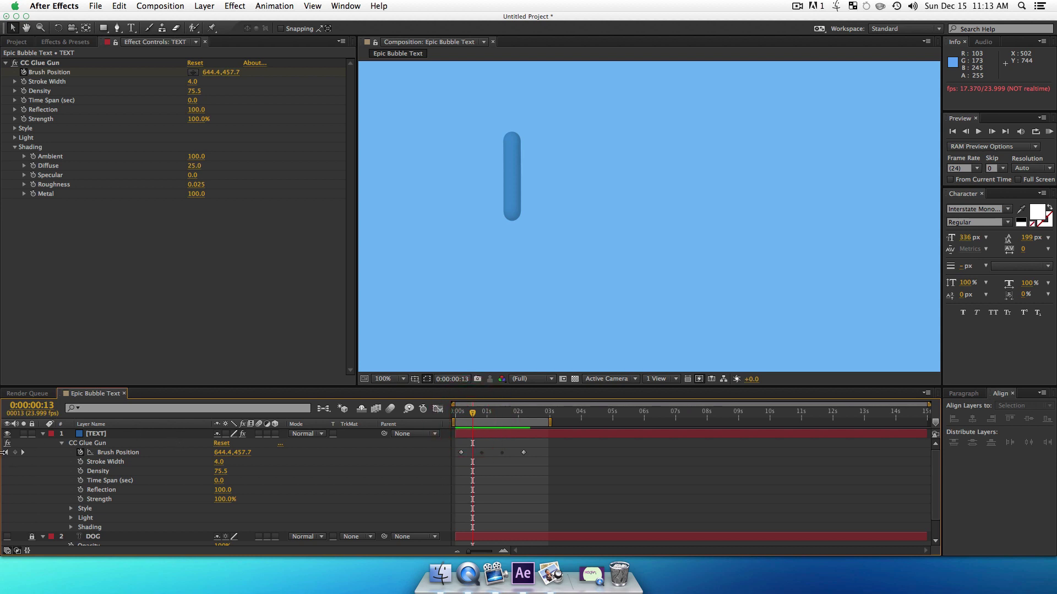
pyautogui.click(6, 454)
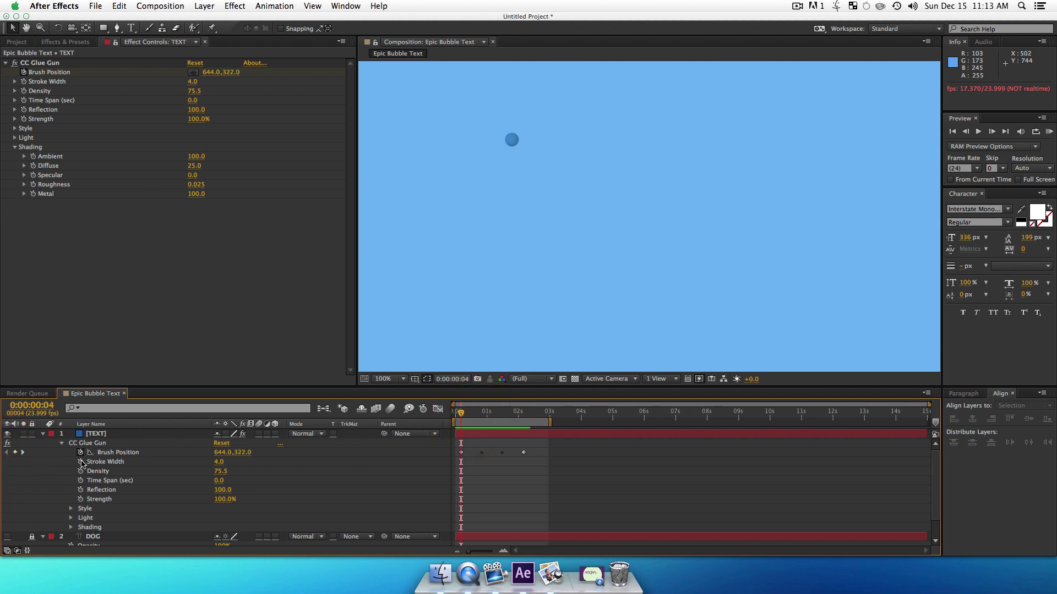
pyautogui.click(81, 462)
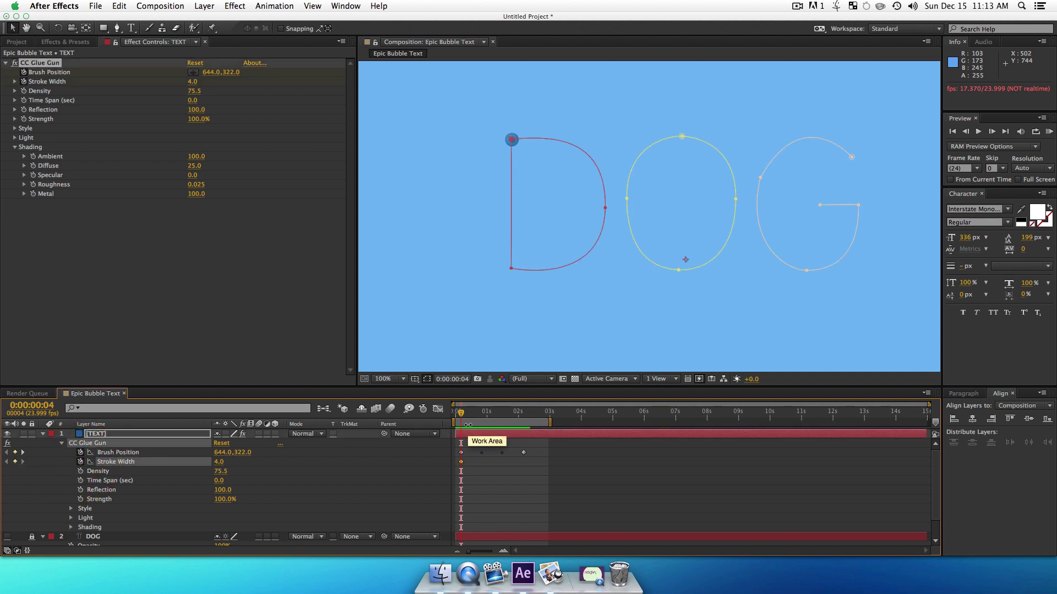
pyautogui.press('pageup')
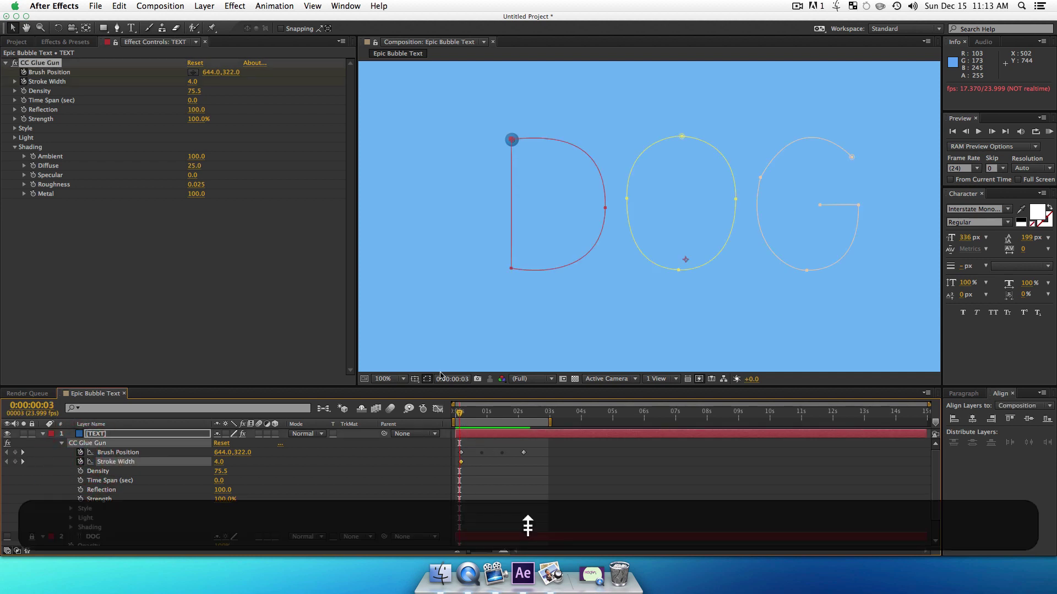
pyautogui.moveTo(218, 462); pyautogui.dragTo(118, 462)
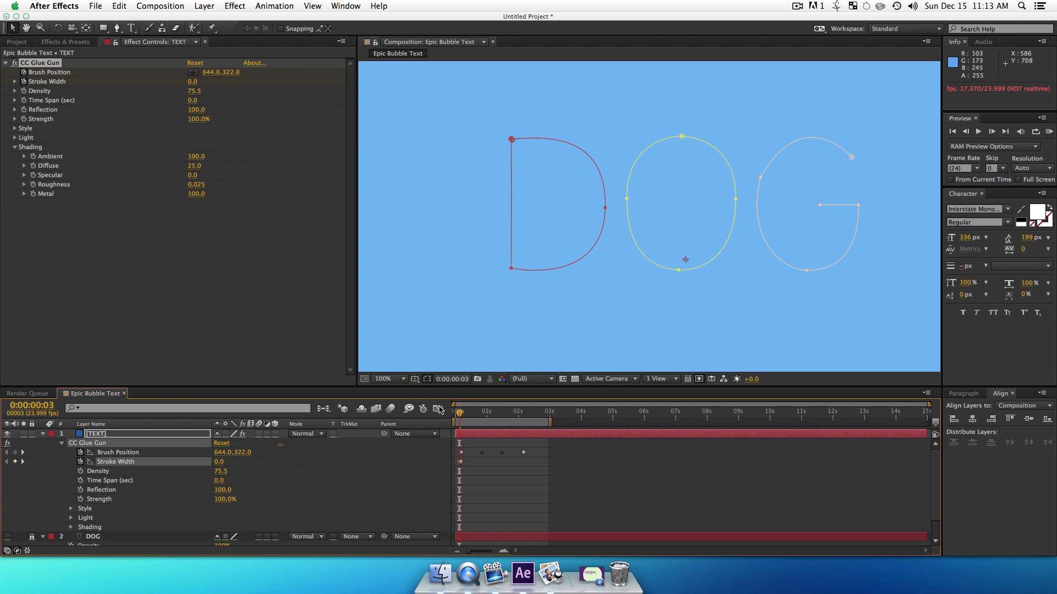
pyautogui.moveTo(459, 414)
pyautogui.mouseDown()
pyautogui.moveTo(502, 416)
pyautogui.moveTo(434, 437)
pyautogui.mouseUp()
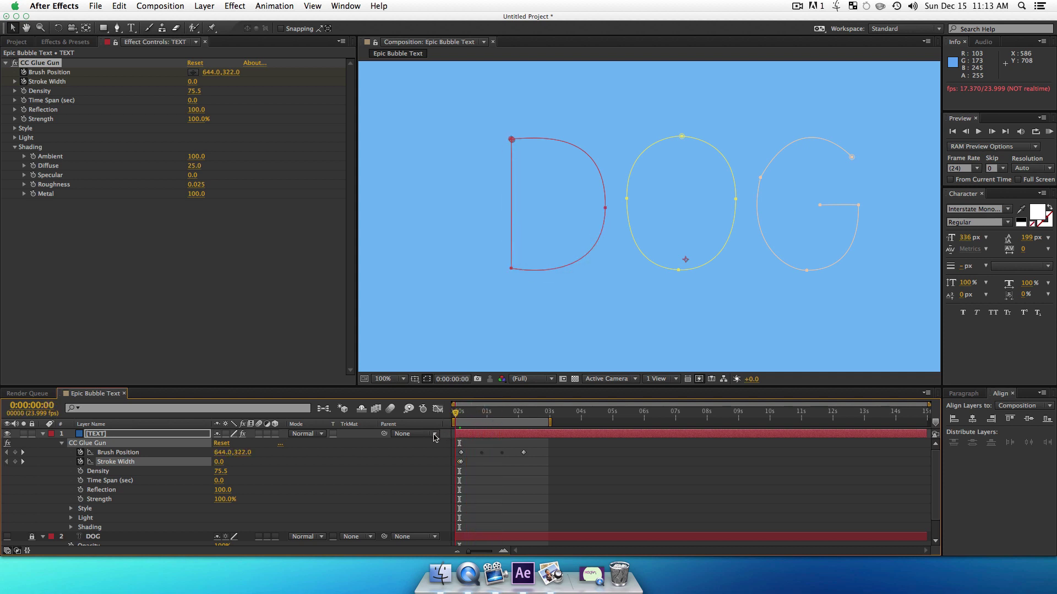
pyautogui.press('space')
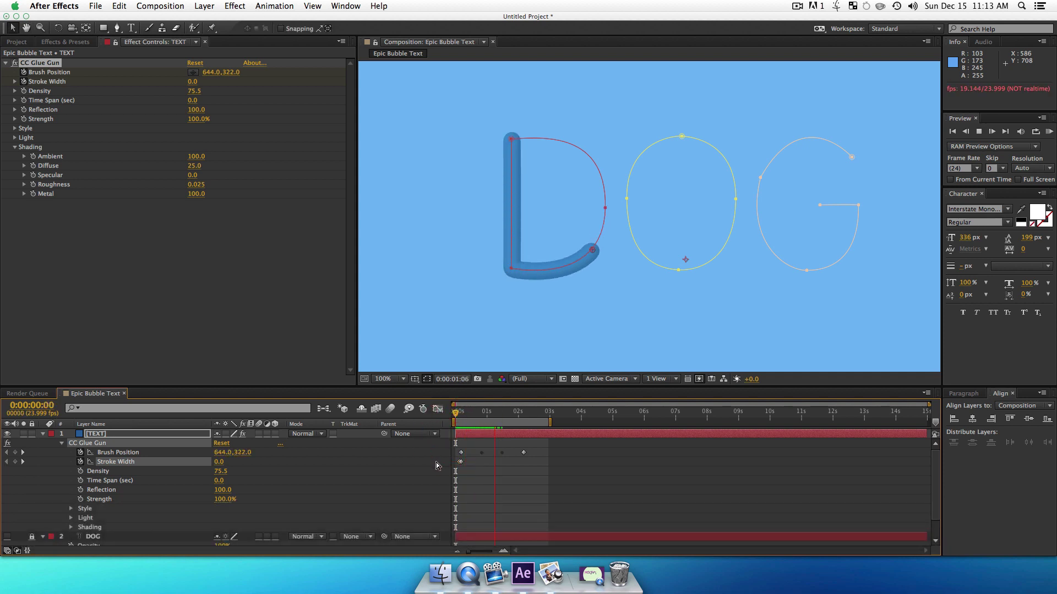
pyautogui.press('space')
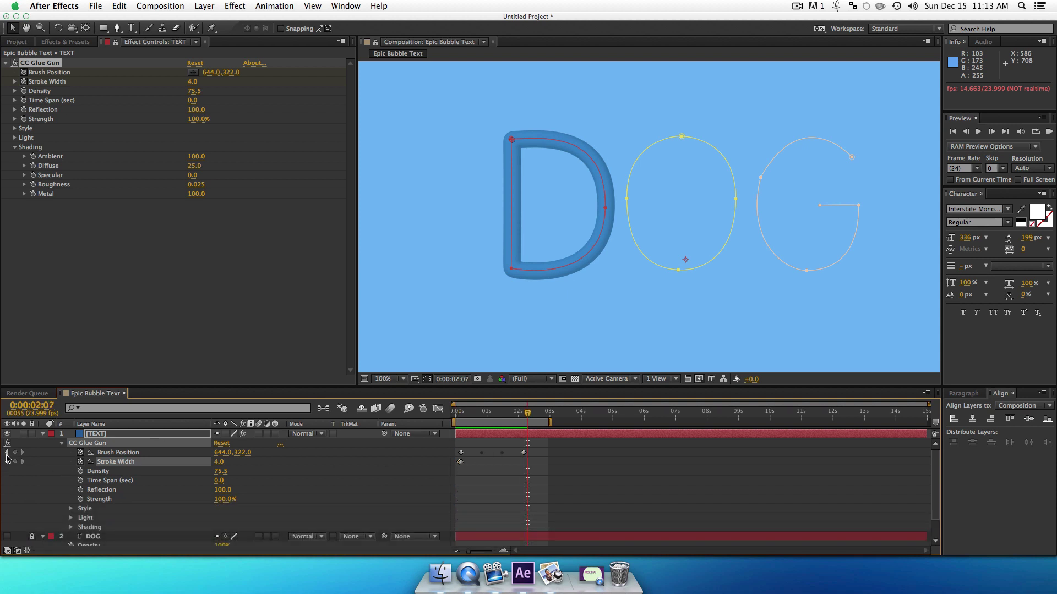
# Keyframe the TEXT layer's Stroke Width at 4.0 on 0:00:02:04 and at 0.0 on the following frame
pyautogui.press('j')
pyautogui.click(10, 462)
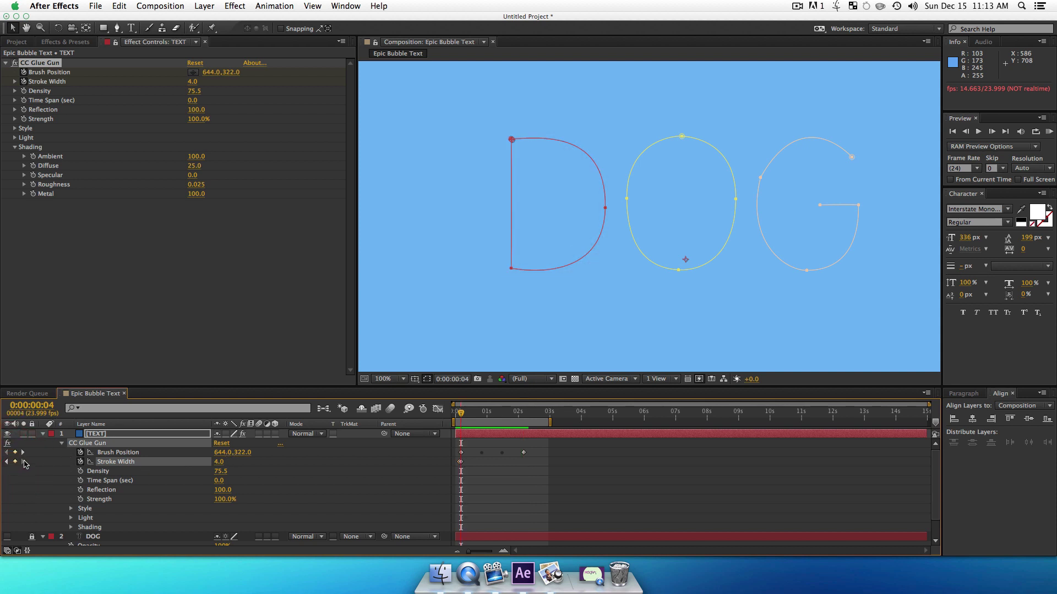
pyautogui.click(23, 452)
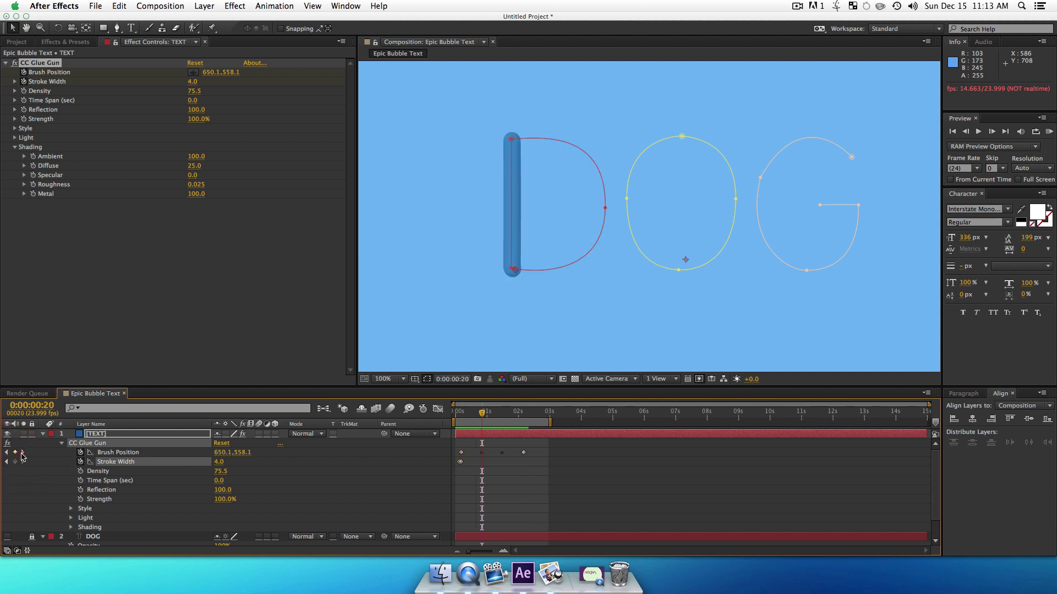
pyautogui.click(22, 452)
pyautogui.click(23, 452)
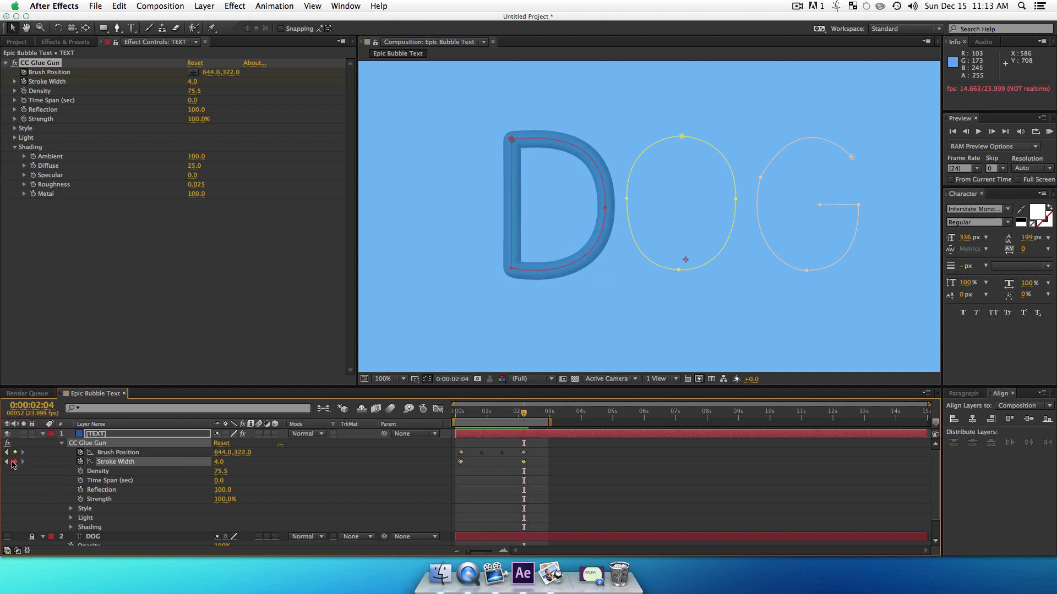
pyautogui.click(13, 462)
pyautogui.press('pagedown')
pyautogui.moveTo(218, 462); pyautogui.dragTo(139, 463)
# Preview the D animation from the start, then deselect the layer and preview it again
pyautogui.moveTo(520, 414); pyautogui.dragTo(416, 407)
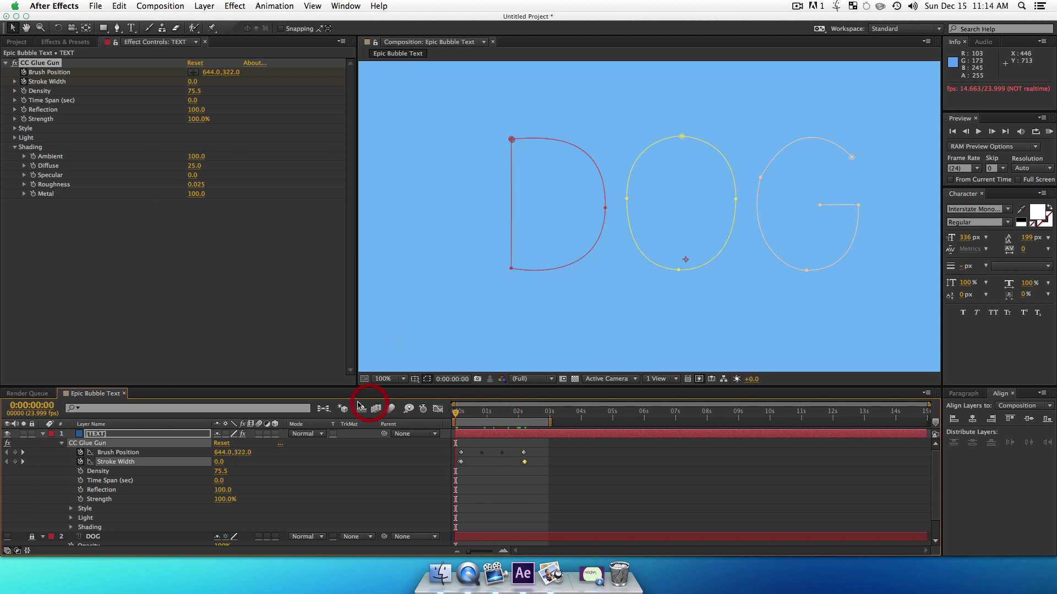
pyautogui.press('space')
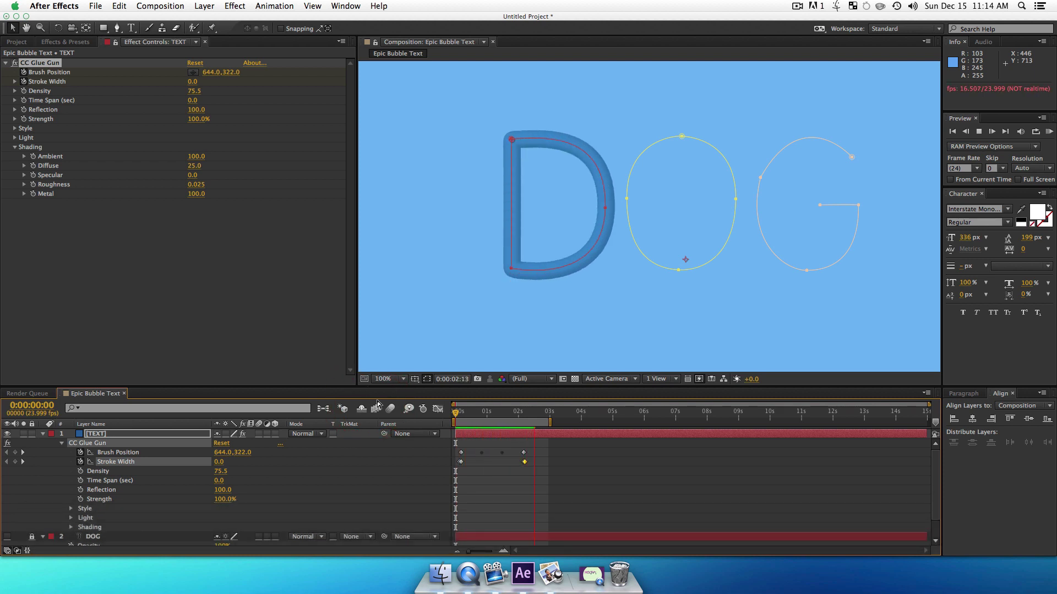
pyautogui.press('space')
pyautogui.click(648, 490)
pyautogui.moveTo(538, 412); pyautogui.dragTo(424, 431)
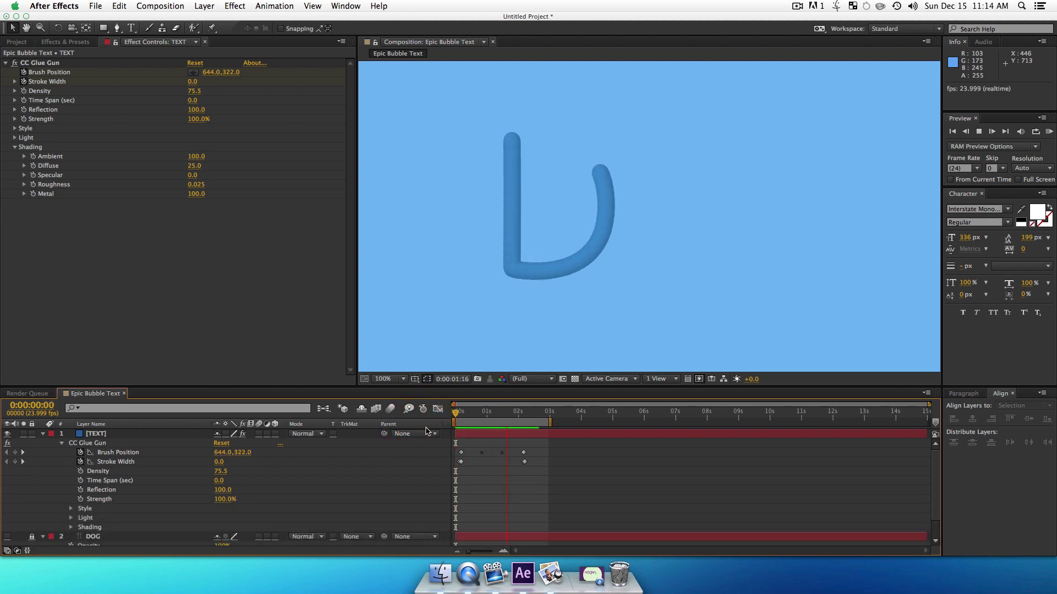
pyautogui.press('space')
# Show only the TEXT layer's keyframed properties and duplicate the layer twice
pyautogui.click(97, 434)
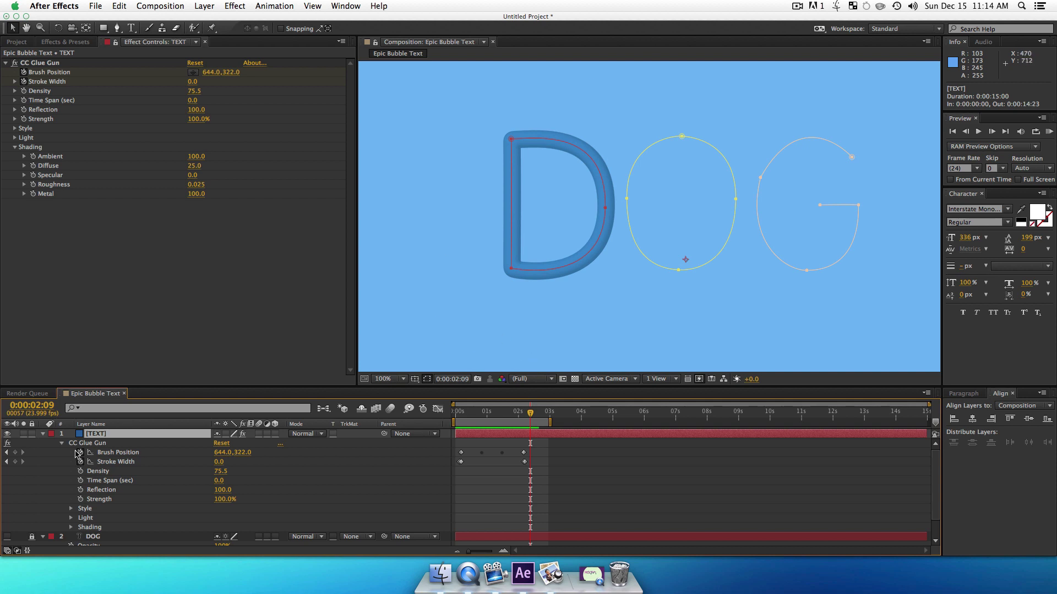
pyautogui.press('u')
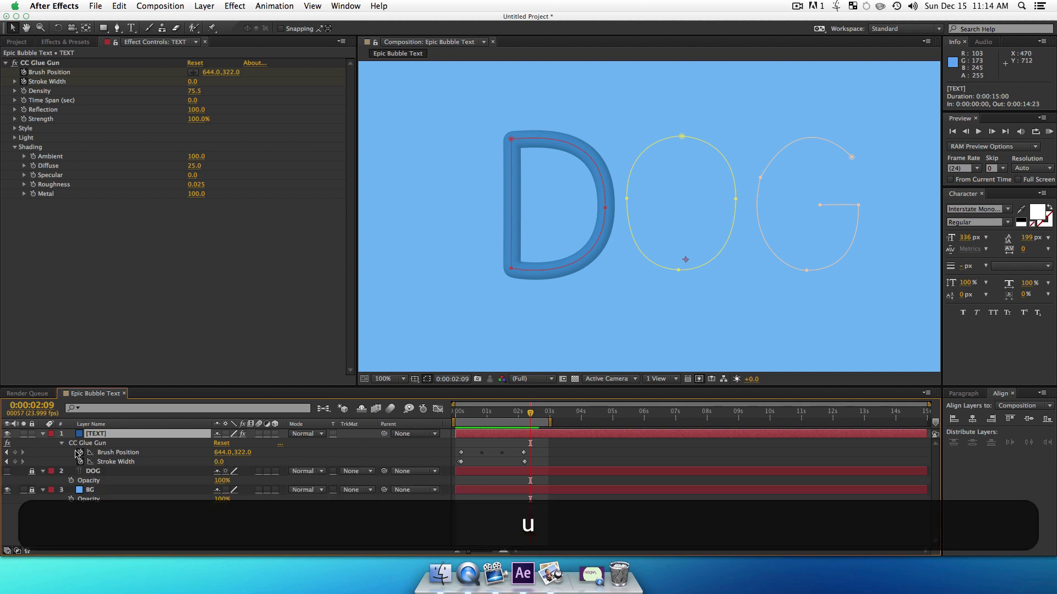
pyautogui.press('super')
pyautogui.press('super')
pyautogui.press('super+d')
pyautogui.press('super+d')
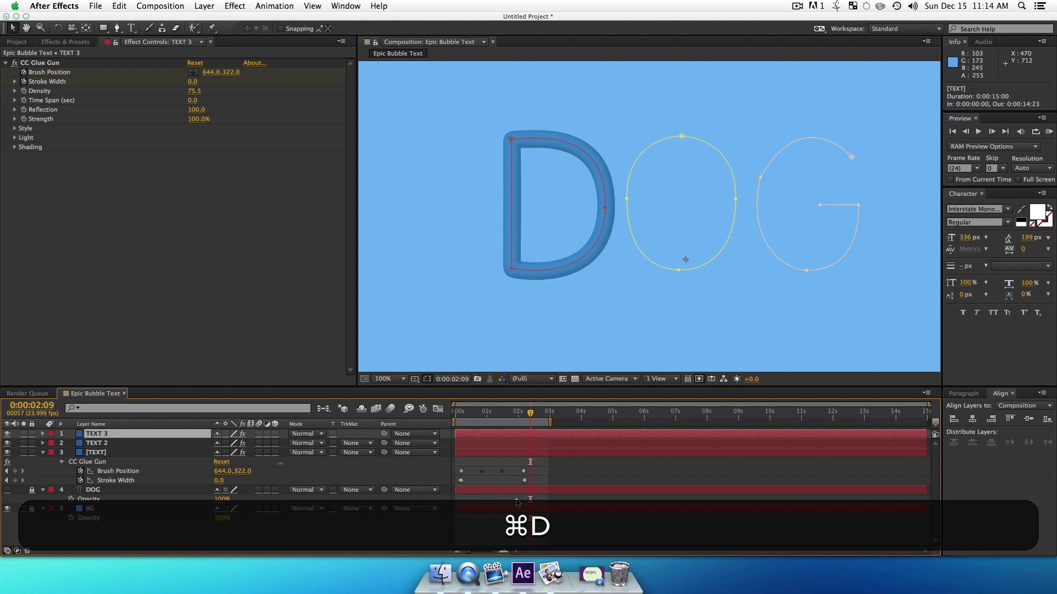
# Reveal the keyframed properties of TEXT 2 and TEXT 3 and delete both layers' Brush Position keyframes
pyautogui.press('shift')
pyautogui.keyDown('shift'); pyautogui.click(140, 452); pyautogui.keyUp('shift')
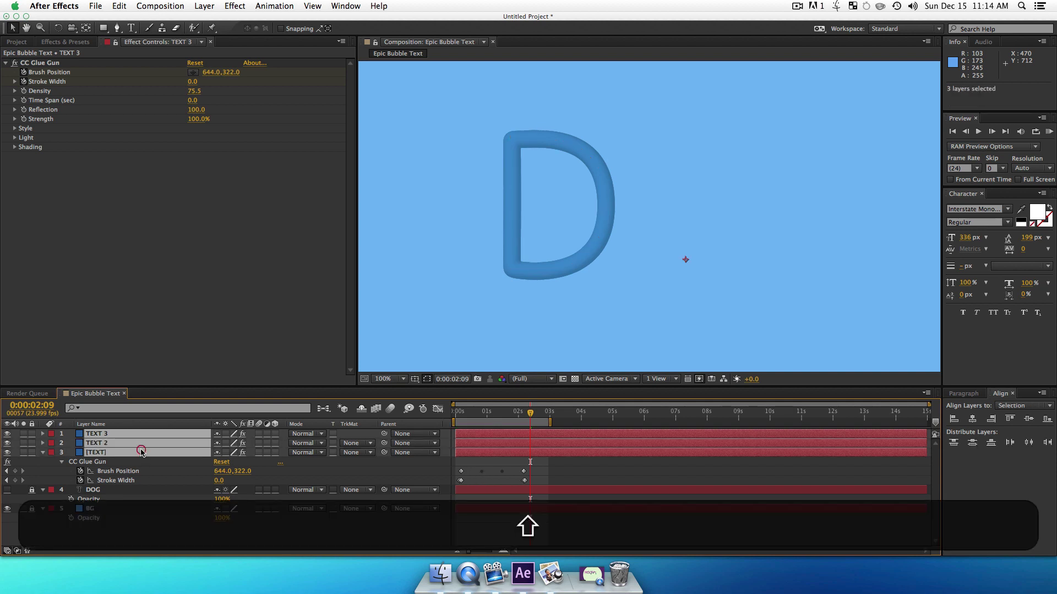
pyautogui.click(146, 473)
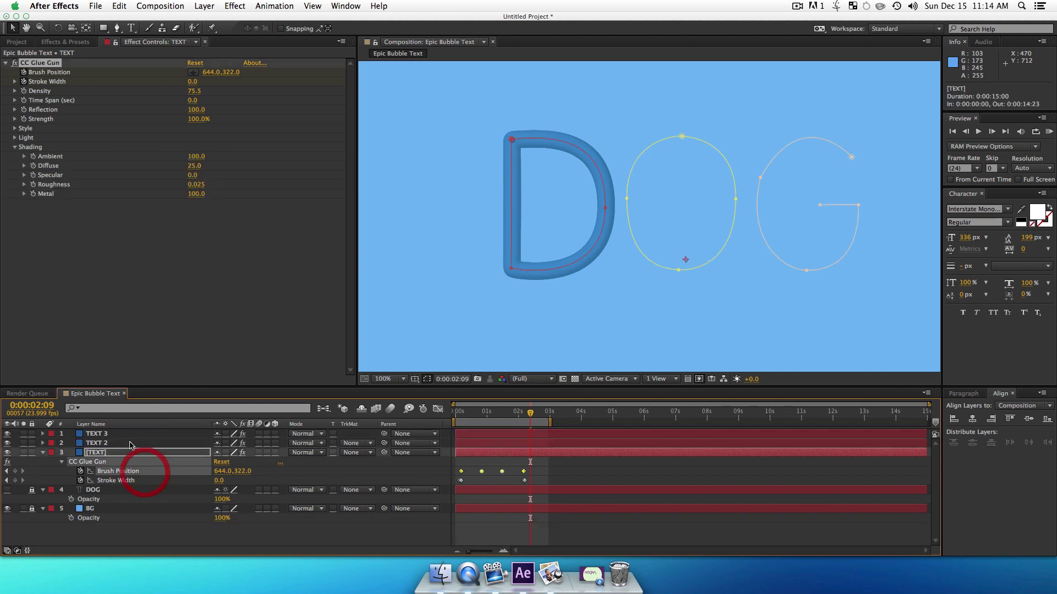
pyautogui.click(130, 443)
pyautogui.keyDown('shift'); pyautogui.click(128, 435); pyautogui.keyUp('shift')
pyautogui.hotkey('shift', 'u')
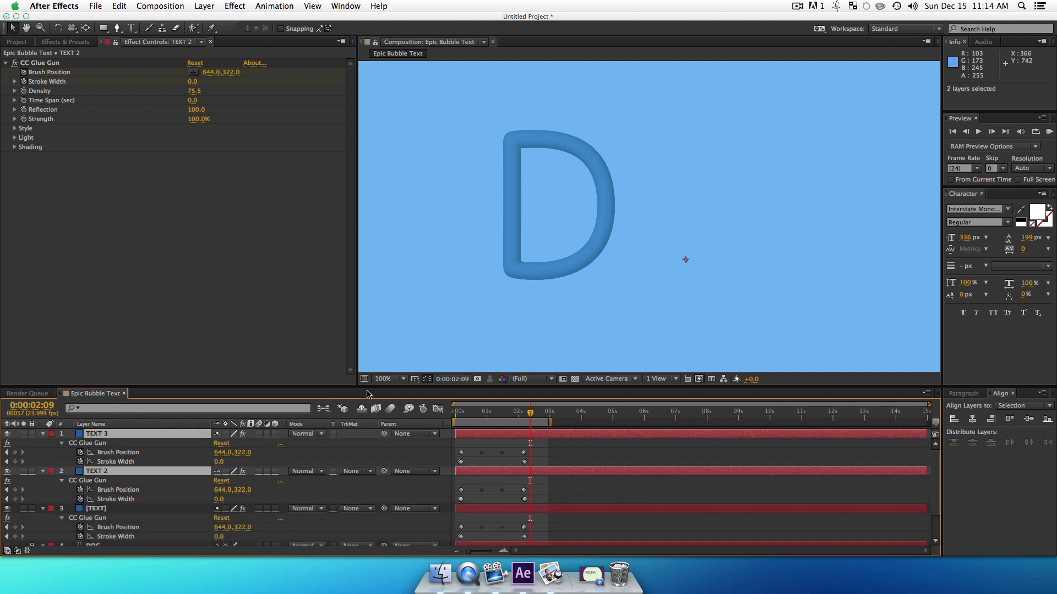
pyautogui.moveTo(541, 493); pyautogui.dragTo(454, 494)
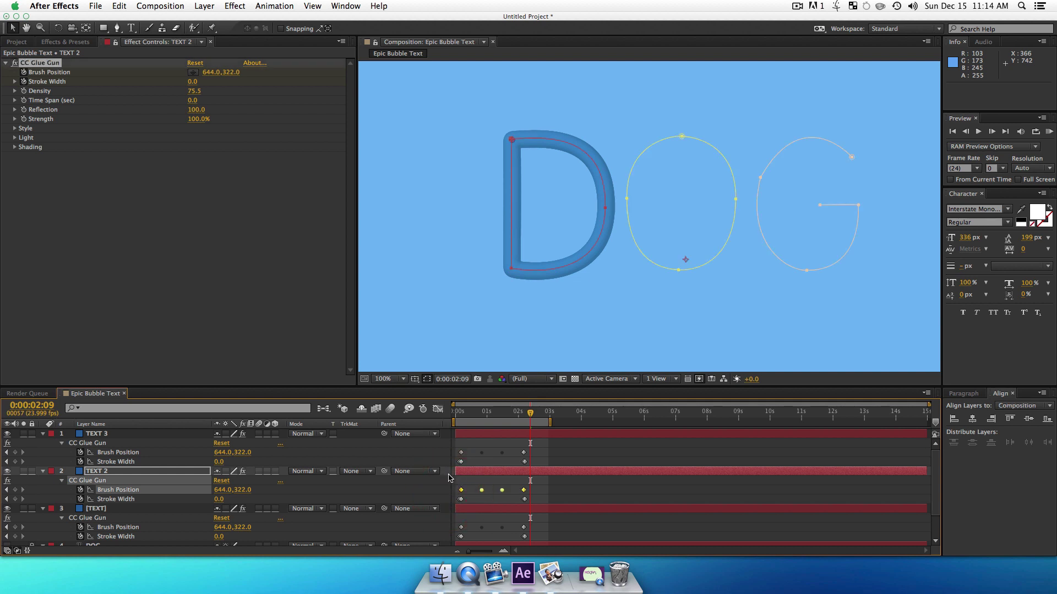
pyautogui.press('Delete')
pyautogui.moveTo(537, 454); pyautogui.dragTo(454, 455)
pyautogui.press('Delete')
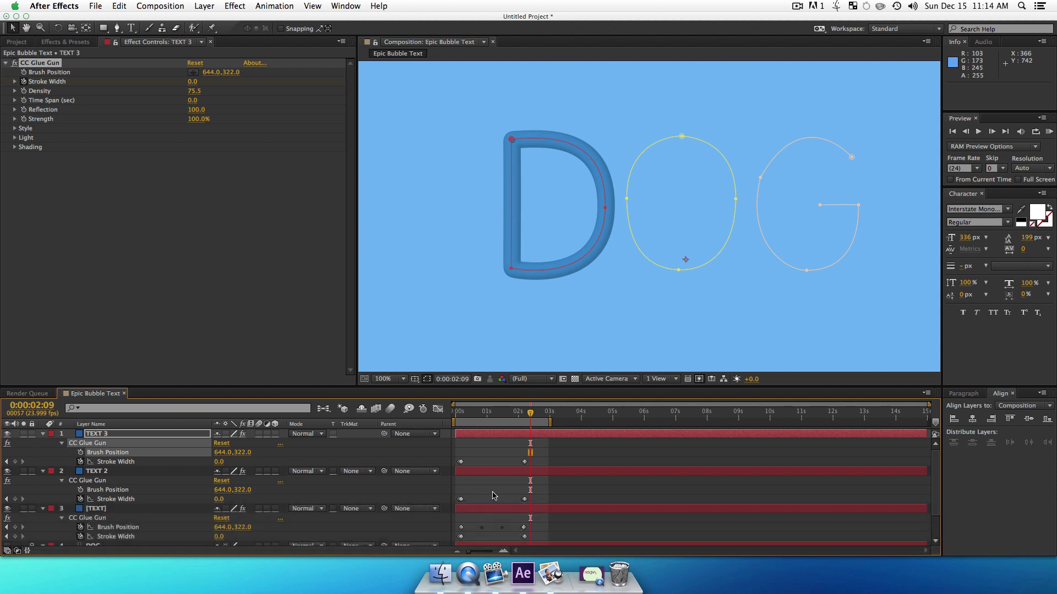
# Reveal the masks of the original TEXT layer and copy the Mask Path of Mask 2, the O outline
pyautogui.scroll(-2, 494, 495)
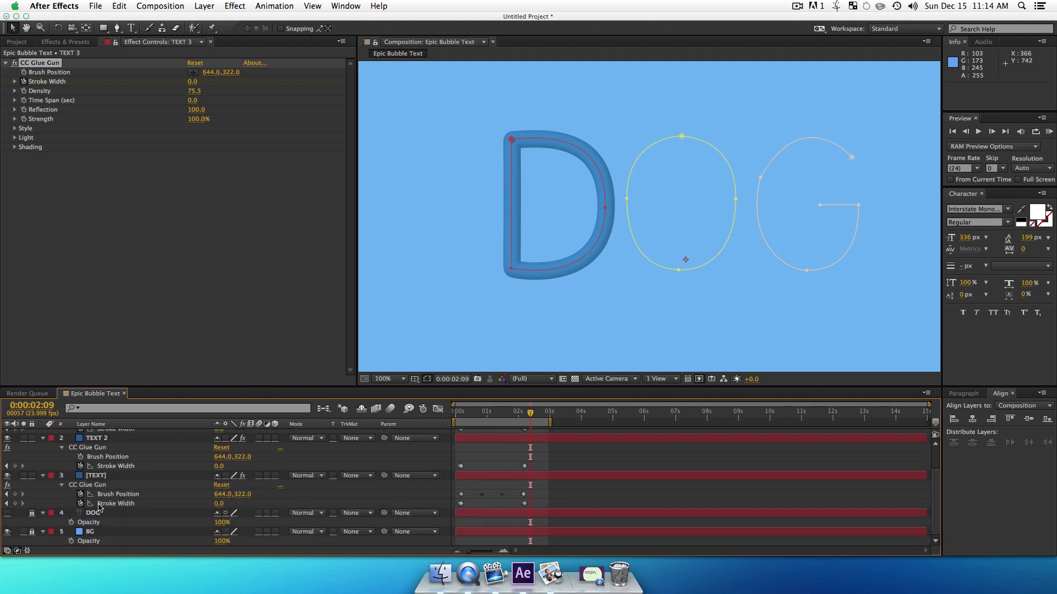
pyautogui.click(101, 477)
pyautogui.press('m')
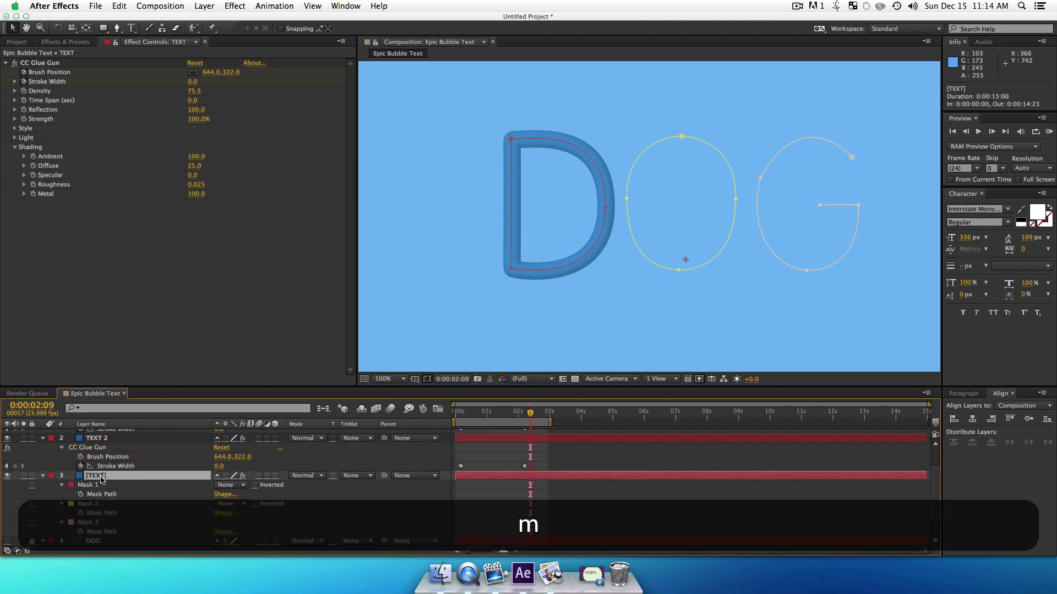
pyautogui.scroll(-2, 237, 496)
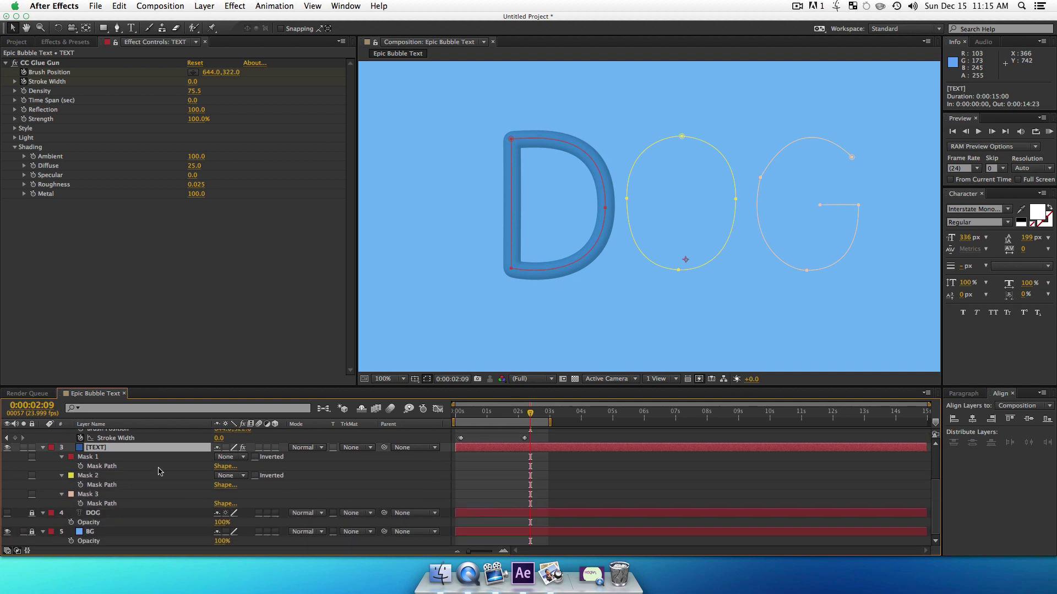
pyautogui.click(105, 483)
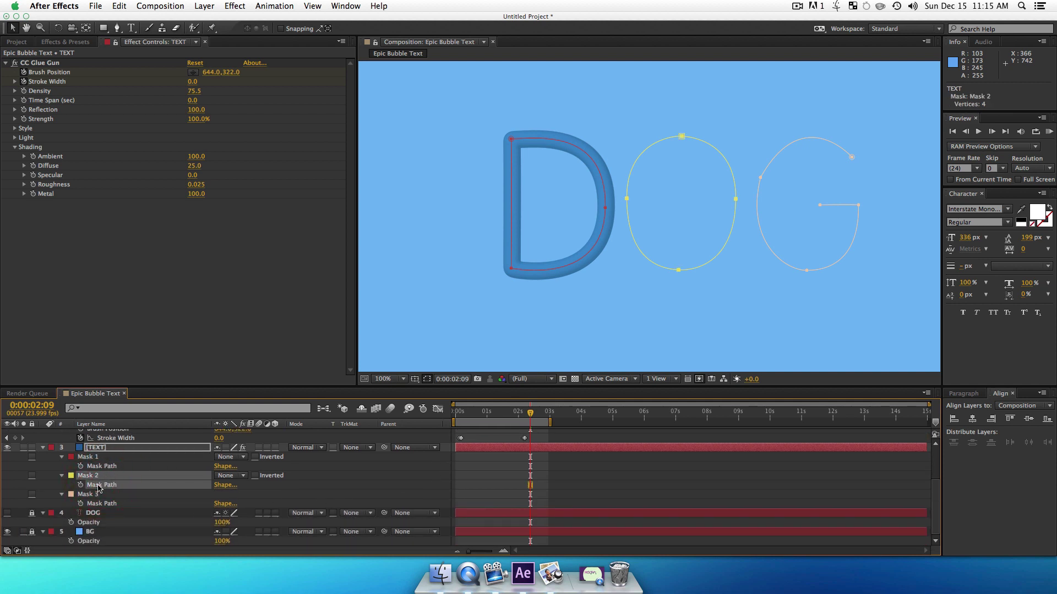
pyautogui.press('super')
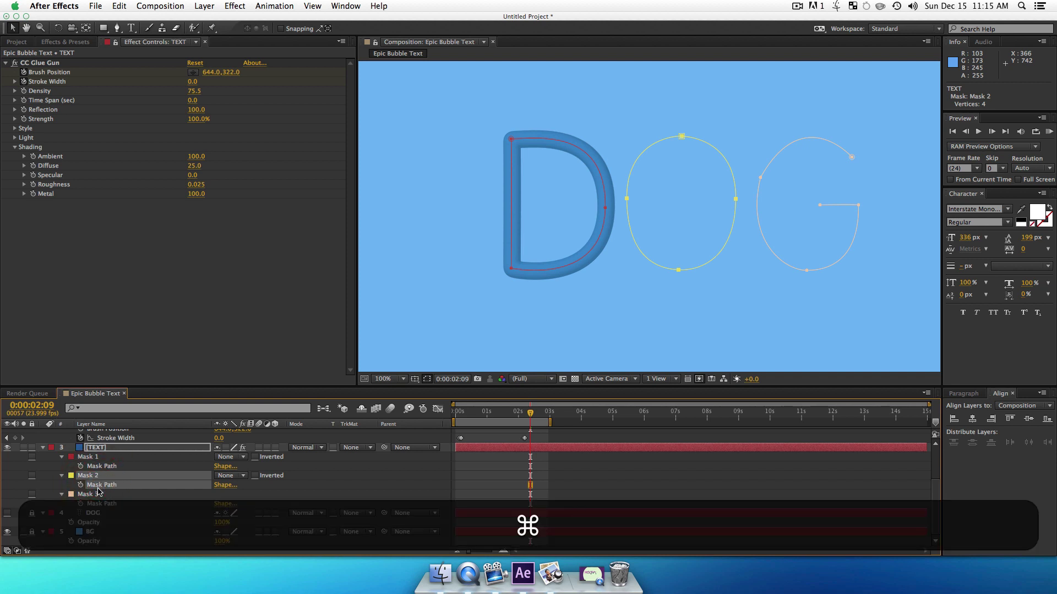
pyautogui.press('super+c')
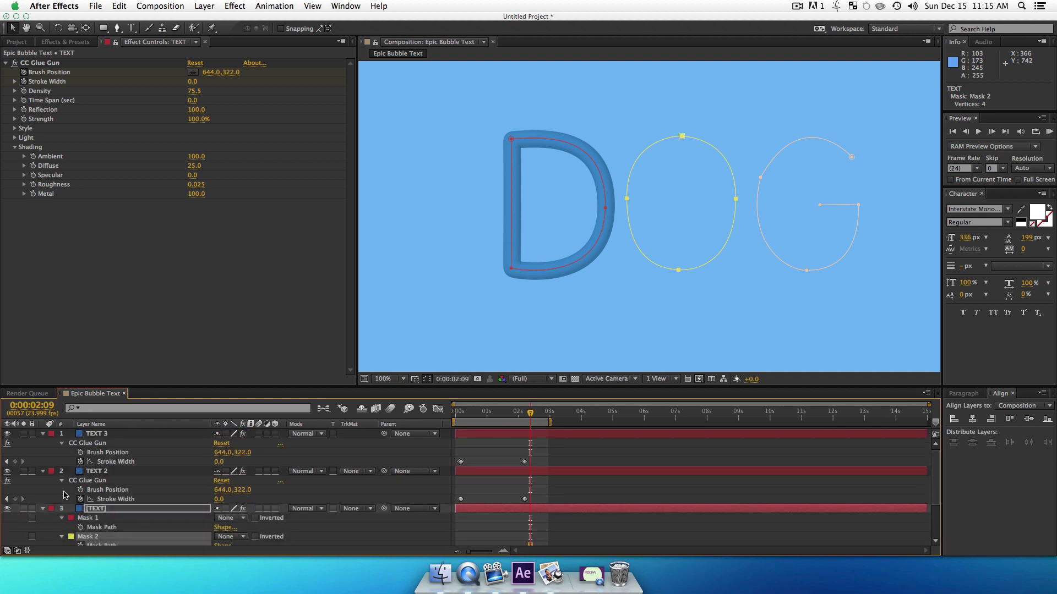
# Paste the copied mask path into TEXT 2's Brush Position at 0:00:00:04
pyautogui.click(115, 474)
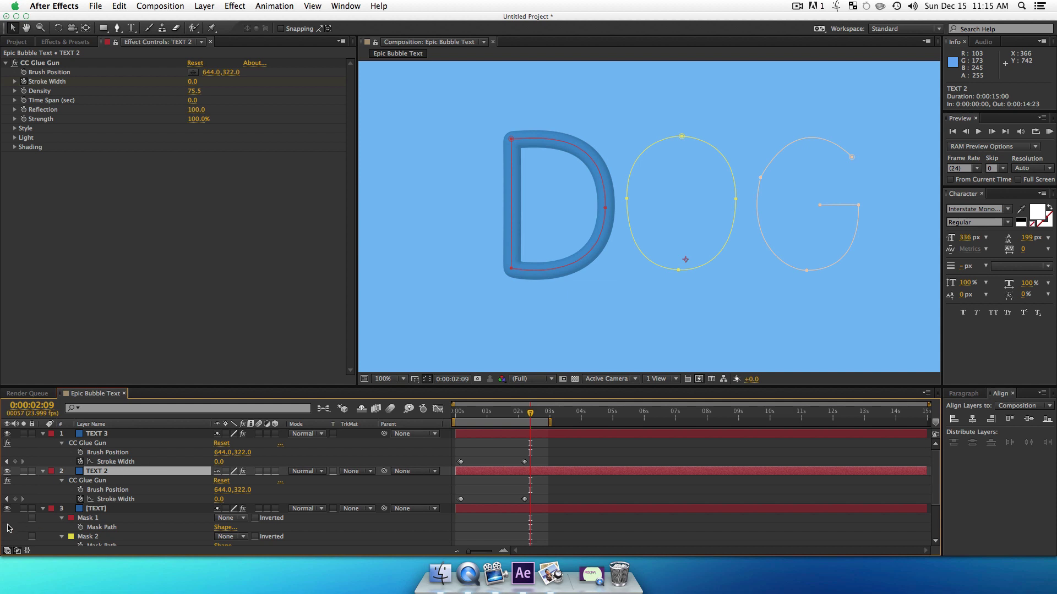
pyautogui.click(6, 499)
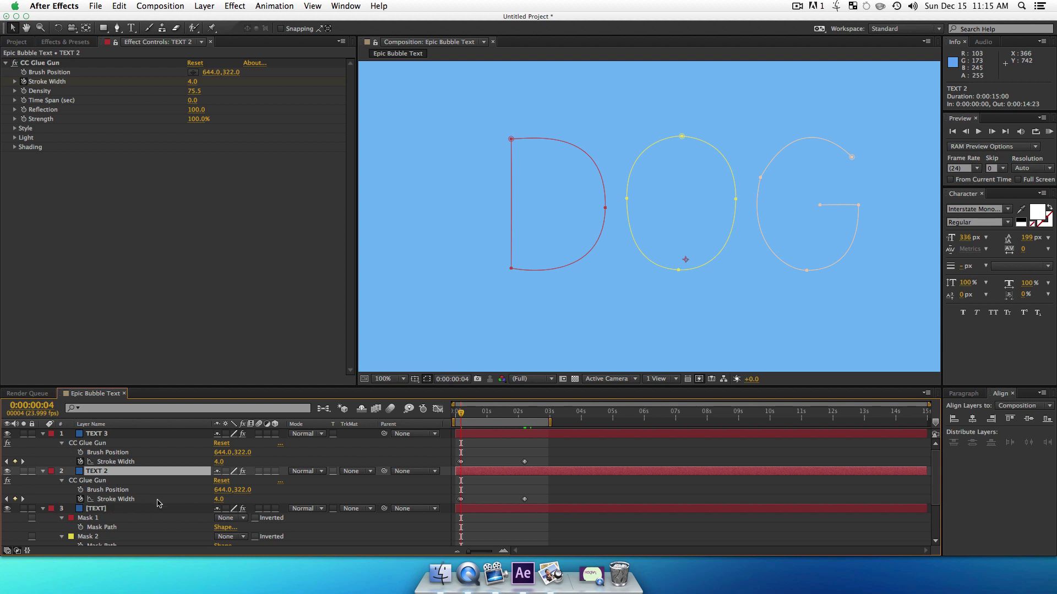
pyautogui.click(98, 493)
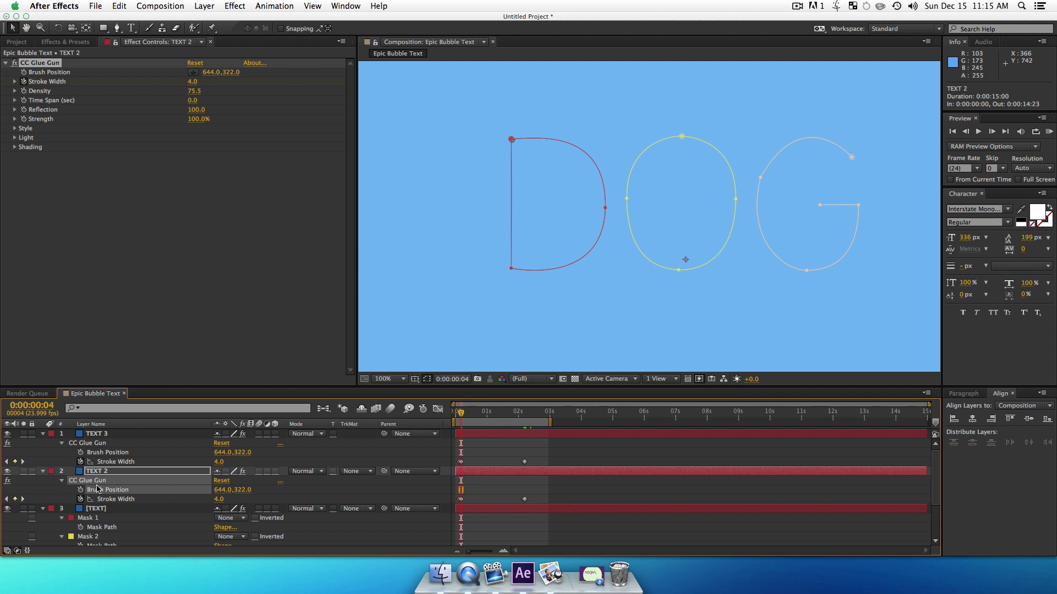
pyautogui.press('super')
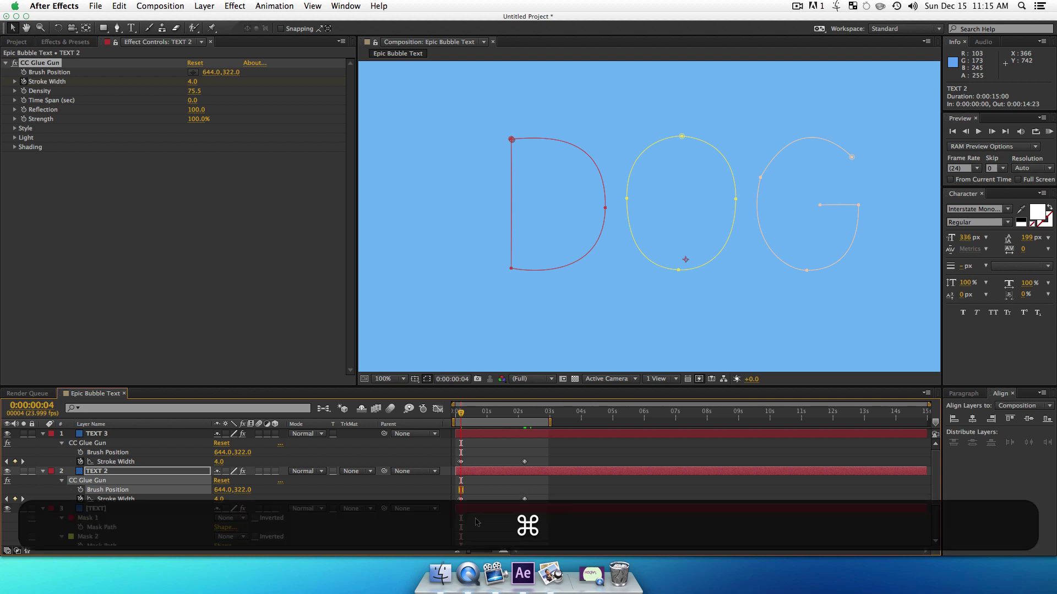
pyautogui.press('super+v')
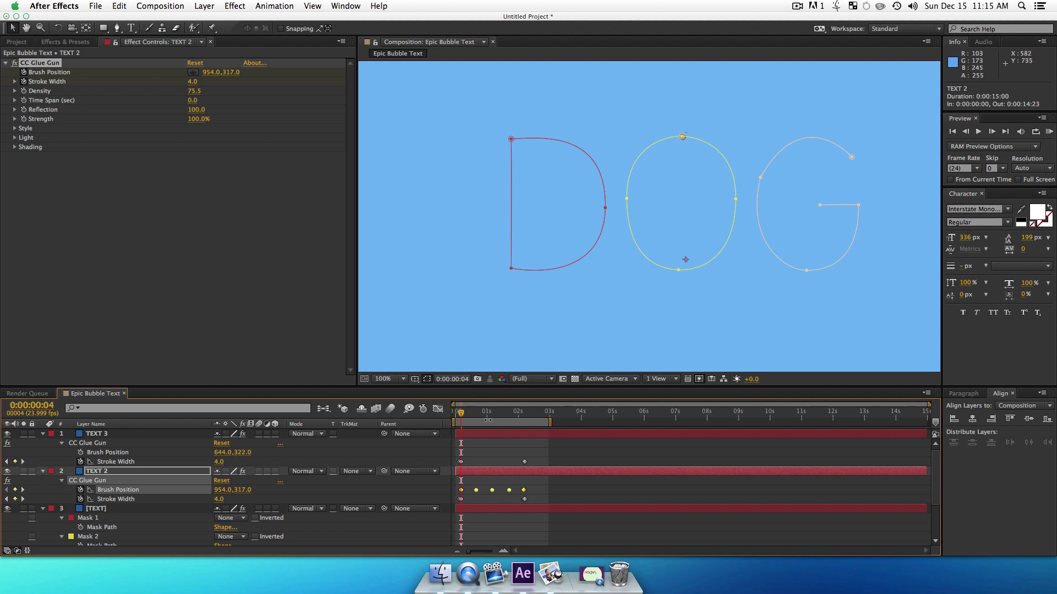
# Rename the TEXT, TEXT 2 and TEXT 3 layers as D, O and G respectively
pyautogui.click(105, 508)
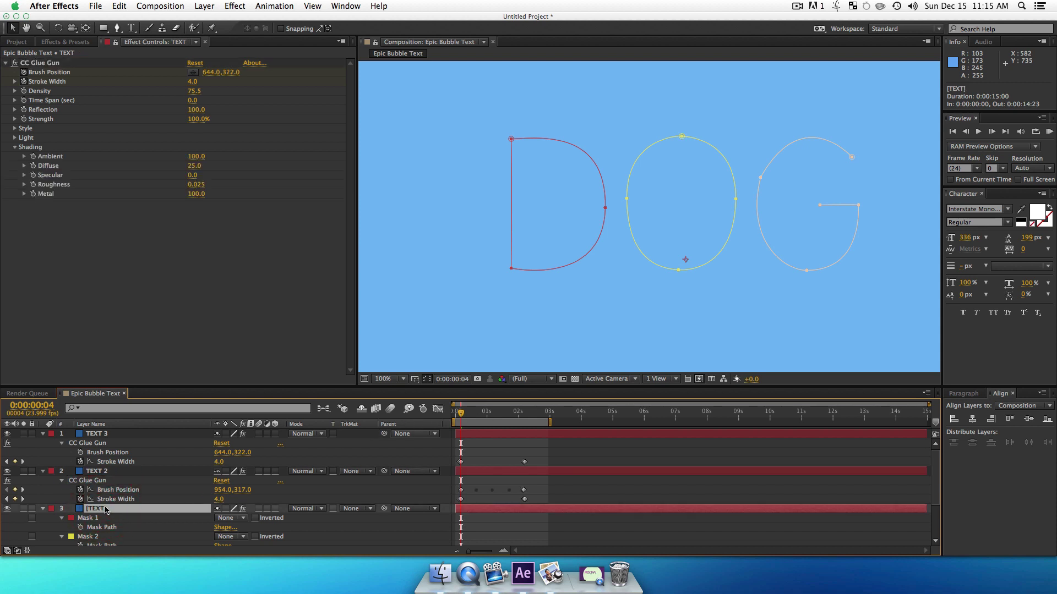
pyautogui.press('Return')
pyautogui.write('DF')
pyautogui.press('BackSpace')
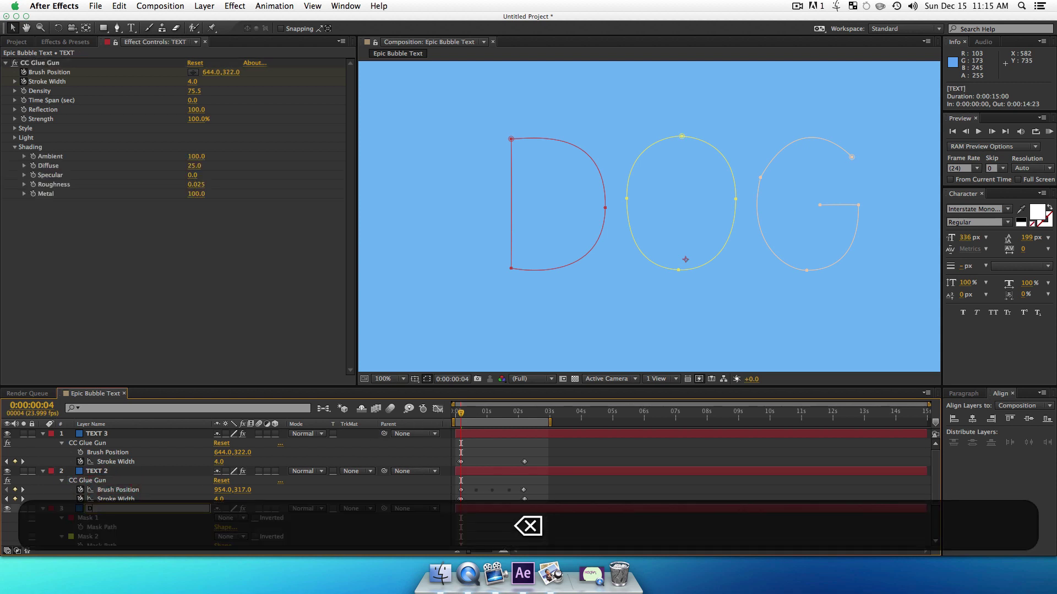
pyautogui.press('Return')
pyautogui.click(97, 472)
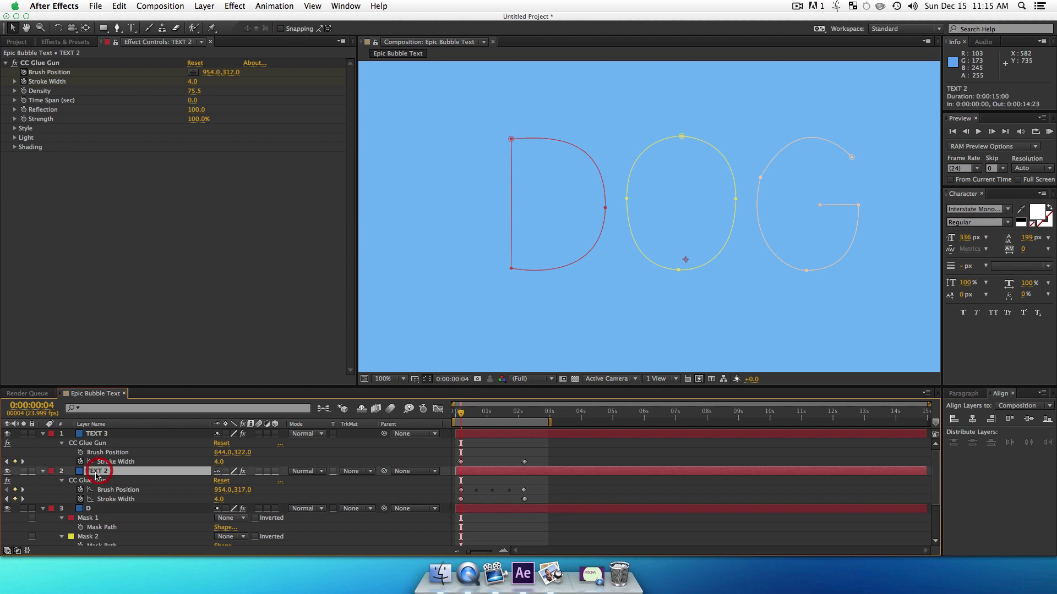
pyautogui.press('Return')
pyautogui.write('O')
pyautogui.press('Return')
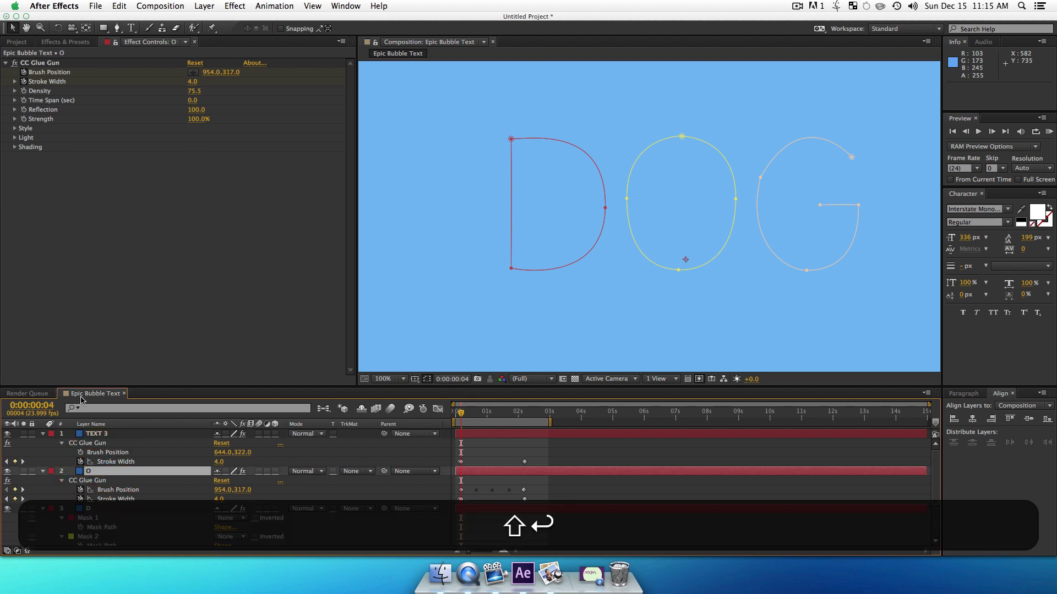
pyautogui.click(110, 434)
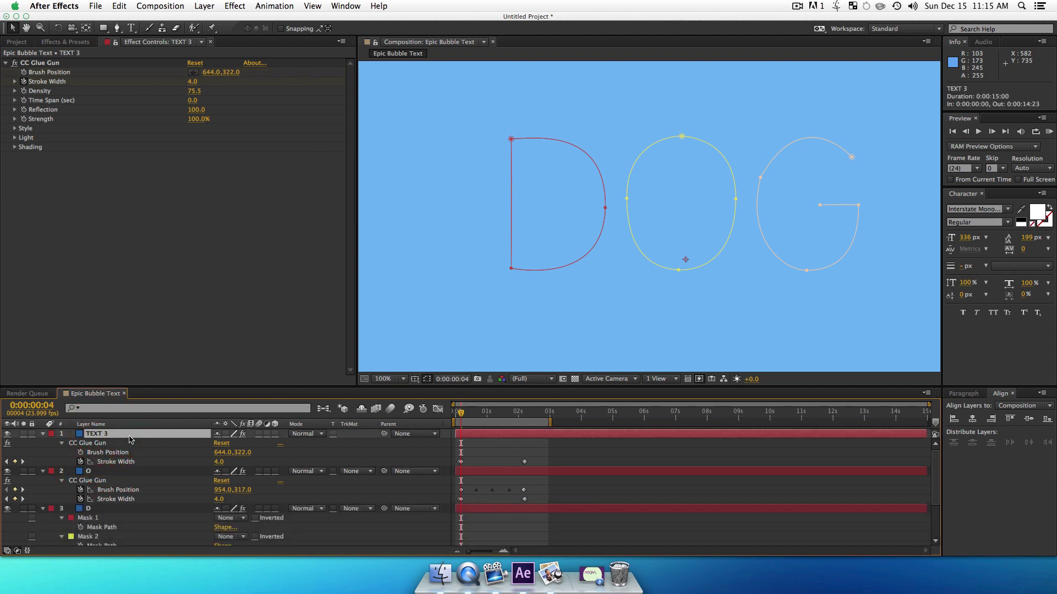
pyautogui.press('Return')
pyautogui.write('G')
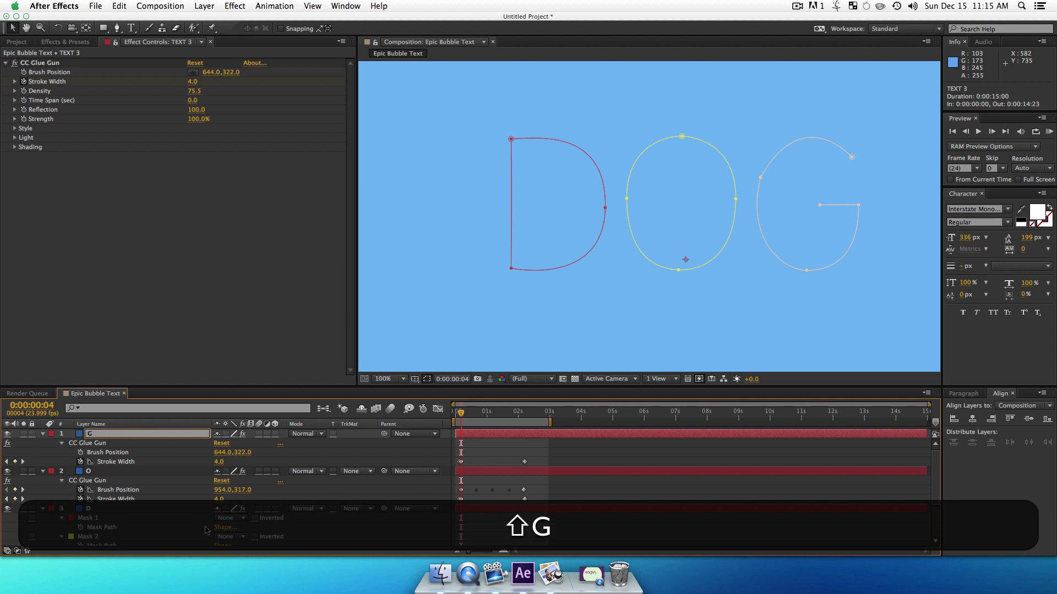
pyautogui.click(163, 444)
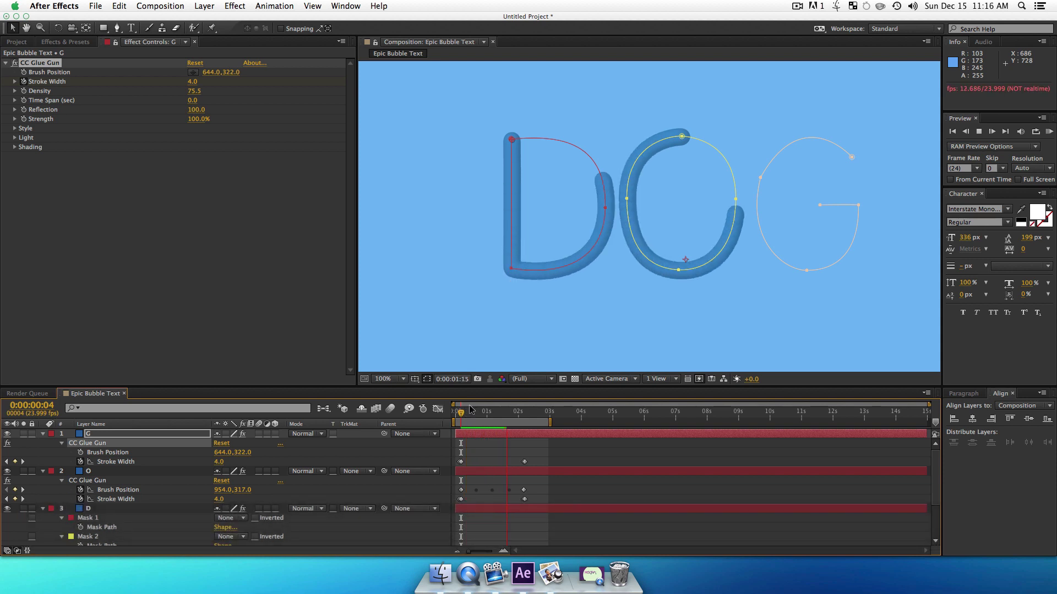
# Shift the O layer's Brush Position and Stroke Width keyframes to start at 0:00:01:03, and return to the start of the timeline
pyautogui.press('space')
pyautogui.scroll(-4, 520, 471)
pyautogui.scroll(3, 523, 472)
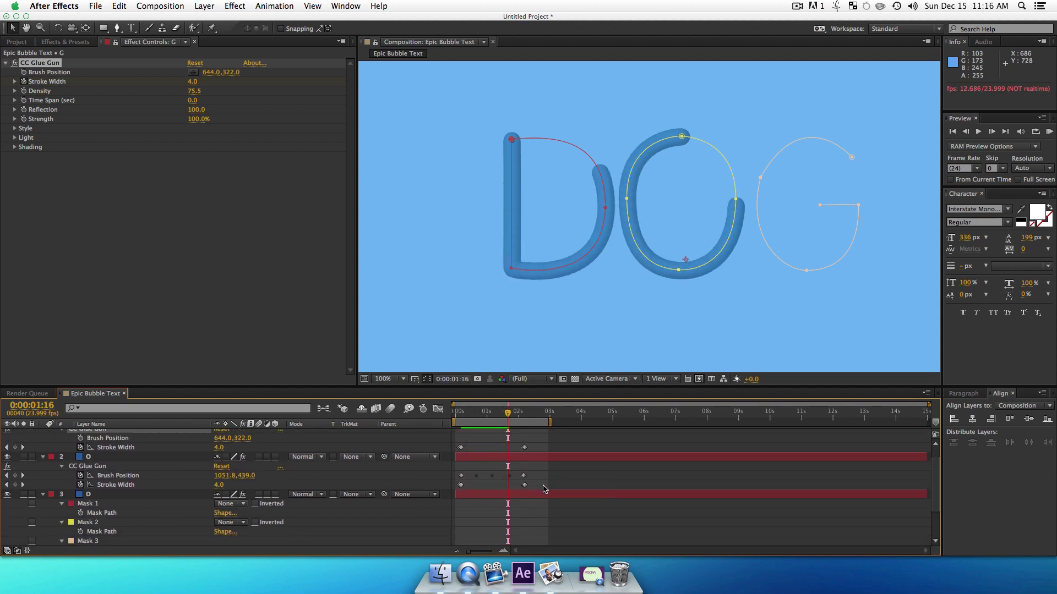
pyautogui.moveTo(544, 489)
pyautogui.mouseDown()
pyautogui.moveTo(455, 471)
pyautogui.moveTo(502, 479)
pyautogui.mouseUp()
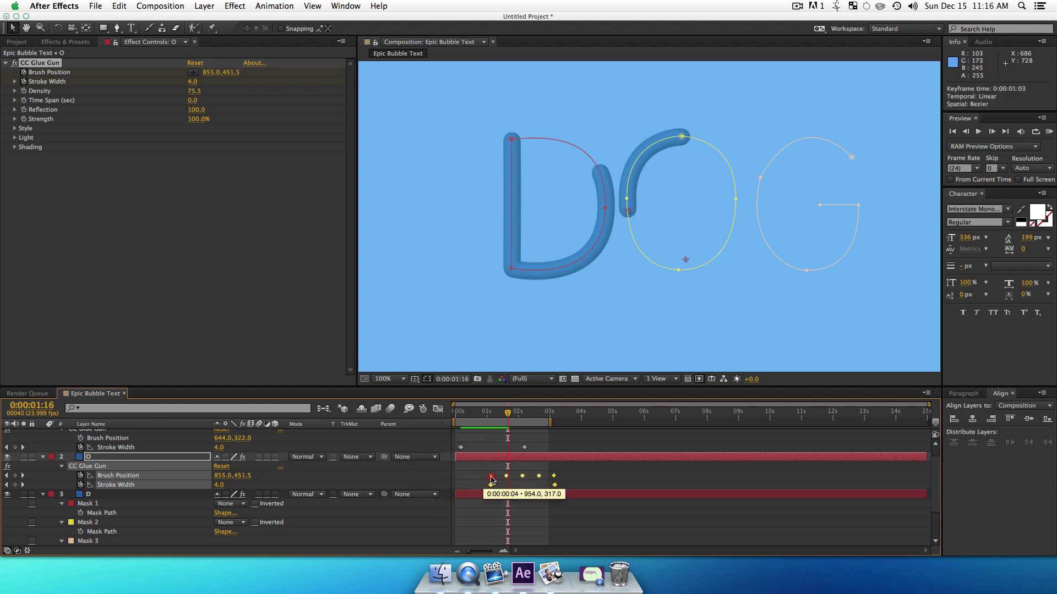
pyautogui.click(451, 414)
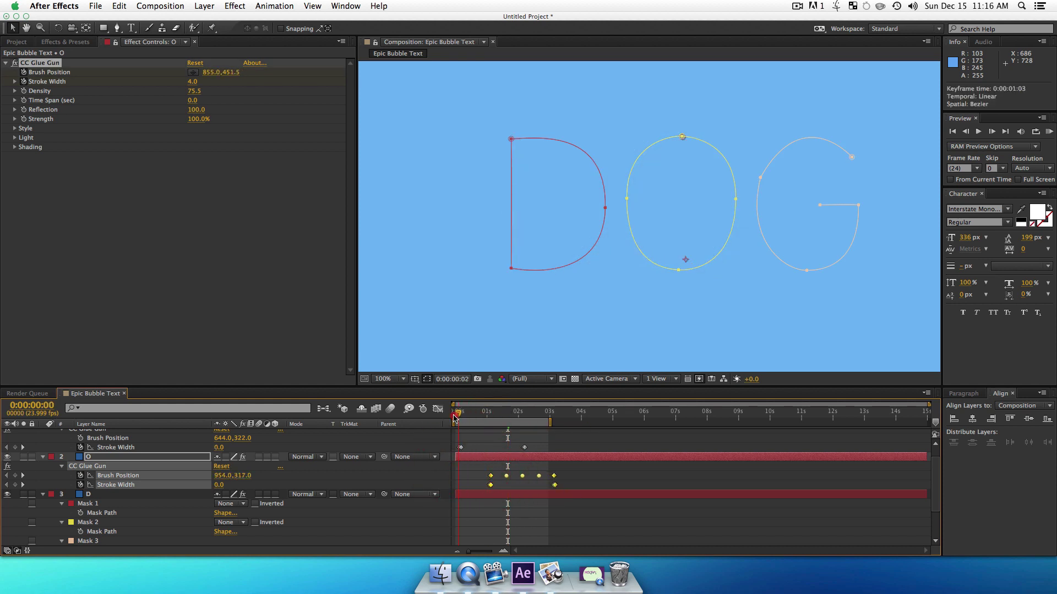
# Preview the D and O animation from the start, and extend the work area's end to 0:00:05:23
pyautogui.press('space')
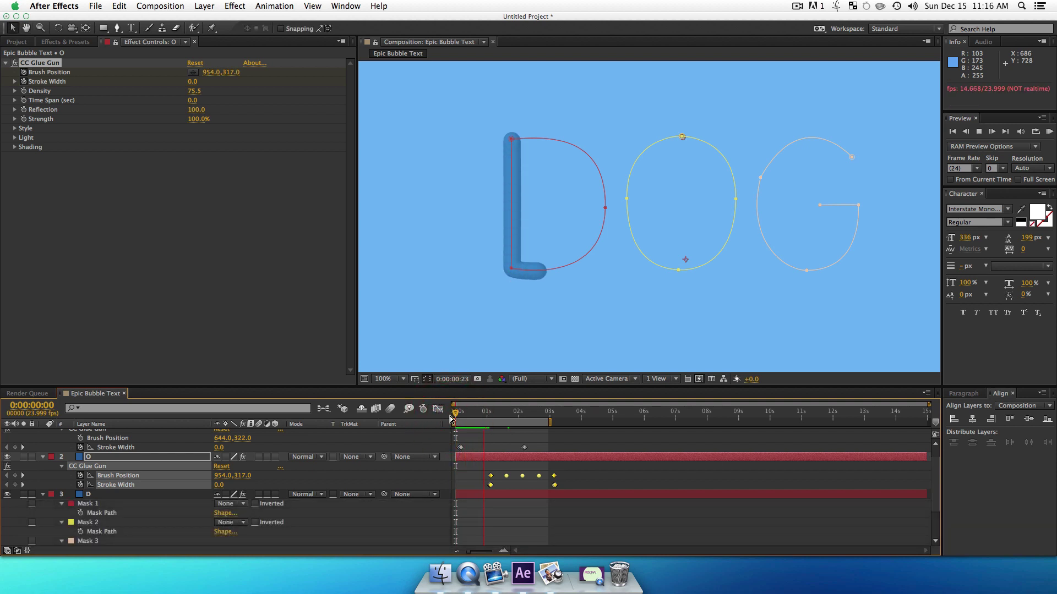
pyautogui.press('space')
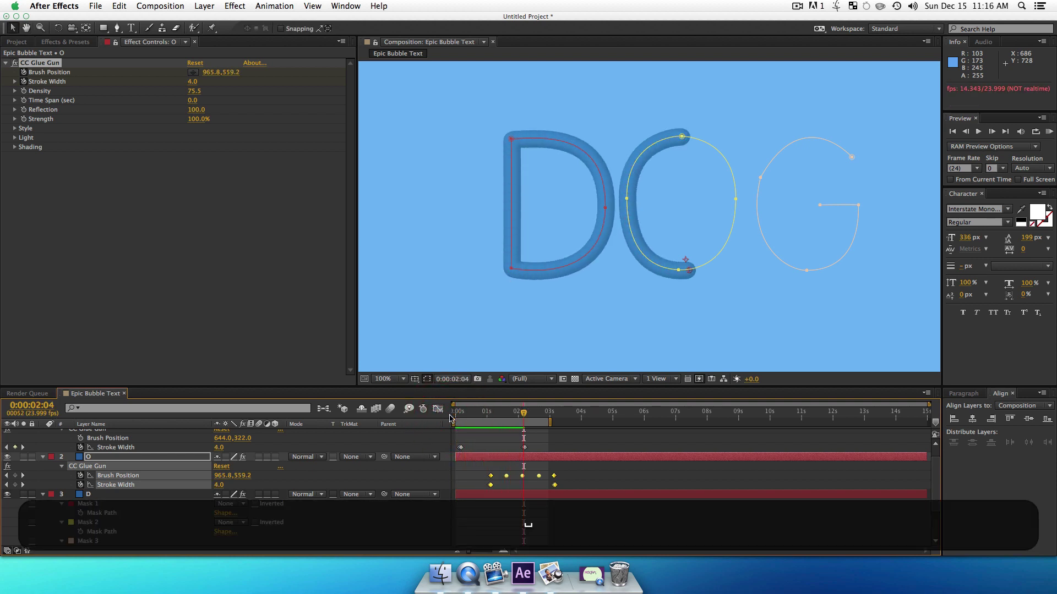
pyautogui.scroll(2, 469, 446)
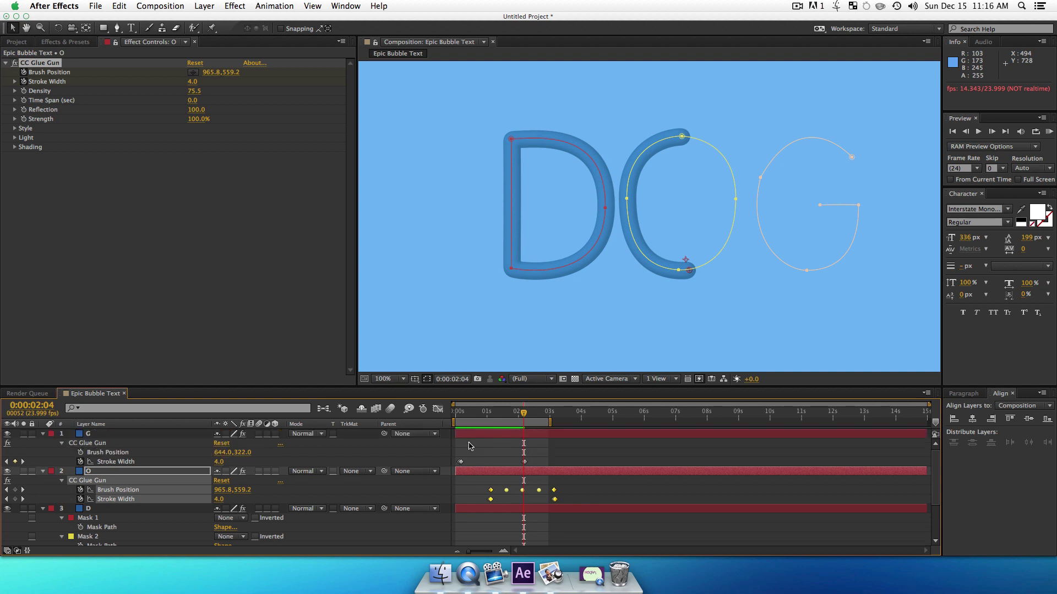
pyautogui.moveTo(551, 423); pyautogui.dragTo(646, 422)
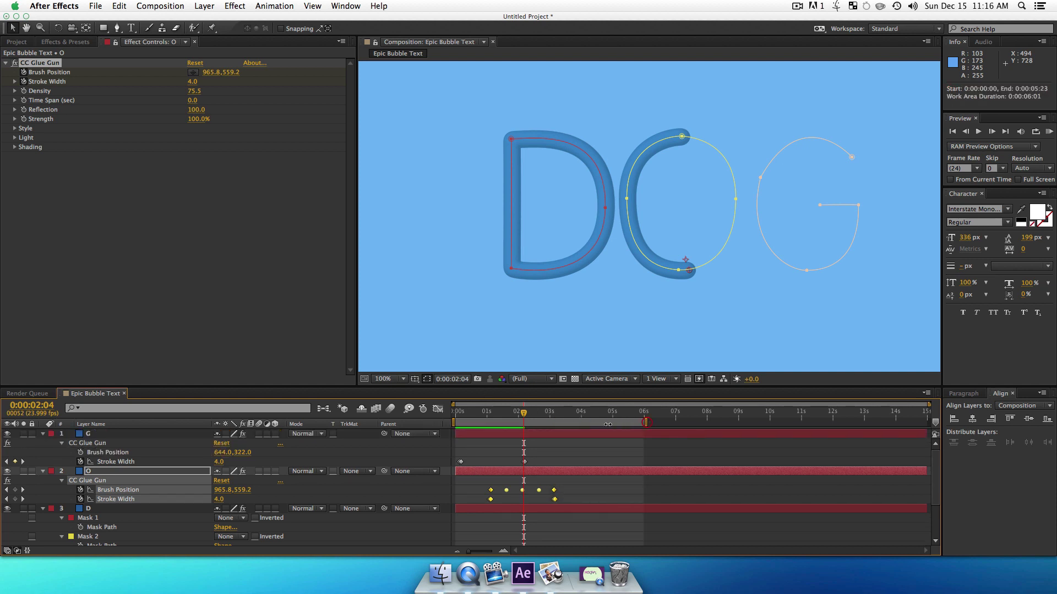
# Copy the Mask Path of Mask 3 from the D layer and paste it into the G layer's Brush Position at 0:00:00:04
pyautogui.click(482, 424)
pyautogui.click(6, 463)
pyautogui.scroll(-3, 199, 446)
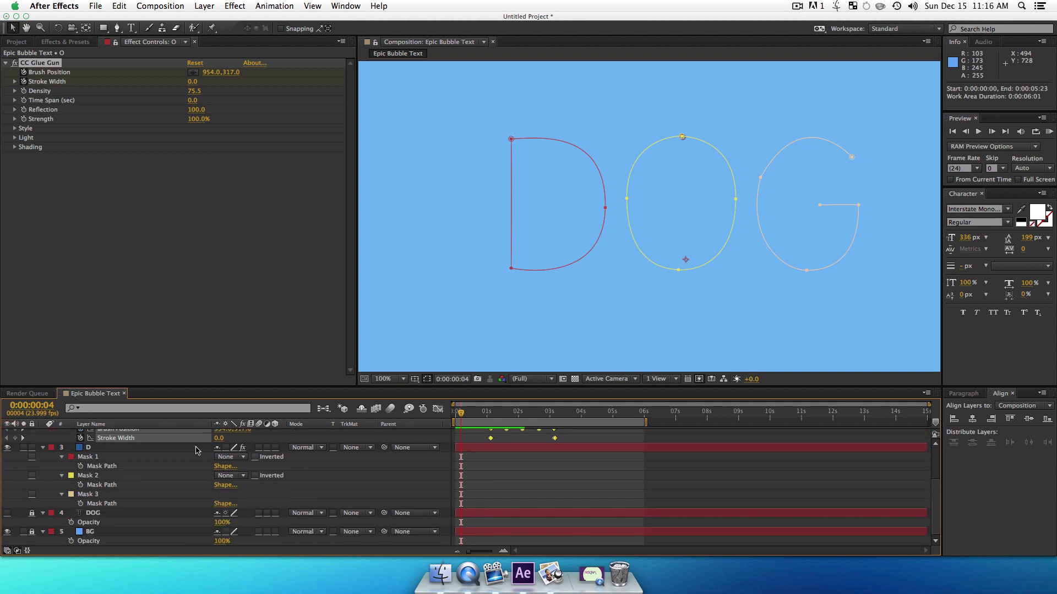
pyautogui.click(101, 504)
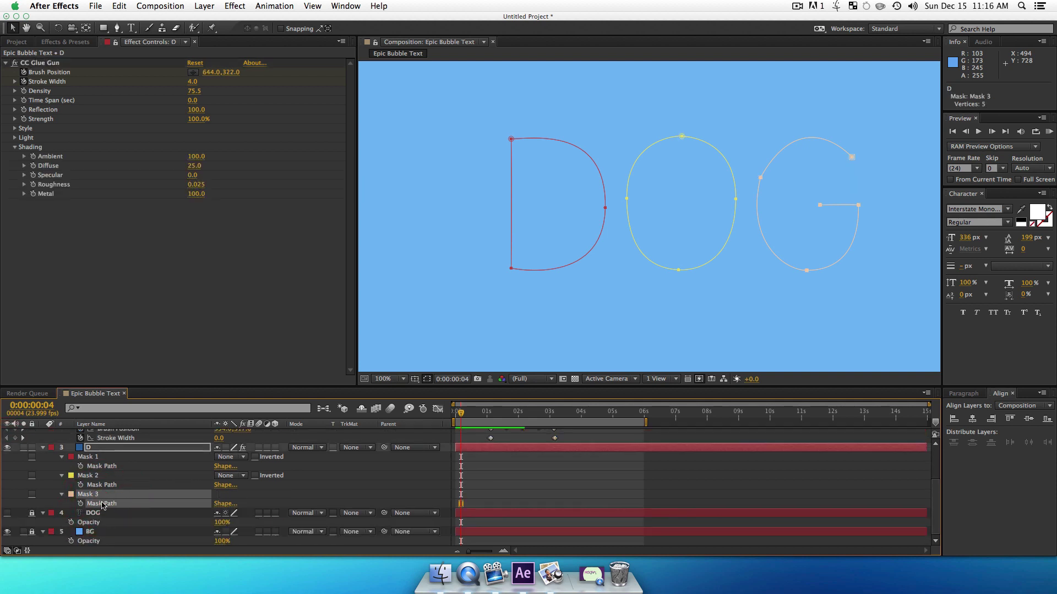
pyautogui.press('super+c')
pyautogui.scroll(3, 70, 442)
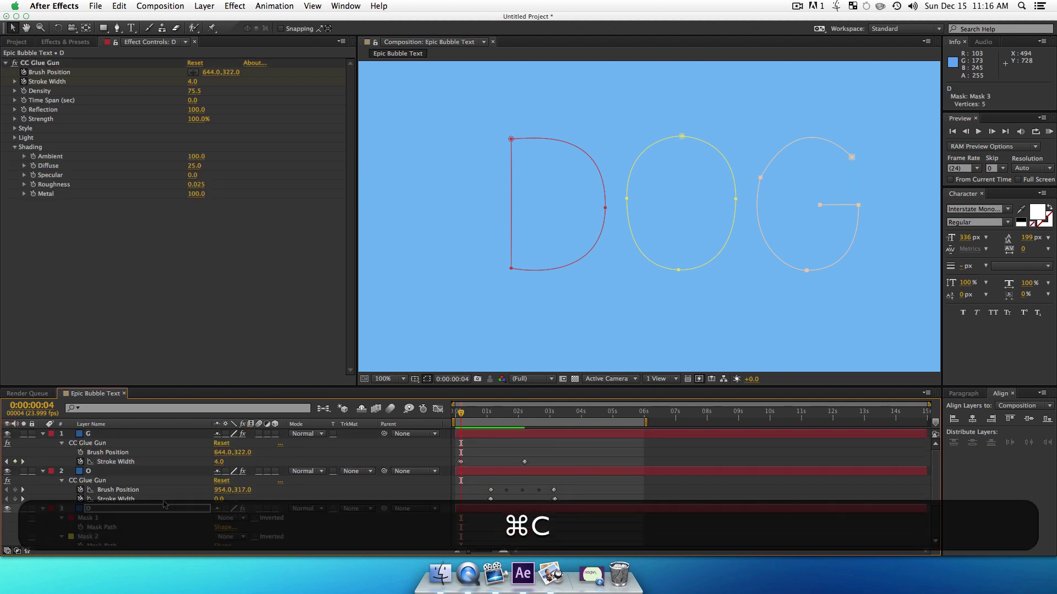
pyautogui.click(111, 453)
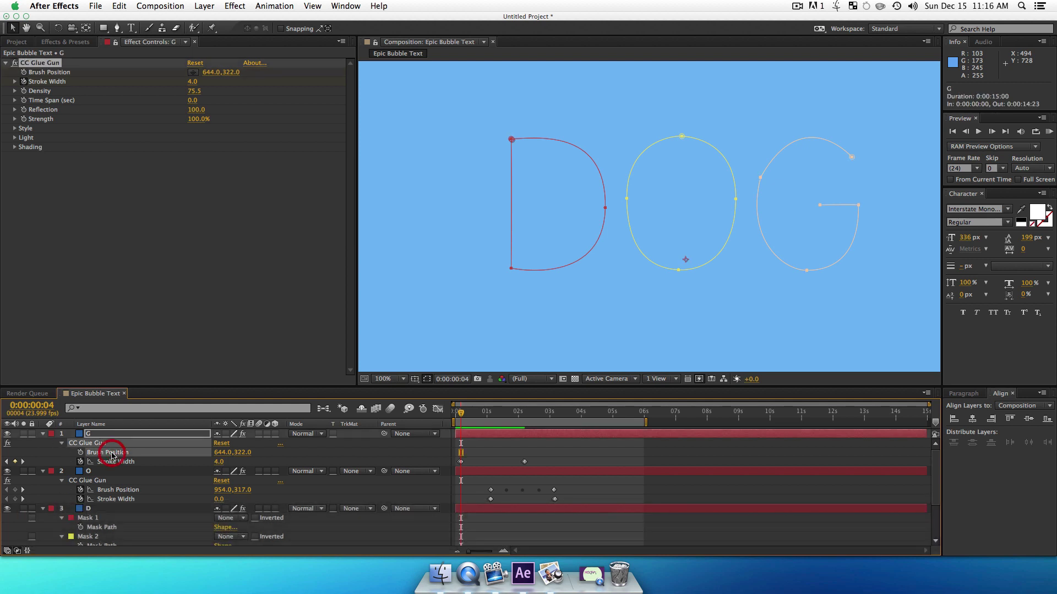
pyautogui.press('super+v')
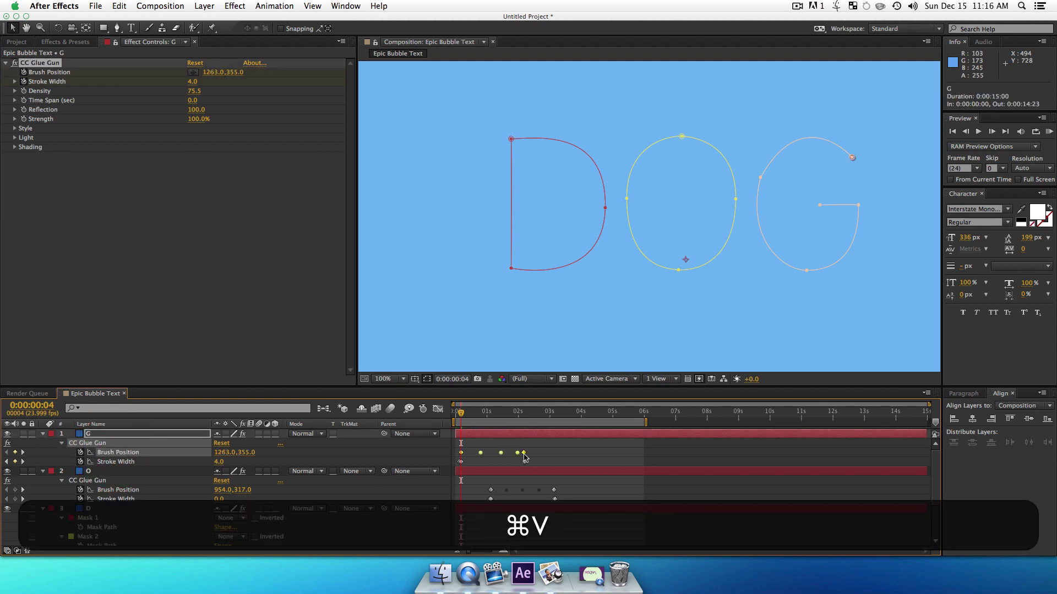
# Shift the G layer's Brush Position and Stroke Width keyframes to start at 0:00:01:19, and run a RAM preview
pyautogui.moveTo(515, 415); pyautogui.dragTo(517, 416)
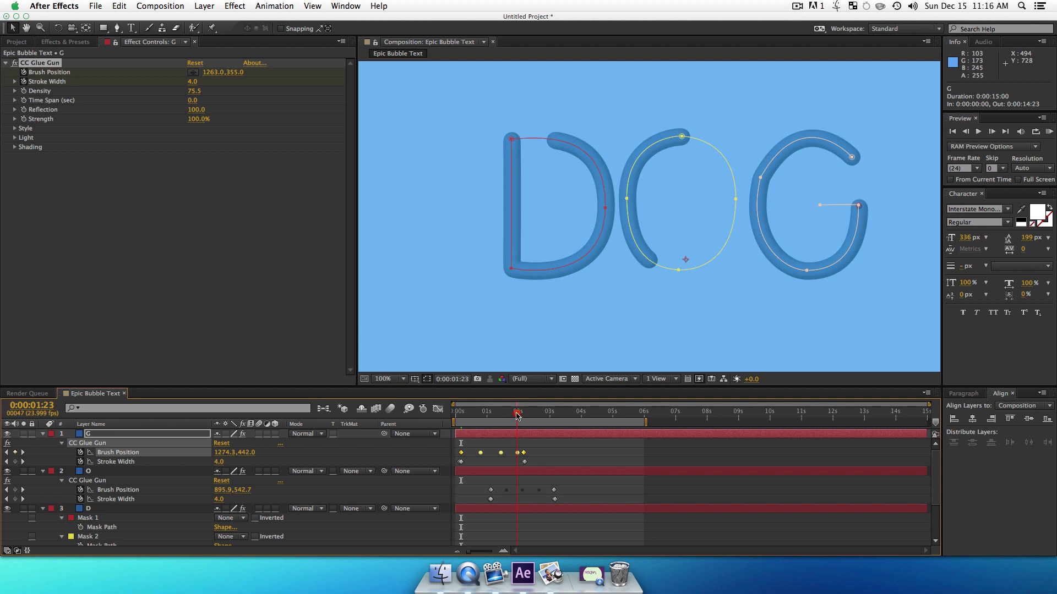
pyautogui.moveTo(541, 467)
pyautogui.mouseDown()
pyautogui.moveTo(445, 449)
pyautogui.moveTo(512, 456)
pyautogui.mouseUp()
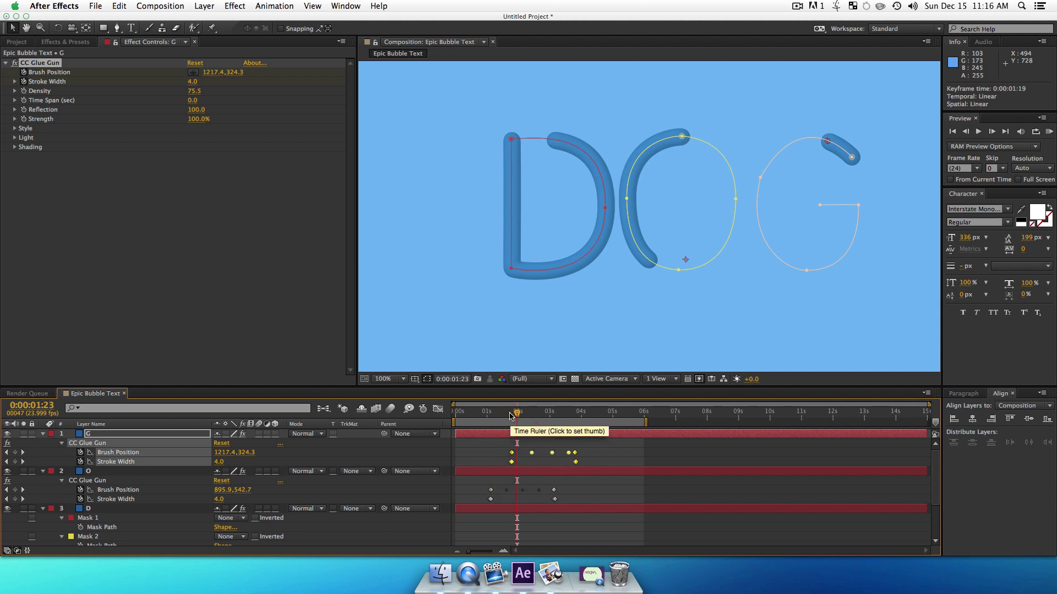
pyautogui.press('KP_0')
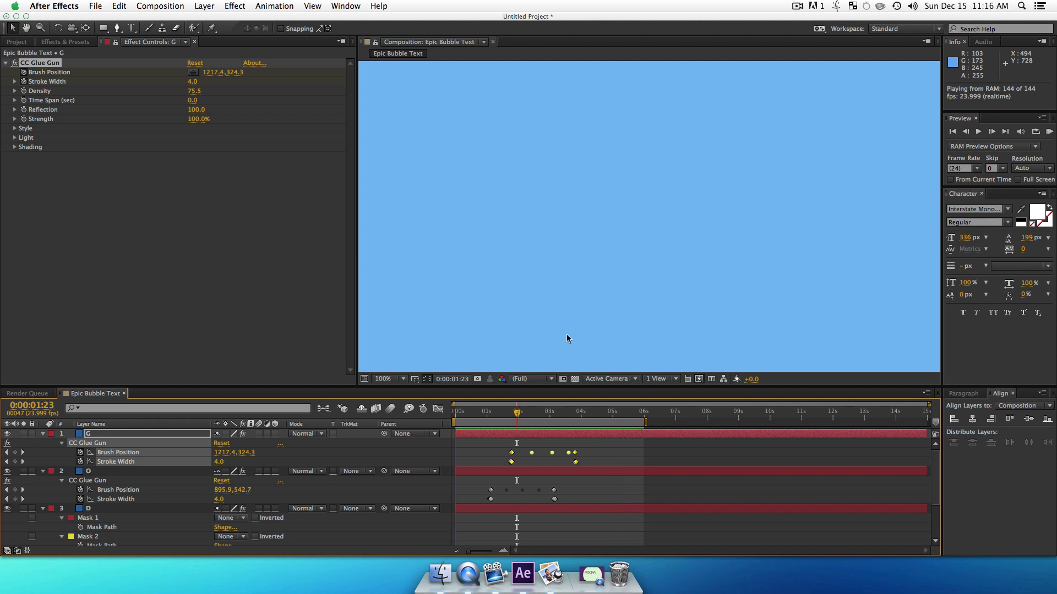
pyautogui.press('space')
# Zoom the composition view out to 50% and set the work area's start to 0:00:00:07
pyautogui.click(657, 263)
pyautogui.press('super+x')
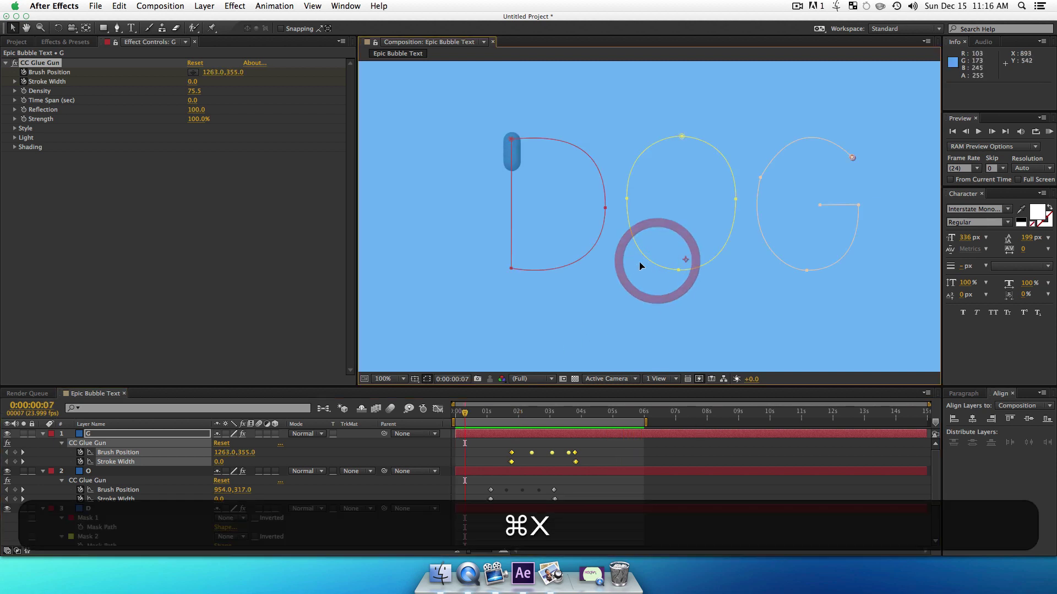
pyautogui.press('z')
pyautogui.keyDown('alt'); pyautogui.click(607, 269); pyautogui.keyUp('alt')
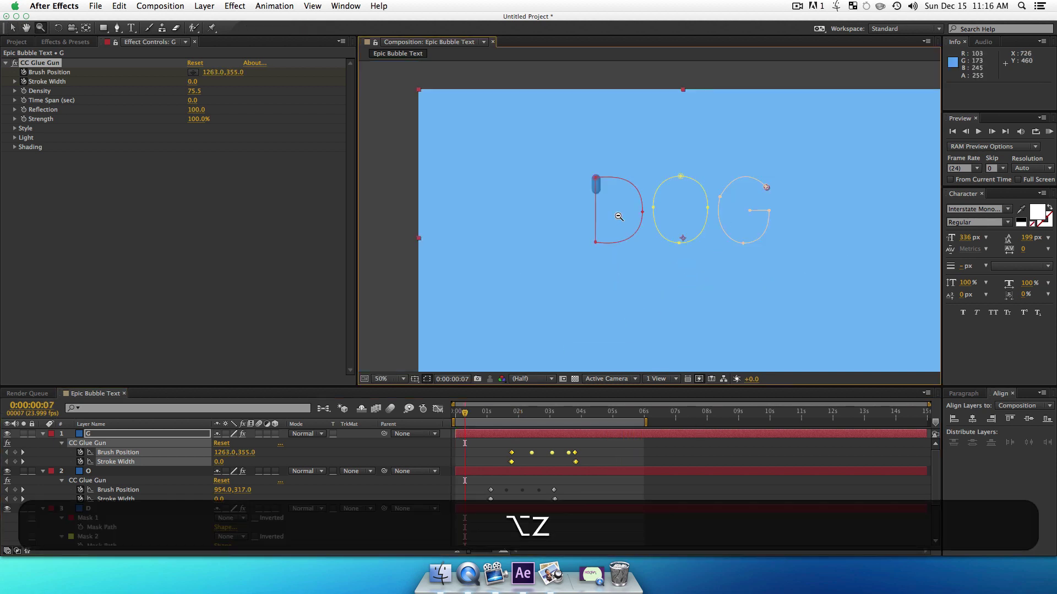
pyautogui.keyDown('alt'); pyautogui.click(502, 229); pyautogui.keyUp('alt')
pyautogui.press('b')
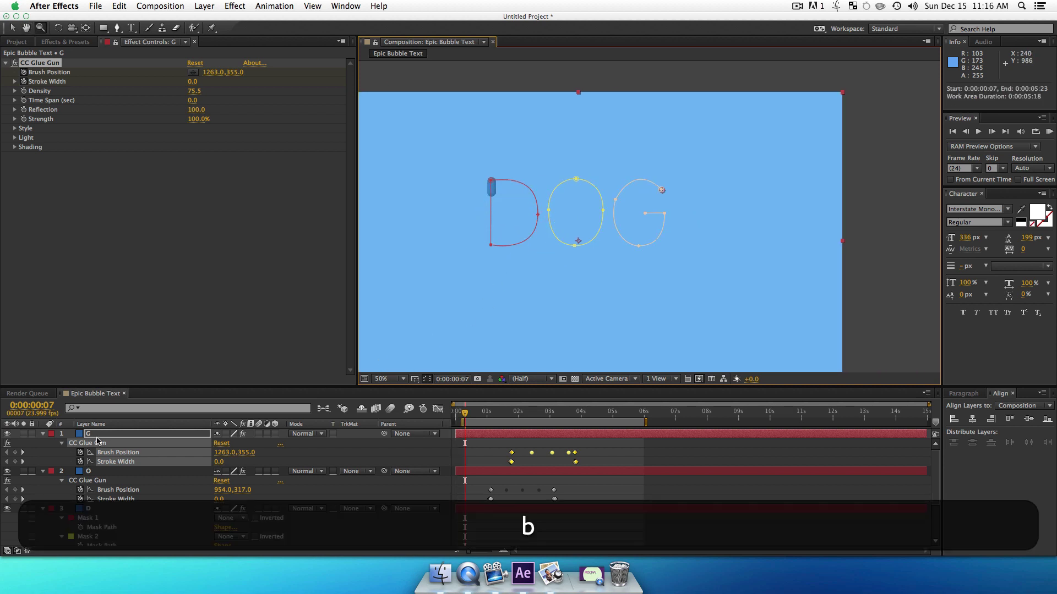
# Collapse the revealed properties of the G, O and D layers and deselect them
pyautogui.press('super+a')
pyautogui.press('super+u')
pyautogui.press('u')
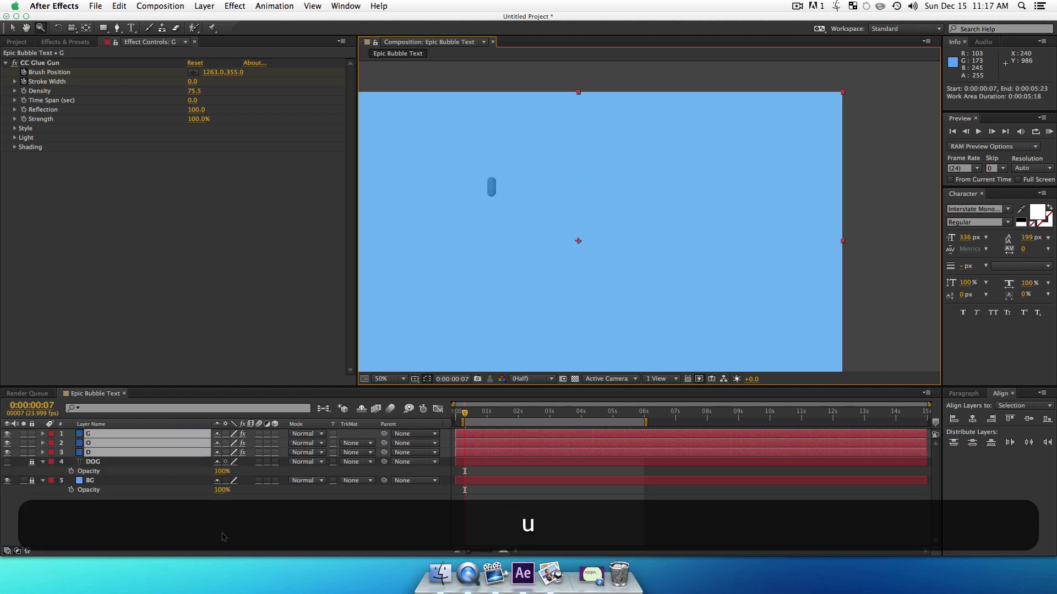
pyautogui.click(222, 532)
# Preview the DOG lettering animation from the start of the timeline, and move the current time to 0:00:01:23
pyautogui.moveTo(499, 409); pyautogui.dragTo(455, 411)
pyautogui.press('space')
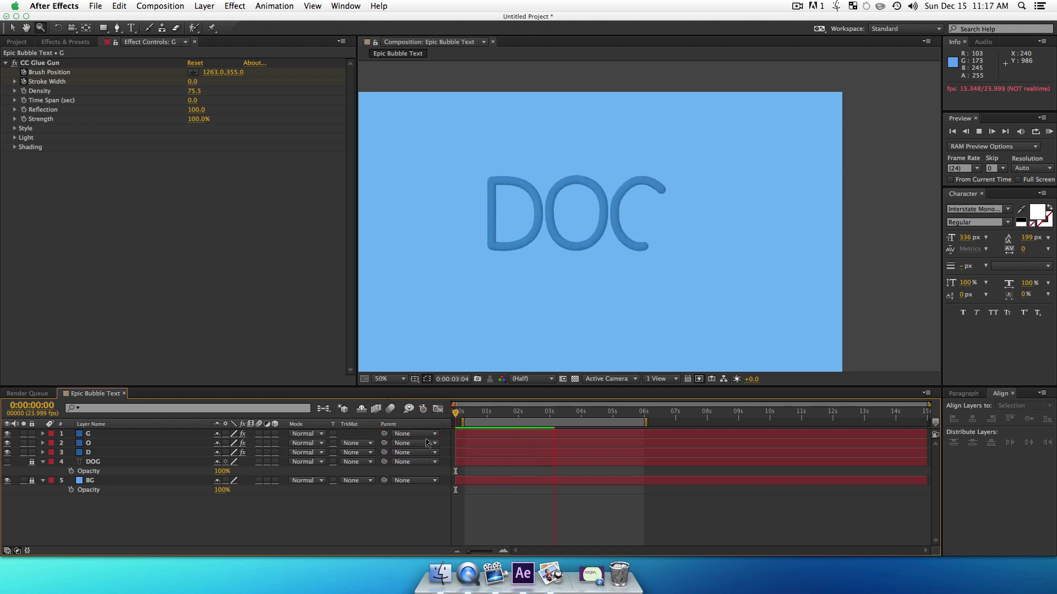
pyautogui.press('space')
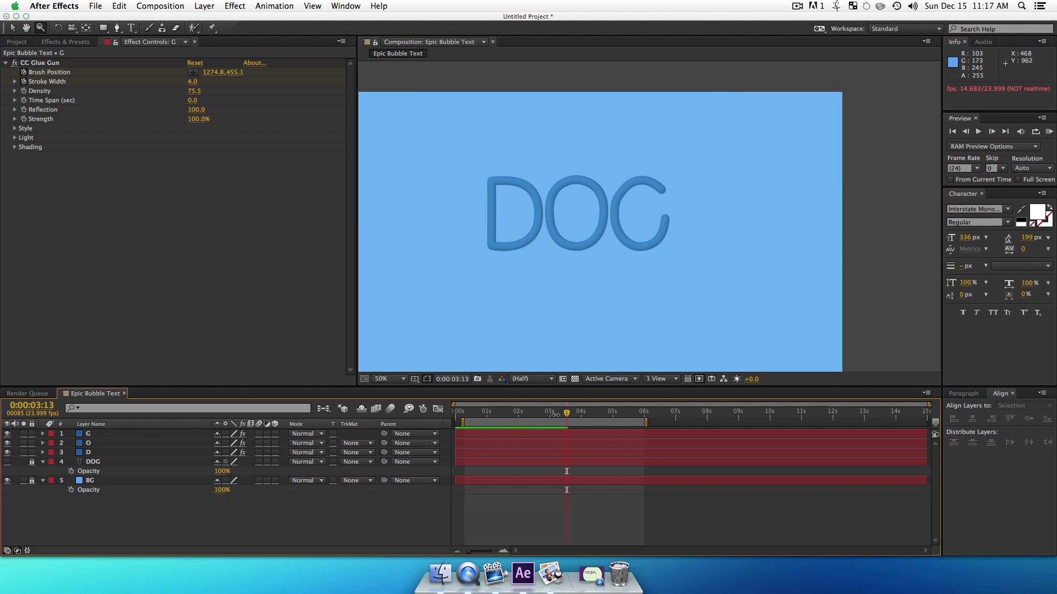
pyautogui.press('d')
pyautogui.moveTo(574, 413); pyautogui.dragTo(517, 413)
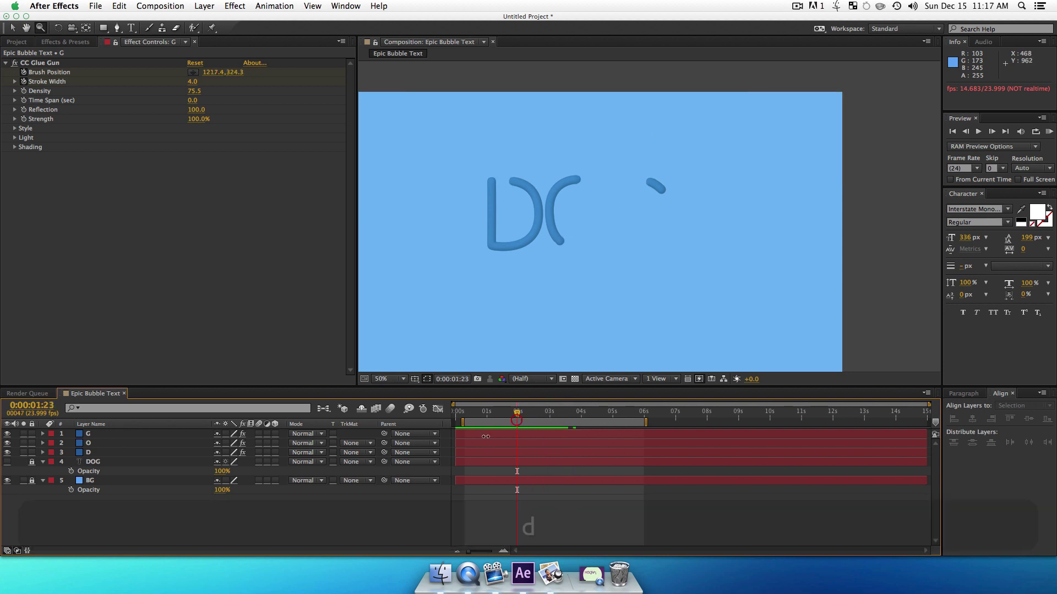
# Duplicate the D, O and G layers and move the three copies beneath the originals, directly above the DOG layer
pyautogui.click(210, 531)
pyautogui.click(91, 452)
pyautogui.keyDown('shift'); pyautogui.click(92, 434); pyautogui.keyUp('shift')
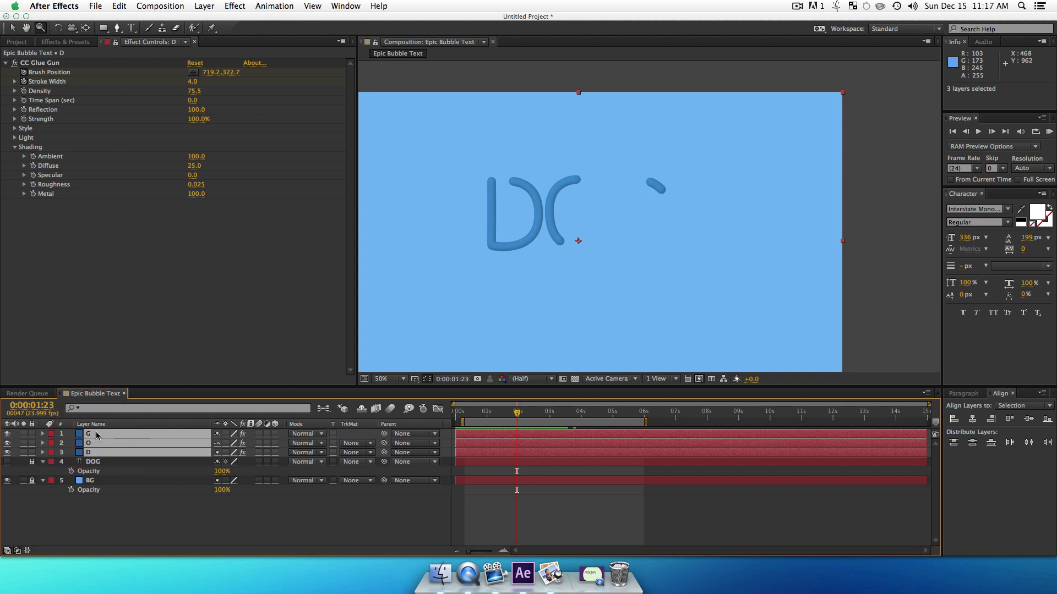
pyautogui.press('super+v')
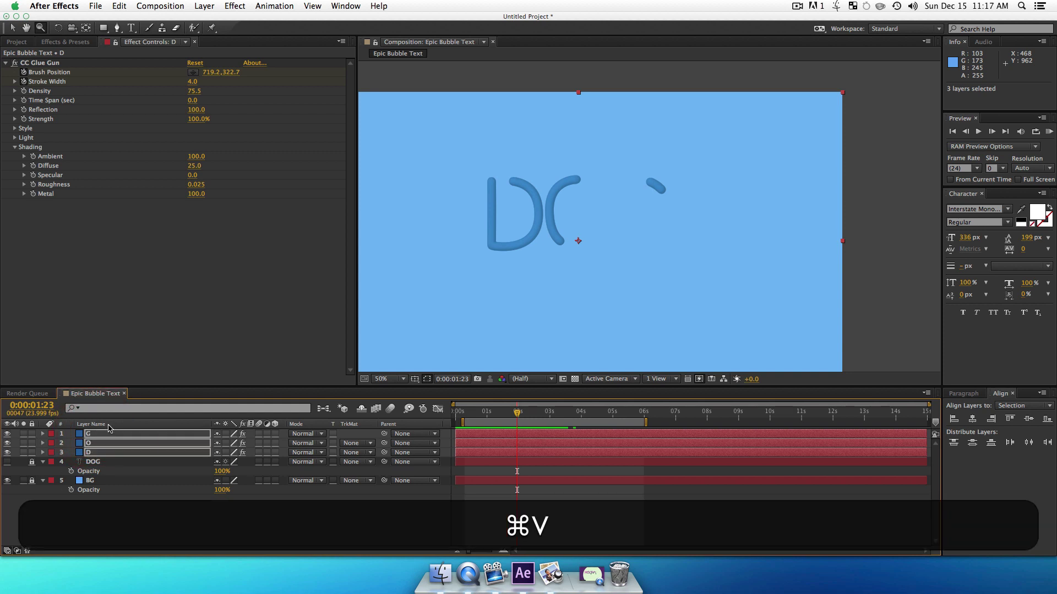
pyautogui.click(100, 452)
pyautogui.keyDown('shift'); pyautogui.click(100, 434); pyautogui.keyUp('shift')
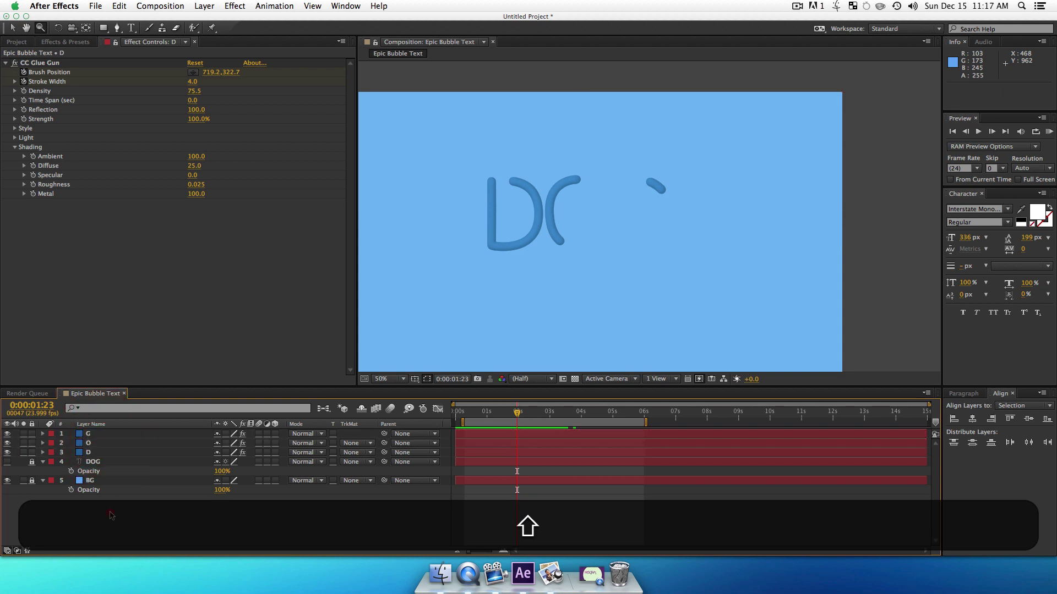
pyautogui.click(95, 452)
pyautogui.keyDown('shift'); pyautogui.click(94, 436); pyautogui.keyUp('shift')
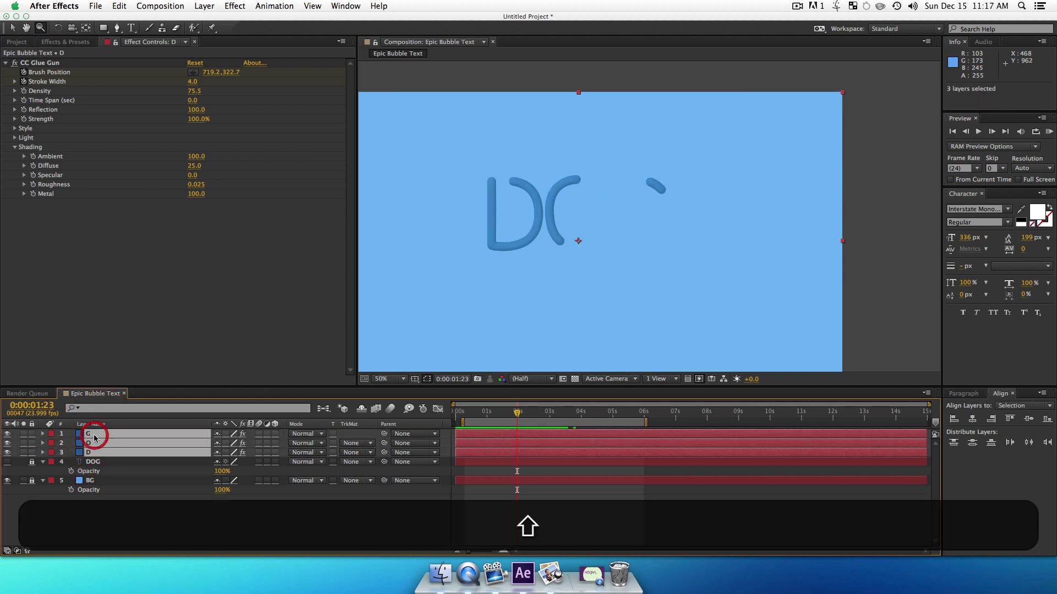
pyautogui.press('super+d')
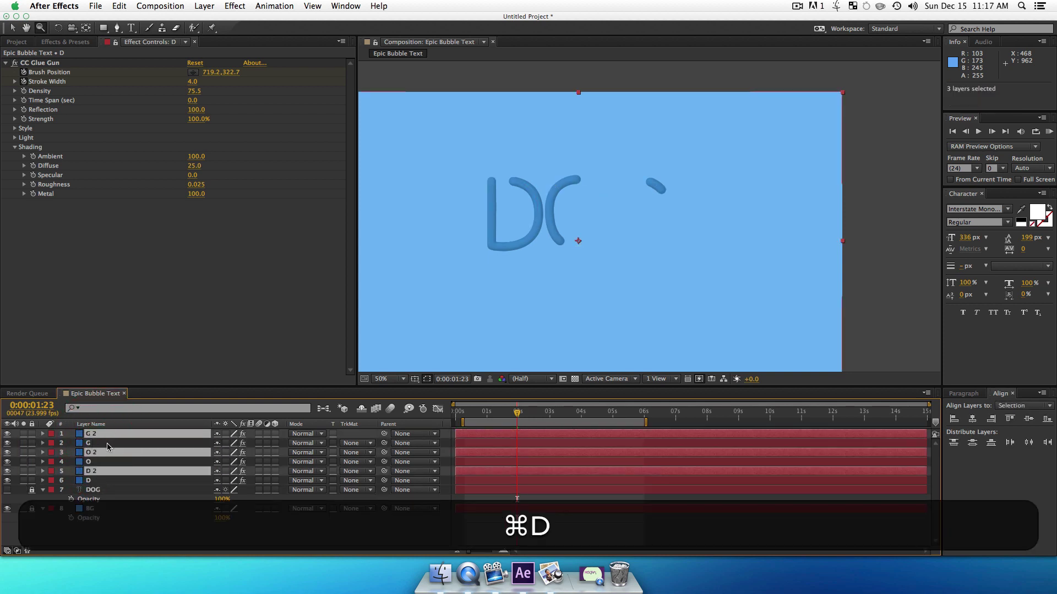
pyautogui.moveTo(102, 472); pyautogui.dragTo(99, 485)
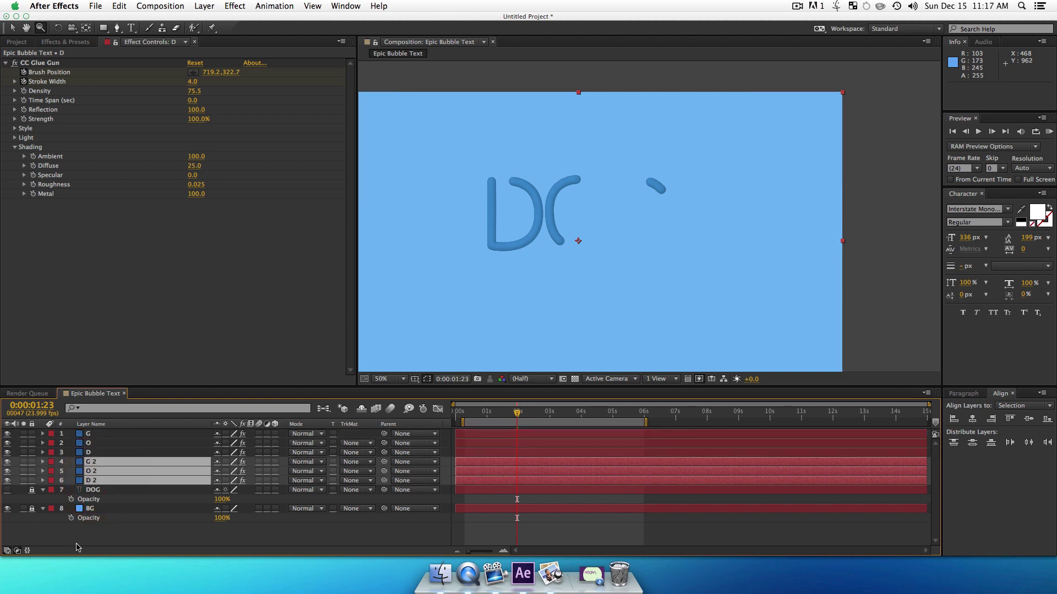
pyautogui.click(78, 548)
# Rename the D 2 layer as "D - Bubble"
pyautogui.click(98, 471)
pyautogui.click(102, 481)
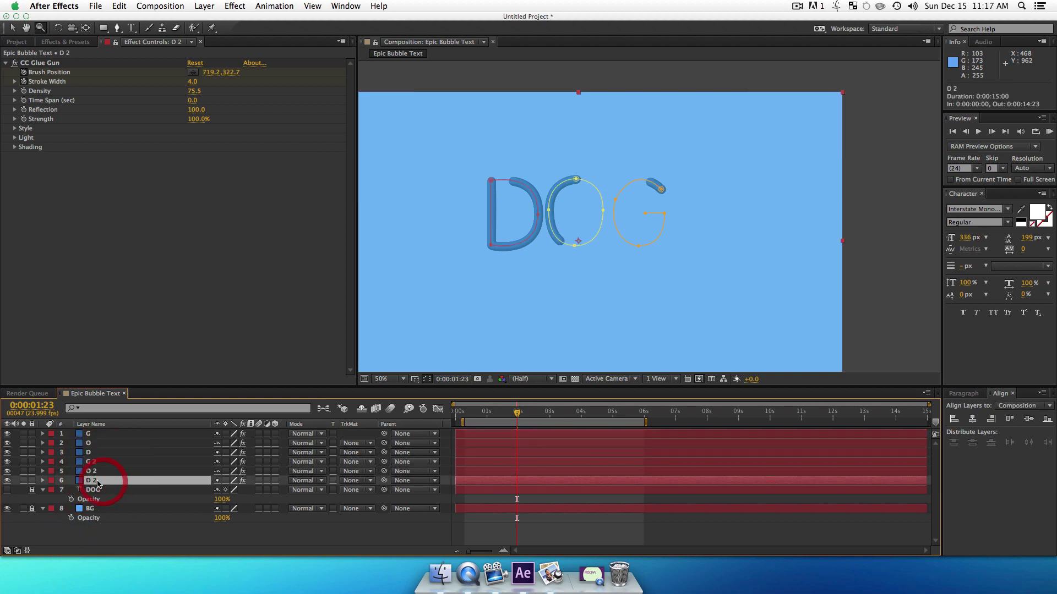
pyautogui.press('Return')
pyautogui.press('Down')
pyautogui.press('BackSpace')
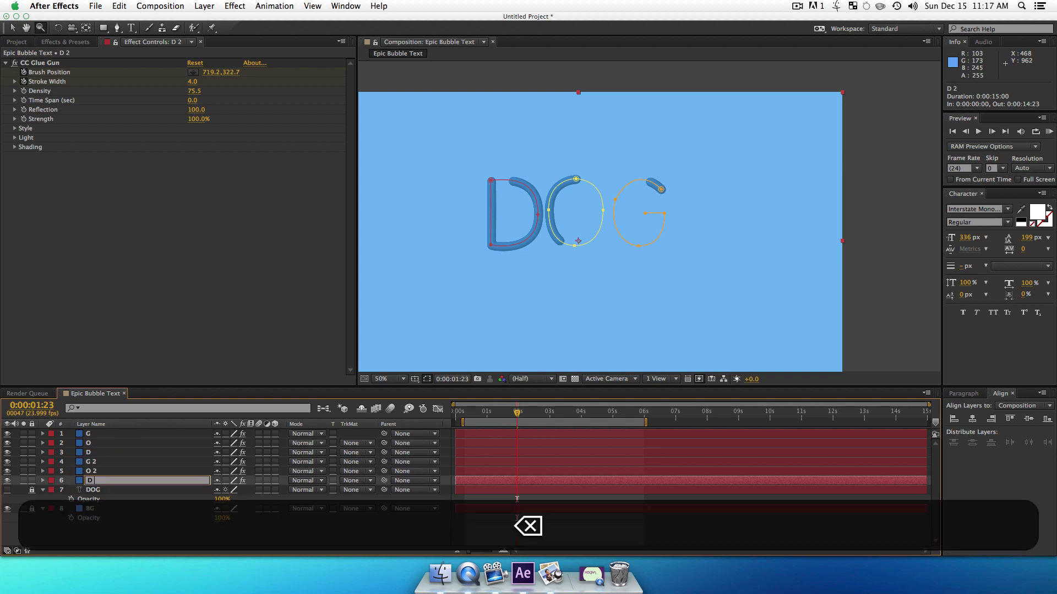
pyautogui.write('- Bubble')
pyautogui.press('Return')
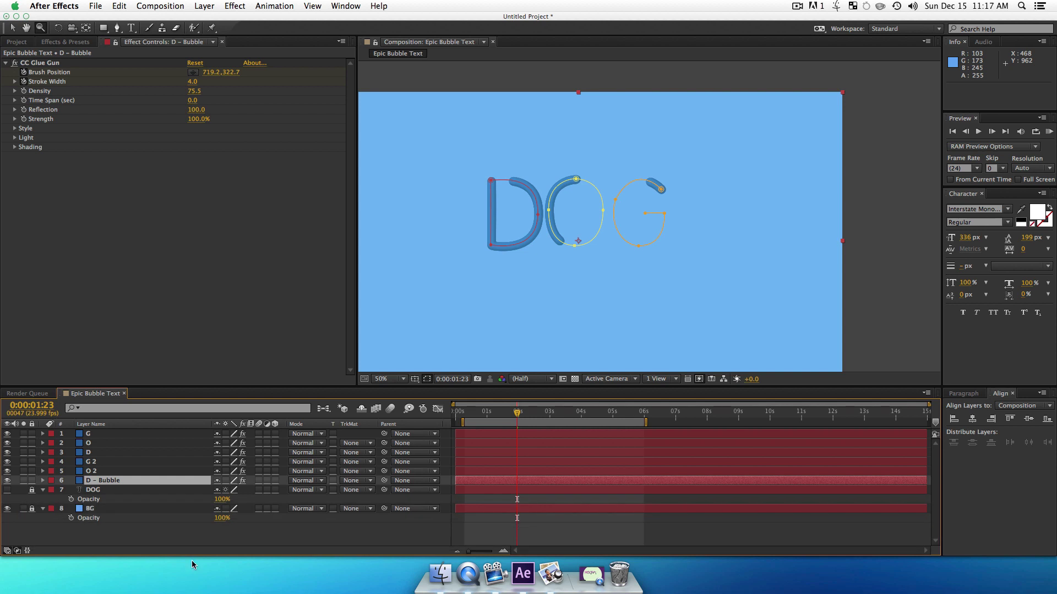
# Rename the O 2 layer as "O - Bubble"
pyautogui.press('5')
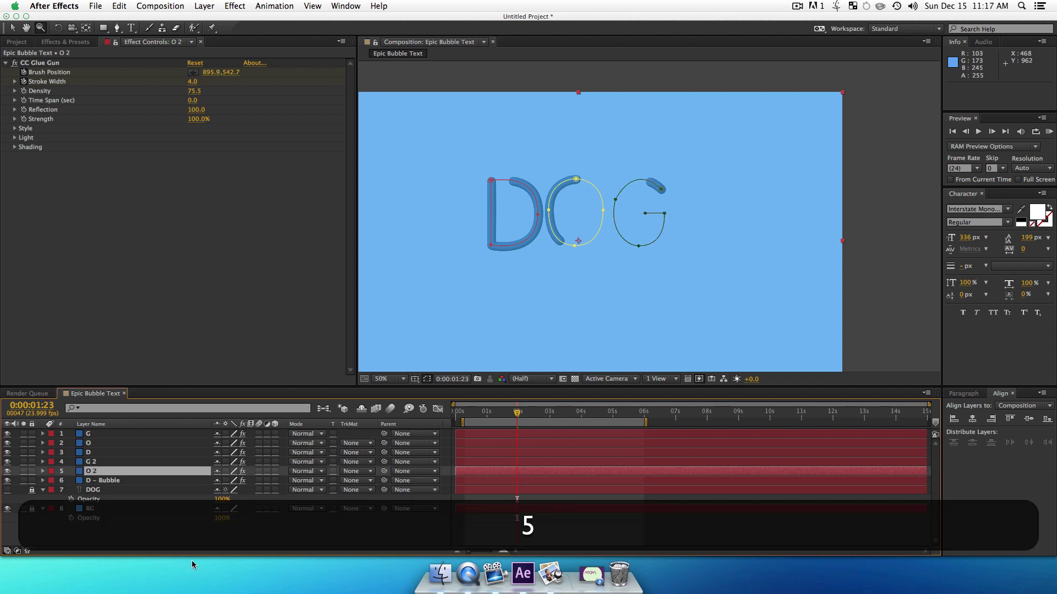
pyautogui.press('Return')
pyautogui.write('j')
pyautogui.press('BackSpace')
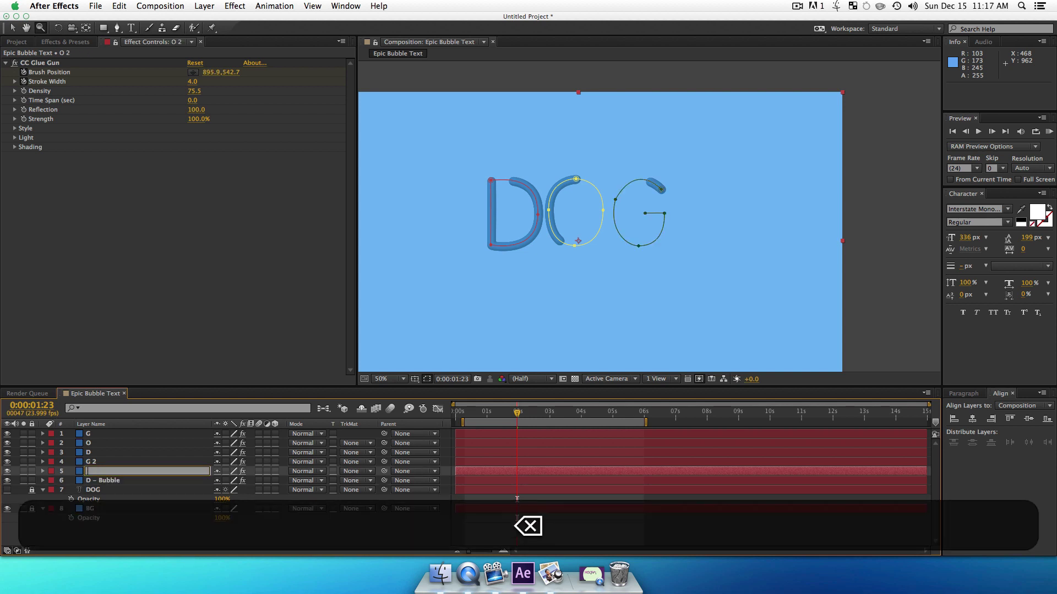
pyautogui.write('O – Bubble')
pyautogui.press('Return')
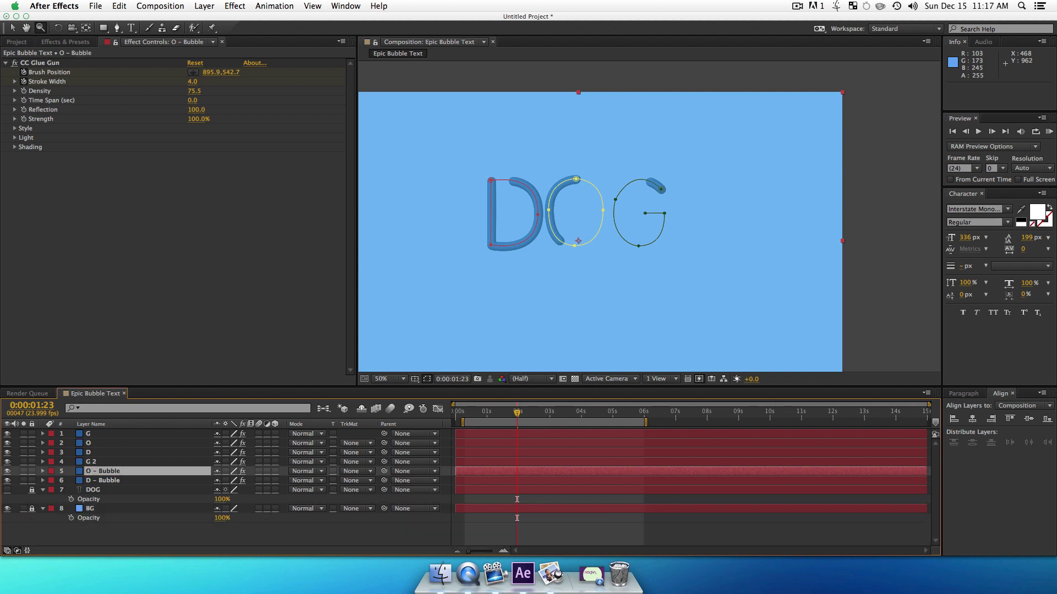
# Rename the G 2 layer in the same pattern as the other two Bubble copies
pyautogui.press('4')
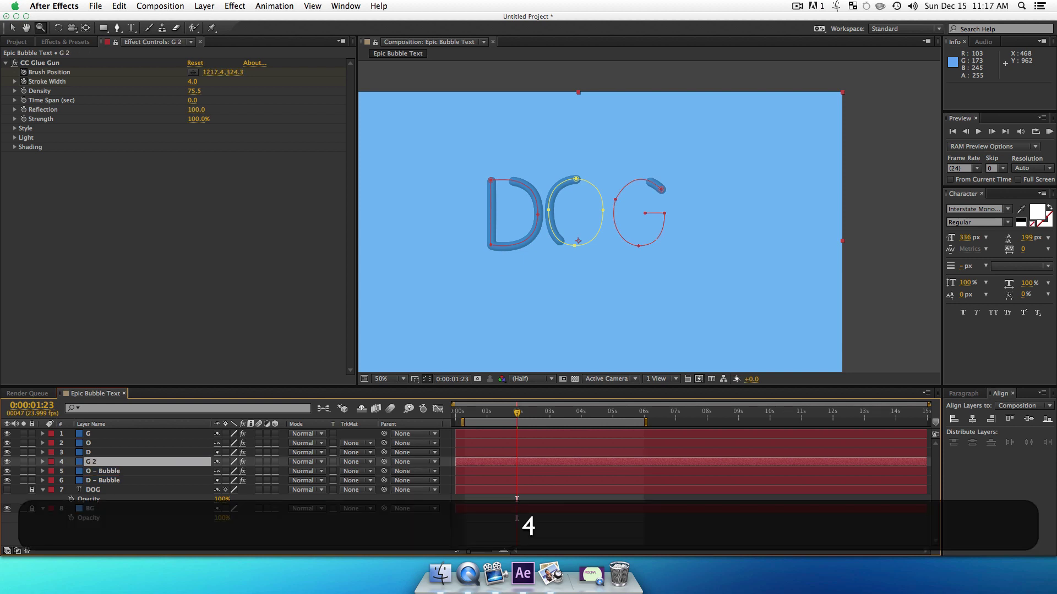
pyautogui.press('Return')
pyautogui.write('G 0 B')
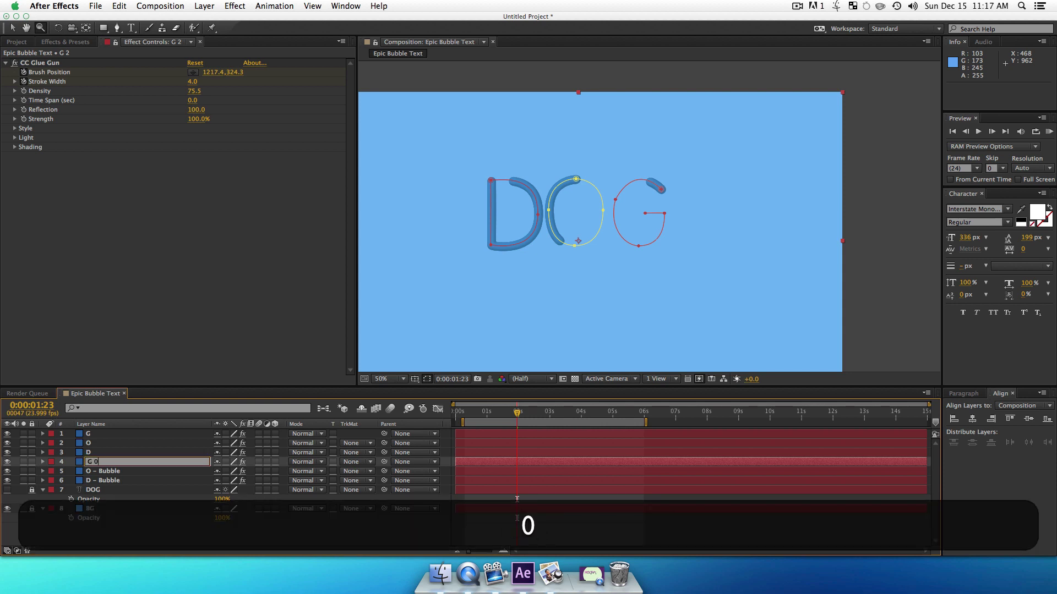
# Rename the duplicated G layer (layer 4) as "G - Bubble"
pyautogui.press('BackSpace')
pyautogui.press('BackSpace')
pyautogui.press('BackSpace')
pyautogui.write('- Bub')
pyautogui.press('BackSpace')
pyautogui.write('bble')
pyautogui.press('Return')
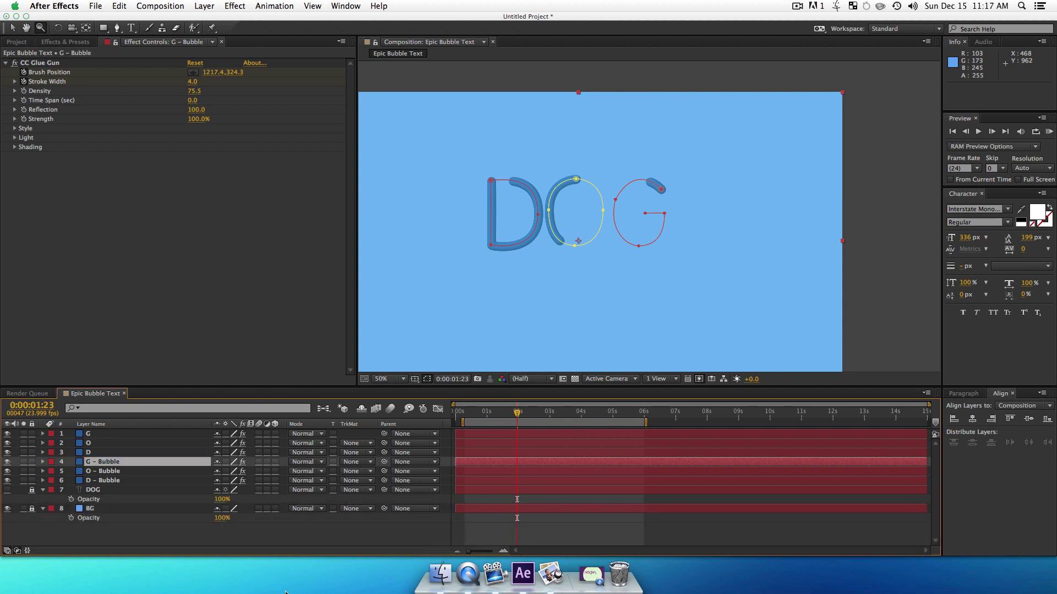
pyautogui.click(207, 542)
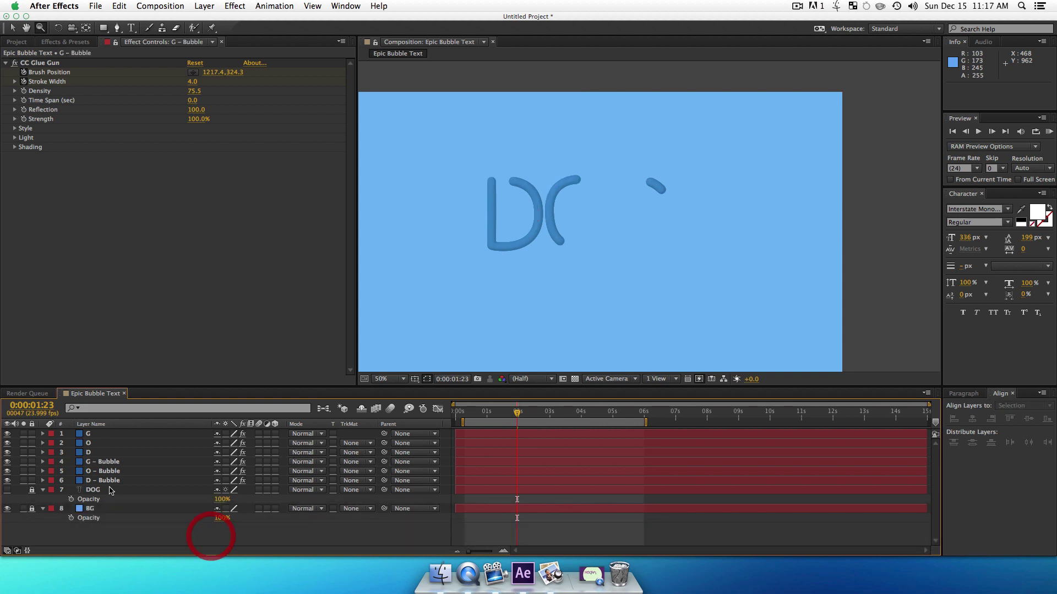
# Open the solid settings of the D - Bubble layer and change its colour to the lighter greyish blue 6B92BA
pyautogui.click(102, 481)
pyautogui.keyDown('shift'); pyautogui.click(106, 453); pyautogui.keyUp('shift')
pyautogui.click(103, 480)
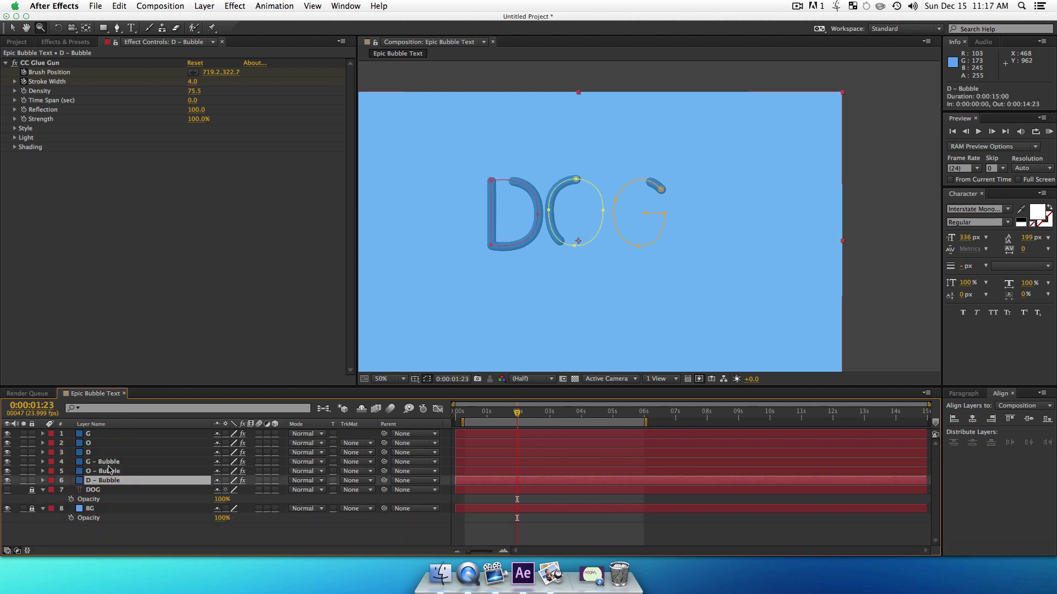
pyautogui.press('shift')
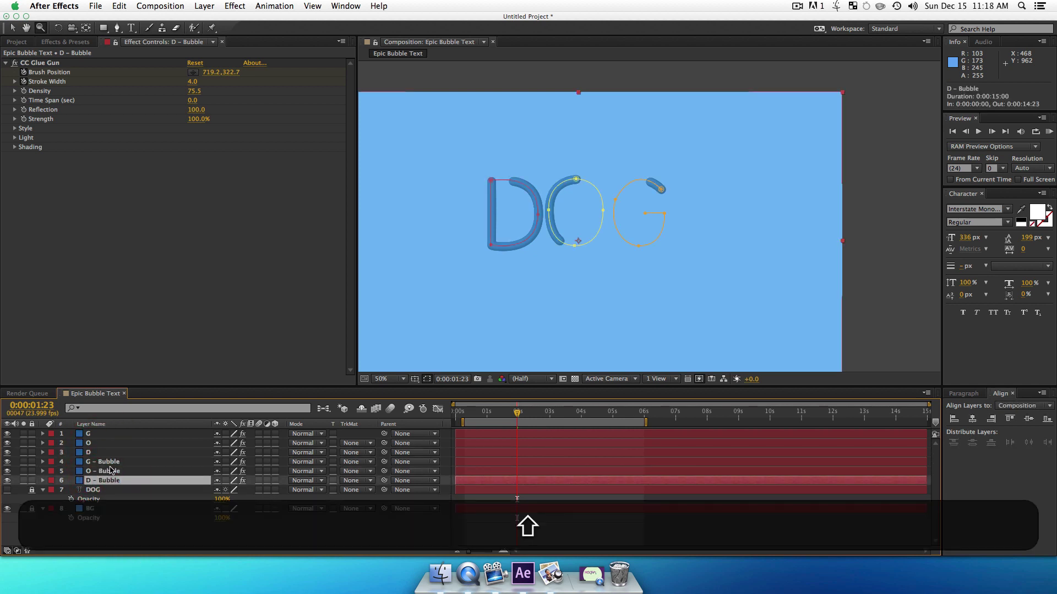
pyautogui.press('super+shift+y')
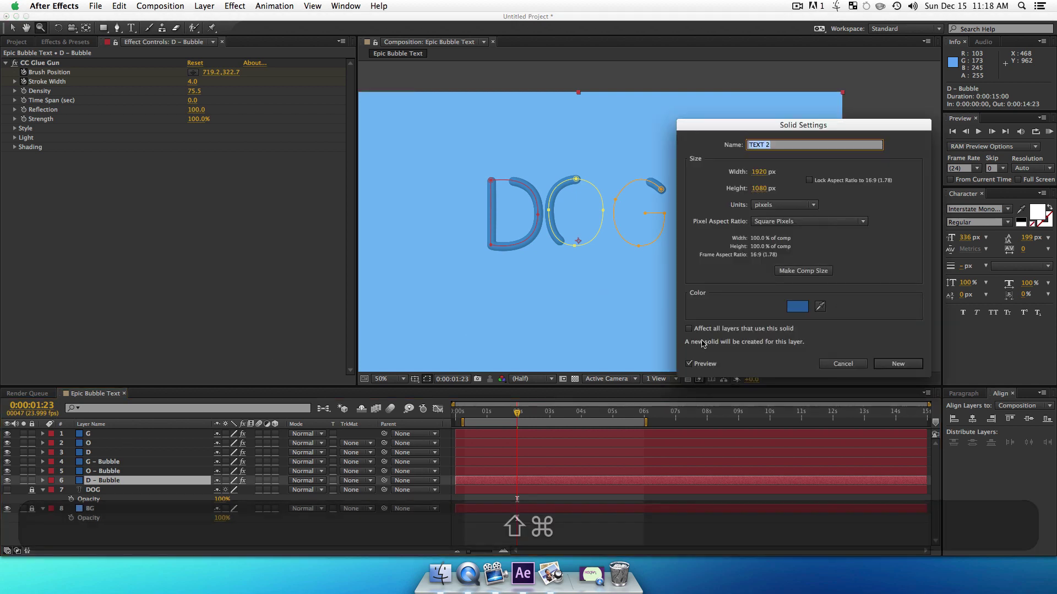
pyautogui.click(794, 309)
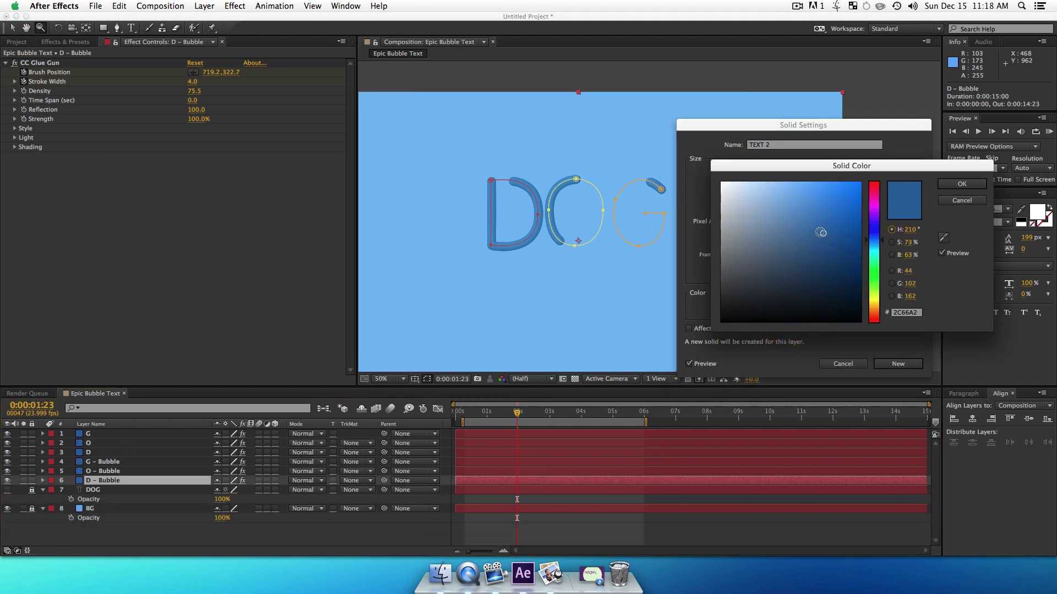
pyautogui.moveTo(811, 215); pyautogui.dragTo(793, 204)
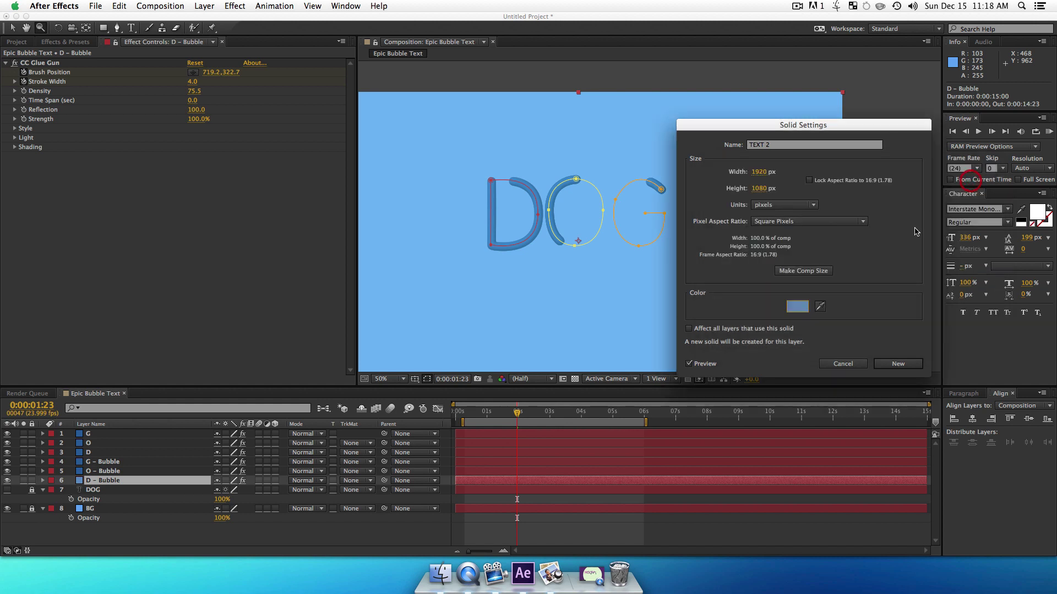
pyautogui.click(961, 184)
# Copy the hex code of the D - Bubble solid's colour and apply the settings as a new solid
pyautogui.click(792, 309)
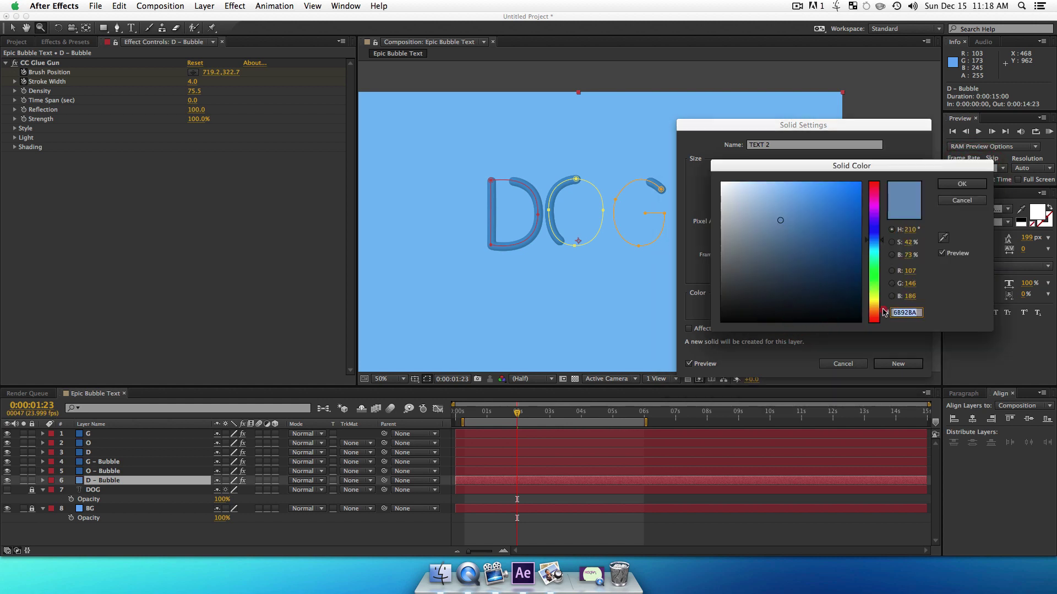
pyautogui.press('super+c')
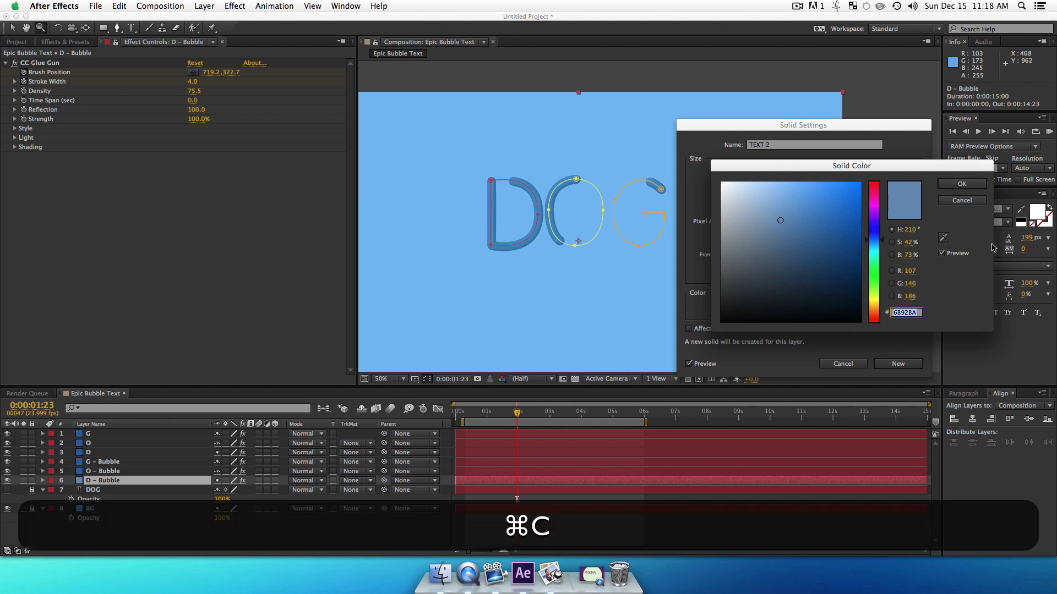
pyautogui.click(962, 185)
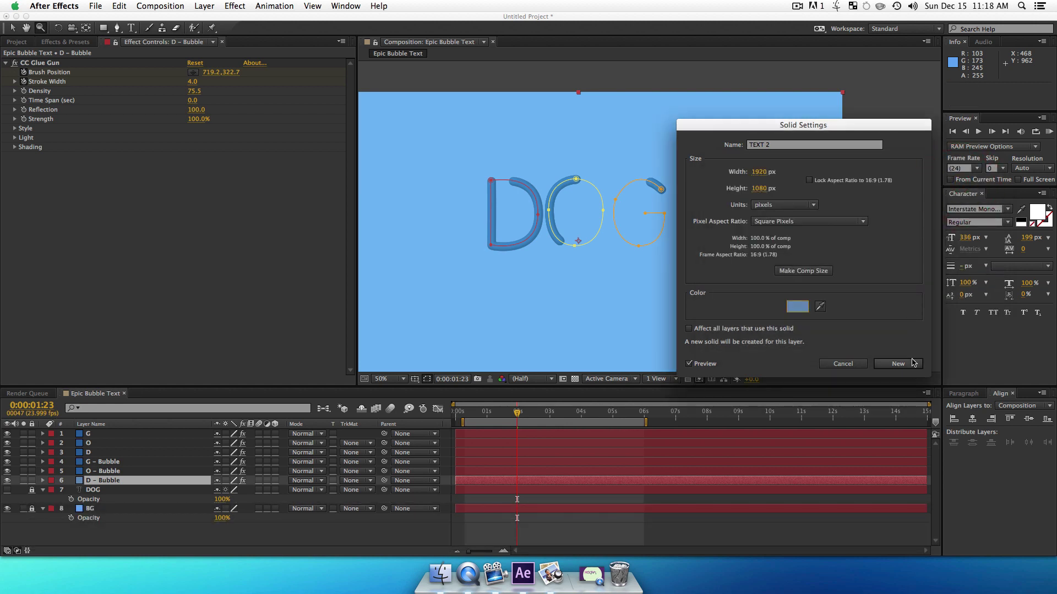
pyautogui.click(898, 364)
# Recolour the O - Bubble solid with the copied hex code 6B92BA and apply it as a new solid
pyautogui.click(110, 471)
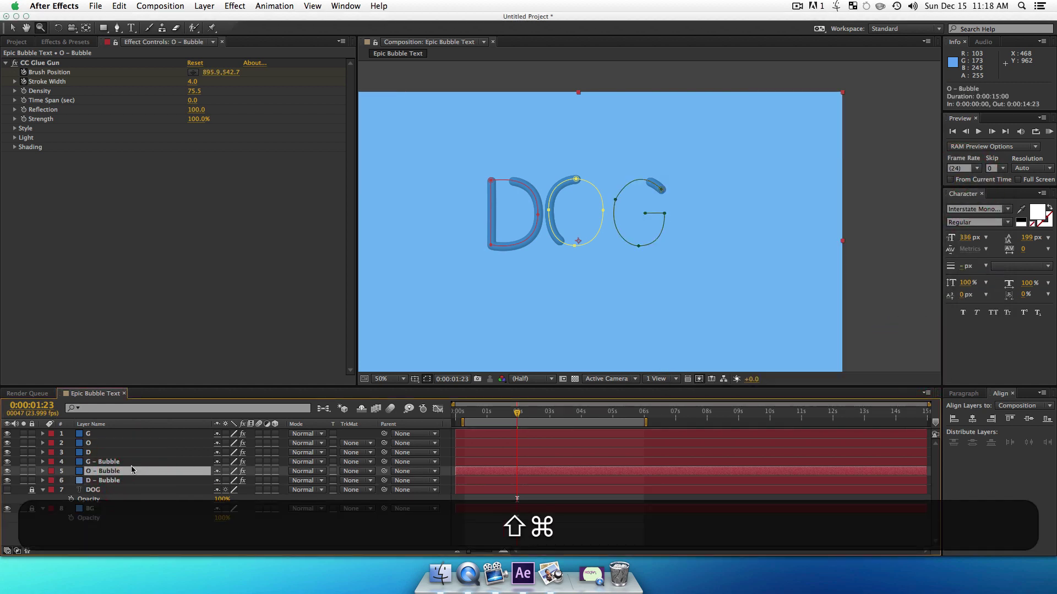
pyautogui.press('shift+super+y')
pyautogui.click(796, 307)
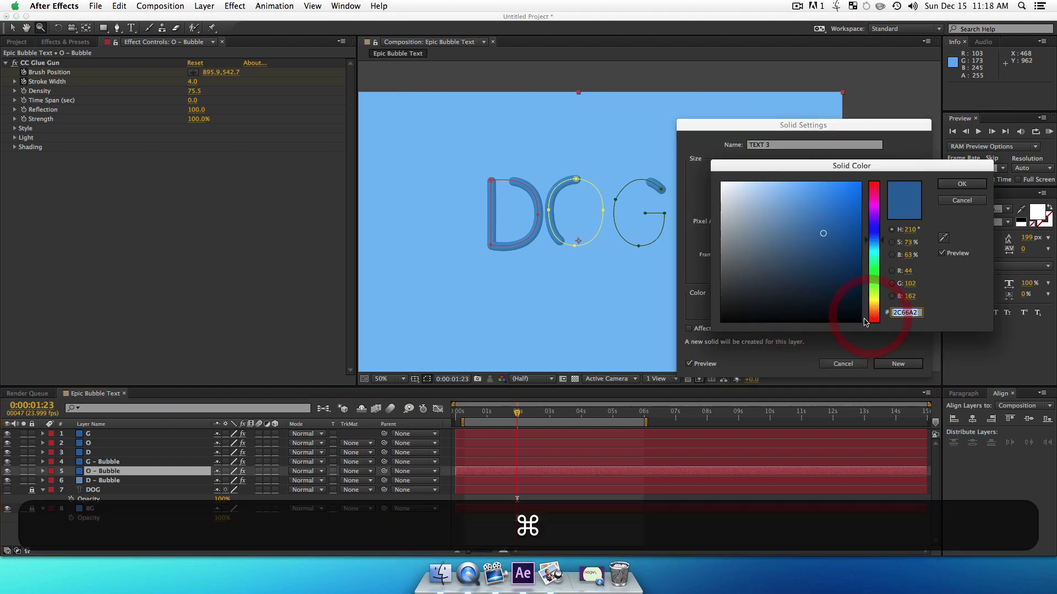
pyautogui.press('super+v')
pyautogui.click(961, 184)
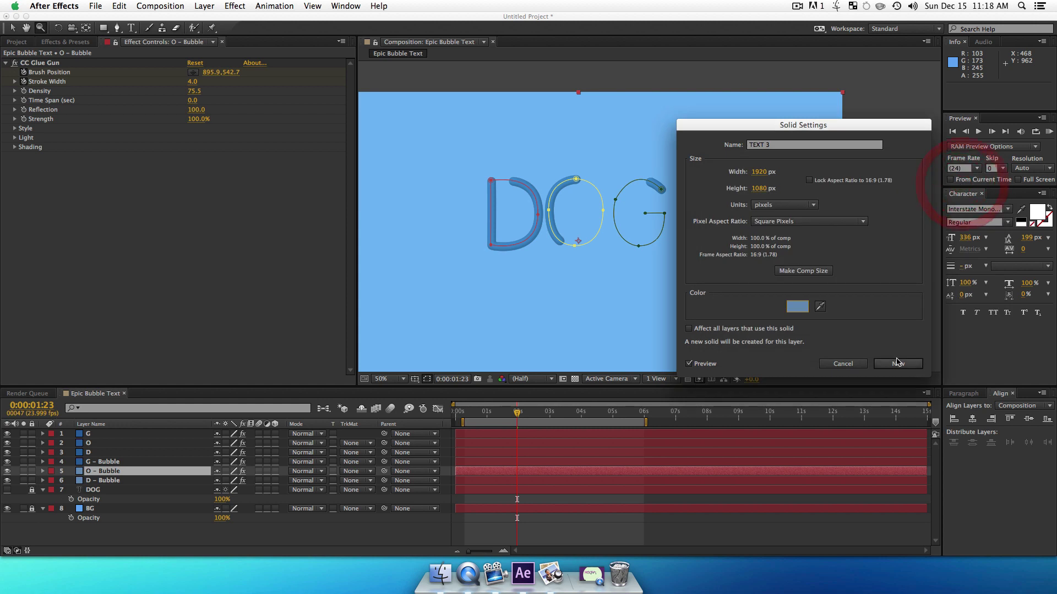
pyautogui.click(898, 364)
# Recolour the G - Bubble solid with the copied hex code 6B92BA and apply it as a new solid
pyautogui.click(143, 462)
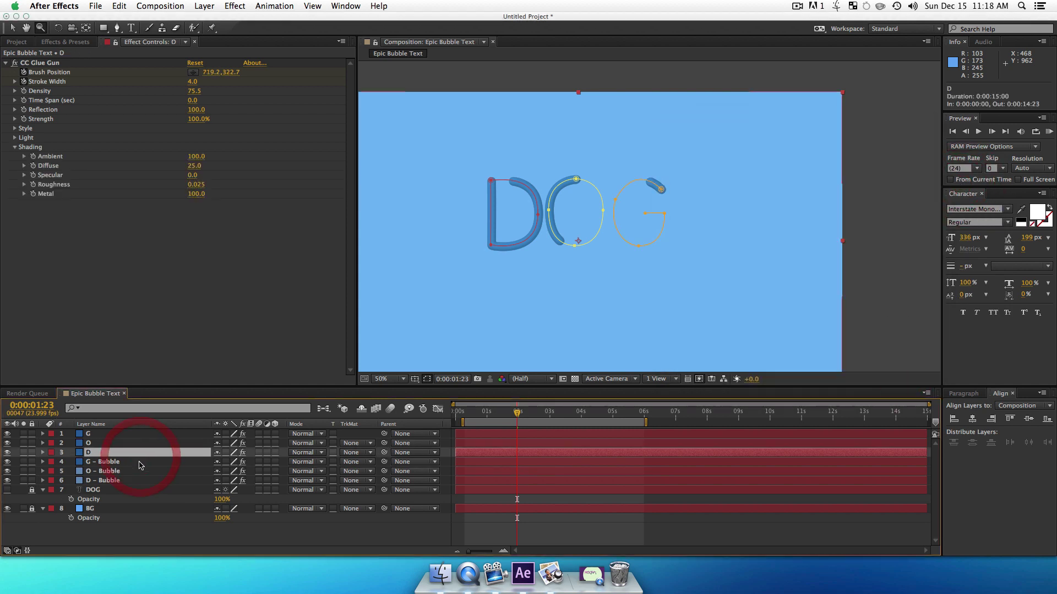
pyautogui.press('shift+super+v')
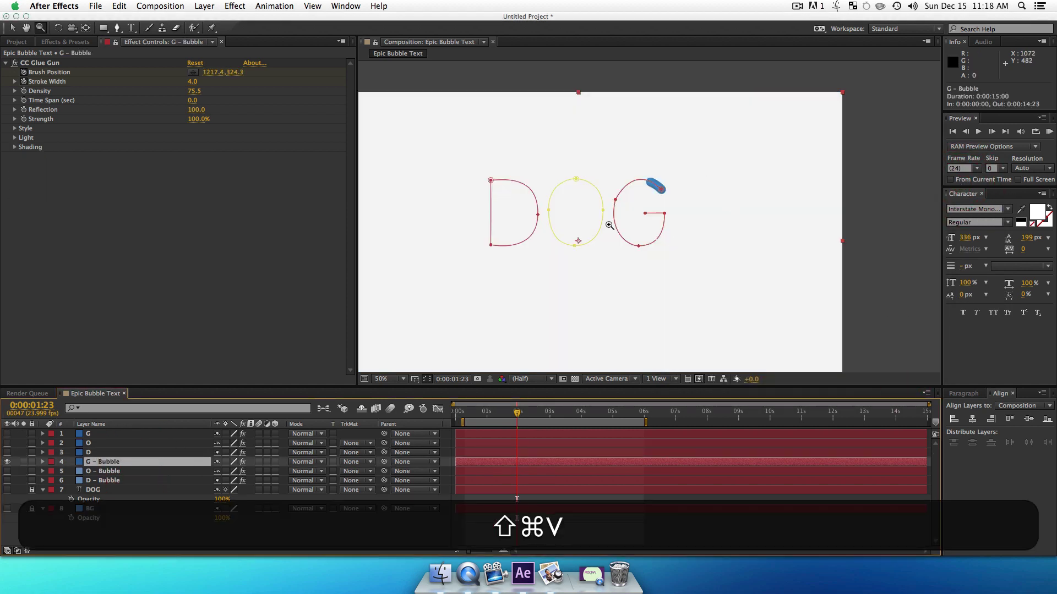
pyautogui.press('super+z')
pyautogui.press('shift+super+y')
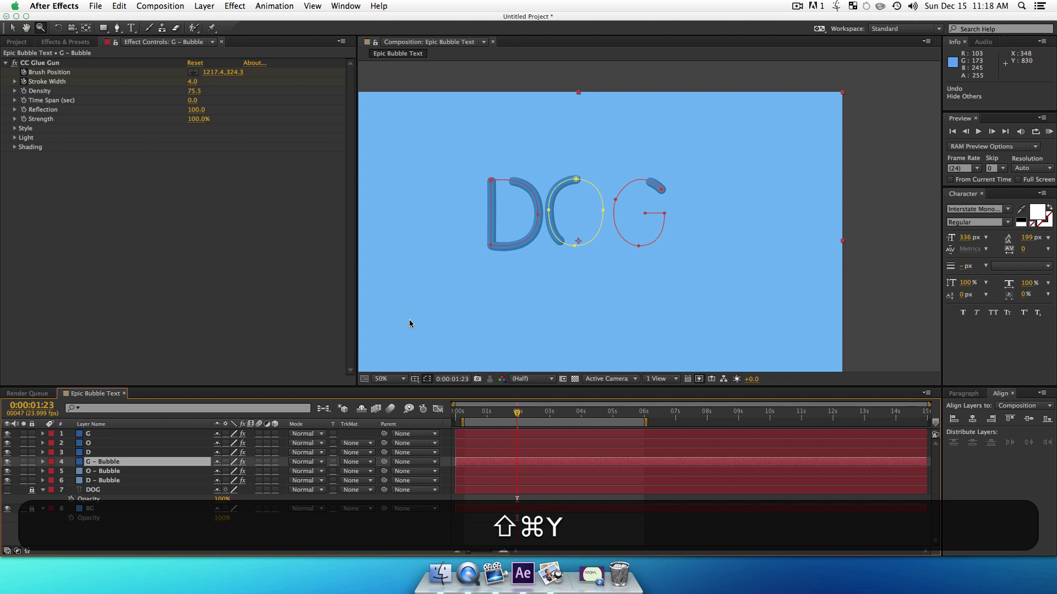
pyautogui.click(793, 308)
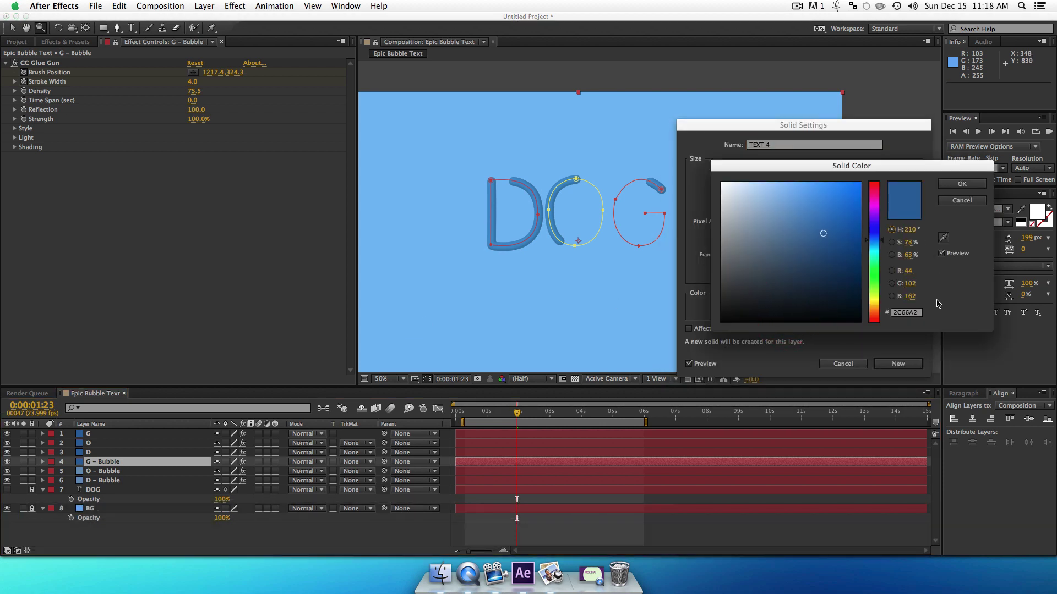
pyautogui.press('super+v')
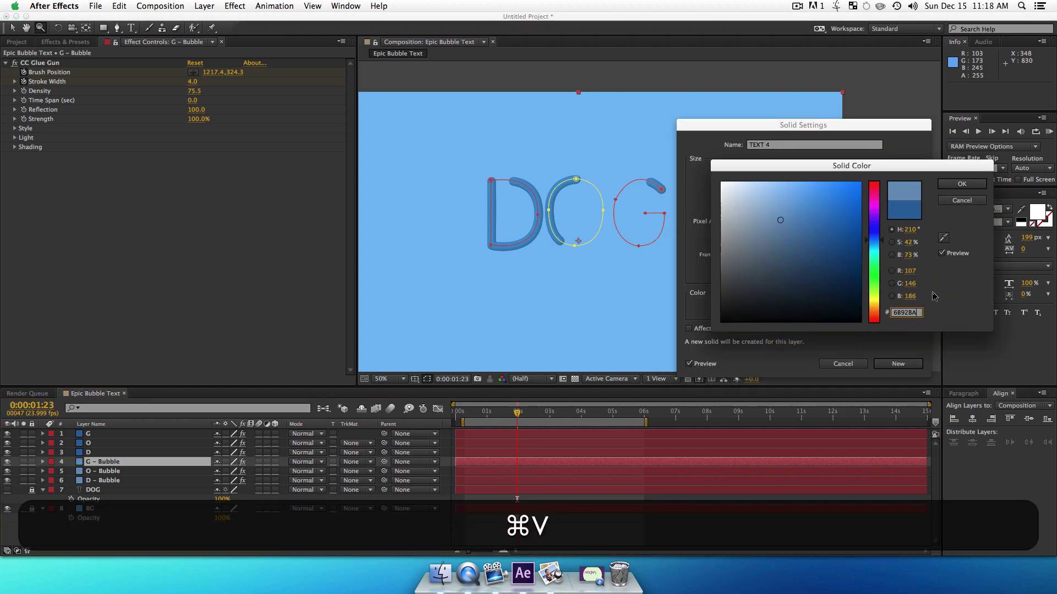
pyautogui.click(977, 187)
pyautogui.click(898, 363)
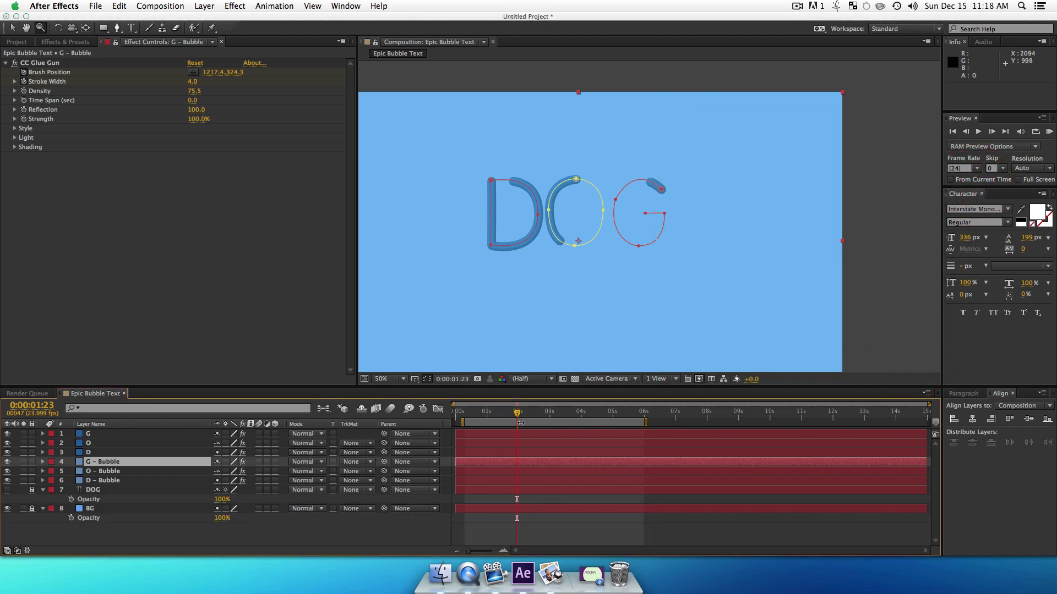
# Delete the CC Glue Gun effect from the G - Bubble, O - Bubble and D - Bubble layers
pyautogui.moveTo(517, 415)
pyautogui.mouseDown()
pyautogui.moveTo(485, 414)
pyautogui.moveTo(519, 424)
pyautogui.mouseUp()
pyautogui.press('v')
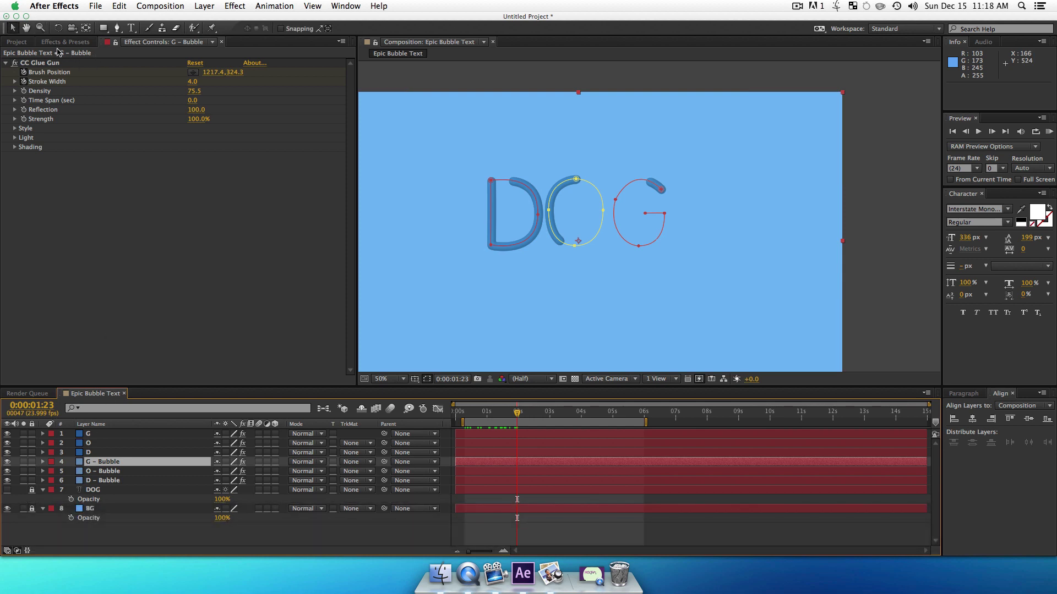
pyautogui.keyDown('shift'); pyautogui.click(114, 481); pyautogui.keyUp('shift')
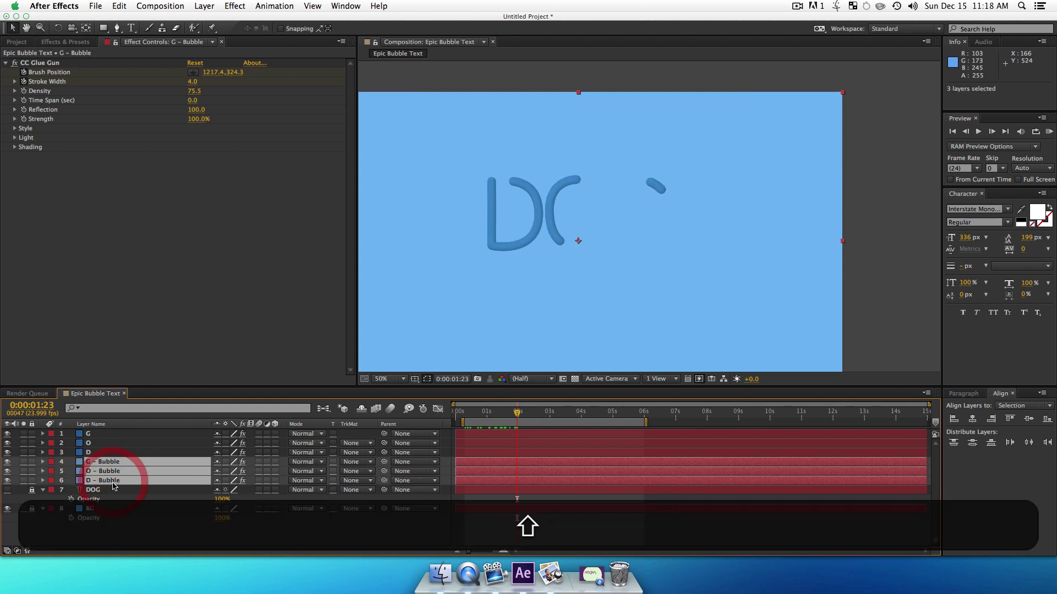
pyautogui.press('u')
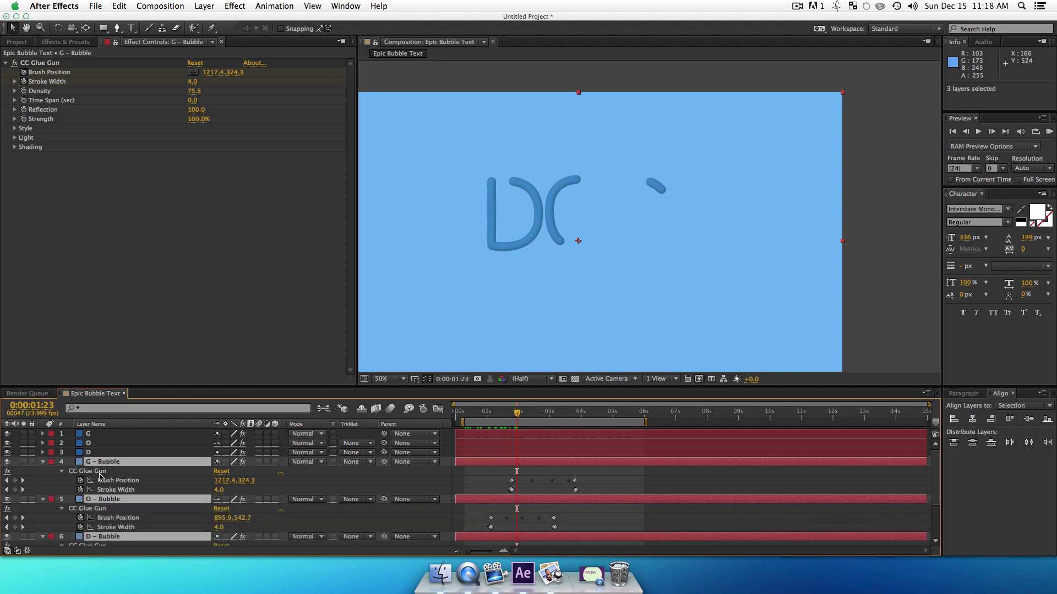
pyautogui.click(100, 472)
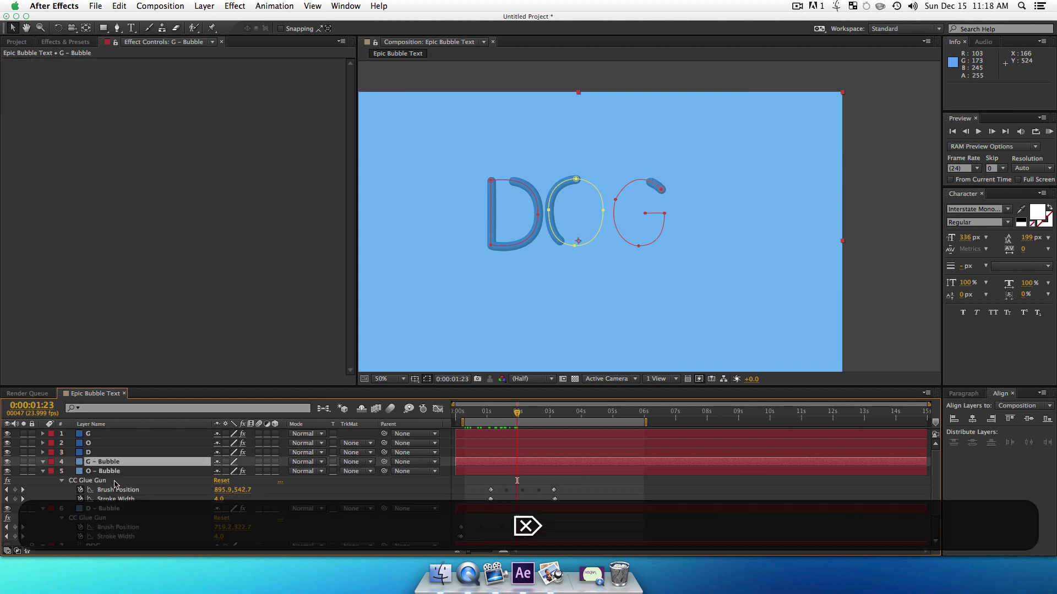
pyautogui.click(102, 482)
pyautogui.press('Delete')
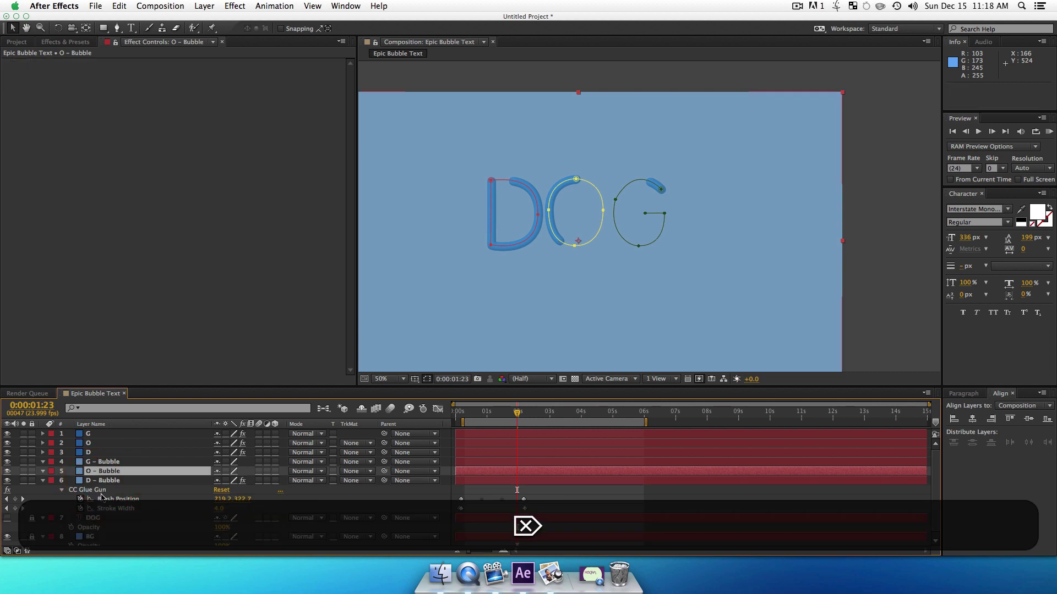
pyautogui.click(102, 490)
pyautogui.press('Delete')
pyautogui.click(132, 278)
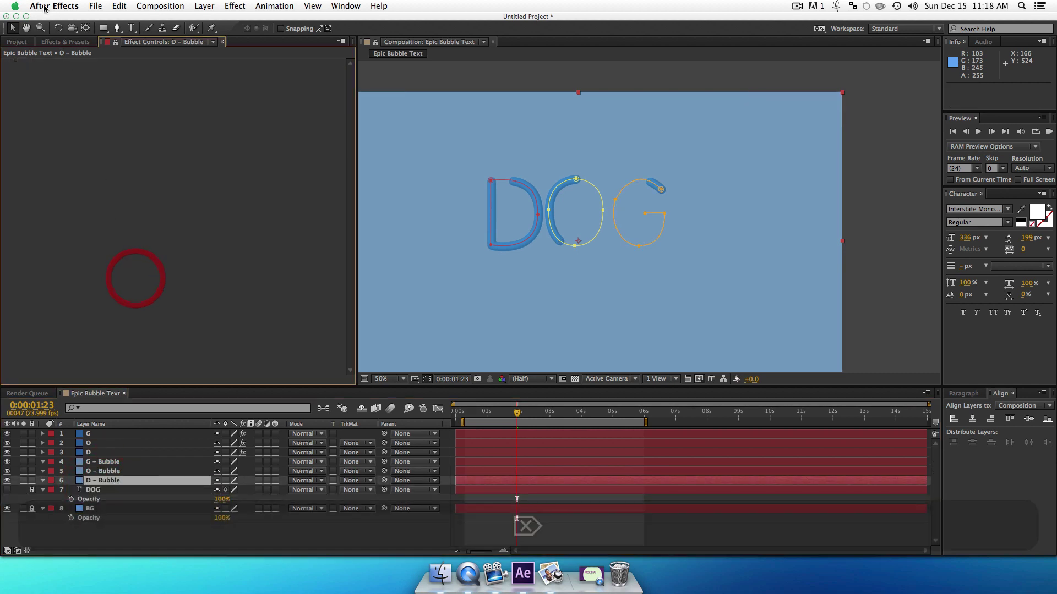
# Search the effects for "mercu" and apply CC Mr. Mercury to the D - Bubble layer
pyautogui.click(54, 42)
pyautogui.moveTo(95, 55); pyautogui.dragTo(2, 50)
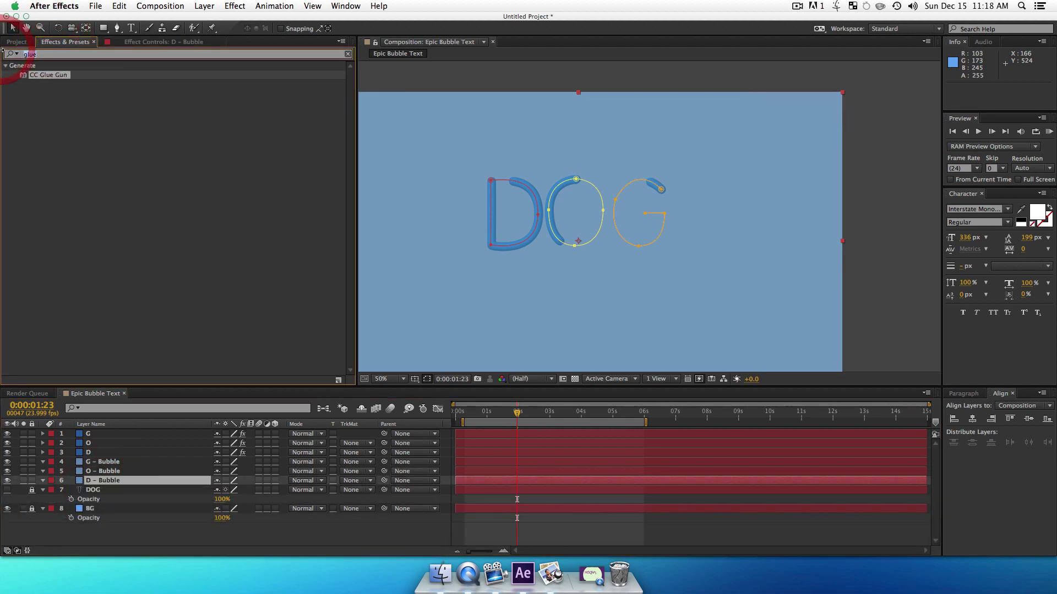
pyautogui.write('mercury')
pyautogui.press('BackSpace')
pyautogui.press('BackSpace')
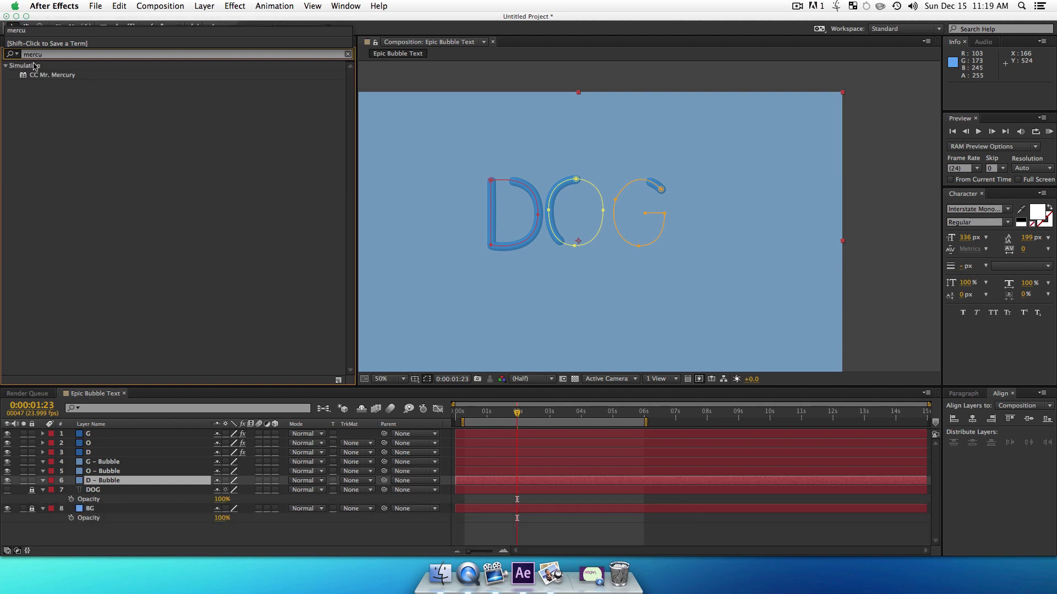
pyautogui.moveTo(55, 79); pyautogui.dragTo(113, 483)
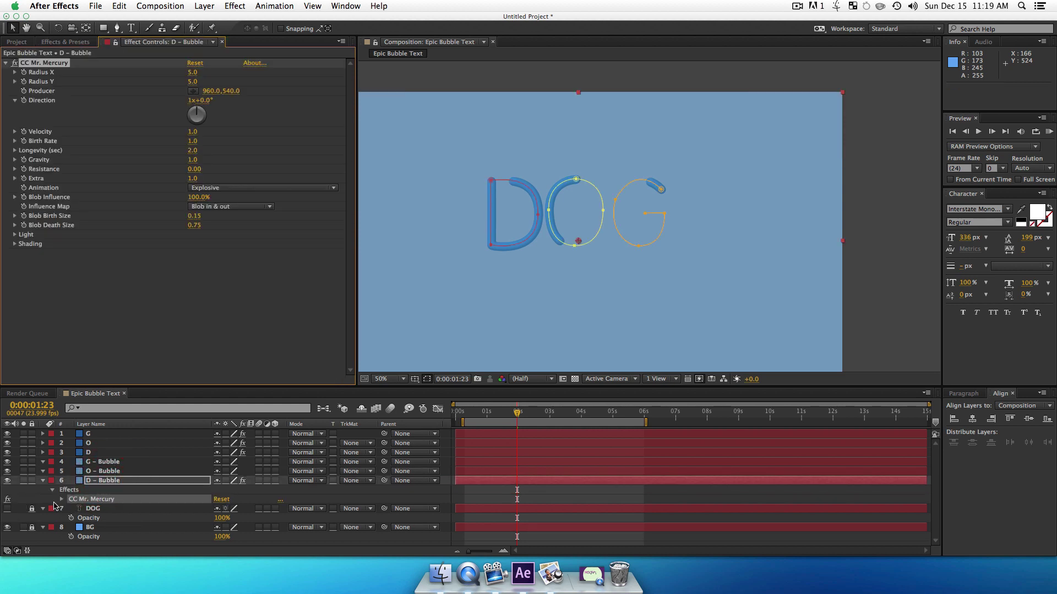
# Play a short preview of the composition and return the playhead to 0:00:00:00
pyautogui.press('space')
pyautogui.press('space')
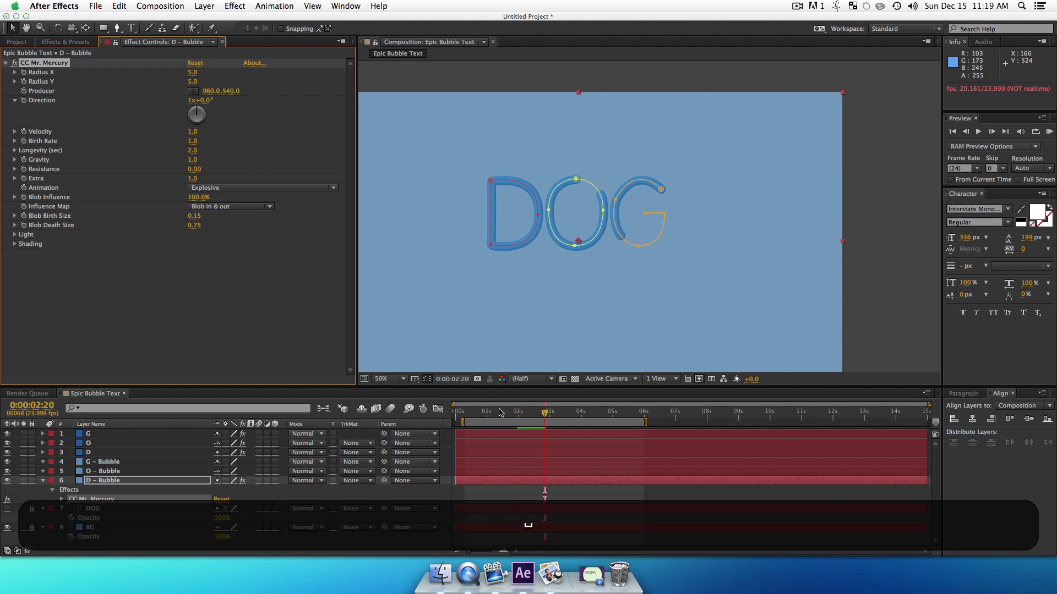
pyautogui.moveTo(499, 413)
pyautogui.mouseDown()
pyautogui.moveTo(503, 432)
pyautogui.moveTo(483, 437)
pyautogui.moveTo(477, 417)
pyautogui.moveTo(415, 431)
pyautogui.mouseUp()
# Expand the CC Mr. Mercury properties on D - Bubble and copy the Mask Path of Mask 1 from the D layer
pyautogui.click(82, 500)
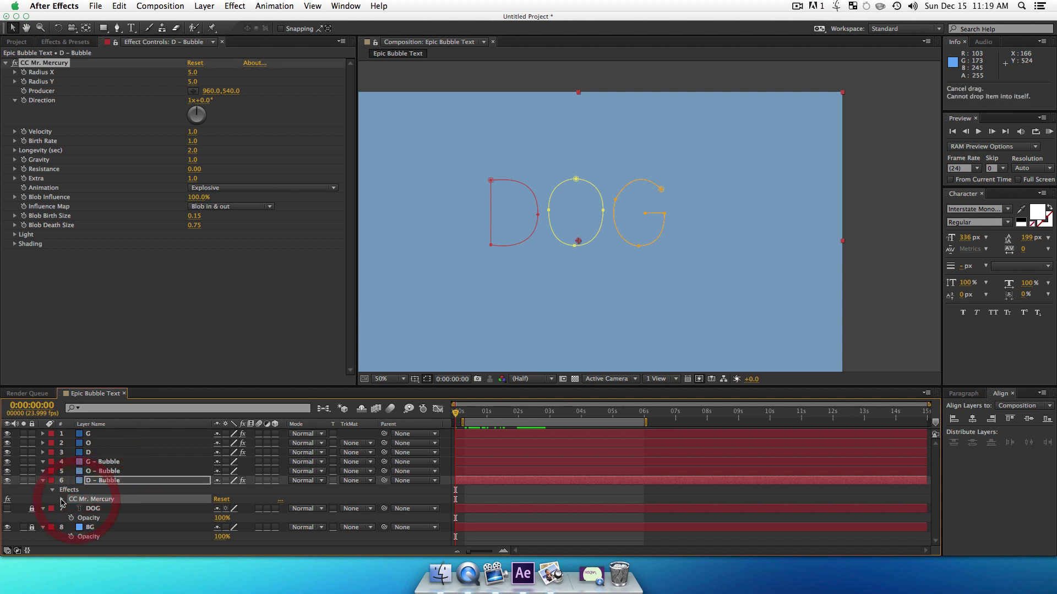
pyautogui.click(62, 499)
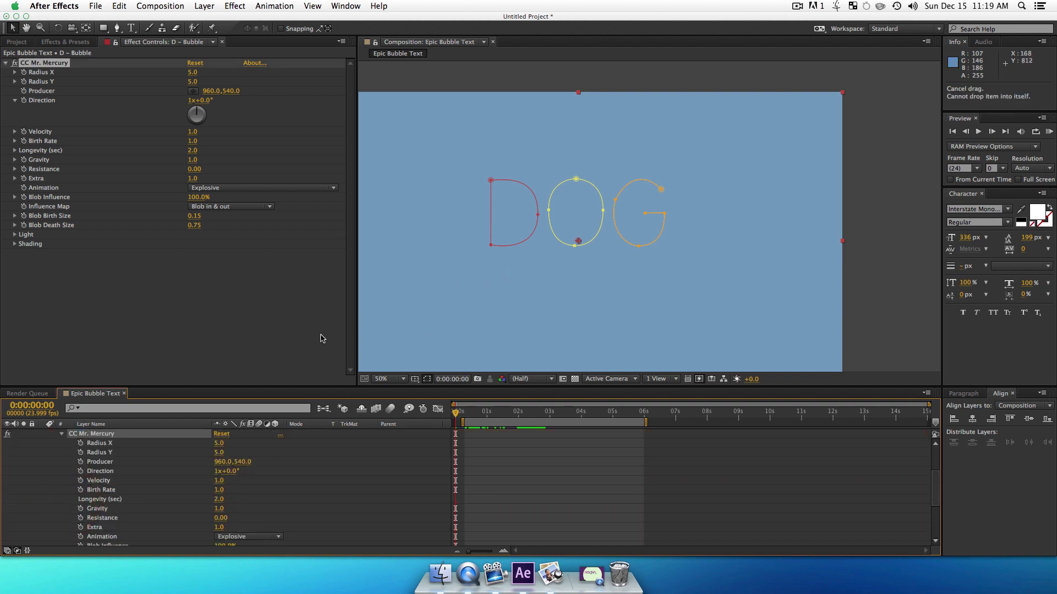
pyautogui.scroll(4, 118, 467)
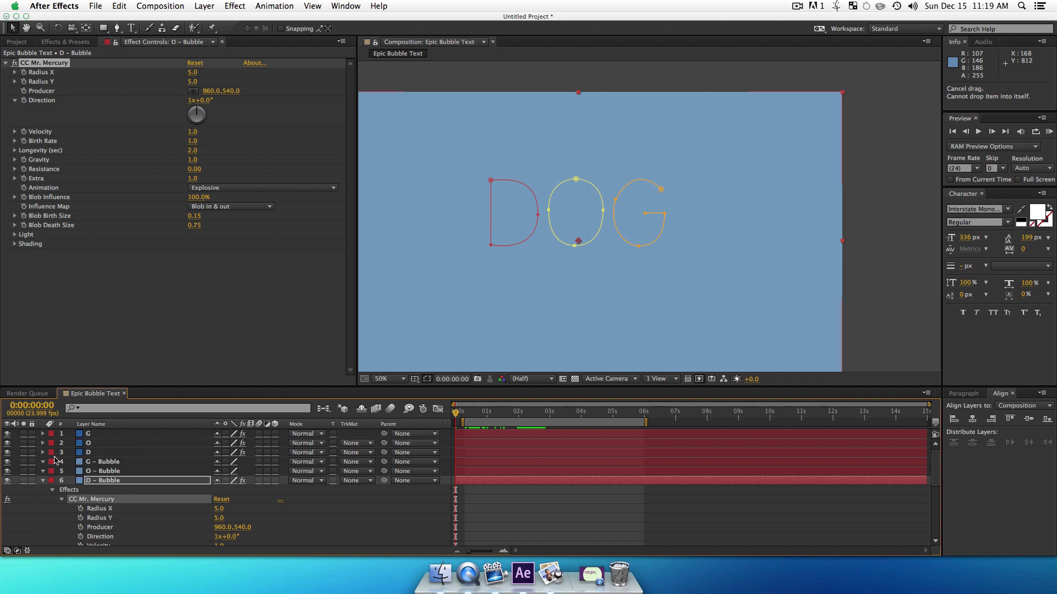
pyautogui.click(42, 453)
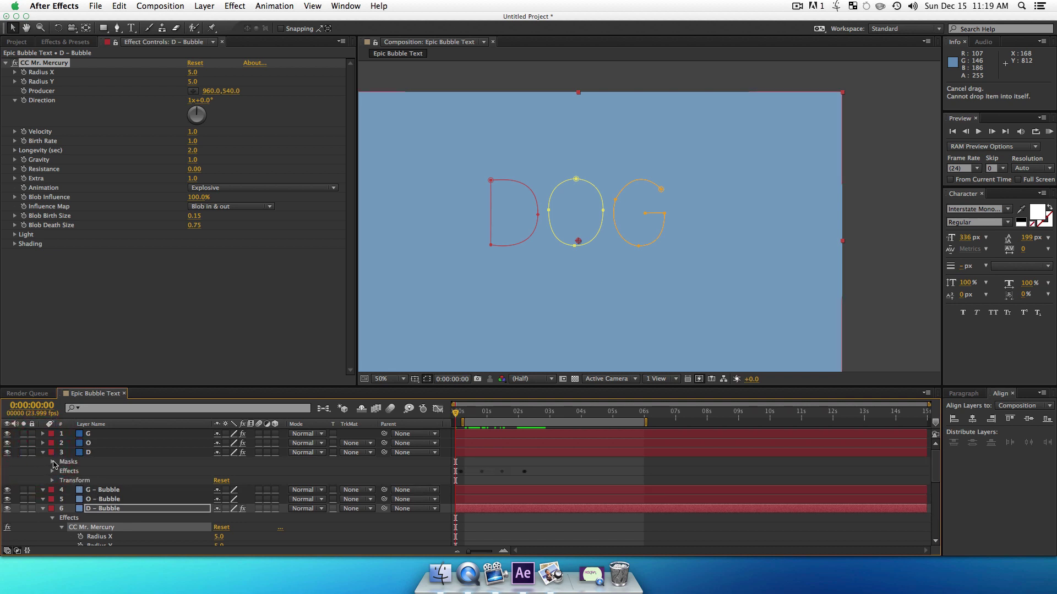
pyautogui.click(52, 461)
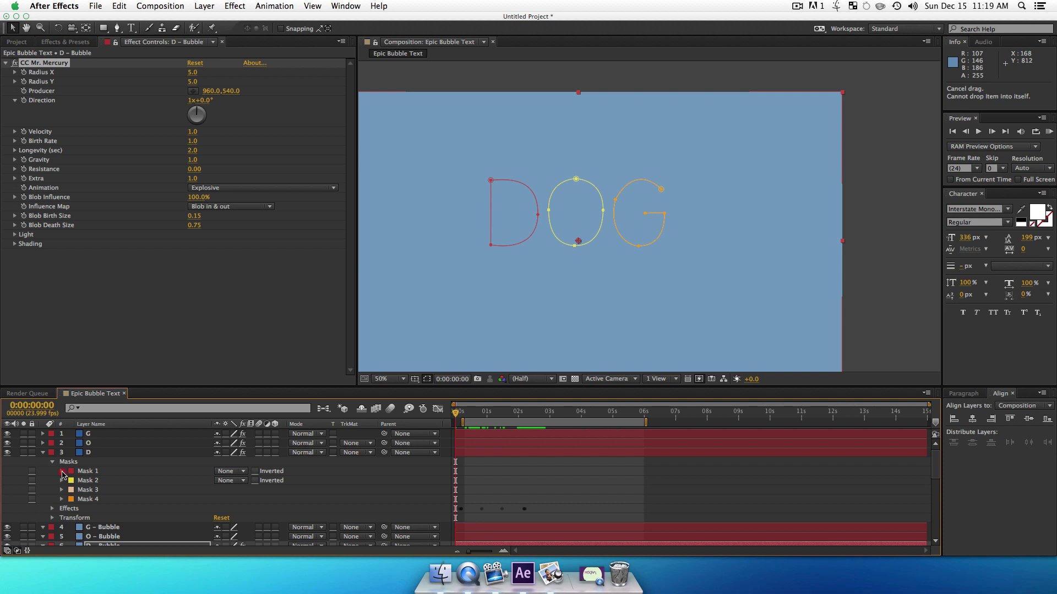
pyautogui.click(62, 471)
pyautogui.click(108, 481)
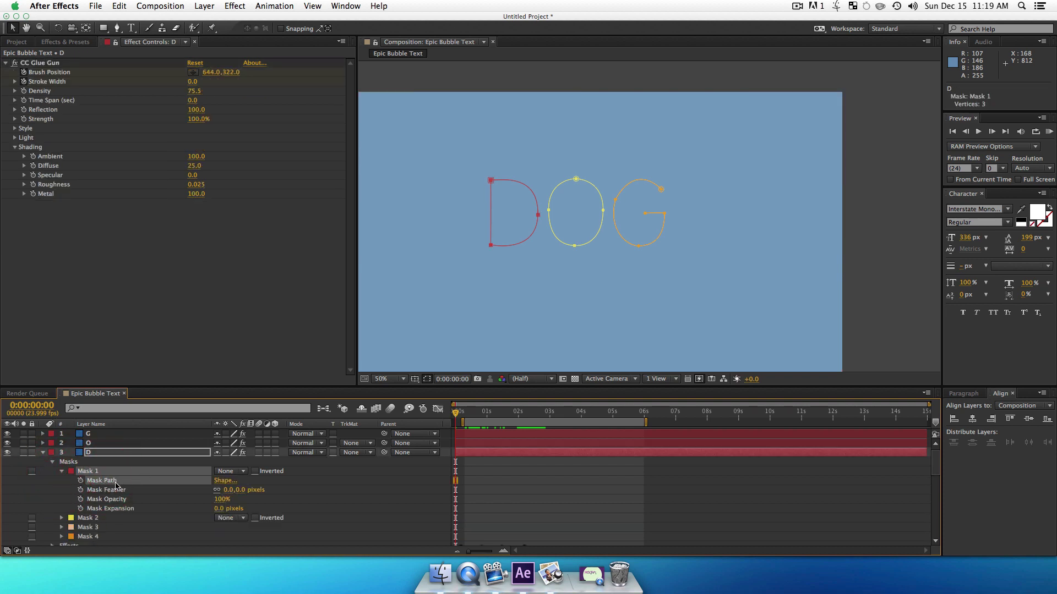
pyautogui.press('super+c')
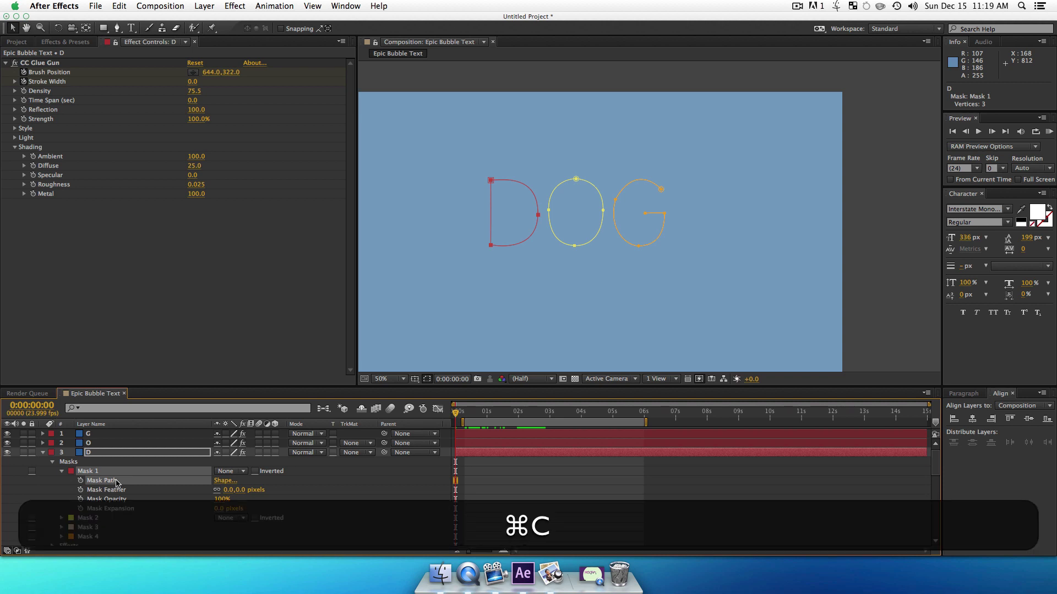
# Paste the copied mask path onto the CC Mr. Mercury Producer property of D - Bubble and scrub to 0:00:01:08
pyautogui.scroll(-10, 128, 477)
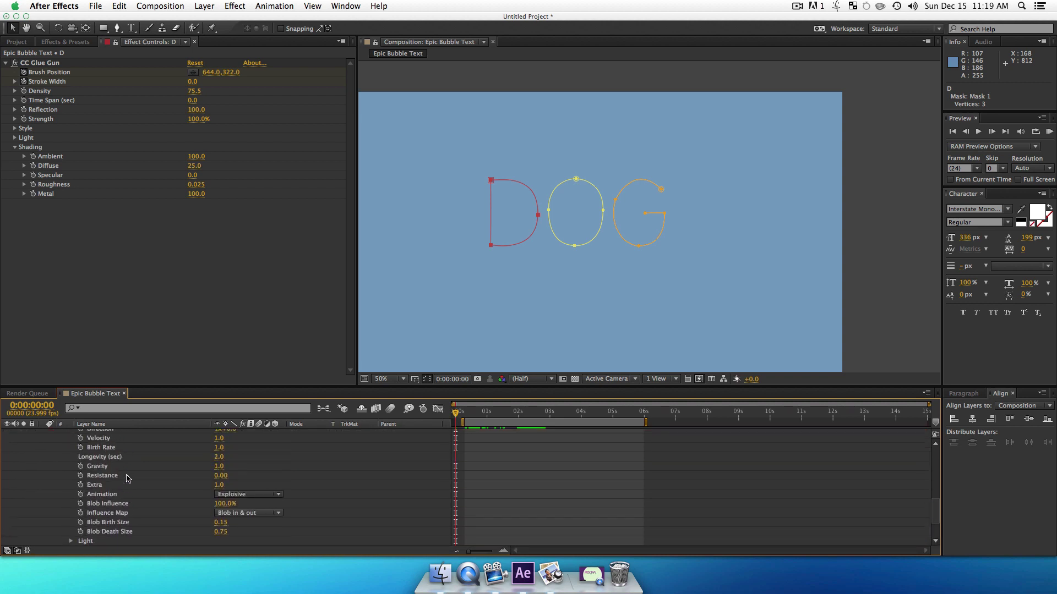
pyautogui.scroll(4, 127, 479)
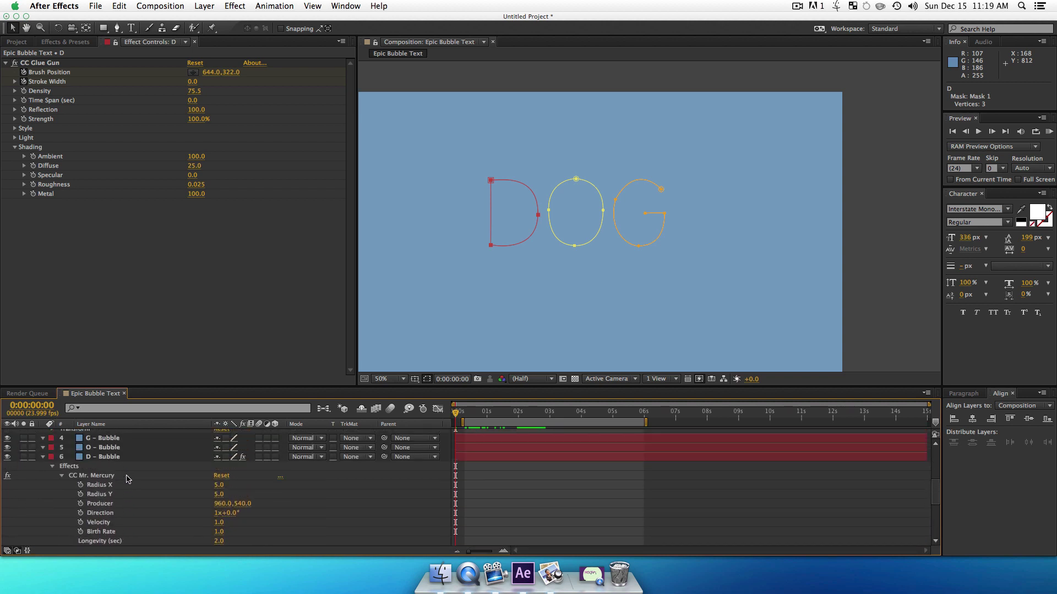
pyautogui.click(112, 505)
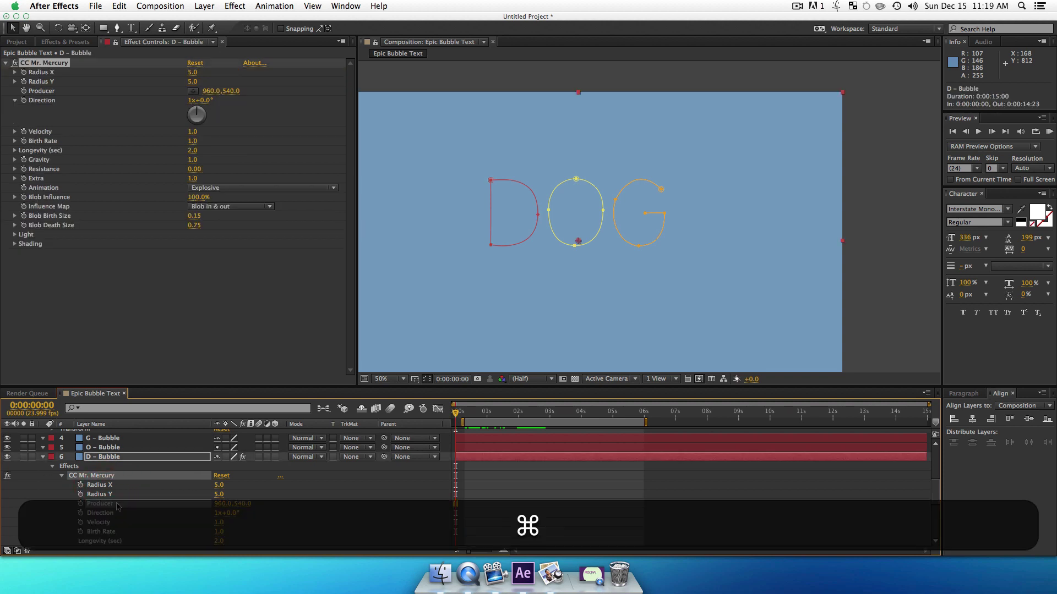
pyautogui.press('cmd+v')
pyautogui.moveTo(457, 414); pyautogui.dragTo(497, 416)
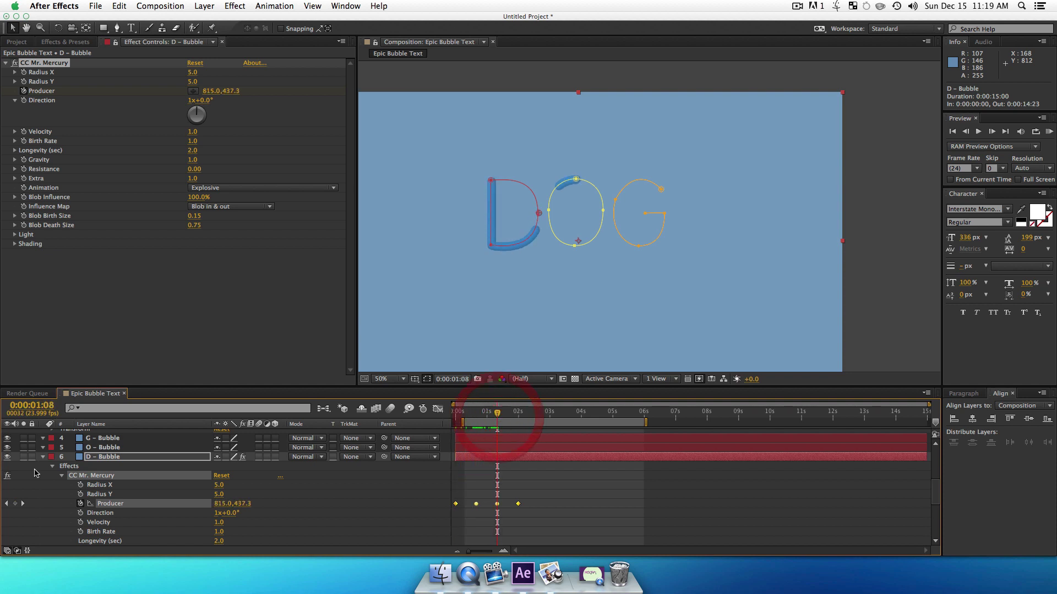
# Hide the O - Bubble and G - Bubble layers and extend the work area start back to 0:00:00:00
pyautogui.scroll(-1, 34, 472)
pyautogui.scroll(1, 31, 471)
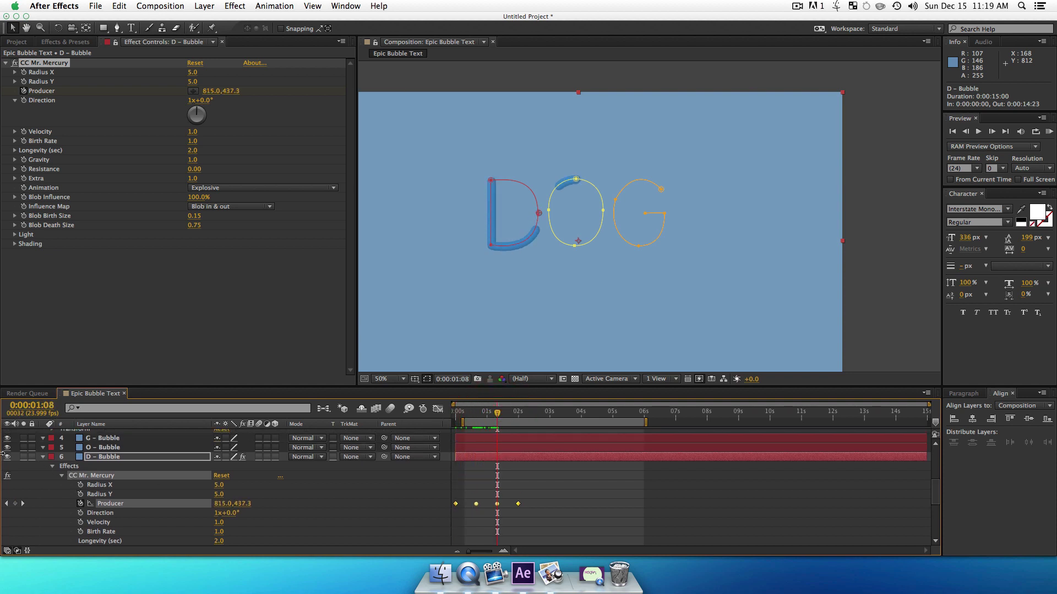
pyautogui.moveTo(7, 447); pyautogui.dragTo(7, 438)
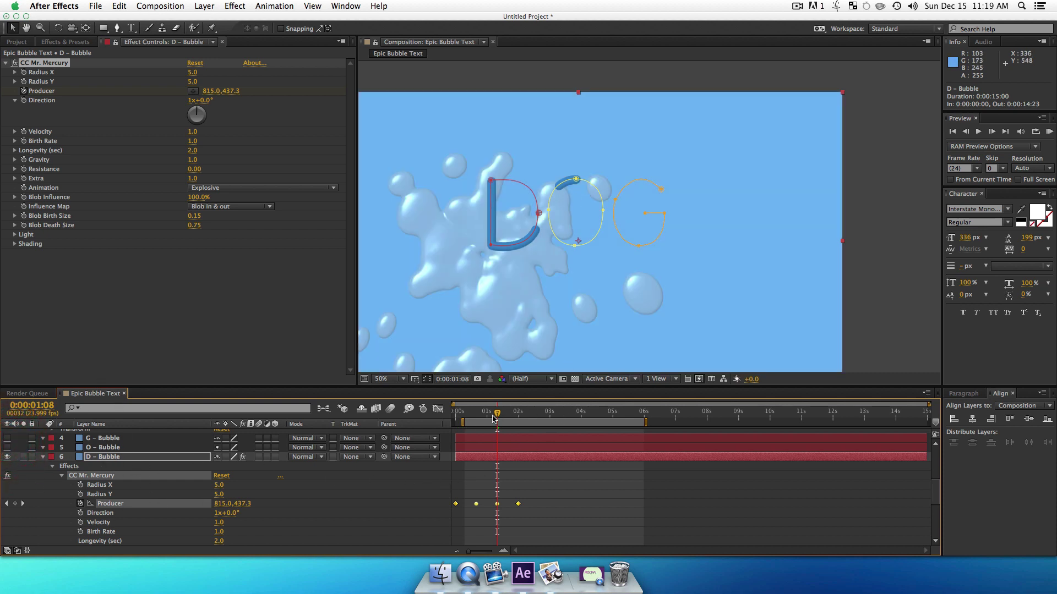
pyautogui.moveTo(486, 416)
pyautogui.mouseDown()
pyautogui.moveTo(467, 419)
pyautogui.moveTo(503, 423)
pyautogui.mouseUp()
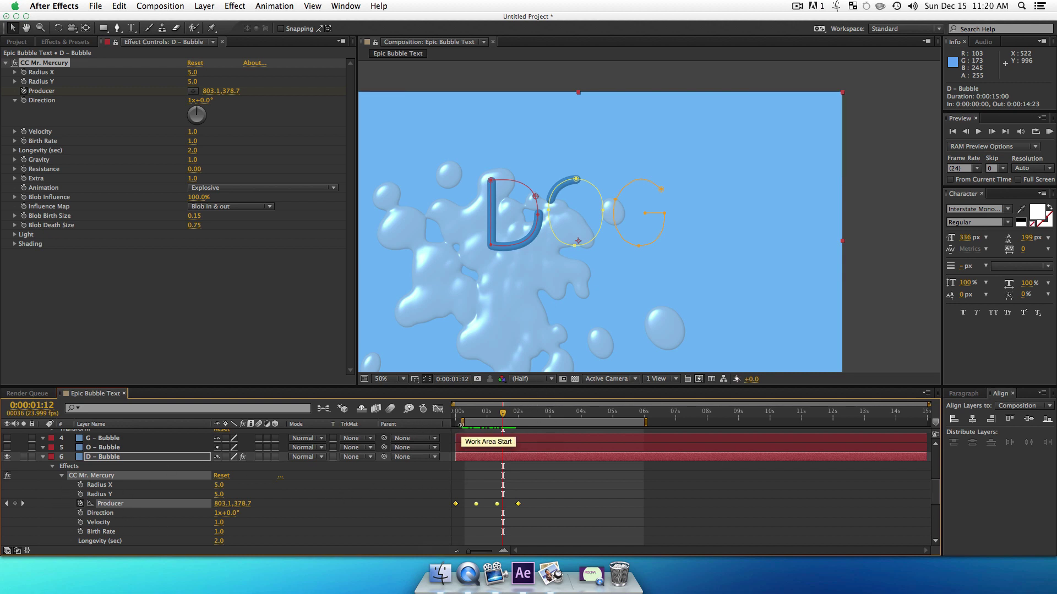
pyautogui.moveTo(458, 428); pyautogui.dragTo(428, 428)
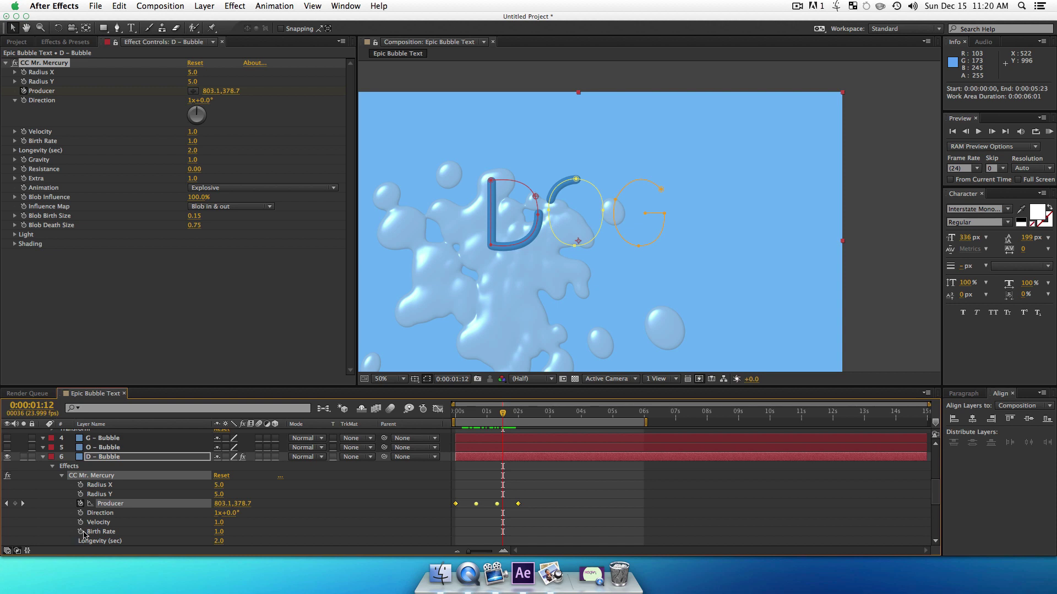
# Reveal the D layer's keyframes and move the playhead to its first Brush Position keyframe at 0:00:00:04
pyautogui.scroll(10, 137, 505)
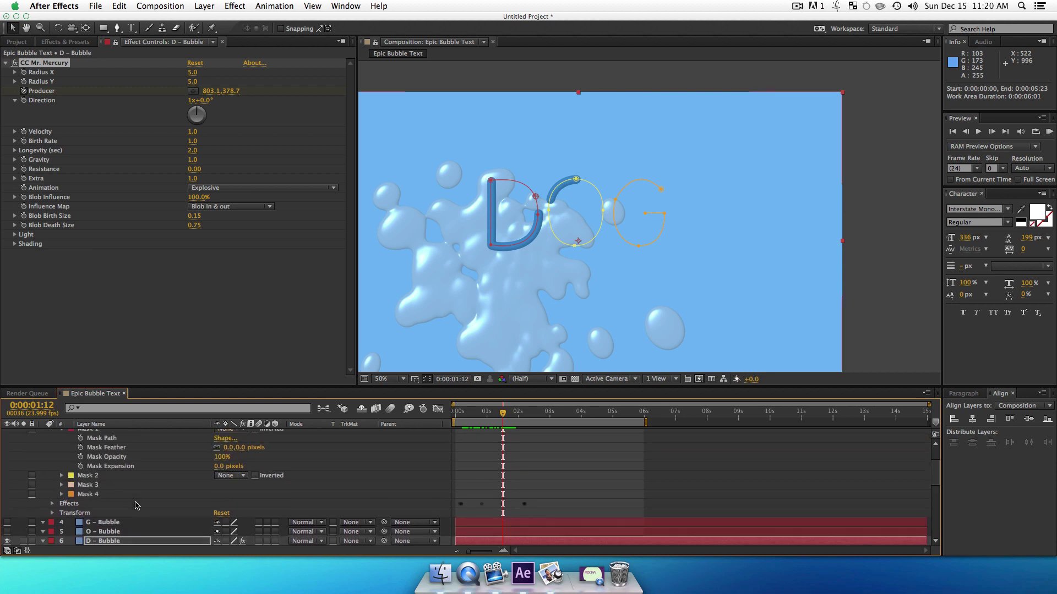
pyautogui.click(99, 453)
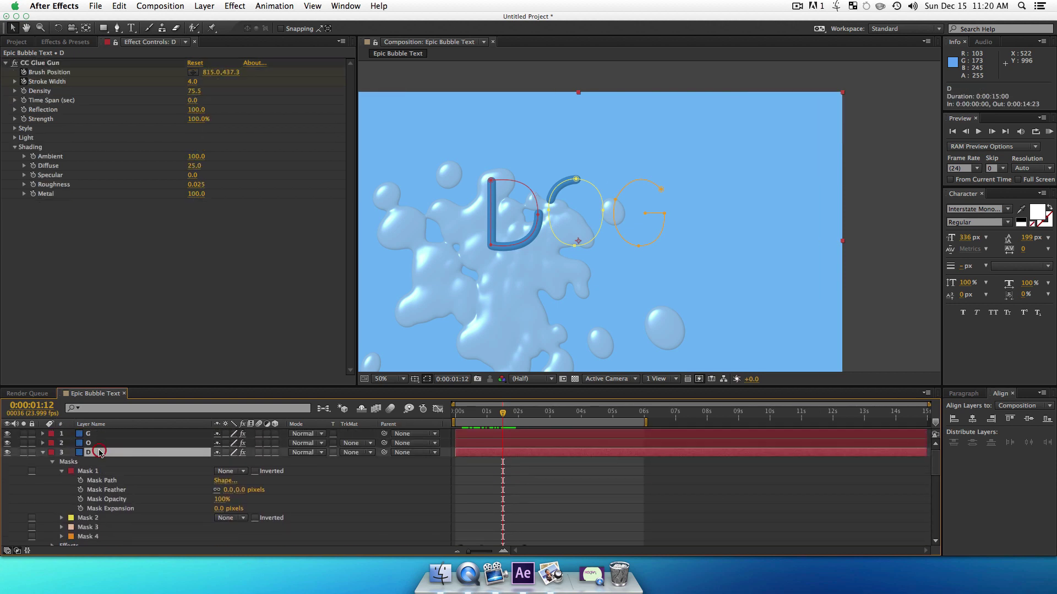
pyautogui.press('u')
pyautogui.scroll(-3, 523, 480)
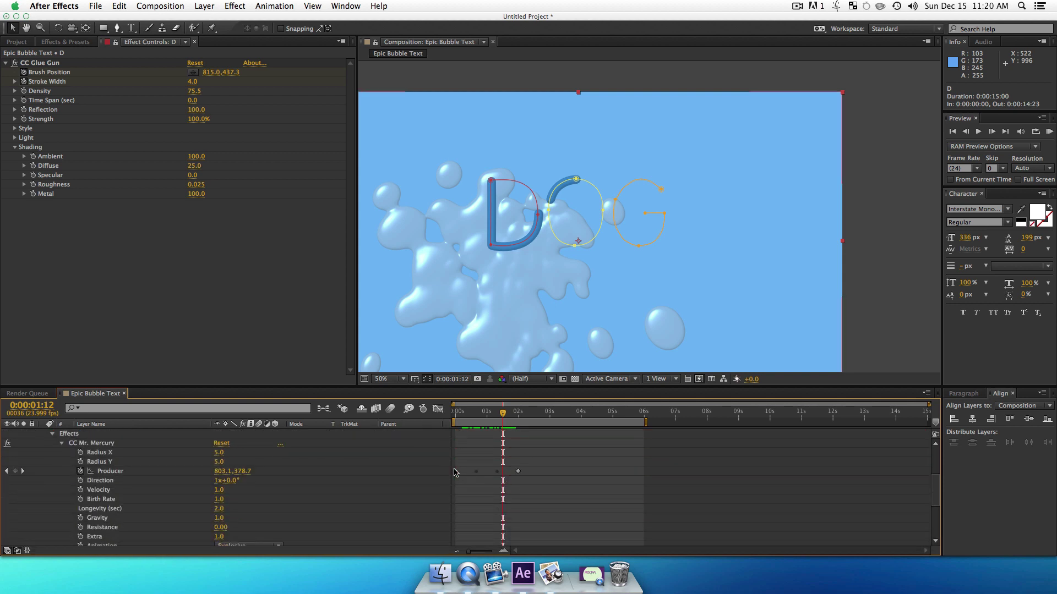
pyautogui.click(463, 414)
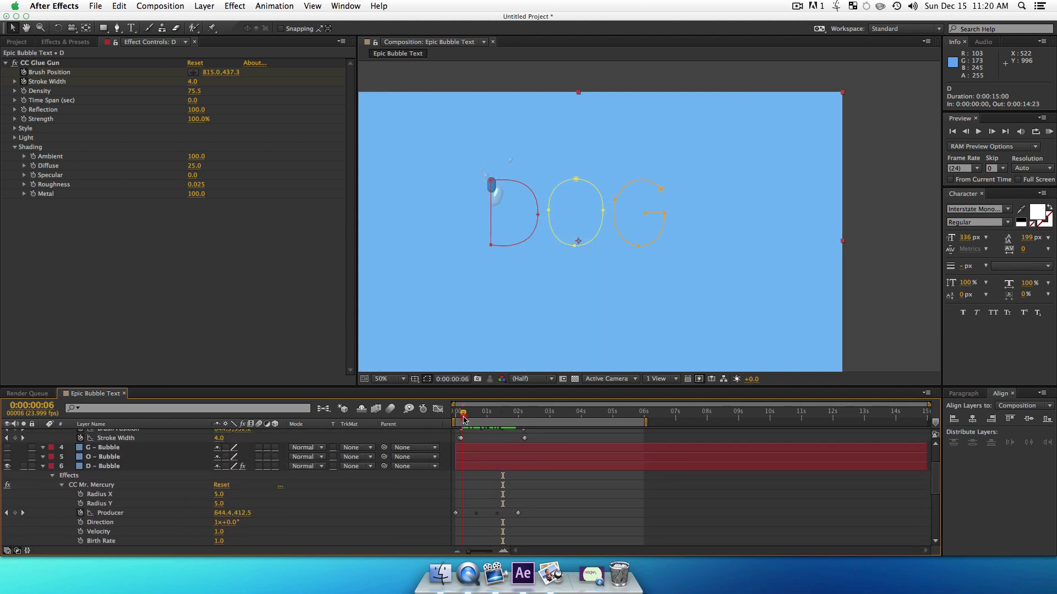
pyautogui.scroll(1, 26, 445)
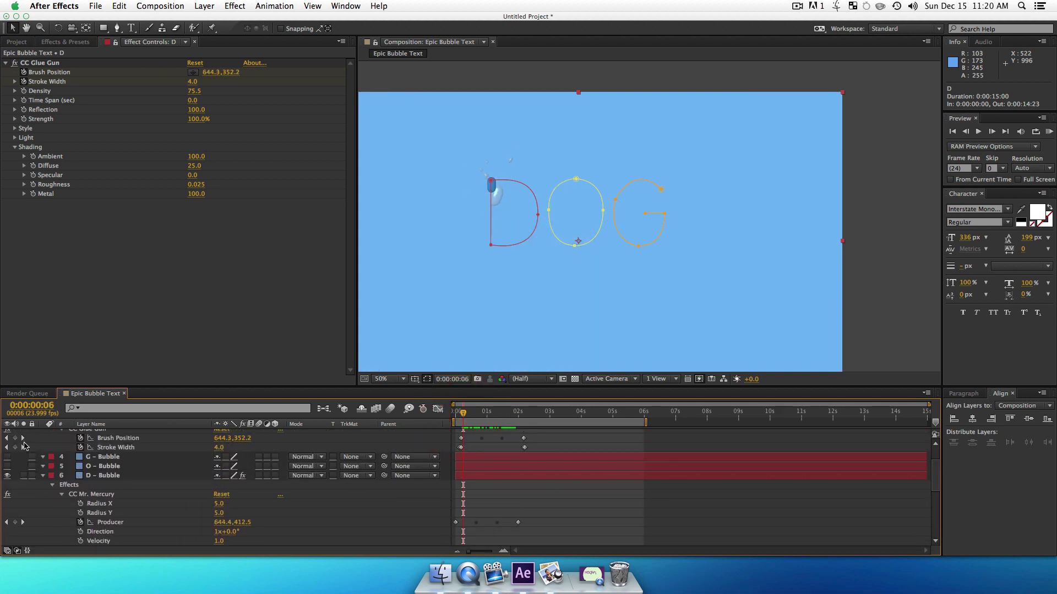
pyautogui.click(7, 438)
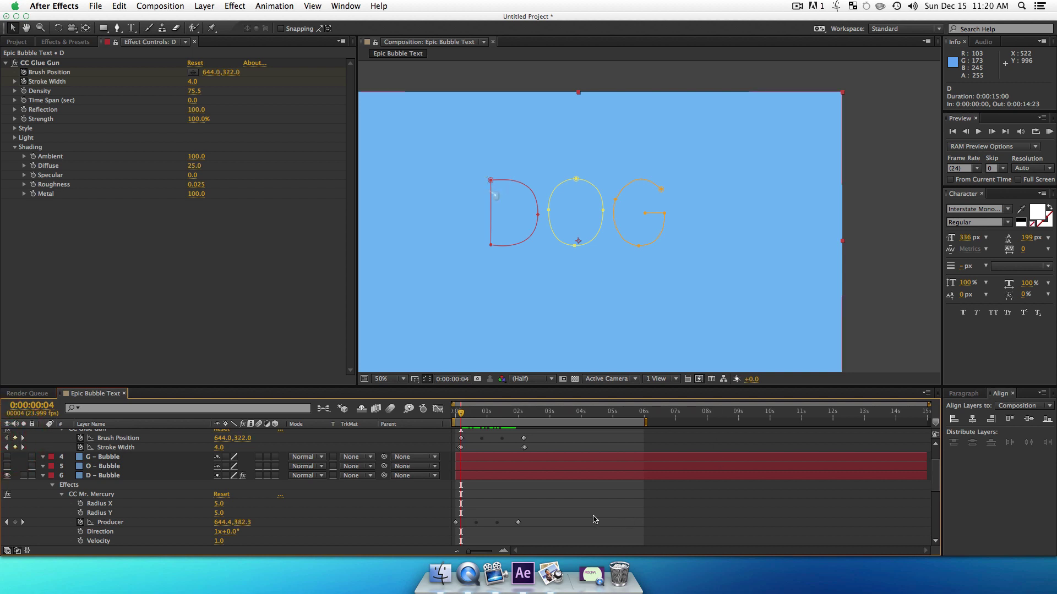
# Shift all Producer keyframes on D - Bubble so that the first one sits at 0:00:00:04
pyautogui.scroll(-4, 506, 520)
pyautogui.moveTo(535, 494); pyautogui.dragTo(460, 486)
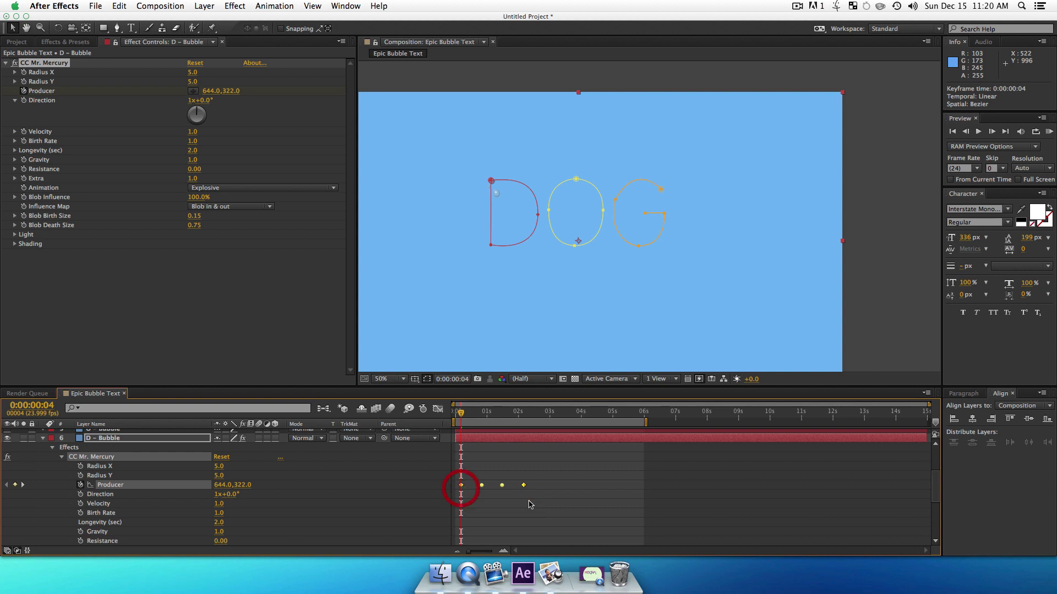
pyautogui.click(530, 504)
# Preview the bubble animation and park the playhead at 0:00:00:19
pyautogui.press('space')
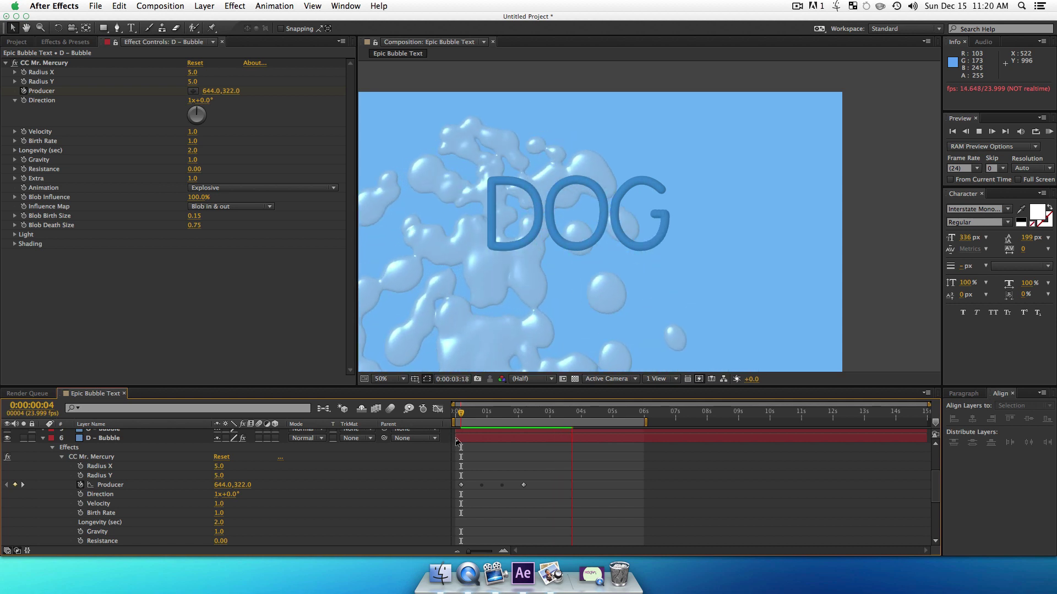
pyautogui.press('space')
pyautogui.click(482, 414)
pyautogui.moveTo(483, 414)
pyautogui.mouseDown()
pyautogui.moveTo(502, 426)
pyautogui.moveTo(480, 425)
pyautogui.mouseUp()
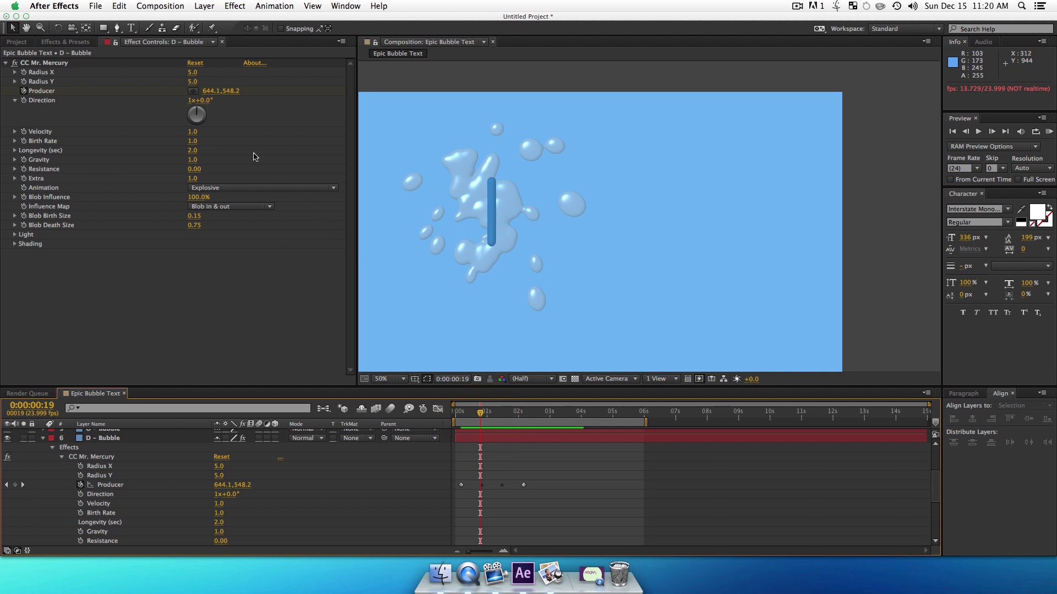
# Set both Radius X and Radius Y of CC Mr. Mercury on D - Bubble to 0
pyautogui.click(192, 72)
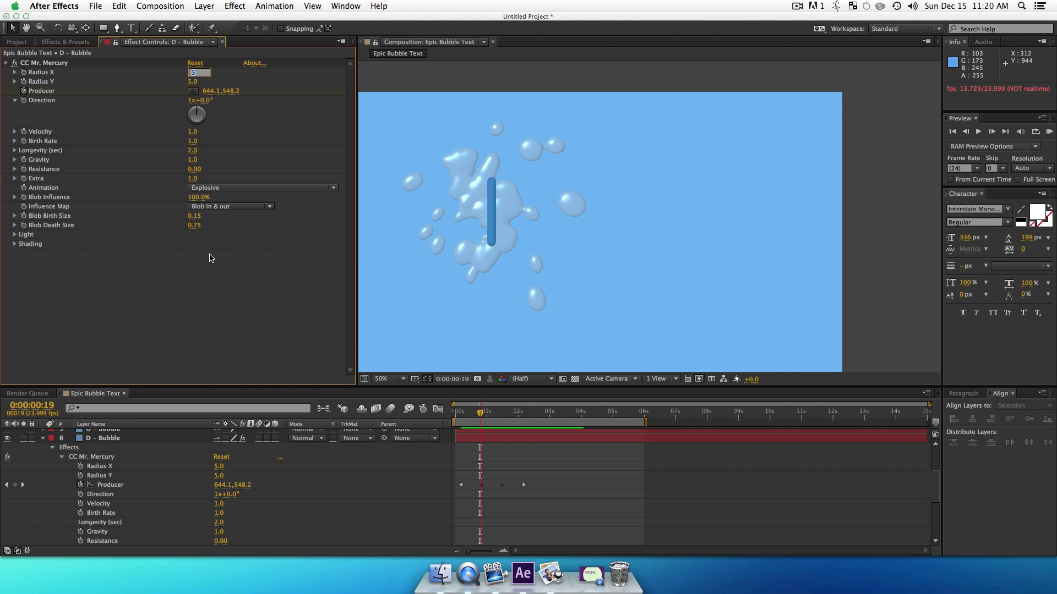
pyautogui.write('0')
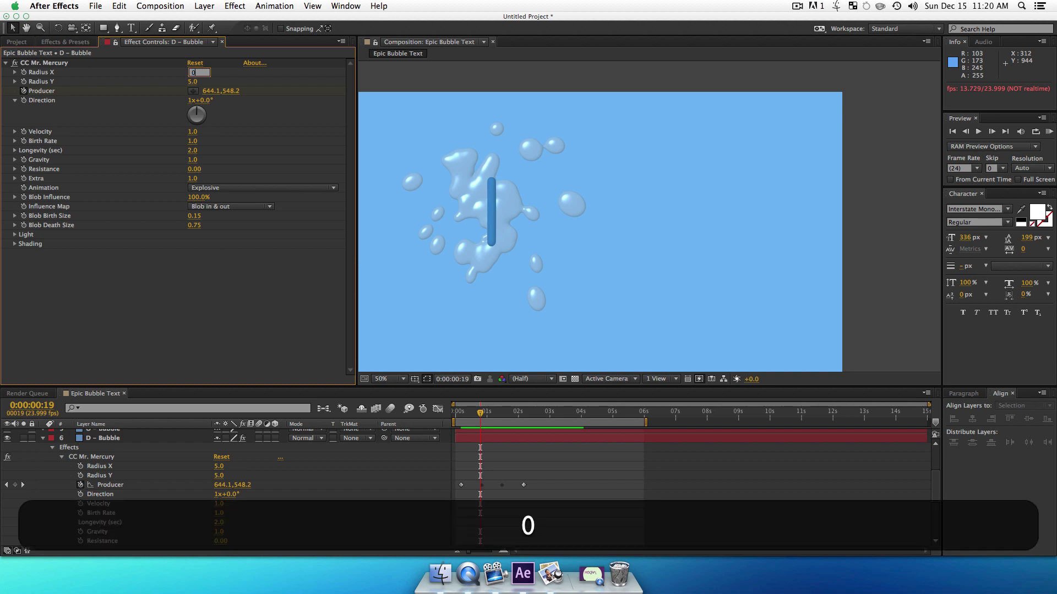
pyautogui.press('Tab')
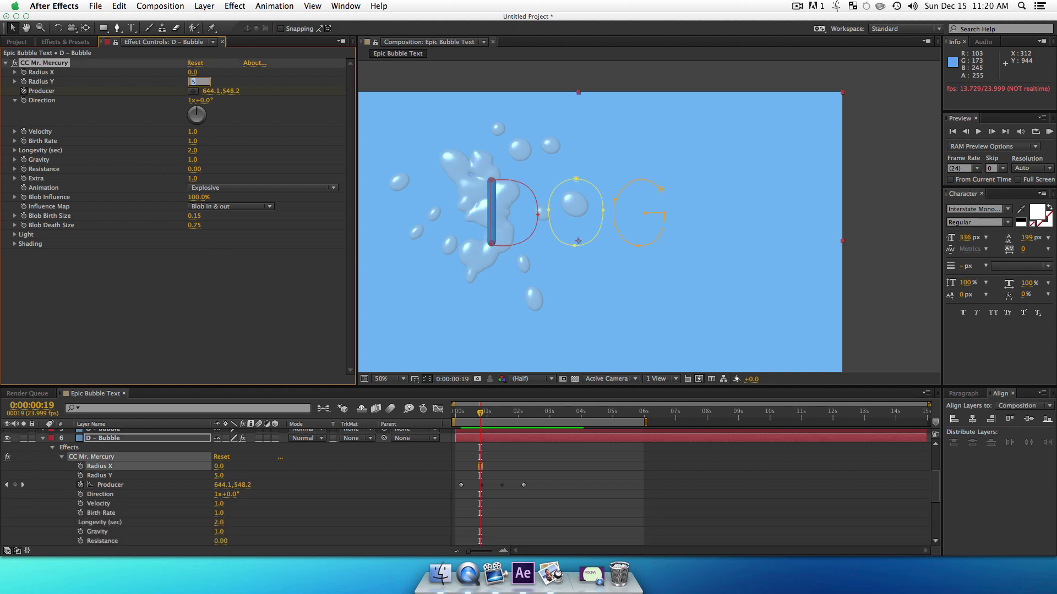
pyautogui.write('0')
pyautogui.press('Tab')
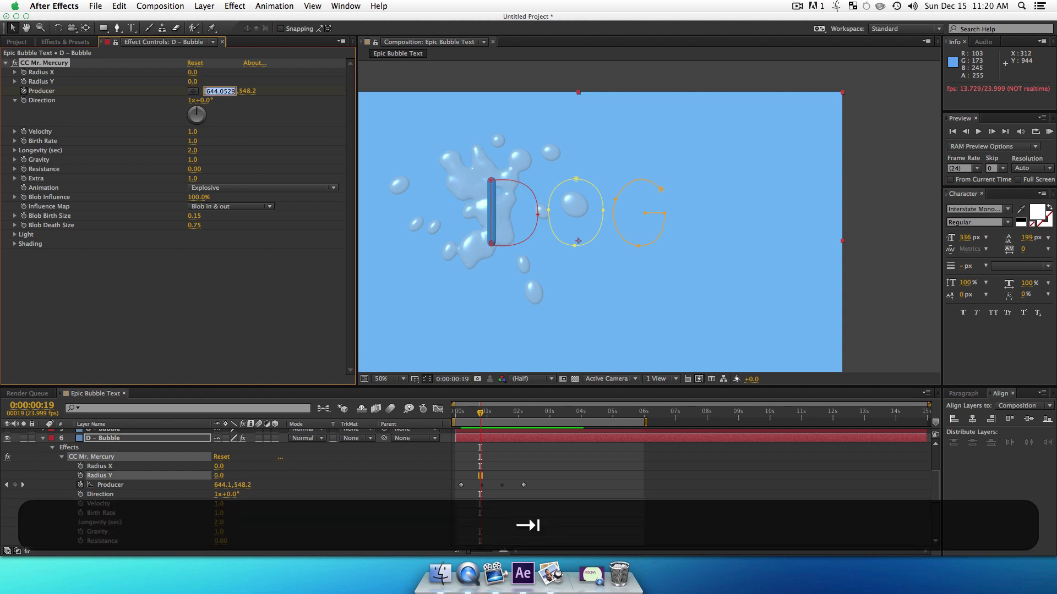
pyautogui.click(220, 281)
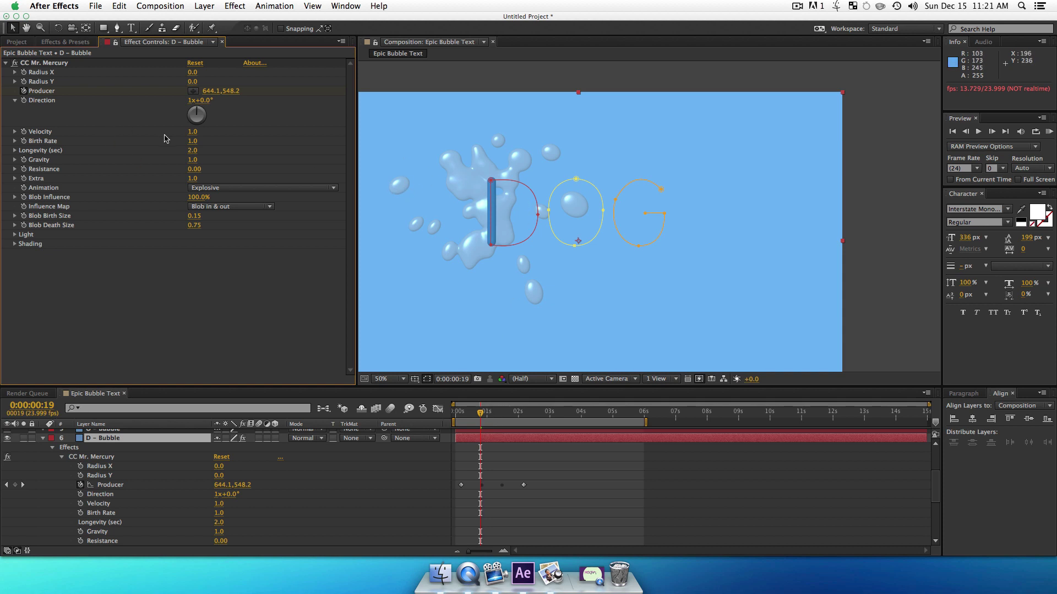
# Set the CC Mr. Mercury Velocity on D - Bubble to 0.4
pyautogui.click(192, 132)
pyautogui.write('0.')
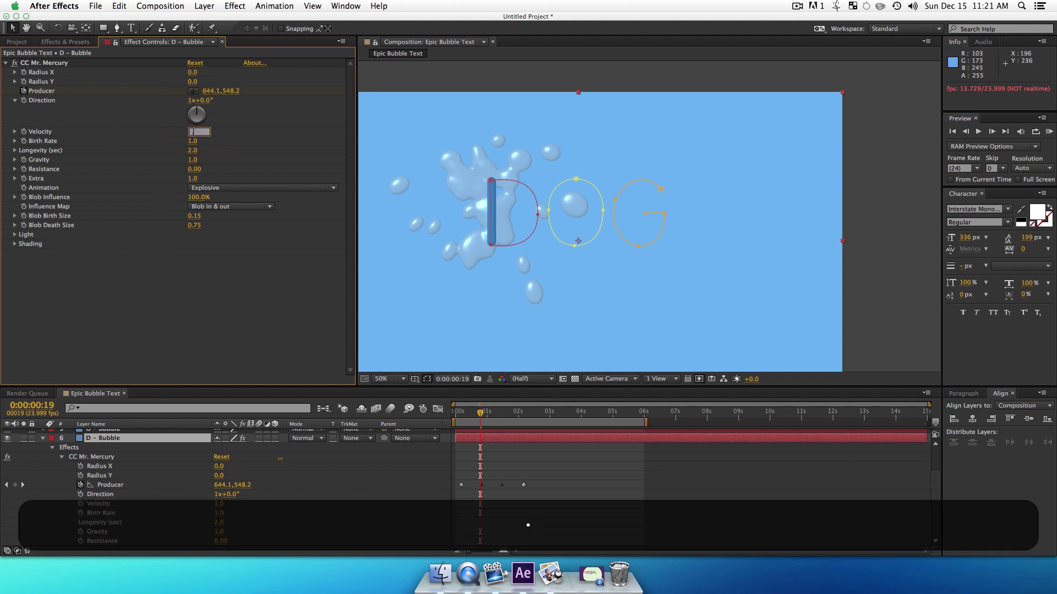
pyautogui.write('4')
pyautogui.press('Return')
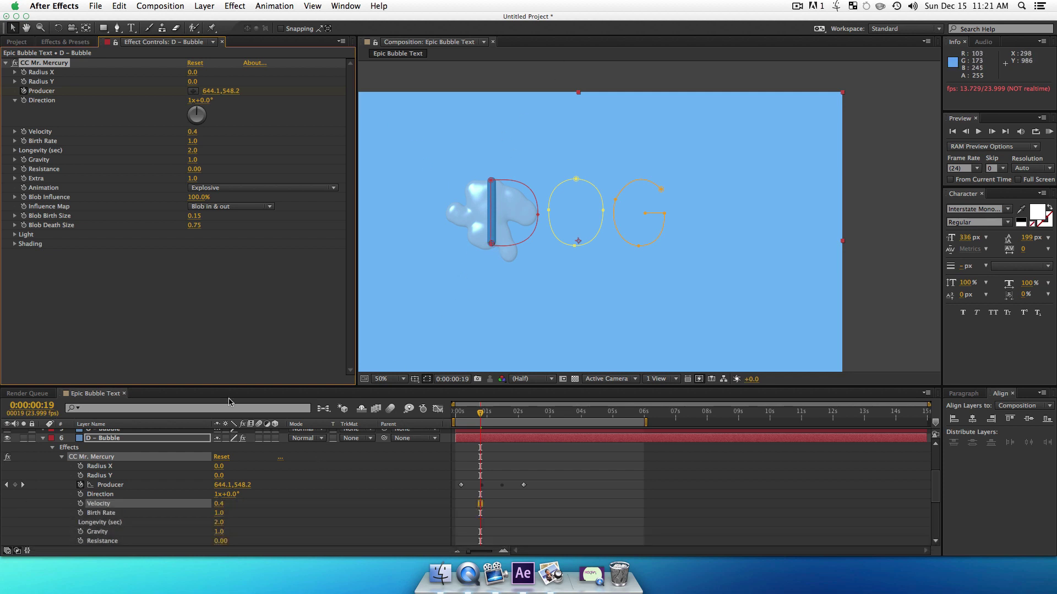
# Try a CC Mr. Mercury Birth Rate of 0.1 and scrub to 0:00:01:05 to check the bubbles
pyautogui.click(192, 141)
pyautogui.write('0.1')
pyautogui.press('Return')
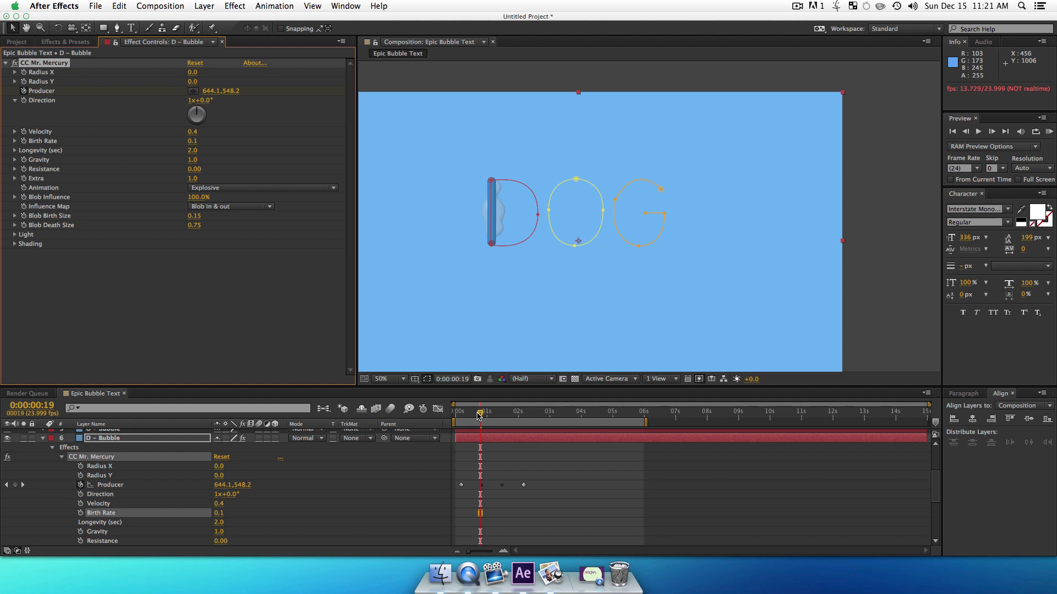
pyautogui.moveTo(478, 416)
pyautogui.mouseDown()
pyautogui.moveTo(461, 429)
pyautogui.moveTo(502, 429)
pyautogui.moveTo(480, 434)
pyautogui.moveTo(493, 425)
pyautogui.mouseUp()
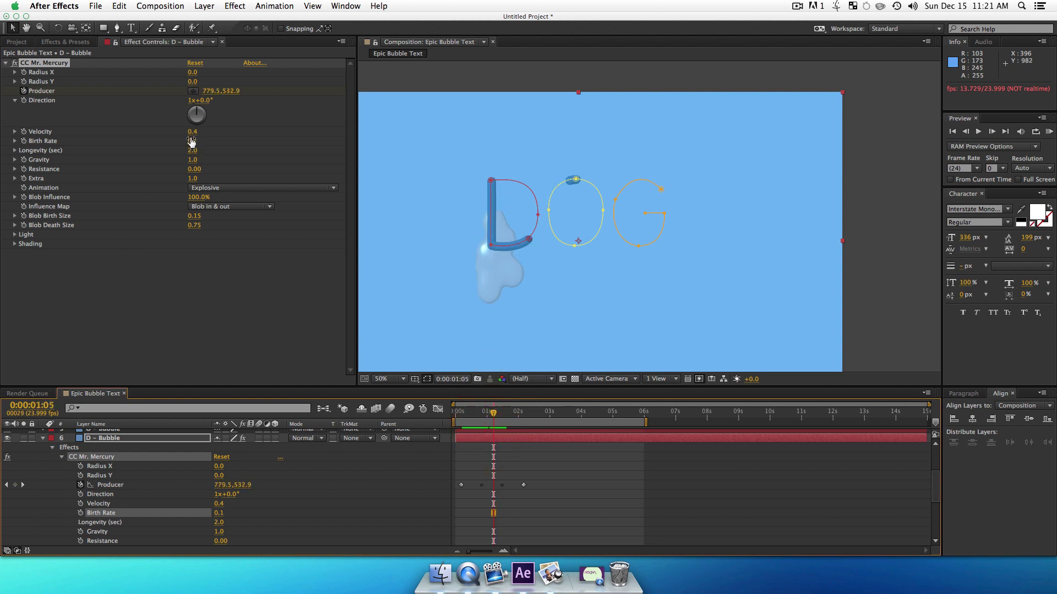
# Raise the CC Mr. Mercury Birth Rate to 3.1 and preview the animation
pyautogui.moveTo(191, 141); pyautogui.dragTo(208, 141)
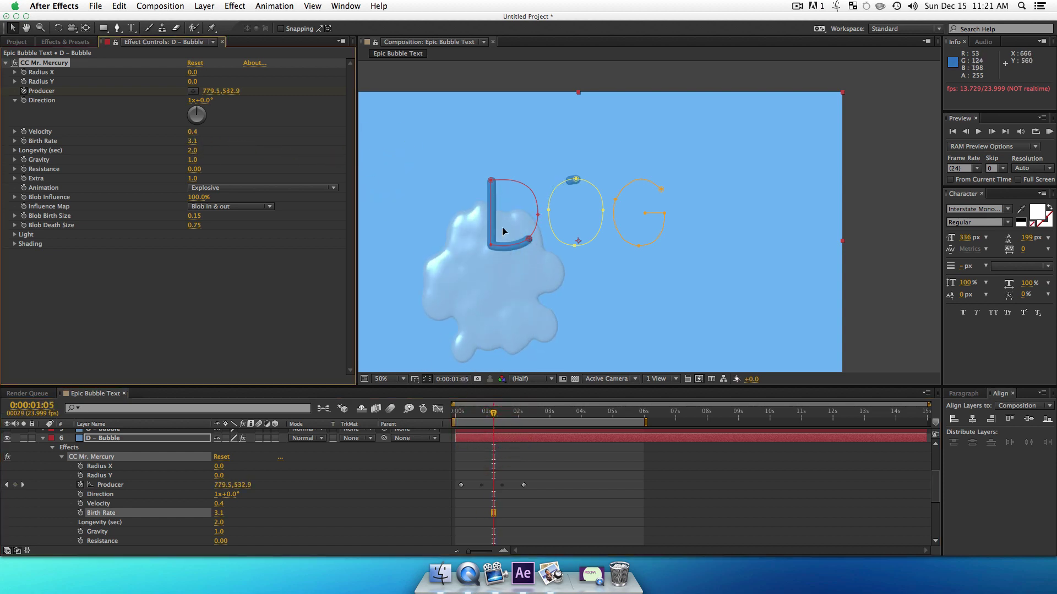
pyautogui.press('space')
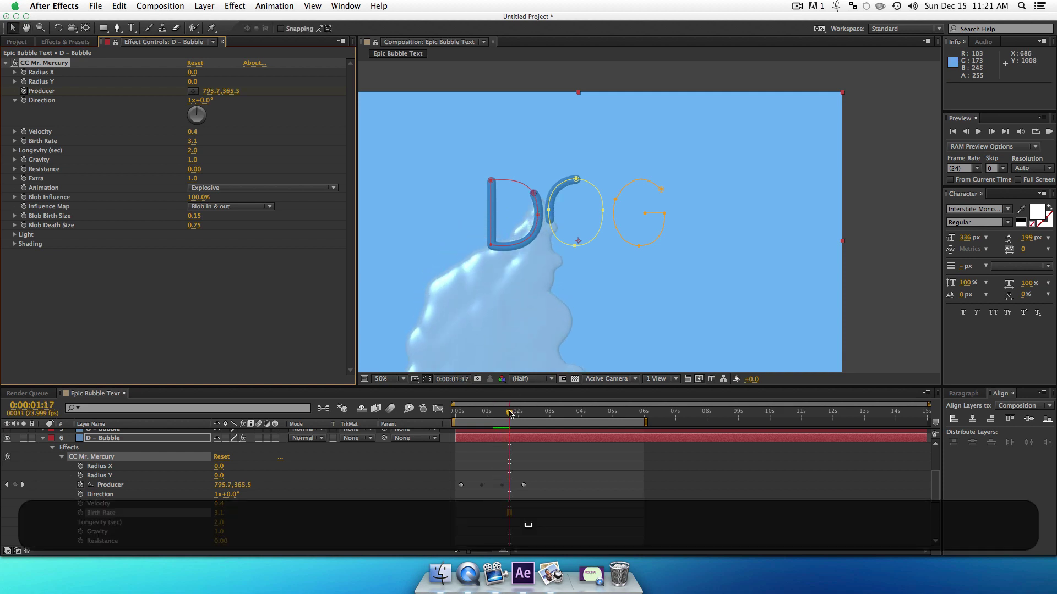
# Undo the last Birth Rate change and set the CC Mr. Mercury Gravity on D - Bubble to 0
pyautogui.press('super+z')
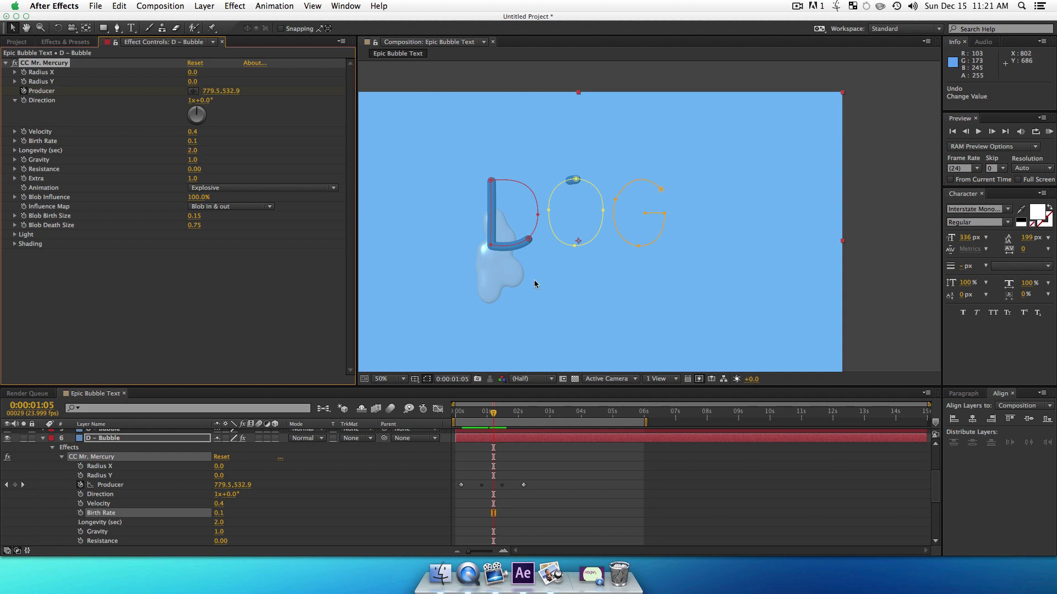
pyautogui.click(192, 159)
pyautogui.write('0')
pyautogui.click(147, 331)
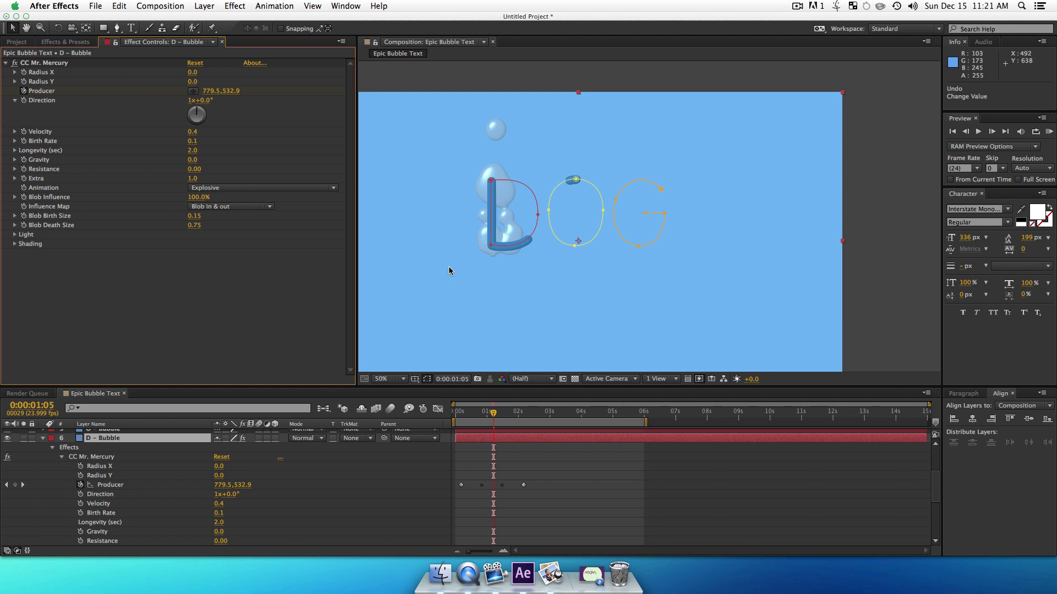
# Set the CC Mr. Mercury Resistance on D - Bubble to 1.16
pyautogui.click(195, 167)
pyautogui.press('Tab')
pyautogui.write('1.16')
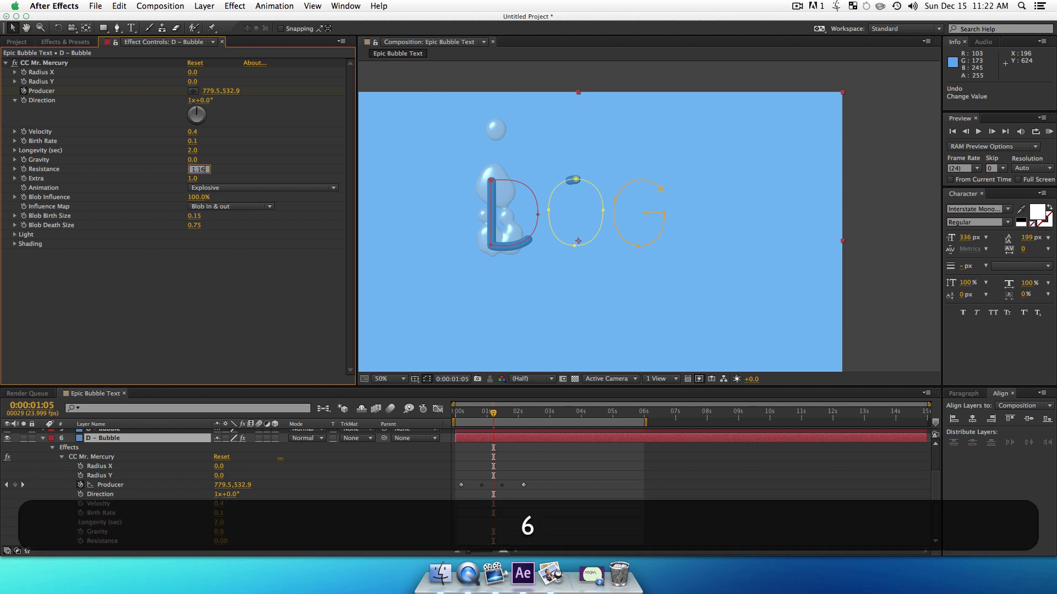
pyautogui.press('Return')
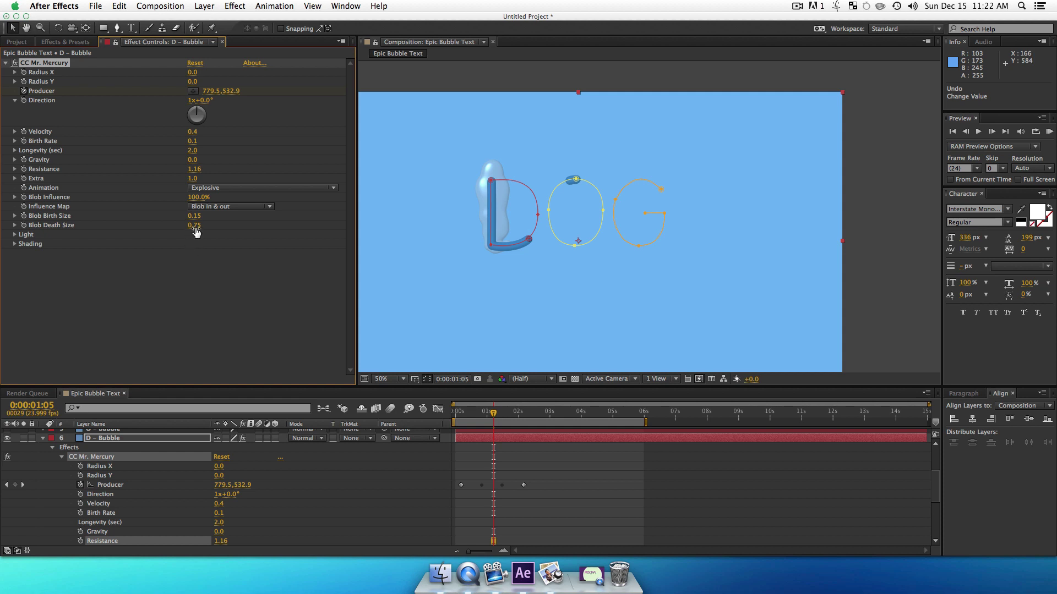
# Set the D - Bubble Blob Death Size to 0 and Blob Birth Size to 0.36, and preview the animation
pyautogui.moveTo(197, 226); pyautogui.dragTo(150, 226)
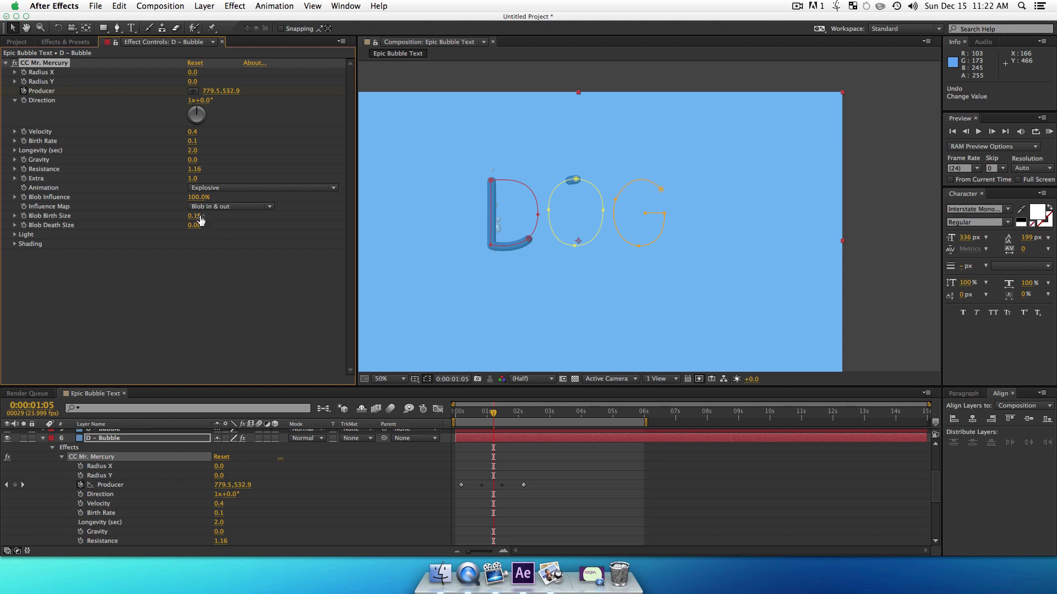
pyautogui.moveTo(200, 220); pyautogui.dragTo(198, 216)
pyautogui.press('space')
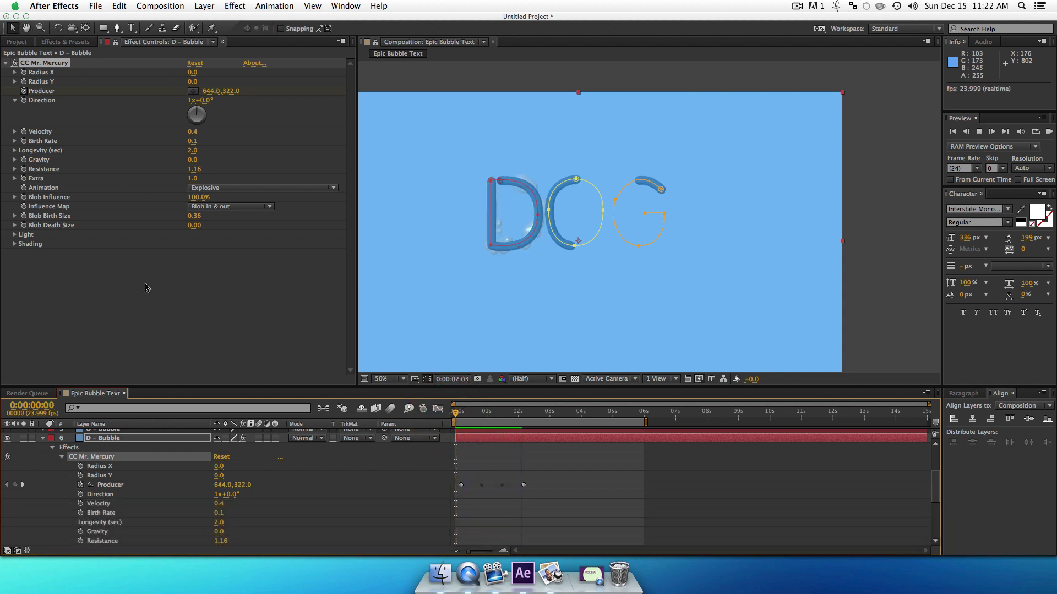
pyautogui.press('space')
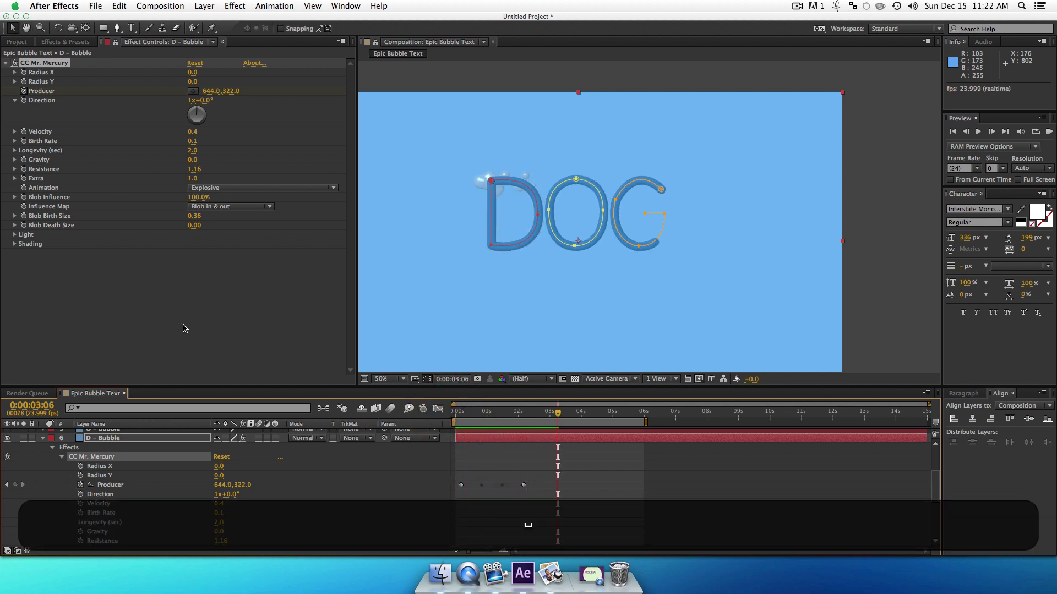
pyautogui.press('F2')
pyautogui.press('space')
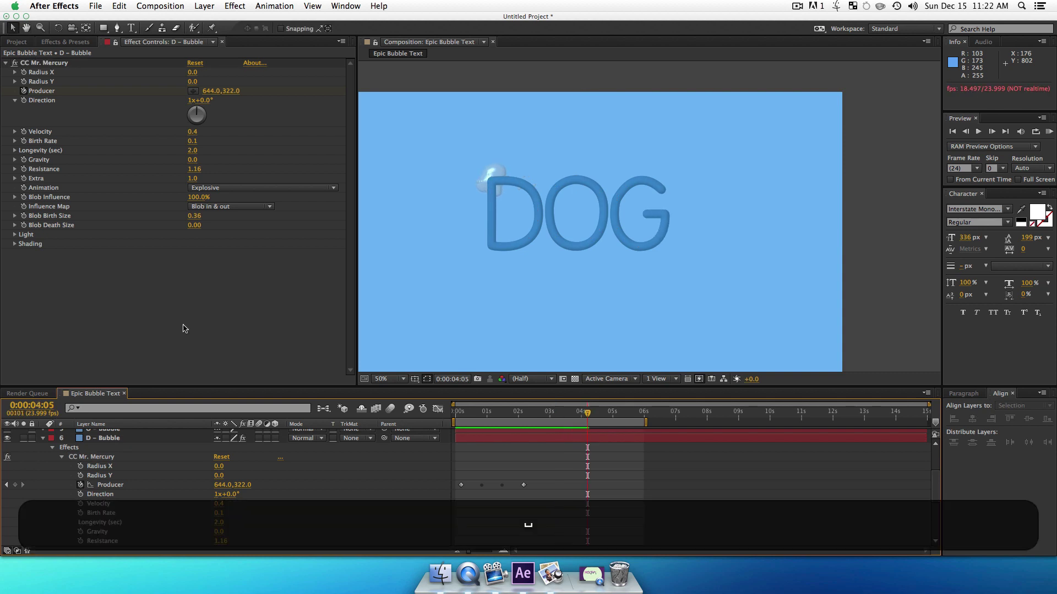
pyautogui.press('KP_0')
pyautogui.press('space')
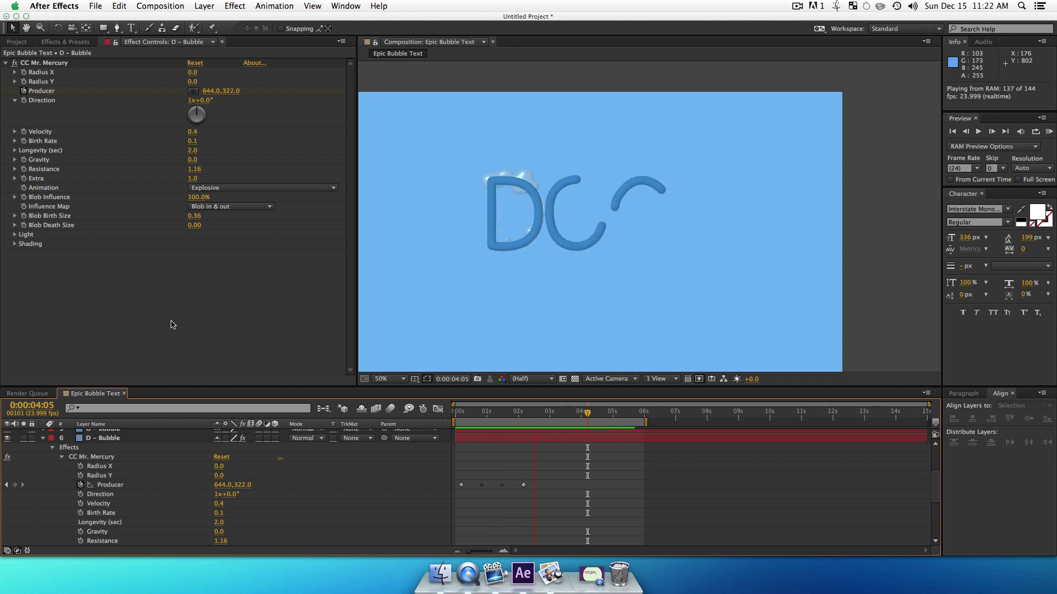
pyautogui.click(46, 337)
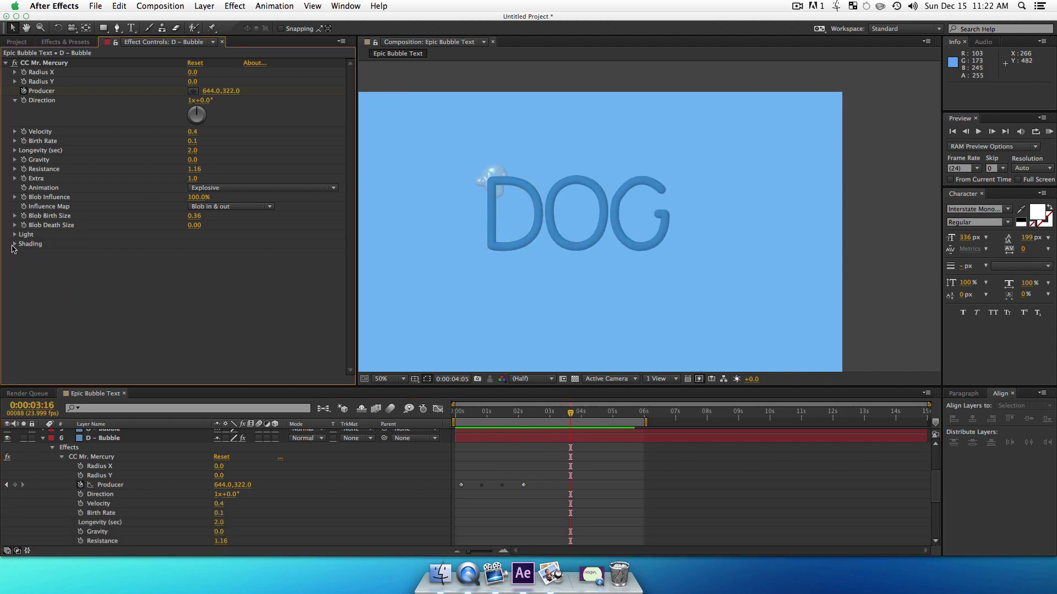
# Set the CC Mr. Mercury Shading on D - Bubble to Specular 14 and Diffuse 57, and preview the result
pyautogui.click(15, 244)
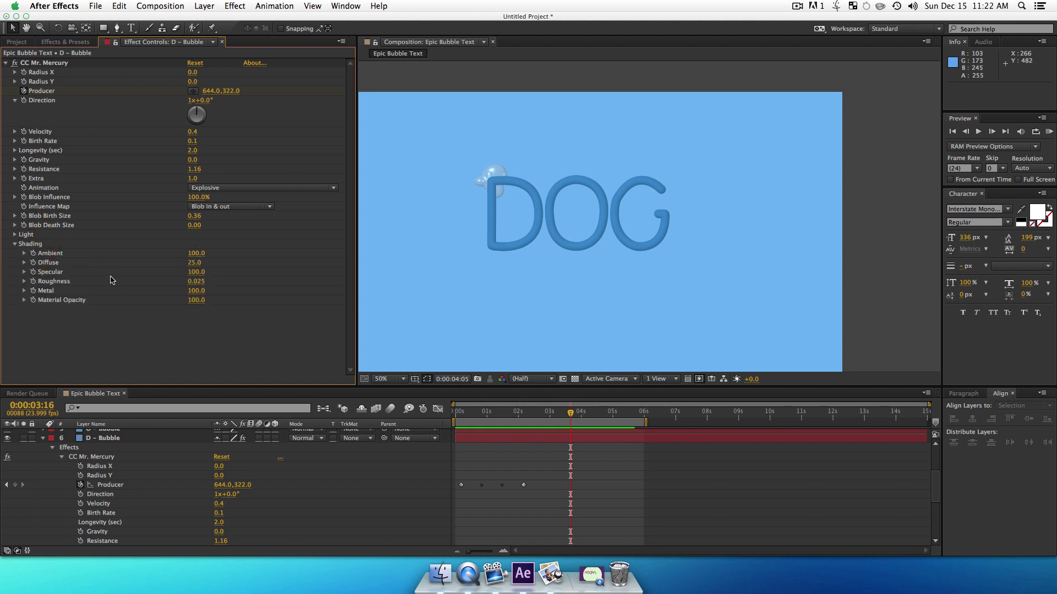
pyautogui.click(193, 273)
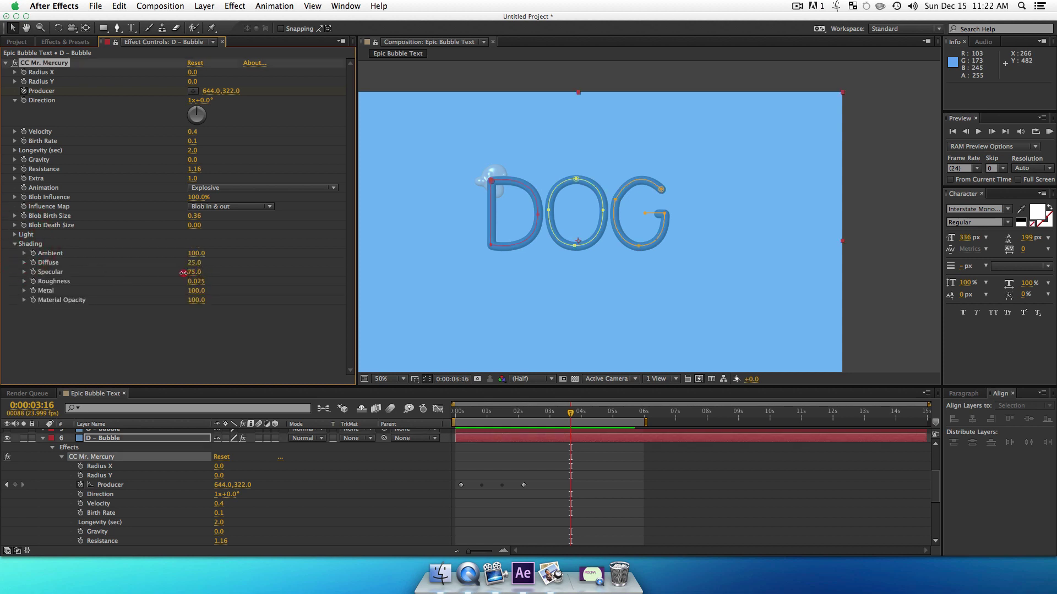
pyautogui.click(94, 330)
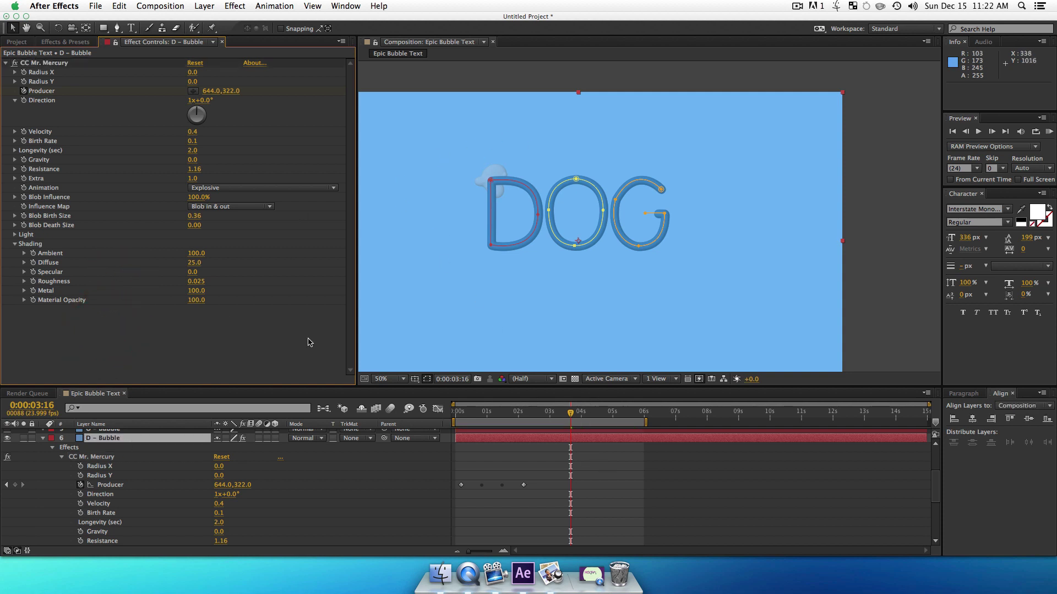
pyautogui.moveTo(192, 271); pyautogui.dragTo(208, 262)
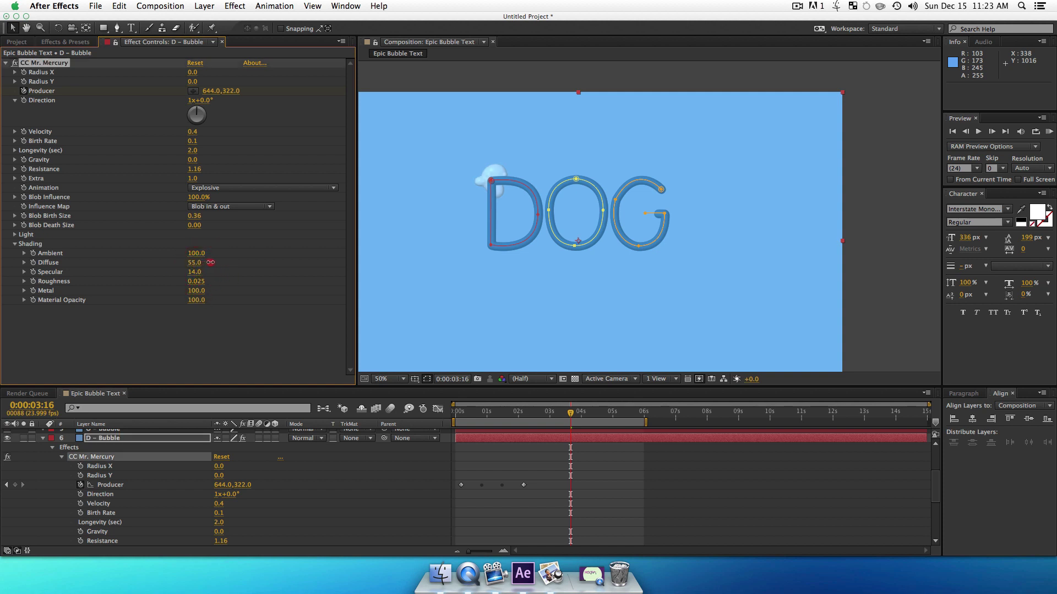
pyautogui.click(208, 322)
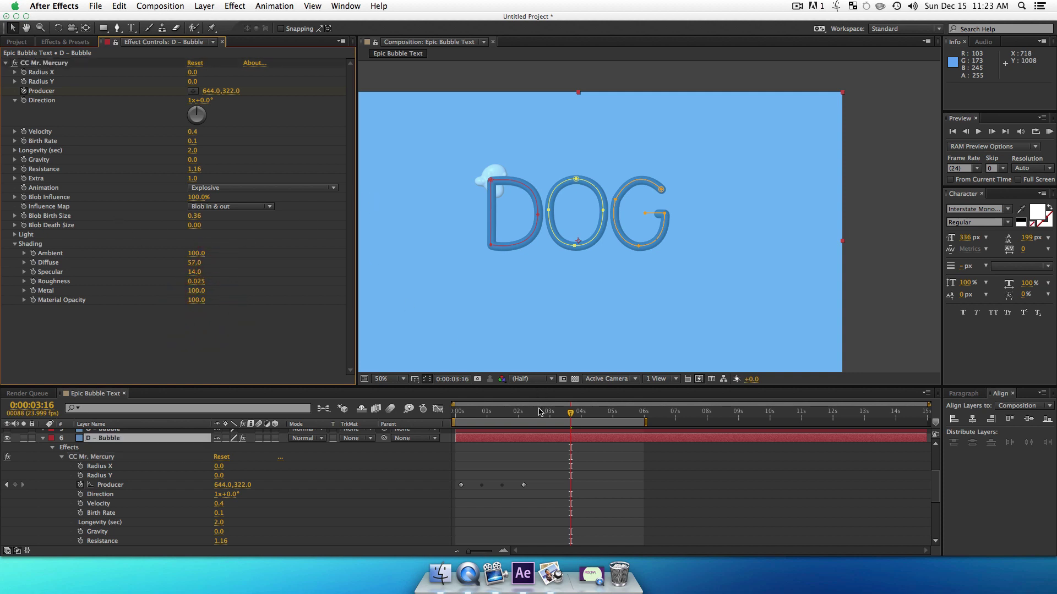
pyautogui.press('KP_0')
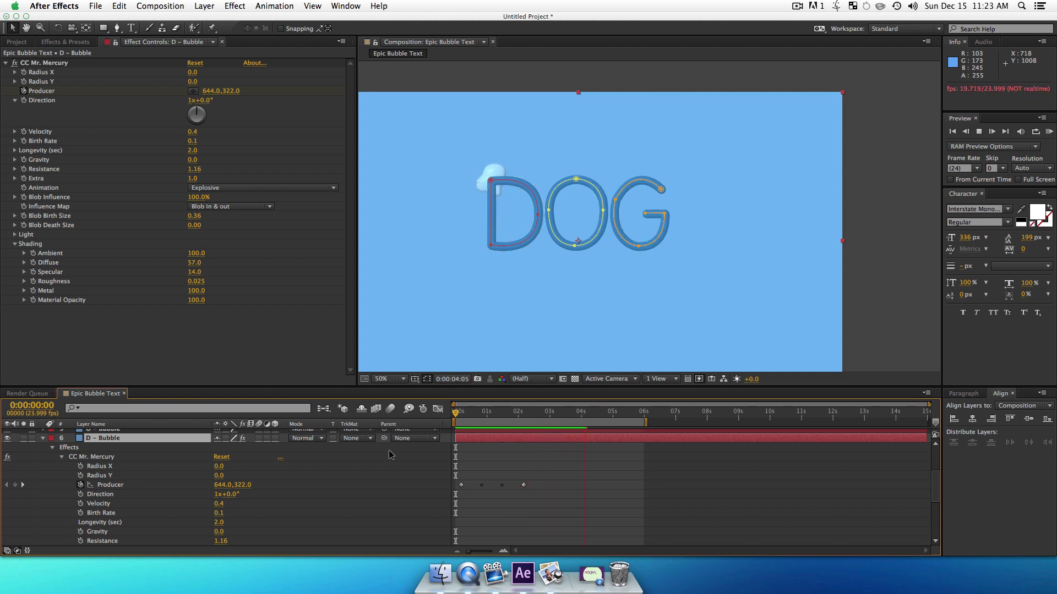
pyautogui.press('space')
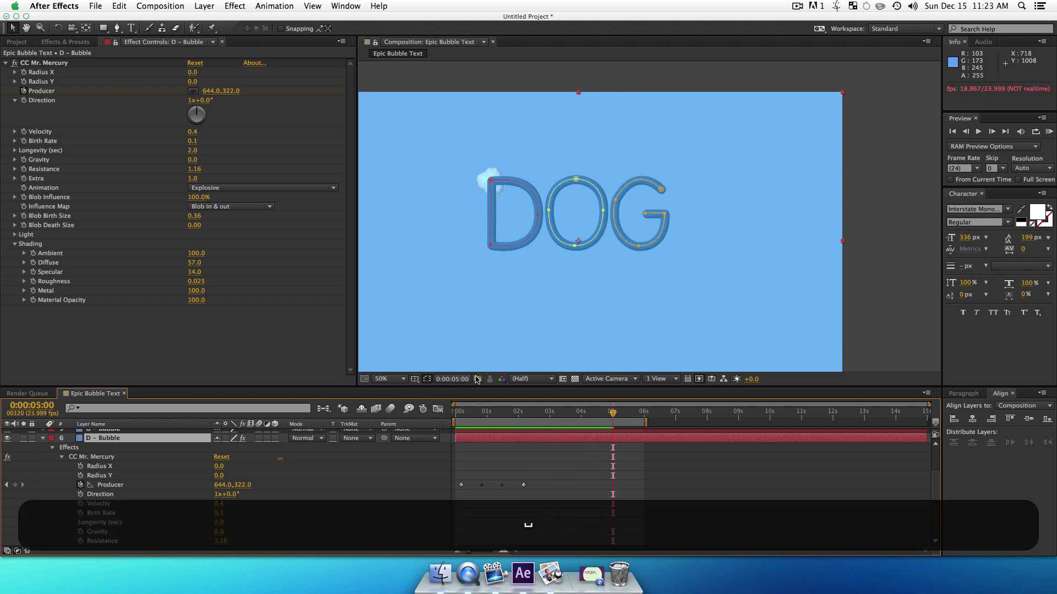
# Keyframe D - Bubble's Birth Rate at 0.1 on the first Producer keyframe and 0 one frame earlier, and preview it
pyautogui.click(473, 417)
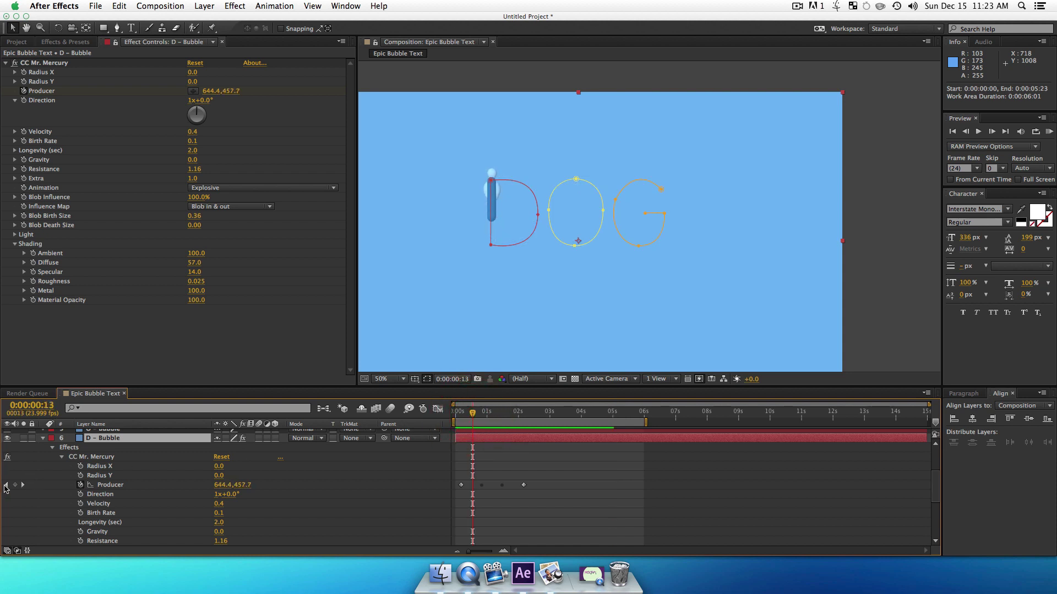
pyautogui.click(6, 485)
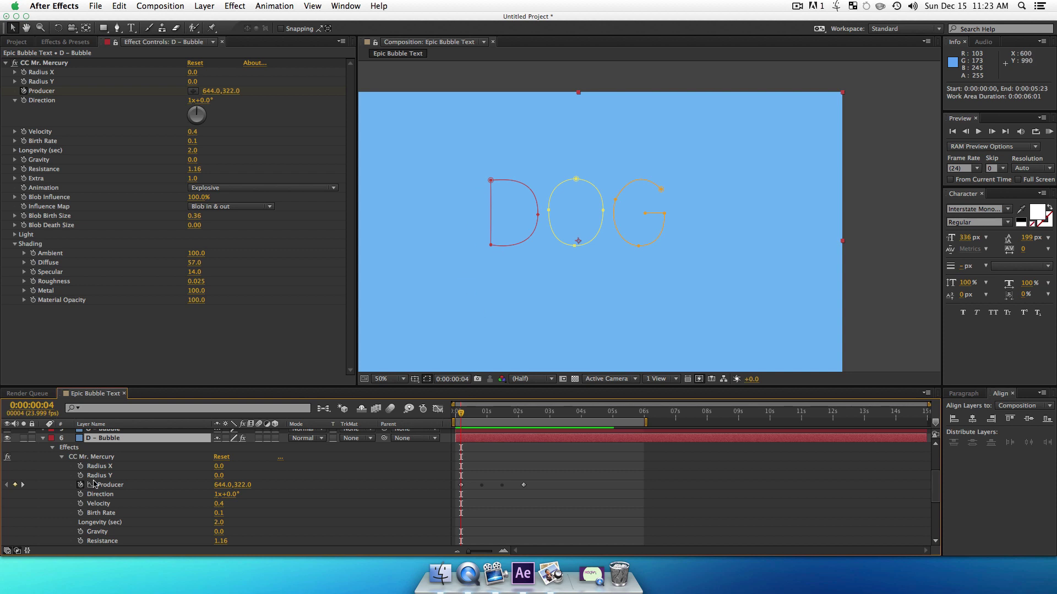
pyautogui.click(24, 141)
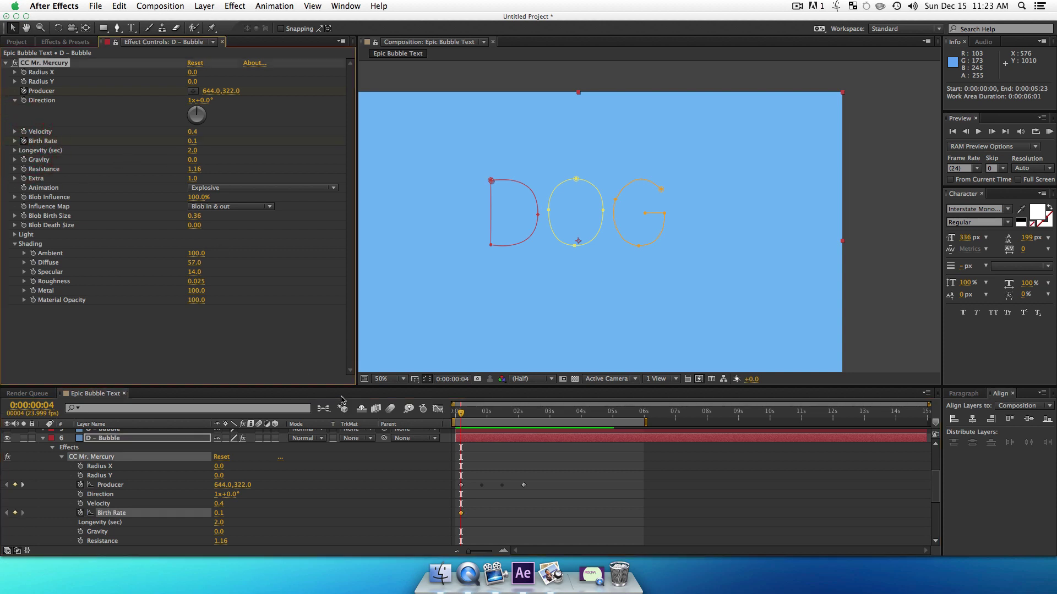
pyautogui.press('pageup')
pyautogui.click(117, 141)
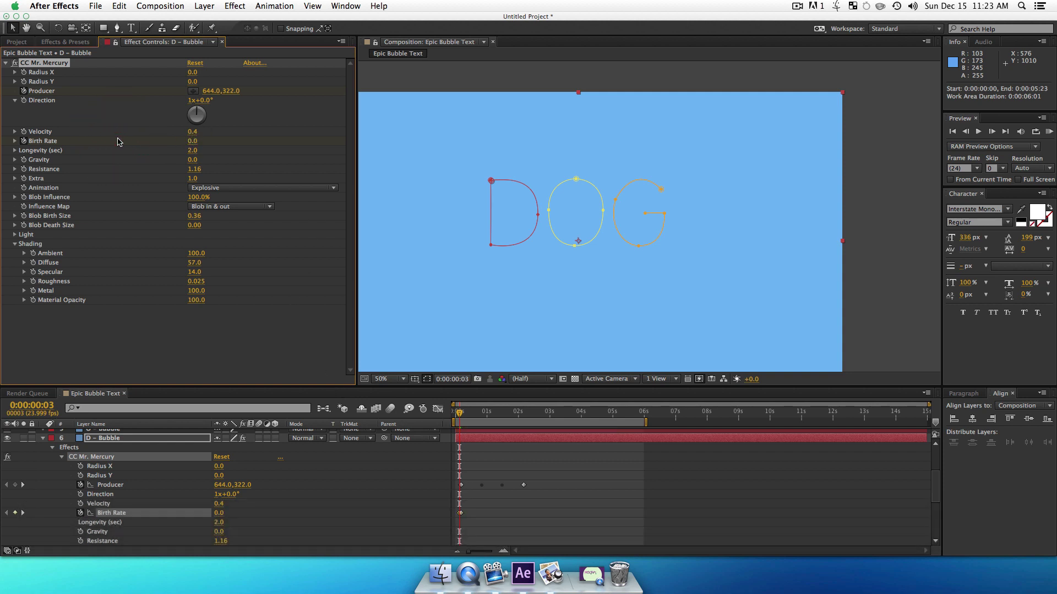
pyautogui.press('space')
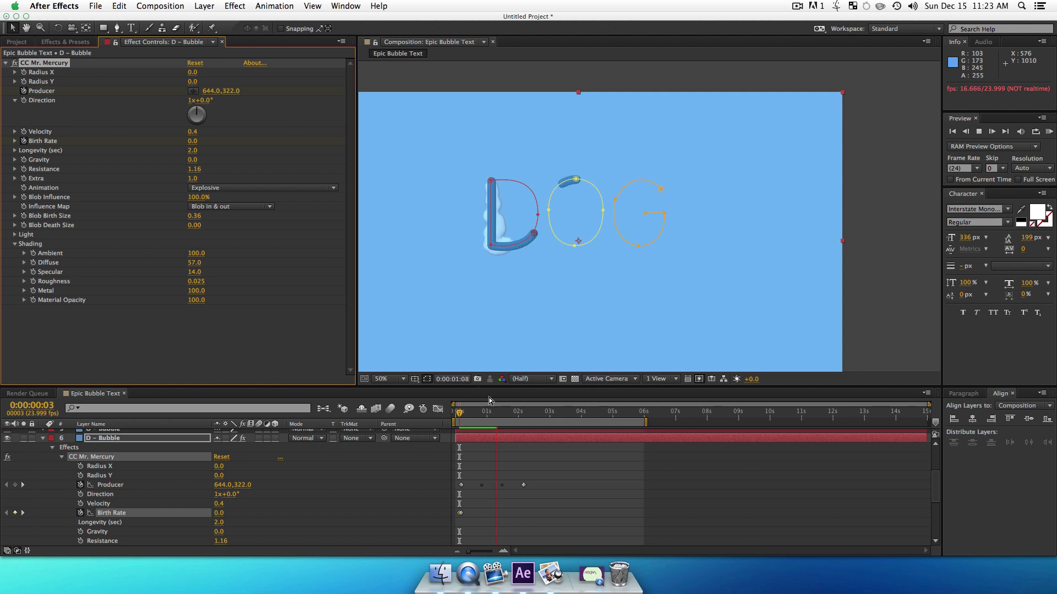
pyautogui.press('space')
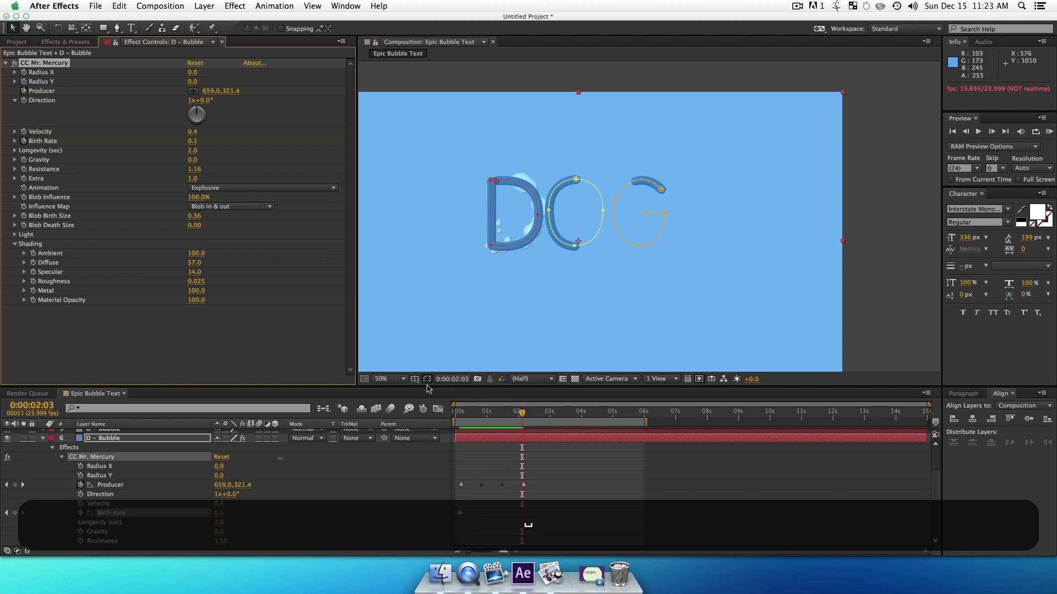
# Keyframe D - Bubble's Birth Rate at 0.1 on the last Producer keyframe and 0 five frames after it, and preview from the start
pyautogui.click(23, 485)
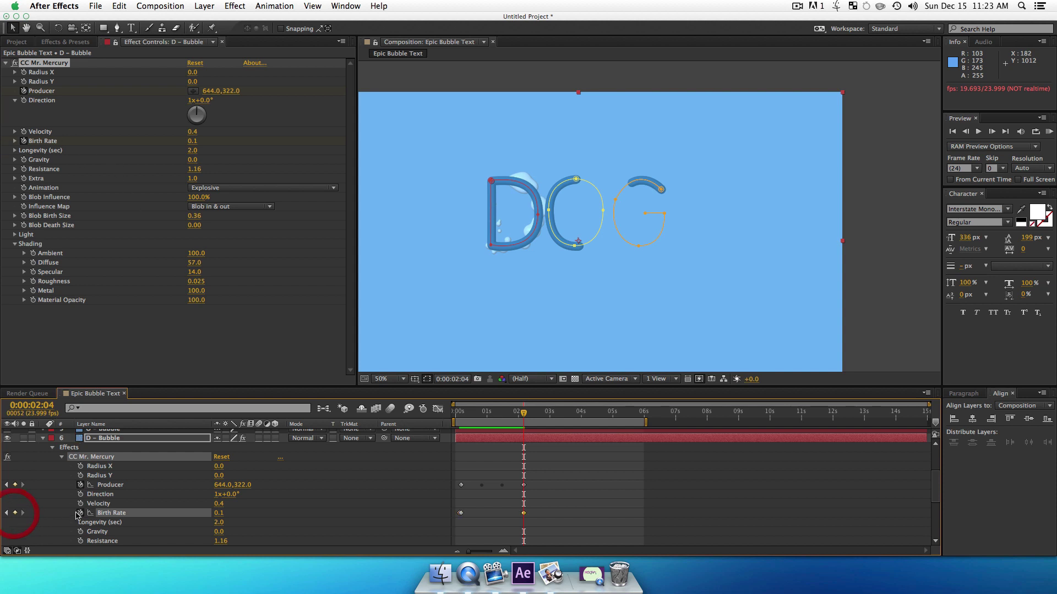
pyautogui.press('pagedown')
pyautogui.press('pagedown')
pyautogui.press('pagedown')
pyautogui.press('pagedown')
pyautogui.press('pagedown')
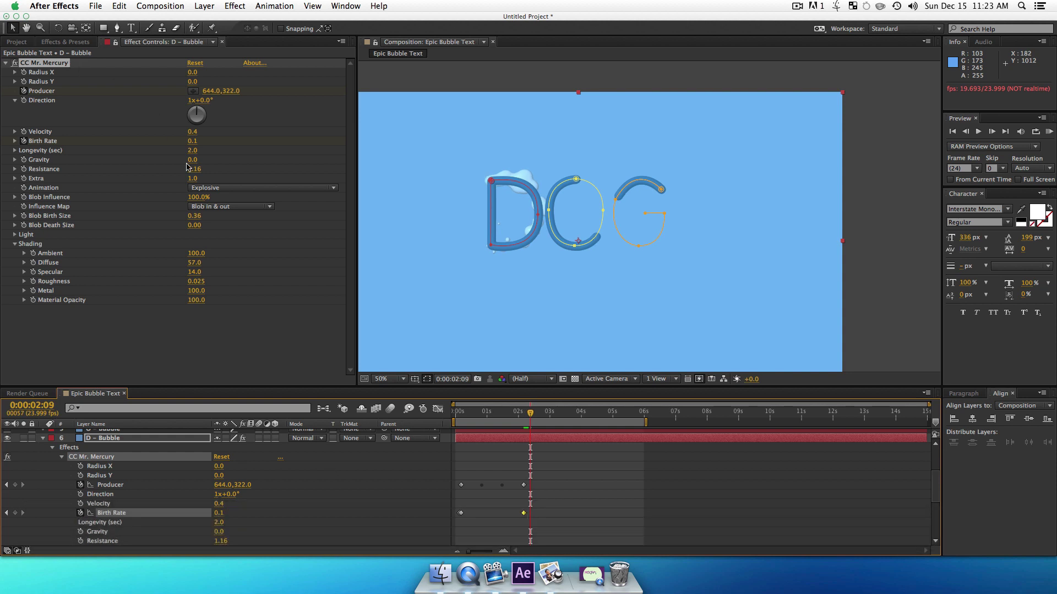
pyautogui.moveTo(192, 141); pyautogui.dragTo(170, 142)
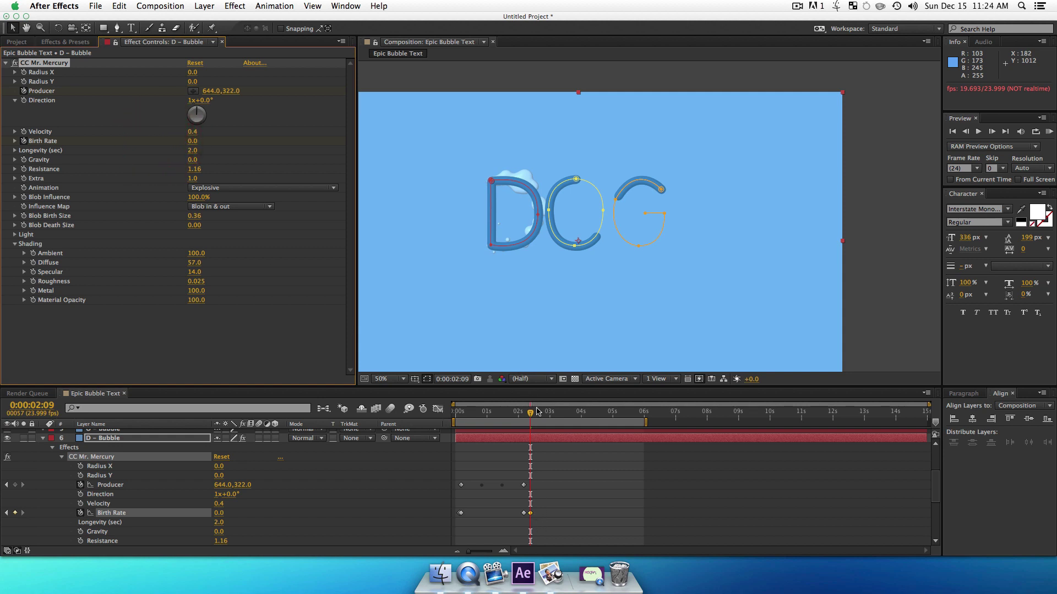
pyautogui.moveTo(531, 413); pyautogui.dragTo(413, 432)
pyautogui.press('space')
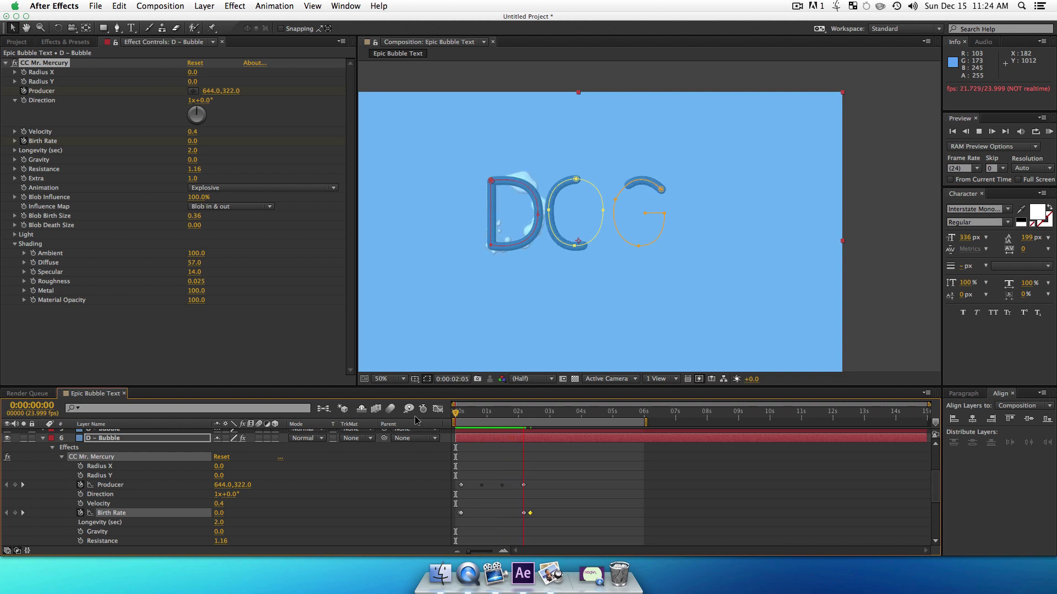
pyautogui.press('space')
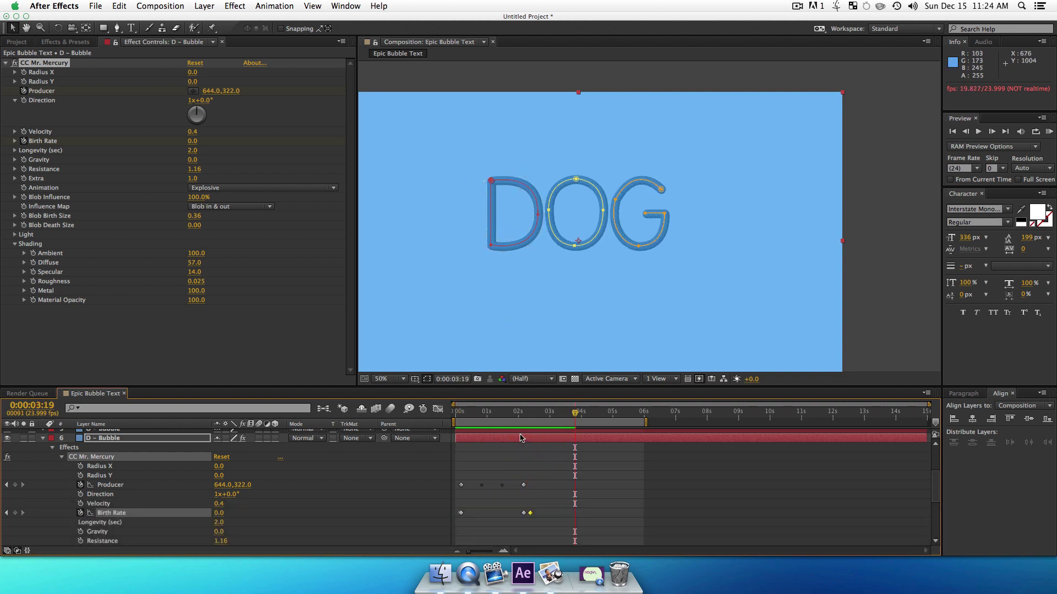
# Copy the CC Mr. Mercury effect from D - Bubble and paste it onto the O - Bubble and G - Bubble layers
pyautogui.press('Home')
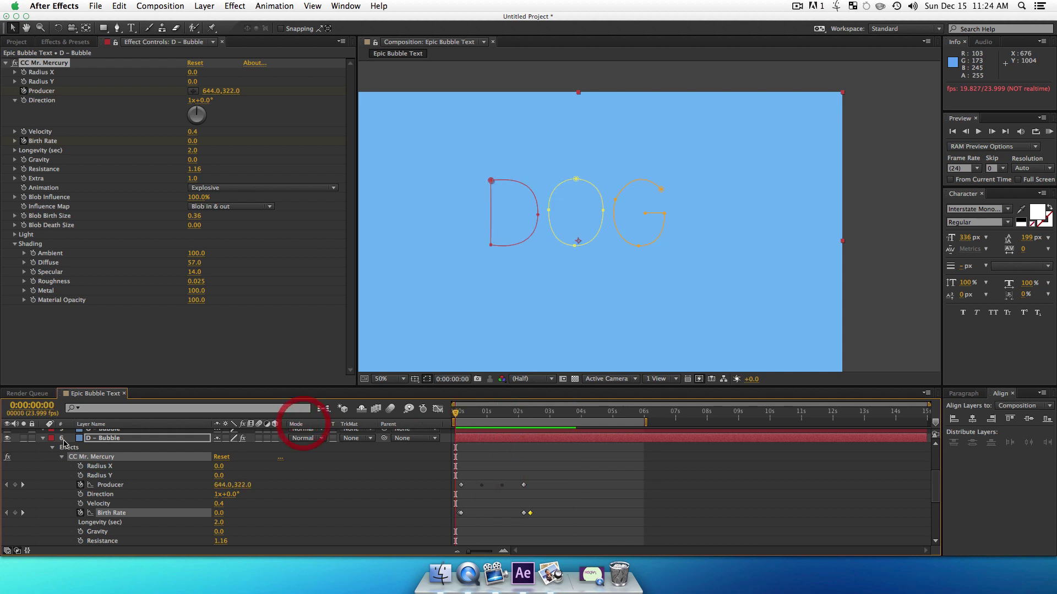
pyautogui.click(93, 440)
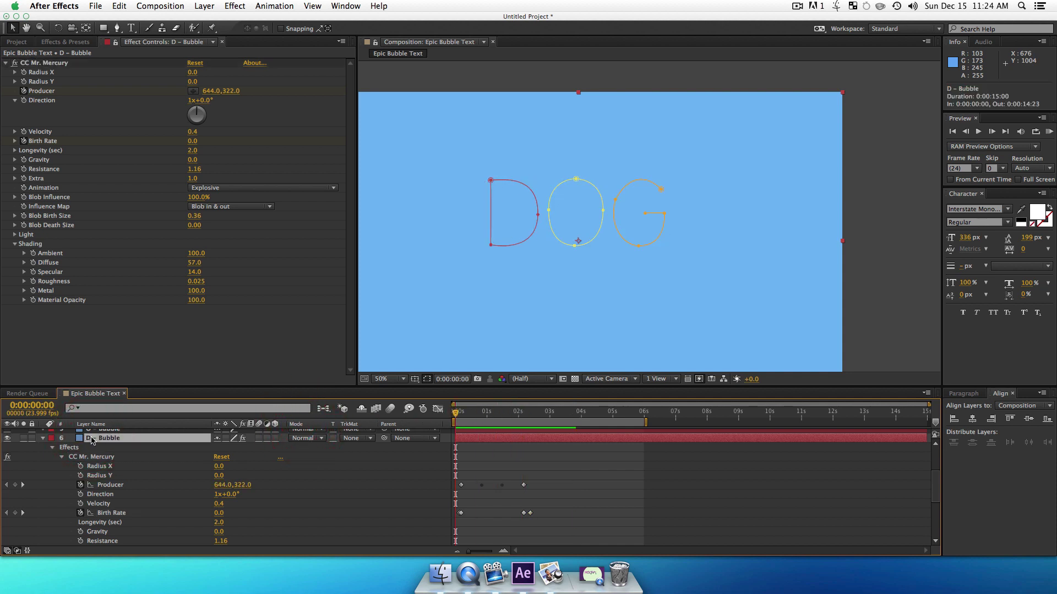
pyautogui.press('u')
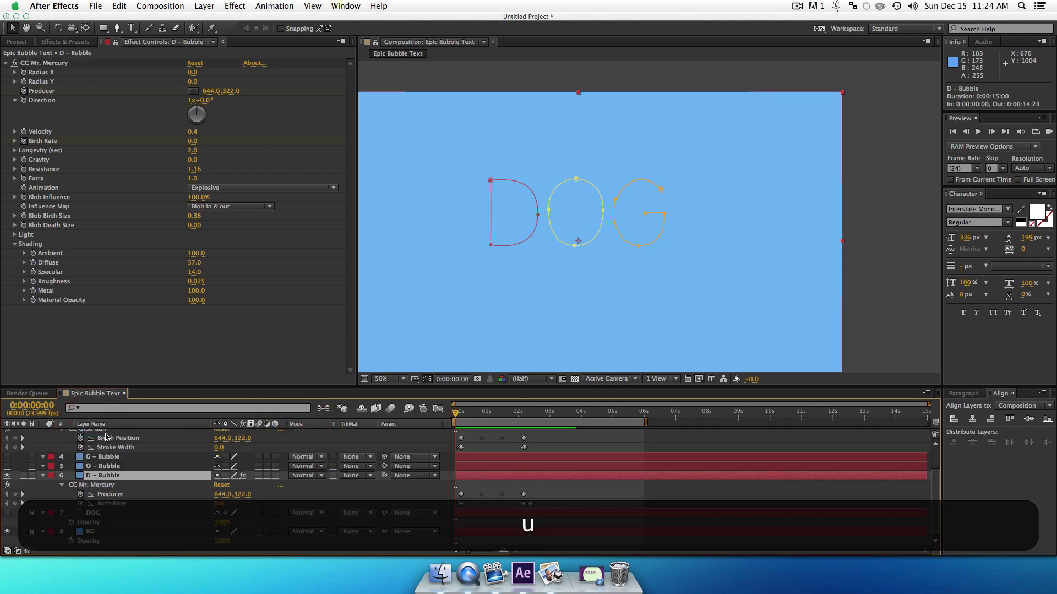
pyautogui.click(104, 487)
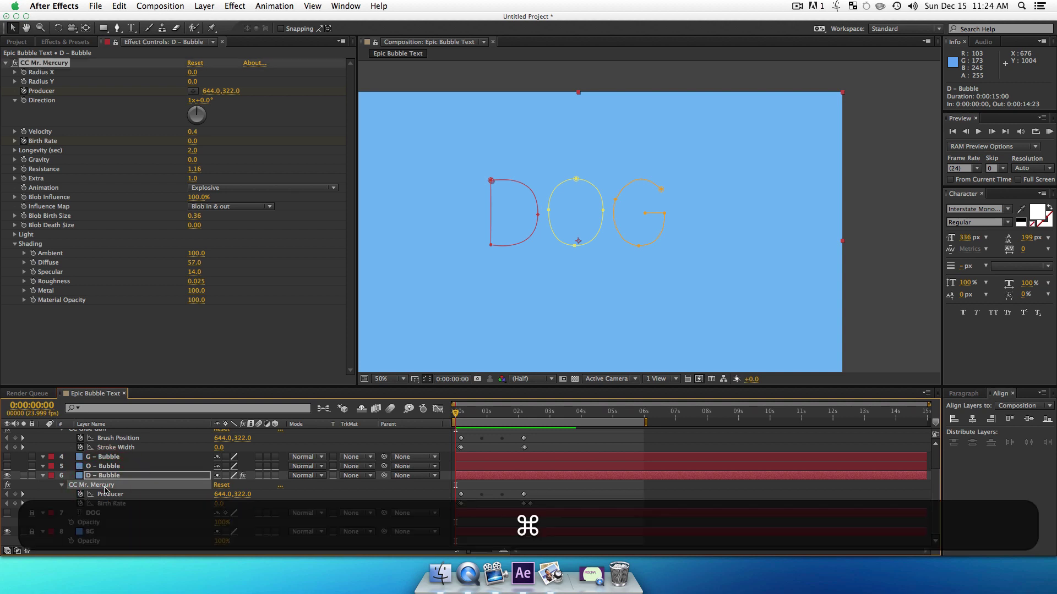
pyautogui.press('super+c')
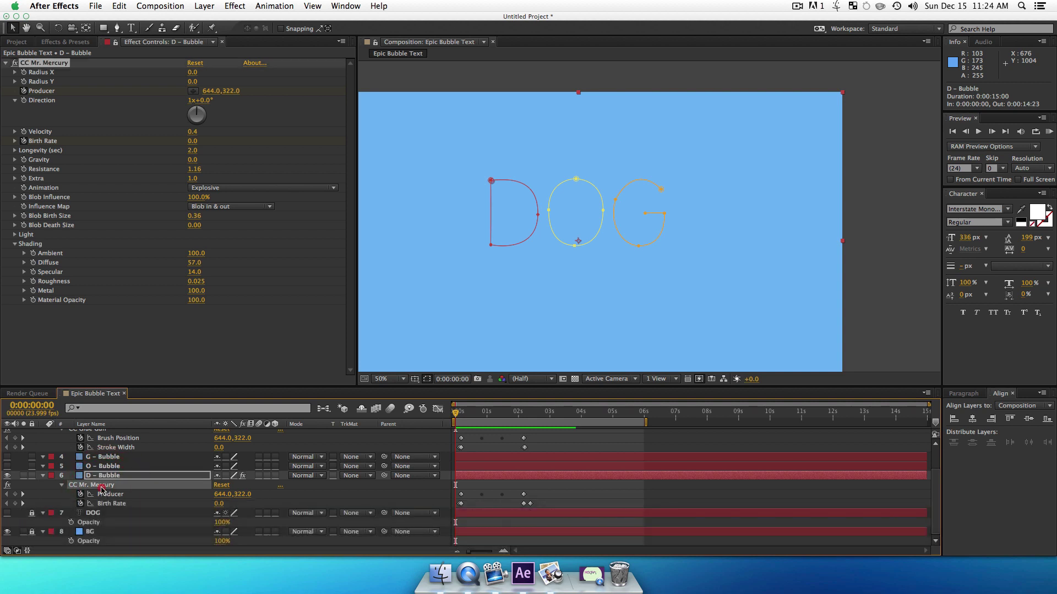
pyautogui.click(102, 488)
pyautogui.press('super+c')
pyautogui.click(105, 467)
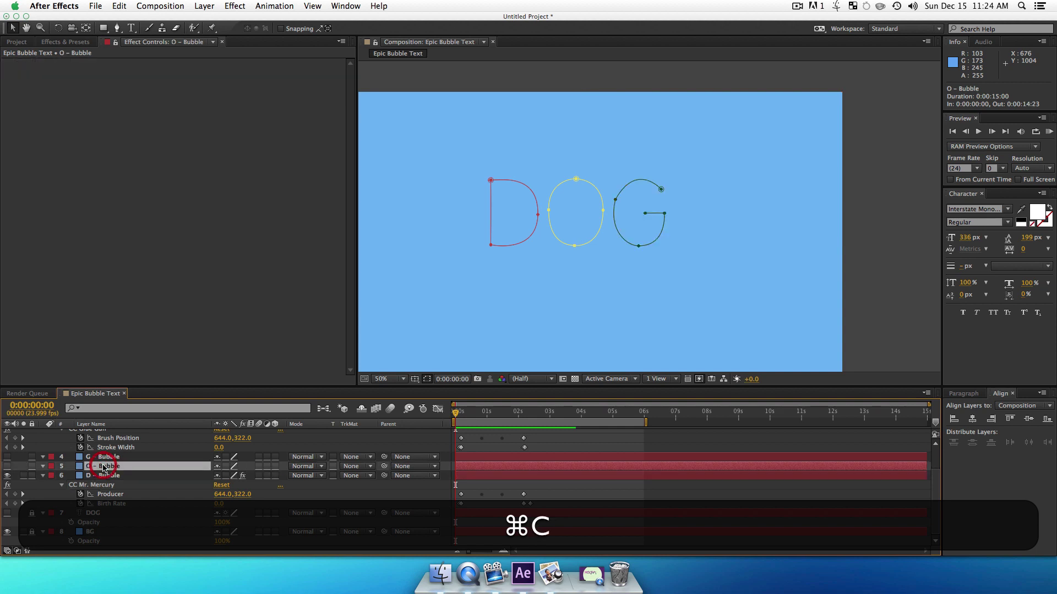
pyautogui.press('super+v')
pyautogui.click(106, 457)
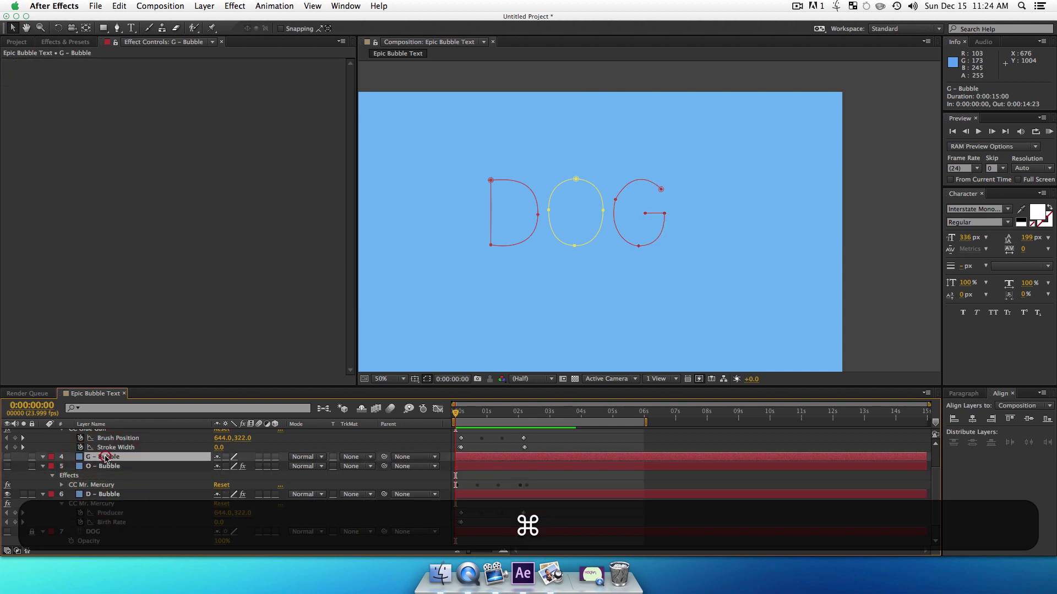
pyautogui.press('super+v')
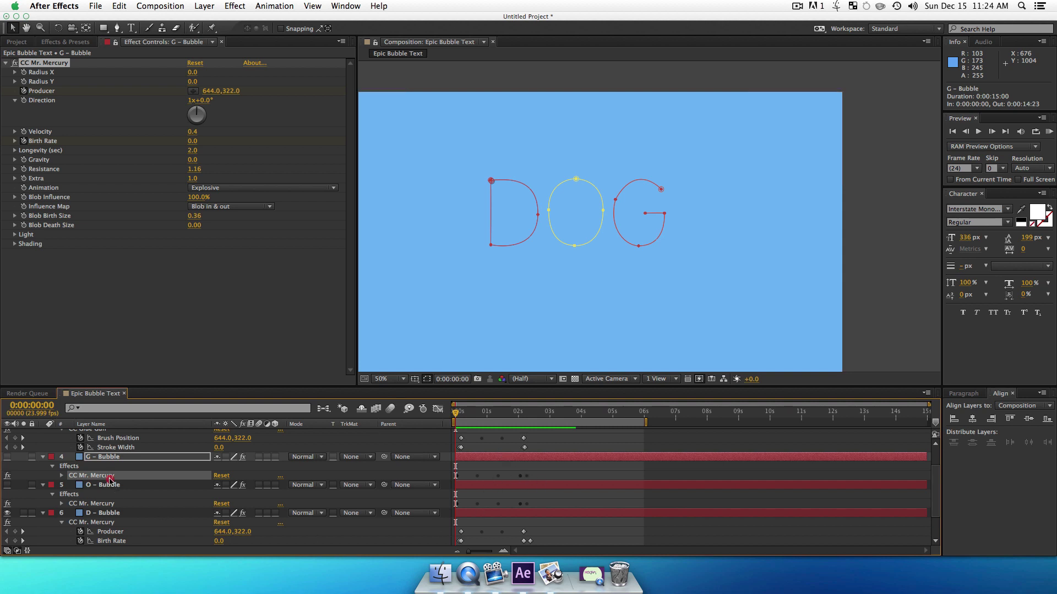
# Reveal the keyframes on G - Bubble and O - Bubble, and delete all Producer keyframes from both layers
pyautogui.click(110, 478)
pyautogui.press('u')
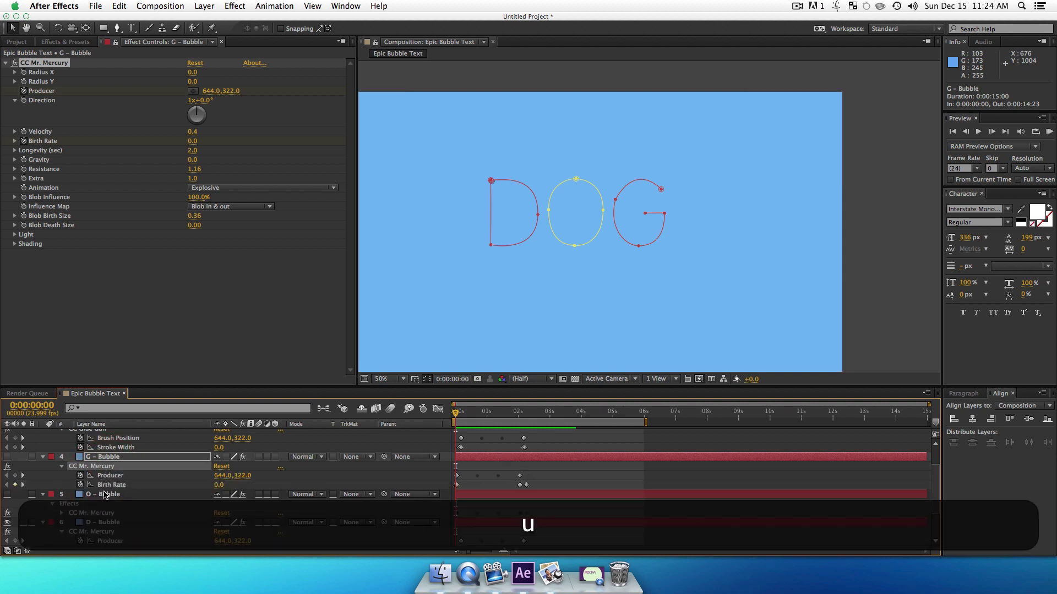
pyautogui.click(106, 494)
pyautogui.press('u')
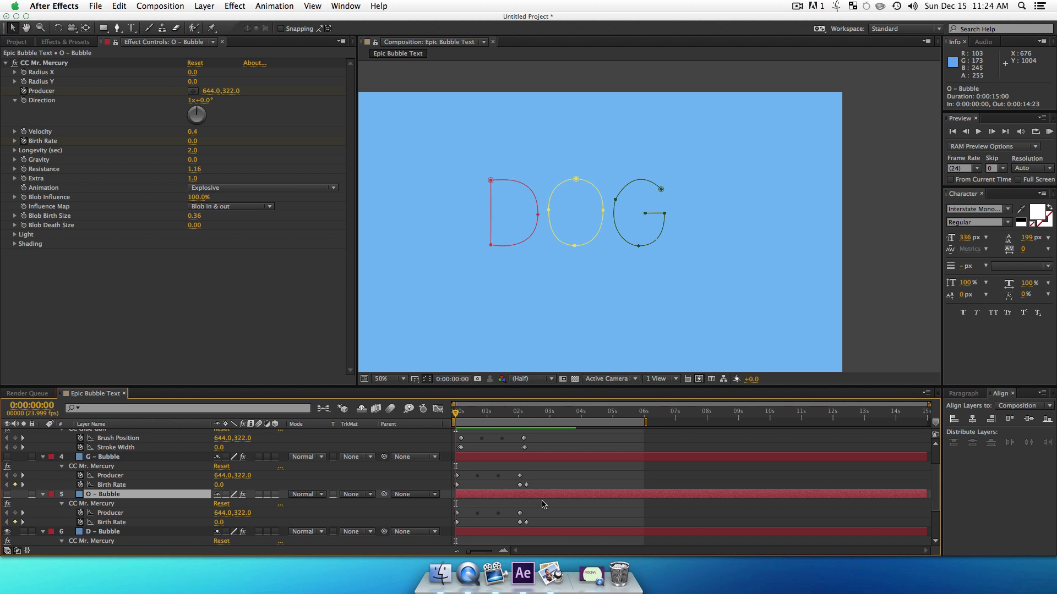
pyautogui.moveTo(543, 516); pyautogui.dragTo(449, 509)
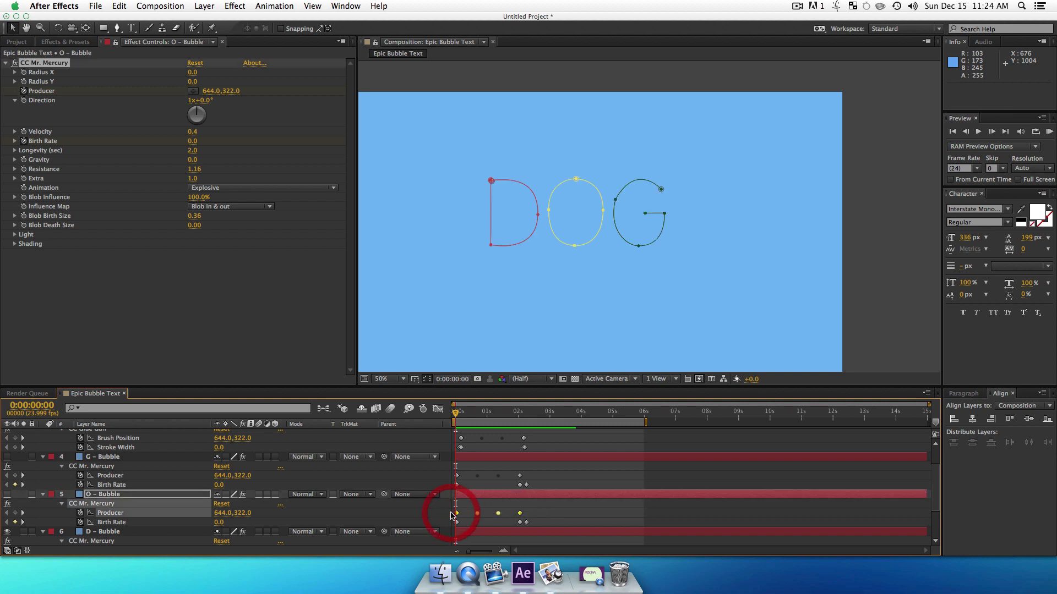
pyautogui.press('Delete')
pyautogui.moveTo(532, 479); pyautogui.dragTo(453, 479)
pyautogui.press('Delete')
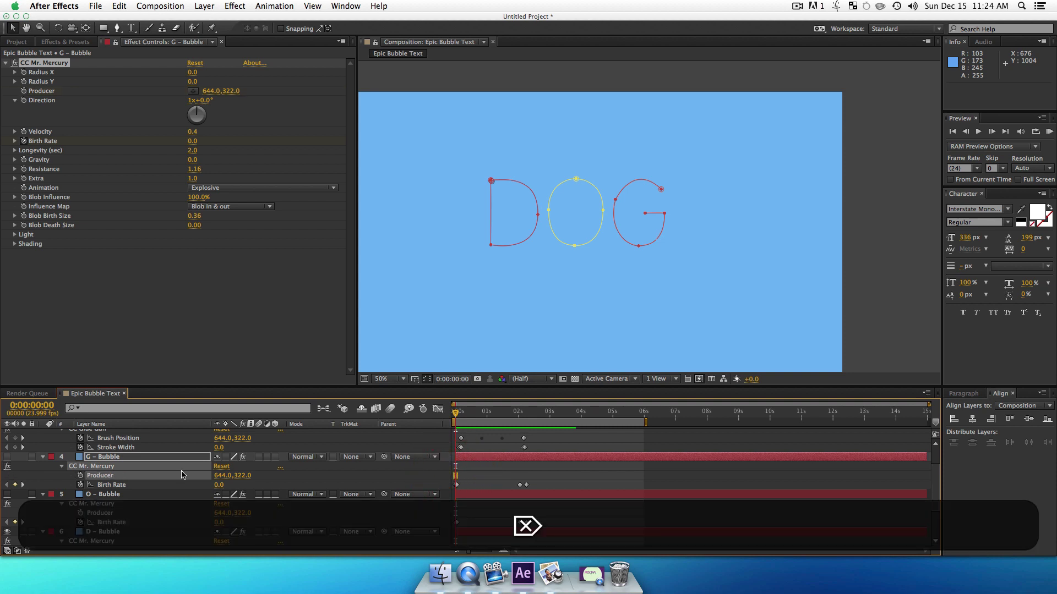
# Make the timeline area taller and fit the whole composition in the viewer
pyautogui.scroll(2, 110, 481)
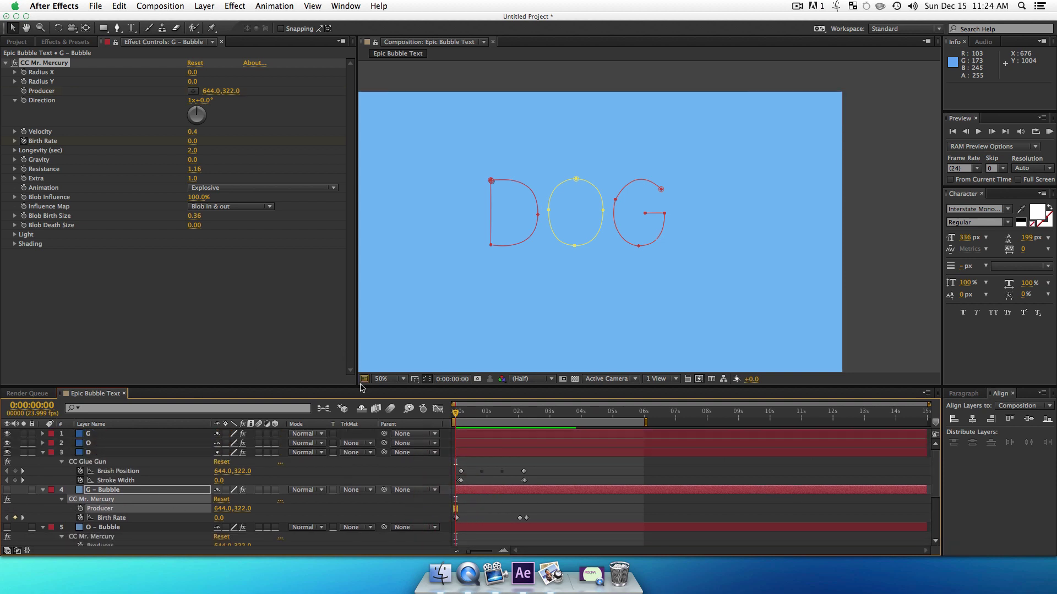
pyautogui.moveTo(361, 387); pyautogui.dragTo(361, 303)
pyautogui.click(486, 250)
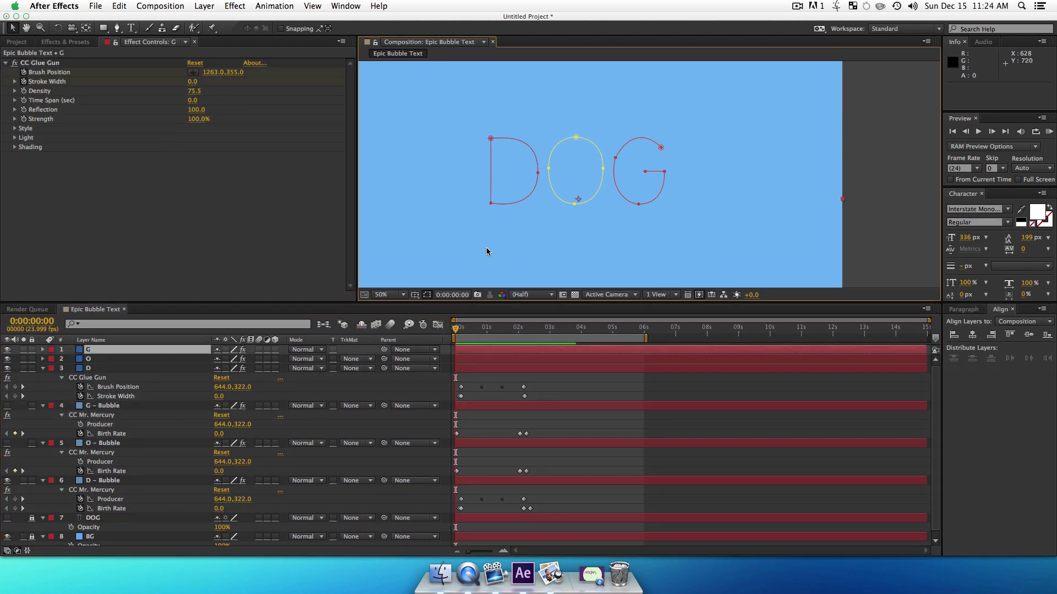
pyautogui.doubleClick(27, 28)
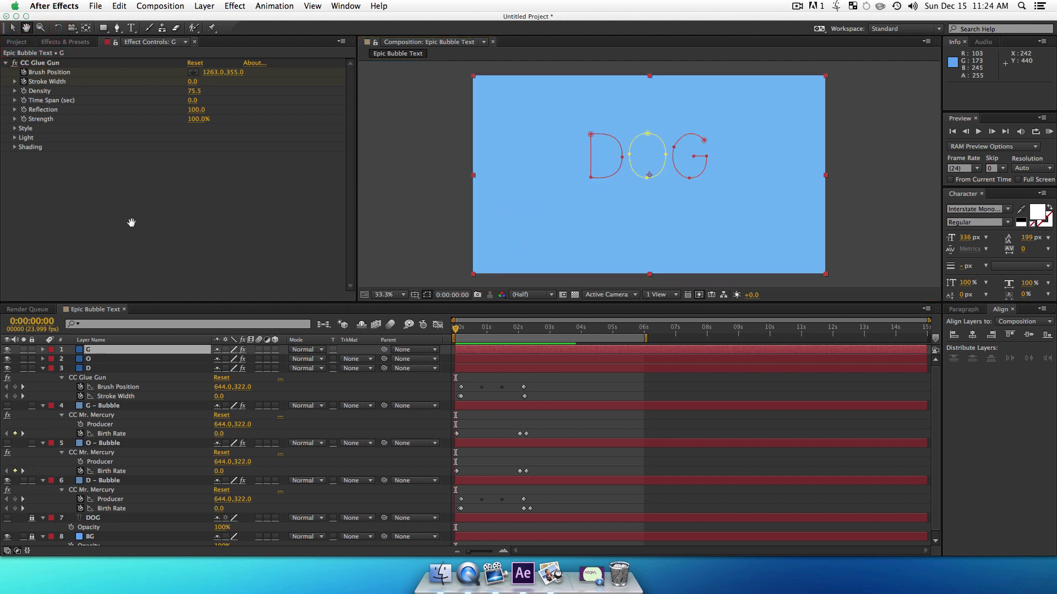
pyautogui.press('v')
# Copy Mask 2's path from layer D and paste it into O - Bubble's Producer at the second Birth Rate keyframe, frame 1
pyautogui.click(89, 369)
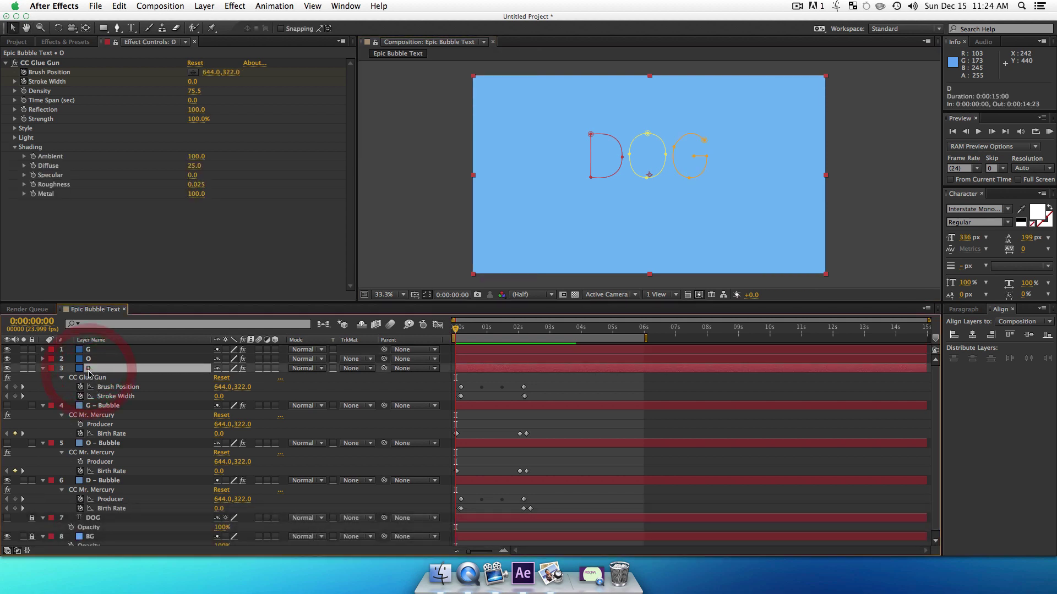
pyautogui.press('m')
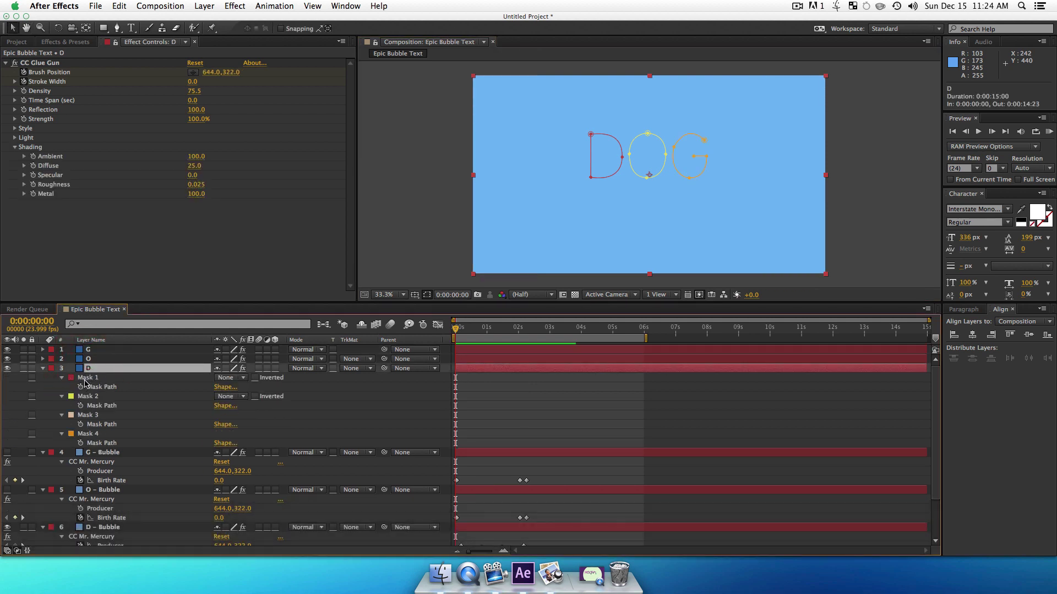
pyautogui.click(87, 407)
pyautogui.press('super+c')
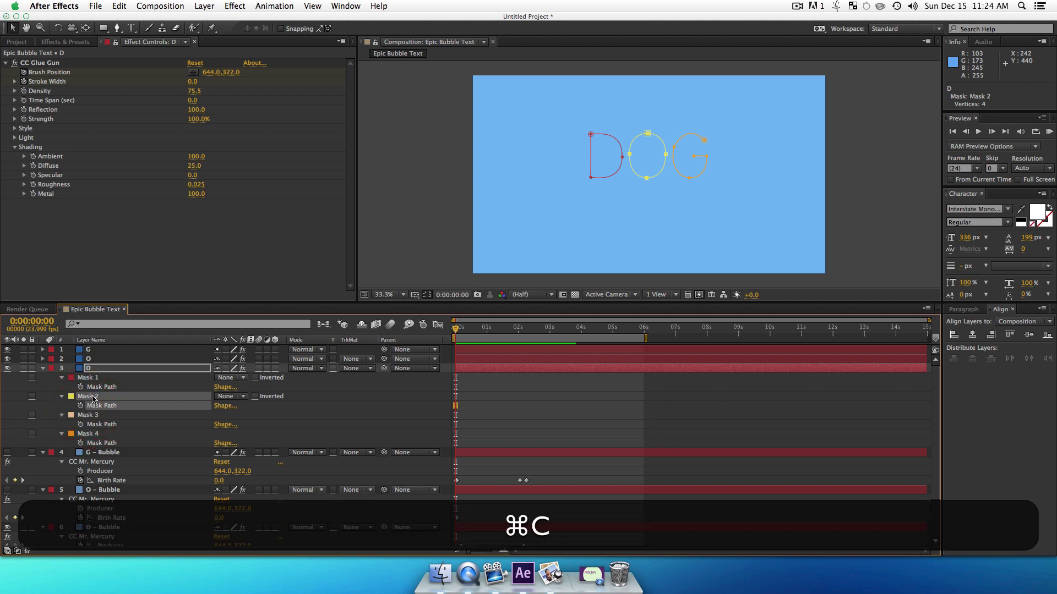
pyautogui.scroll(-5, 98, 450)
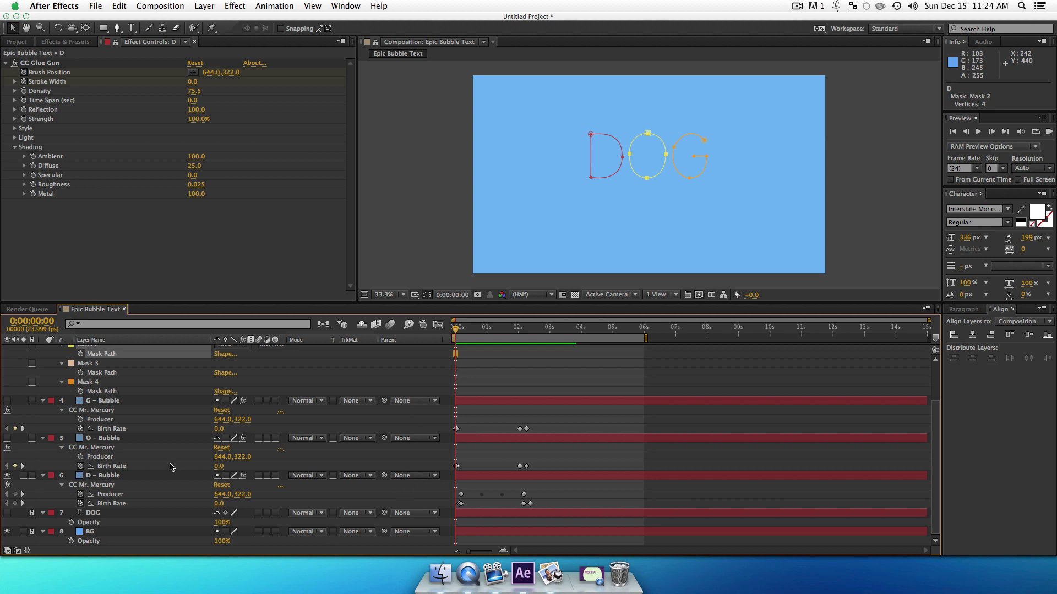
pyautogui.click(103, 439)
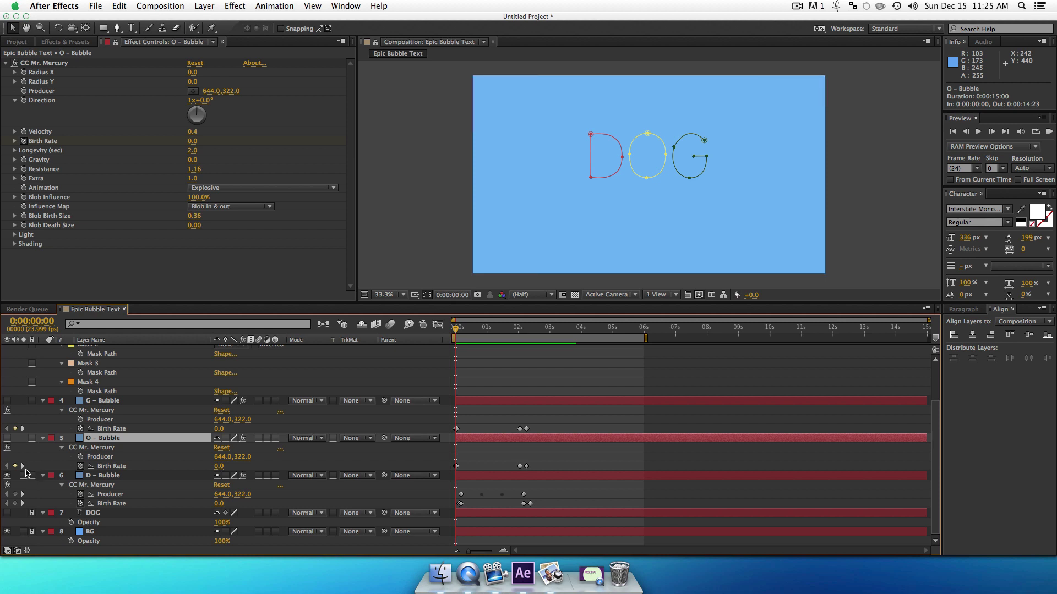
pyautogui.click(23, 466)
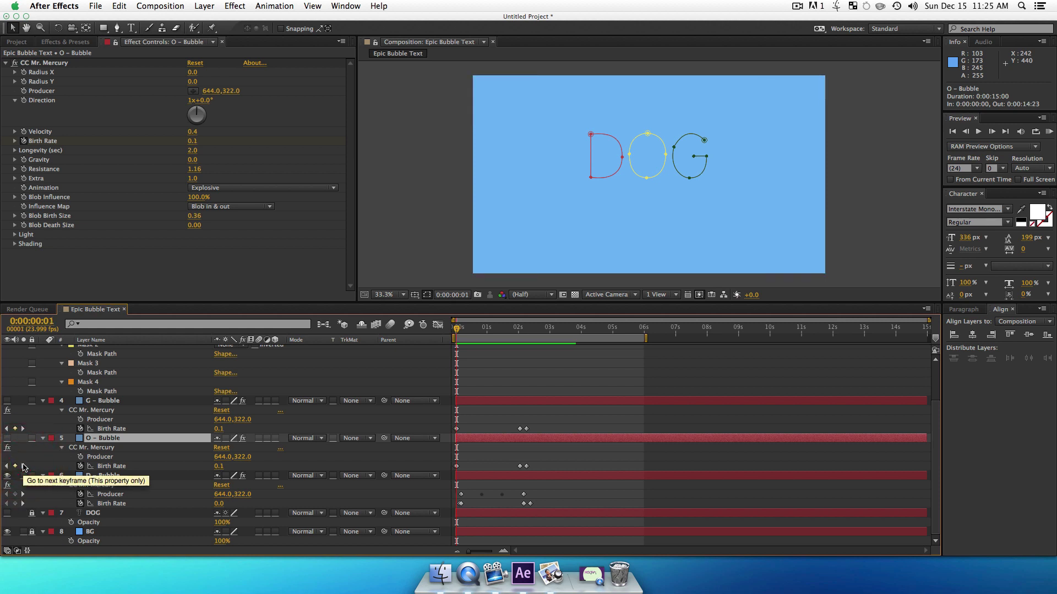
pyautogui.click(110, 457)
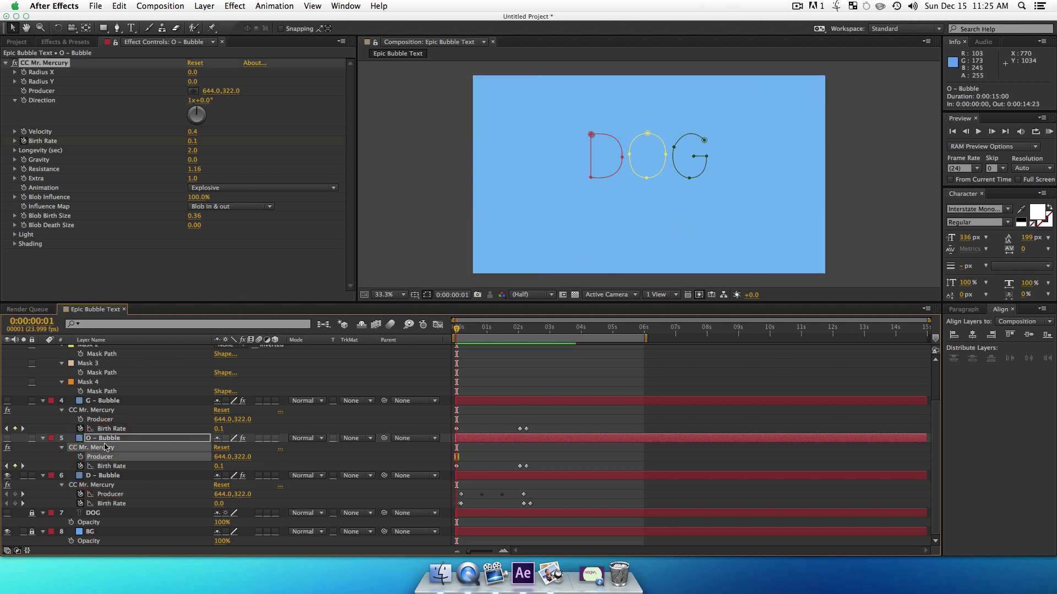
pyautogui.press('super+v')
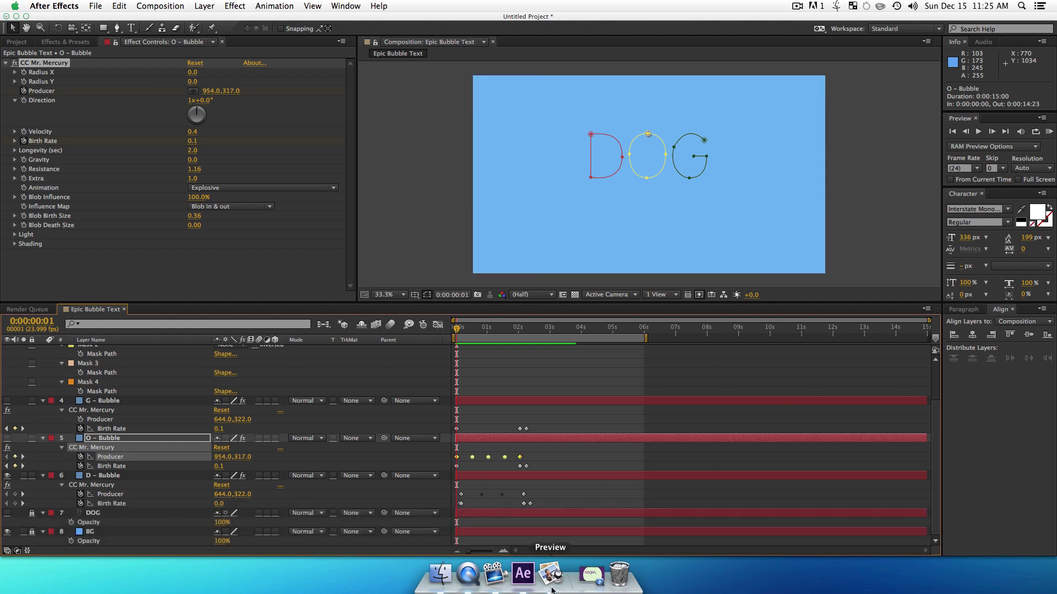
# Shift O - Bubble's Producer and Birth Rate keyframes so the Producer path starts with layer O's Brush Position at 0:00:01:03
pyautogui.moveTo(469, 551); pyautogui.dragTo(485, 552)
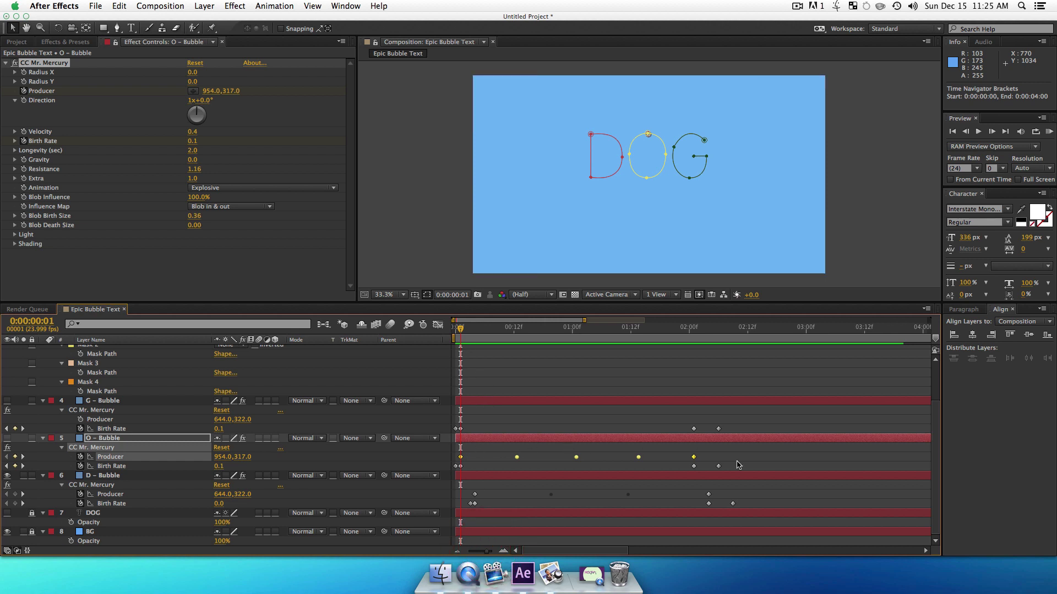
pyautogui.moveTo(746, 470); pyautogui.dragTo(428, 452)
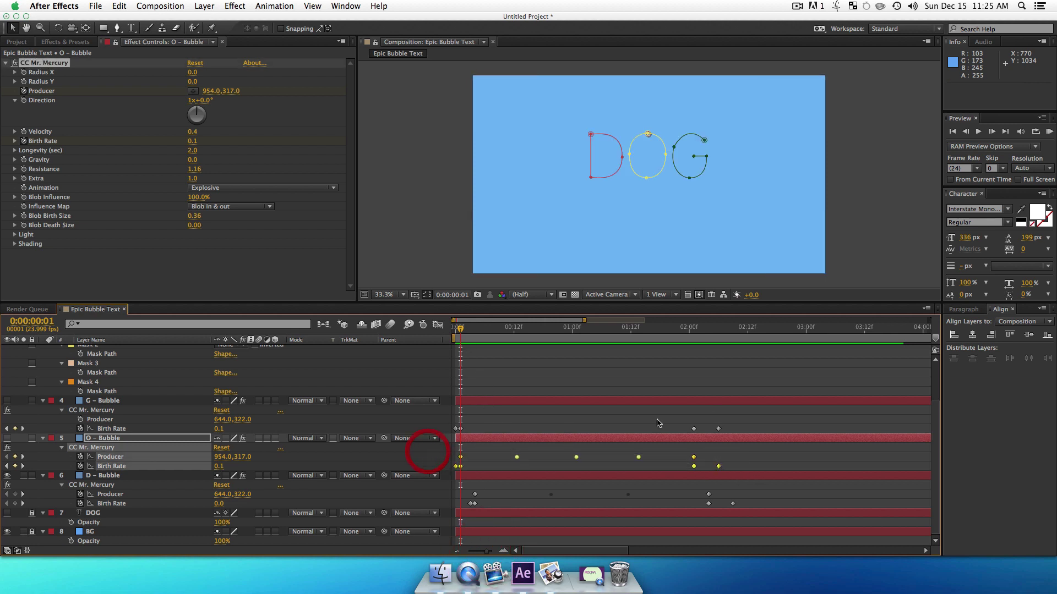
pyautogui.scroll(3, 658, 423)
pyautogui.click(146, 361)
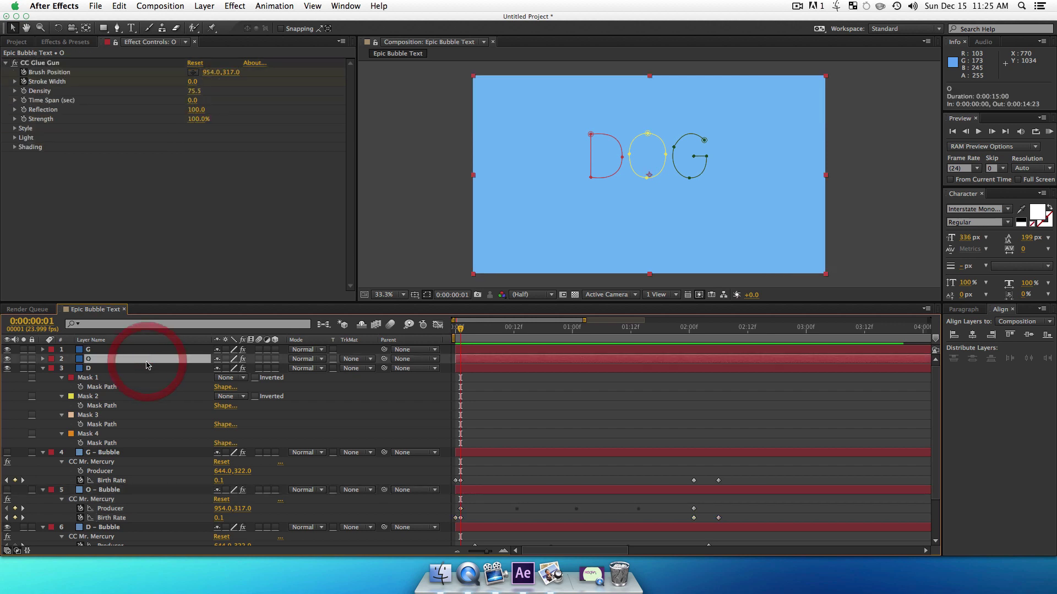
pyautogui.press('u')
pyautogui.scroll(-1, 528, 396)
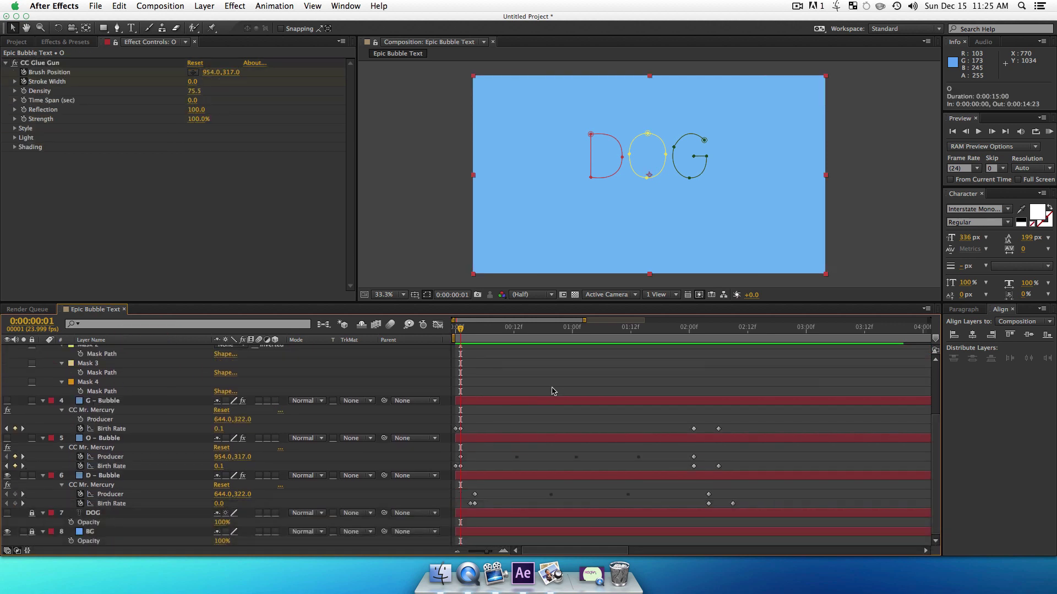
pyautogui.click(588, 330)
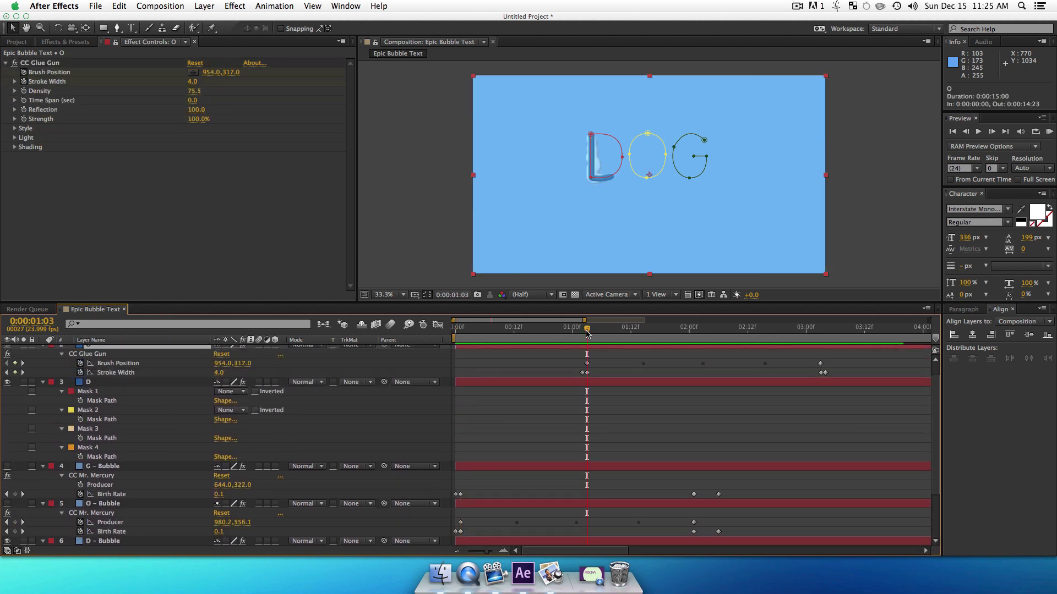
pyautogui.scroll(-4, 586, 352)
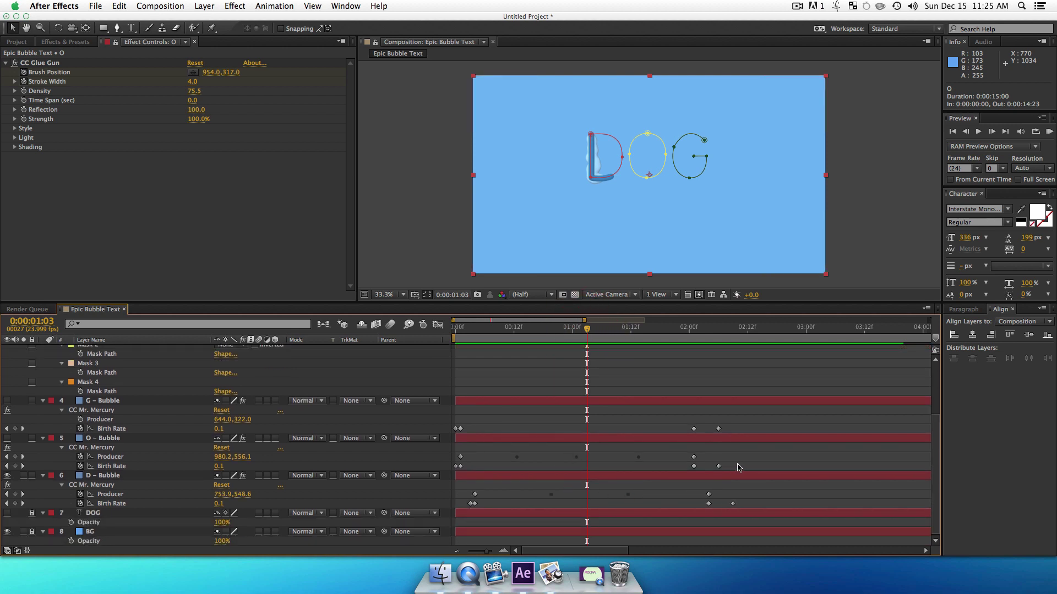
pyautogui.moveTo(748, 470); pyautogui.dragTo(586, 457)
pyautogui.click(571, 461)
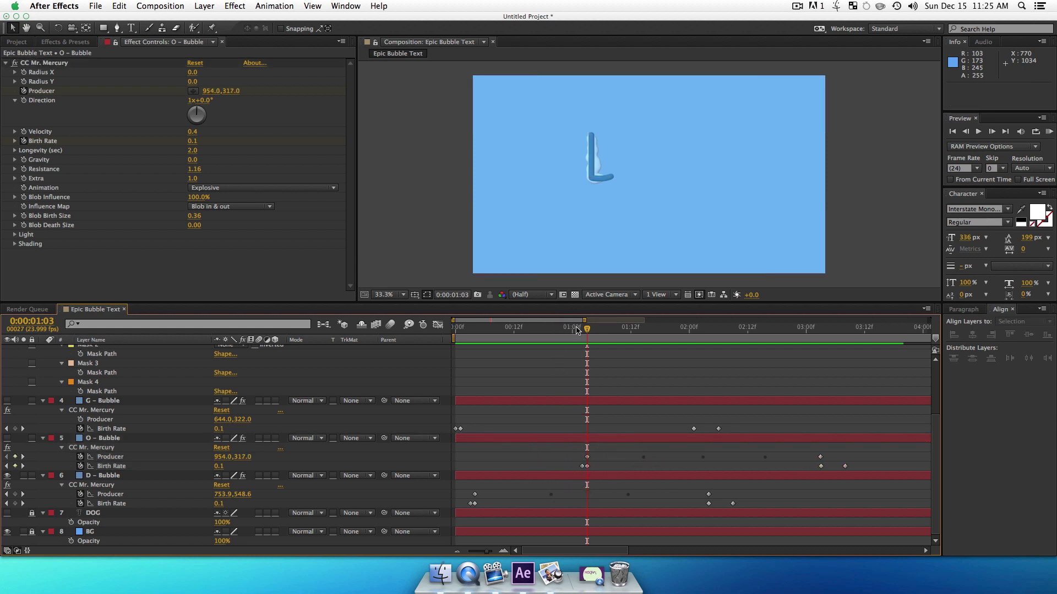
# Turn on the visibility of O - Bubble and preview the animation from the start
pyautogui.click(457, 328)
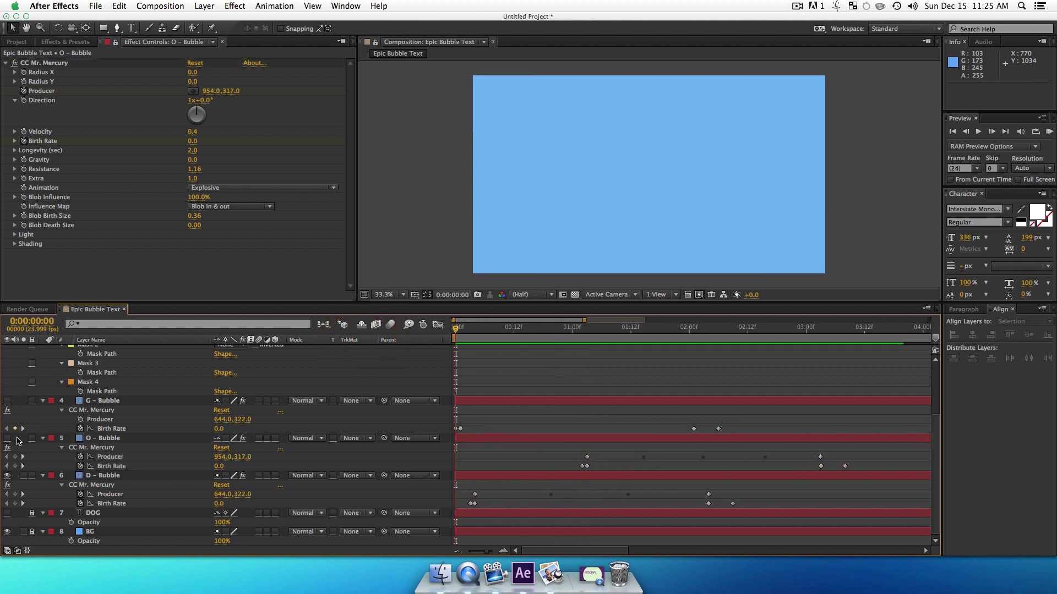
pyautogui.press('KP_0')
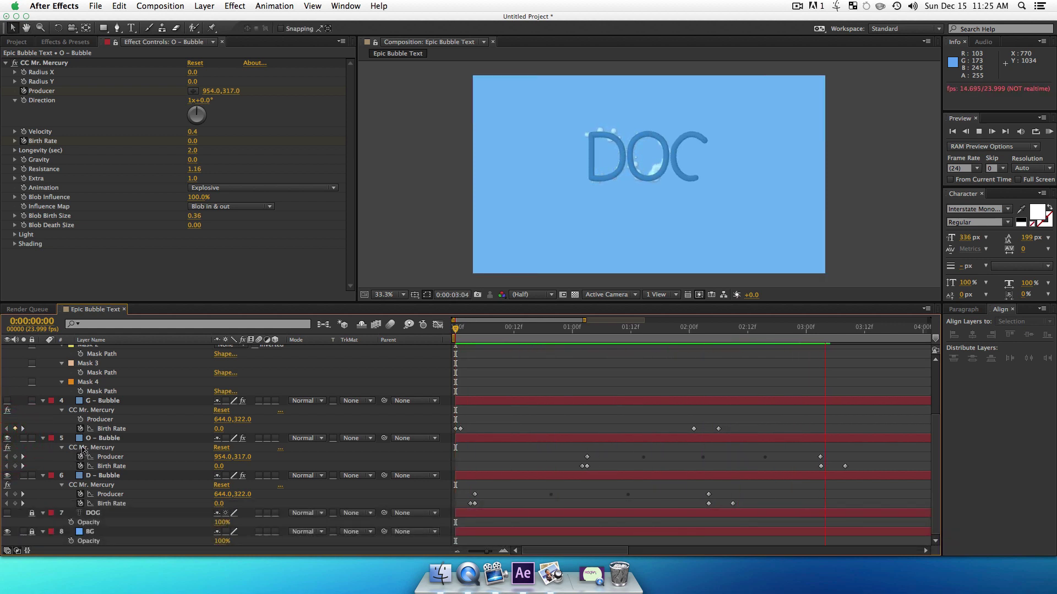
pyautogui.press('space')
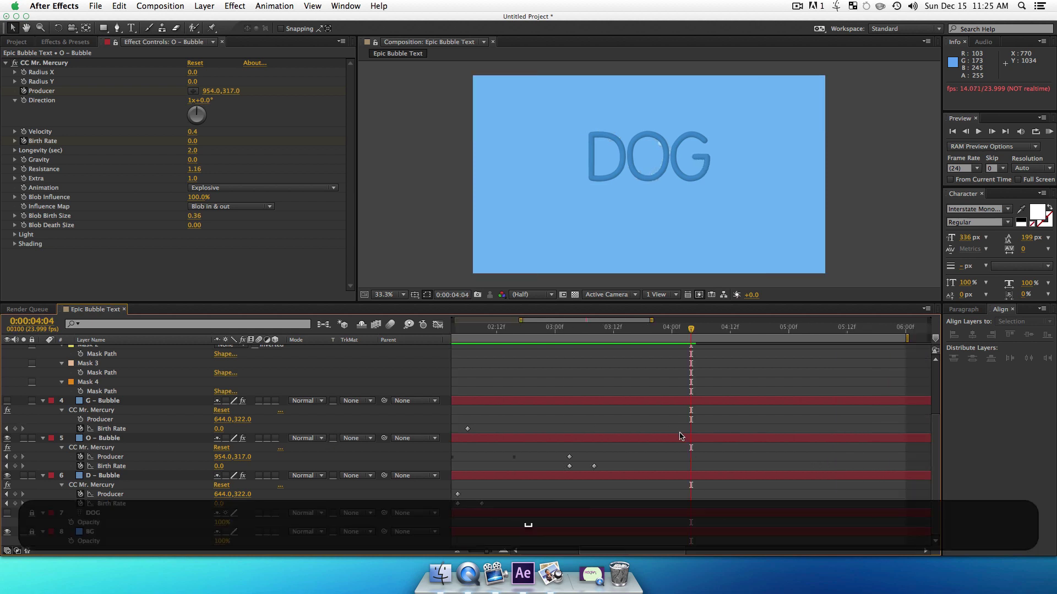
# Copy Mask 3's path from layer D and paste it into G - Bubble's Producer at the second Birth Rate keyframe, frame 1
pyautogui.hscroll(-10, 664, 423)
pyautogui.scroll(3, 623, 387)
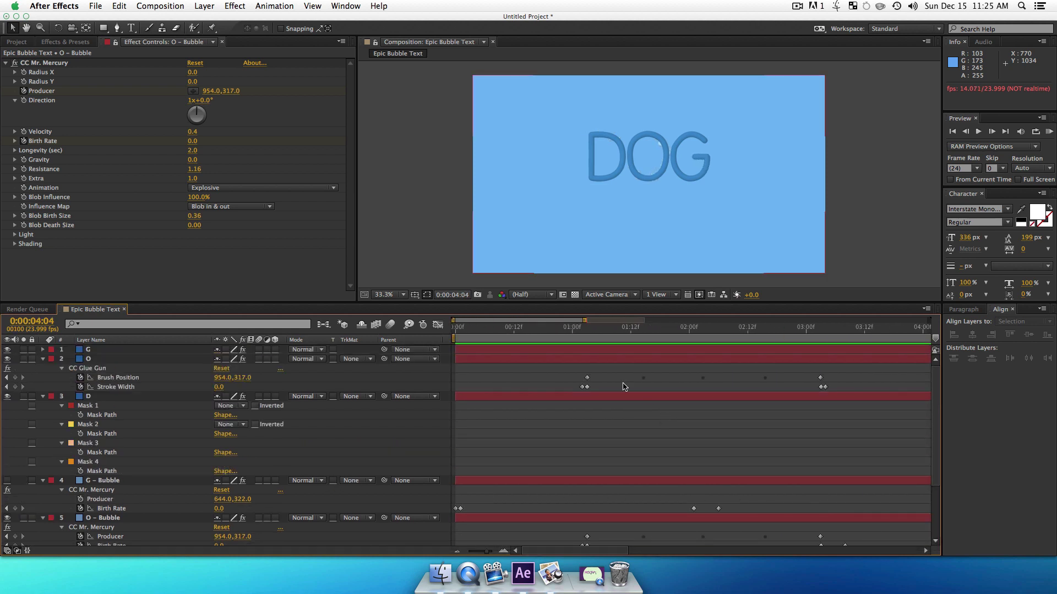
pyautogui.click(101, 452)
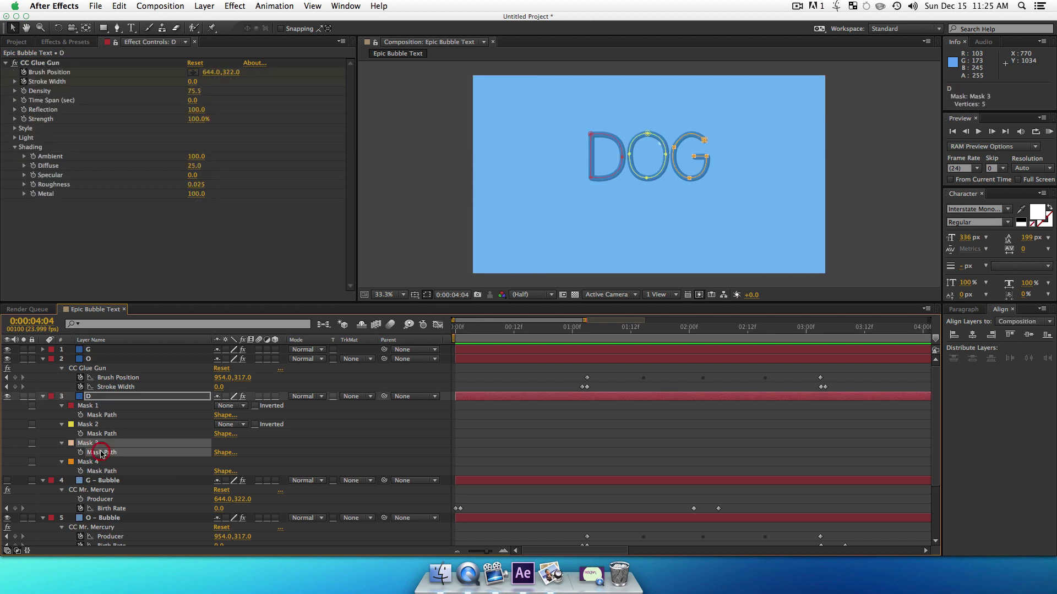
pyautogui.press('super+c')
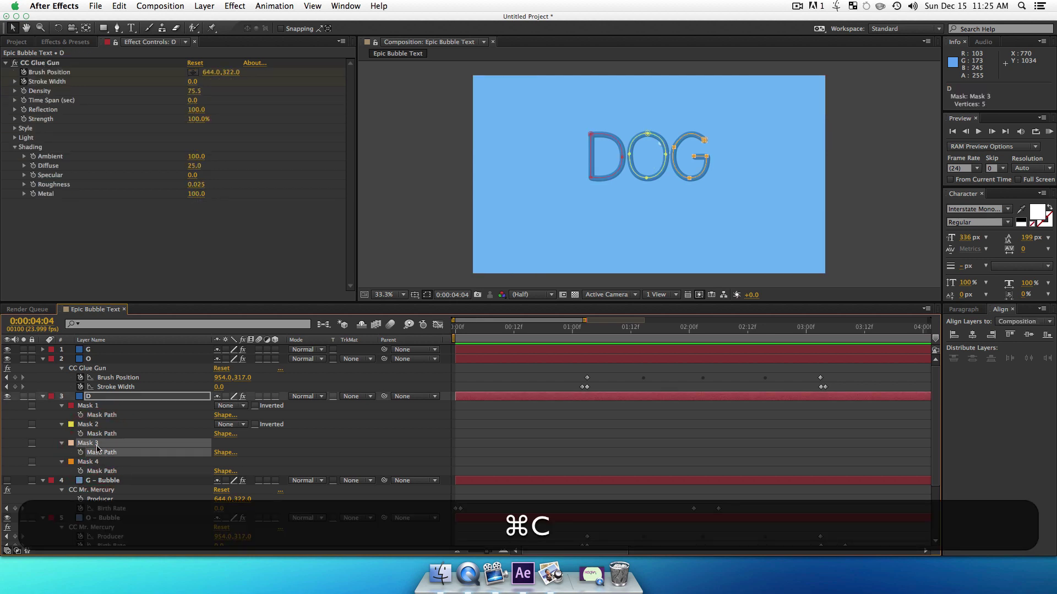
pyautogui.scroll(-2, 124, 458)
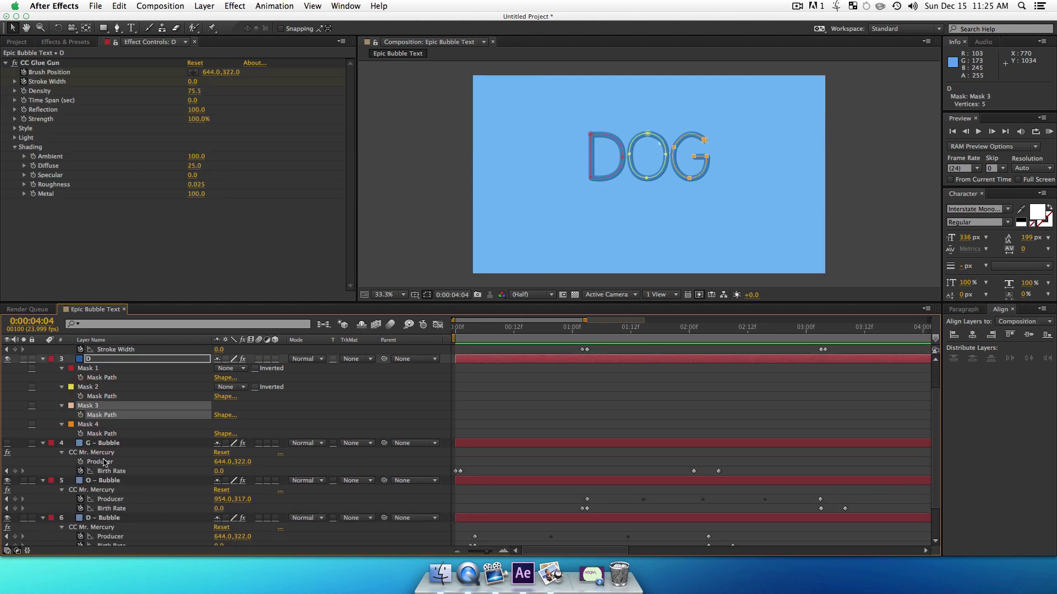
pyautogui.click(105, 463)
pyautogui.click(6, 471)
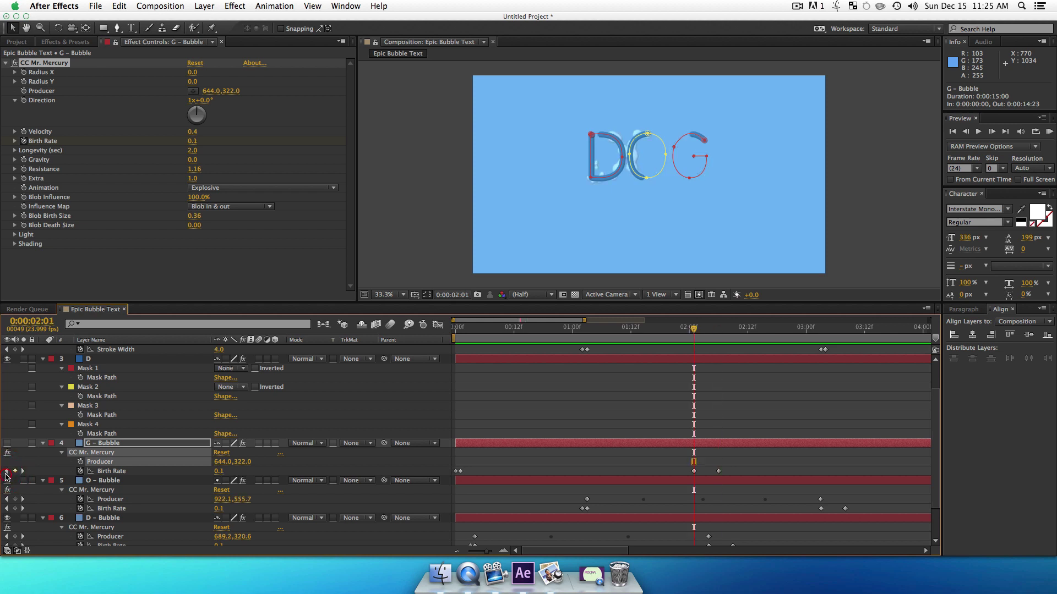
pyautogui.click(6, 472)
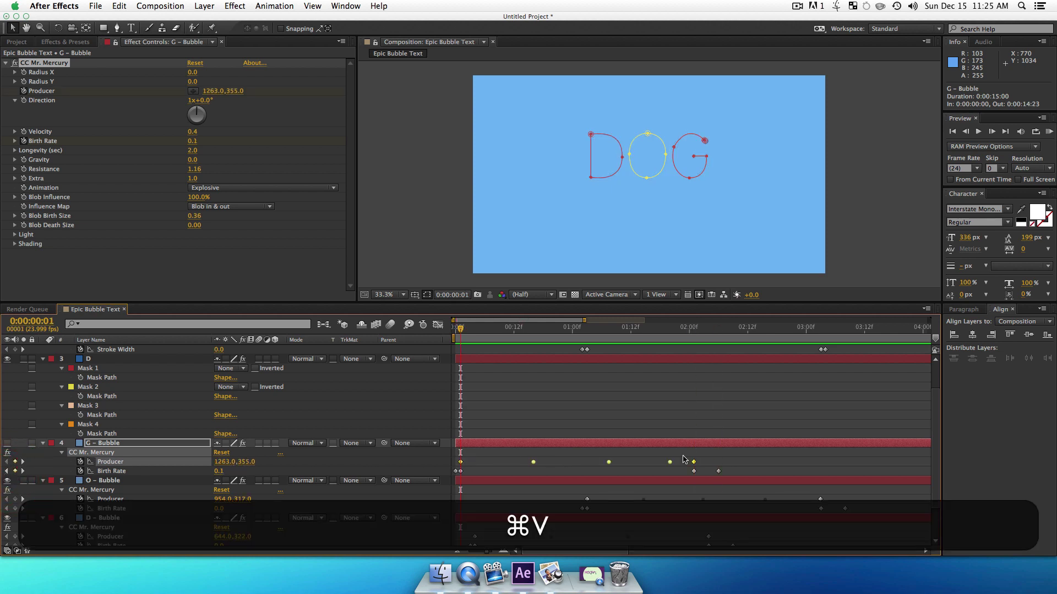
# Collapse the expanded letter and bubble layers, and reveal only the keyframed properties of G and G - Bubble
pyautogui.moveTo(730, 473); pyautogui.dragTo(407, 459)
pyautogui.scroll(2, 791, 397)
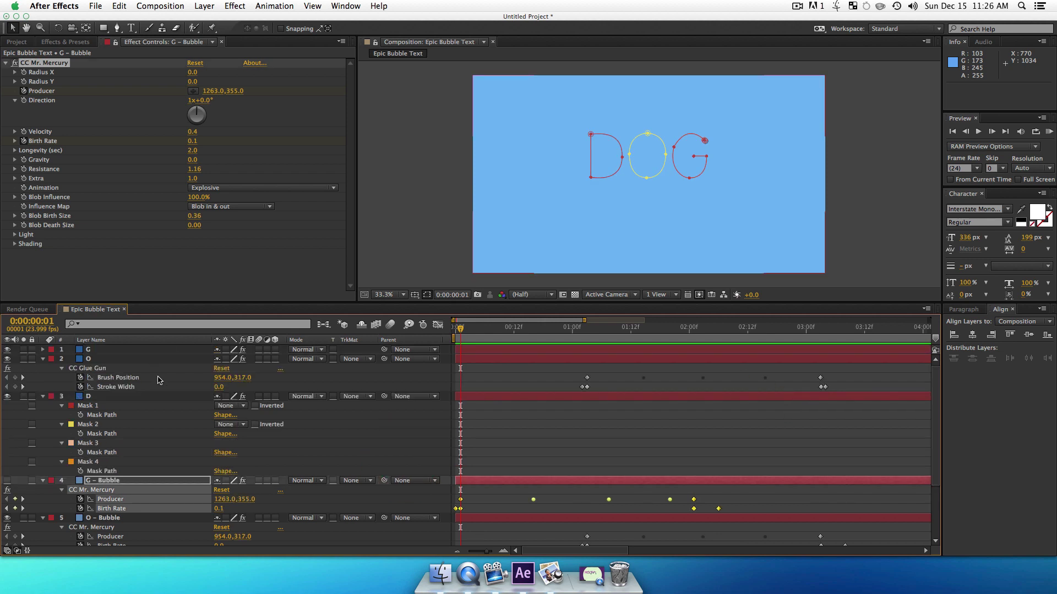
pyautogui.press('super+a')
pyautogui.press('u')
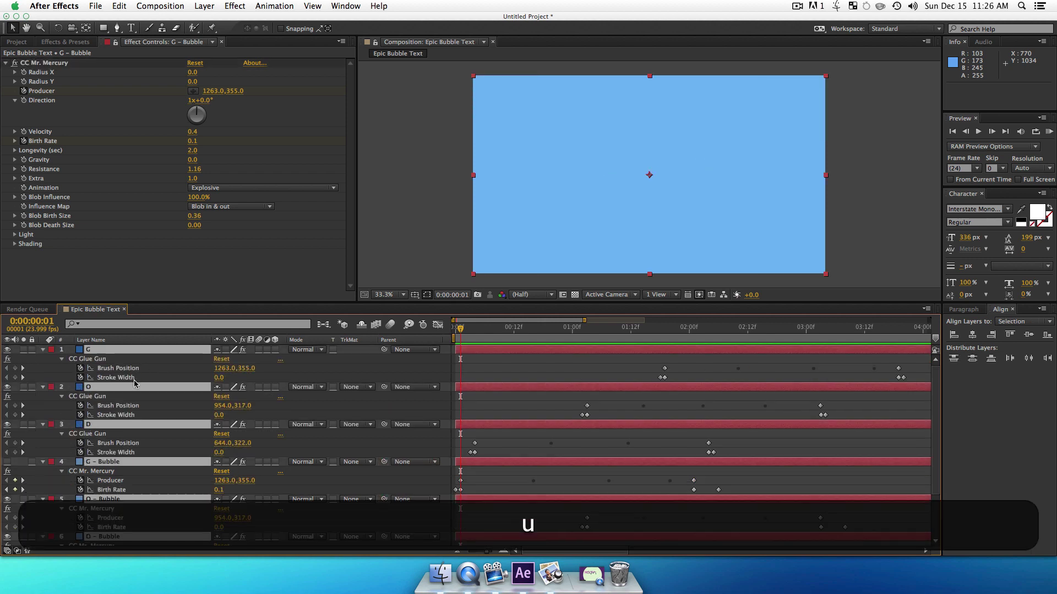
pyautogui.press('u')
pyautogui.click(95, 493)
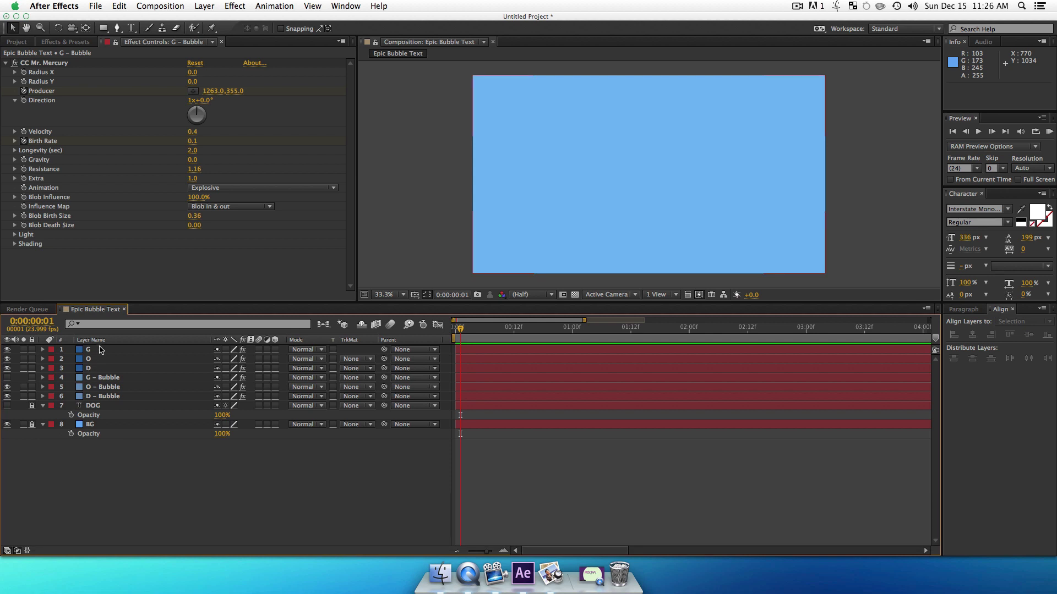
pyautogui.click(99, 350)
pyautogui.press('u')
pyautogui.click(200, 497)
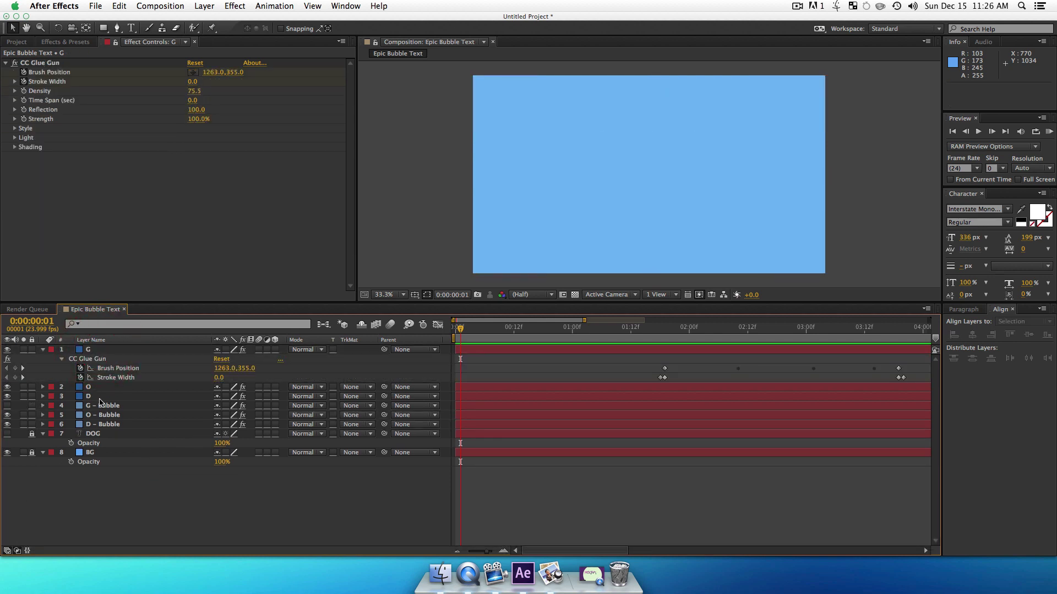
pyautogui.click(104, 408)
pyautogui.press('u')
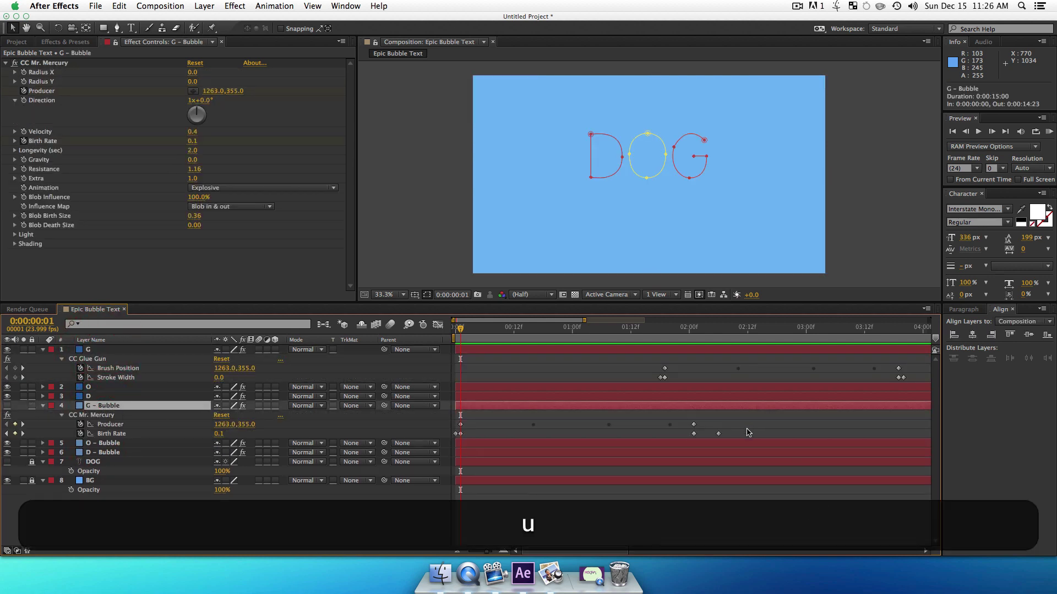
# Shift all G - Bubble Producer and Birth Rate keyframes so the Producer path starts with layer G's Brush Position at 0:00:01:19
pyautogui.moveTo(748, 439); pyautogui.dragTo(522, 428)
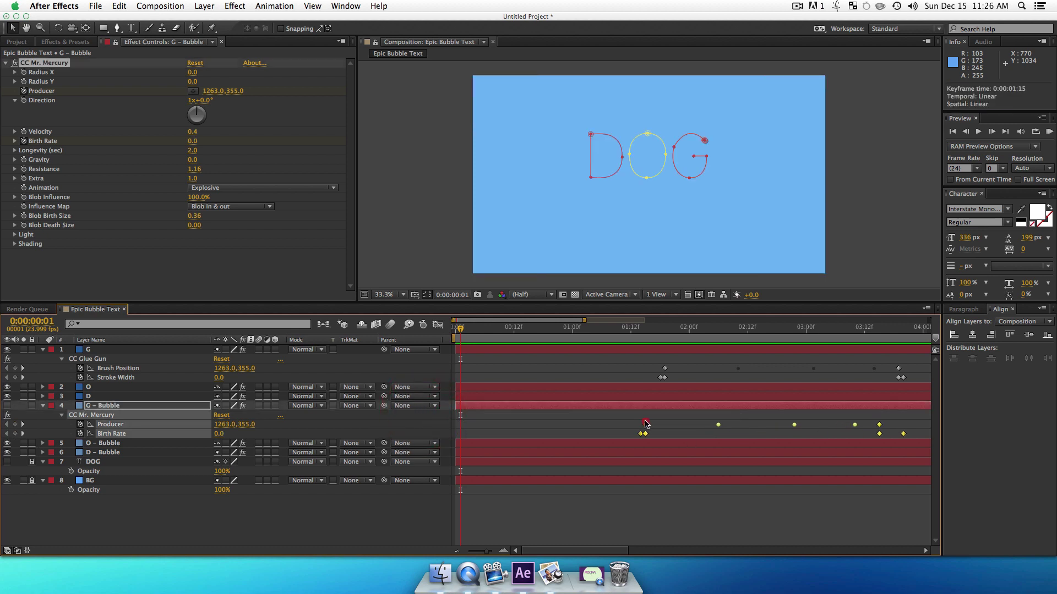
pyautogui.moveTo(647, 424); pyautogui.dragTo(661, 424)
pyautogui.click(668, 329)
pyautogui.click(665, 330)
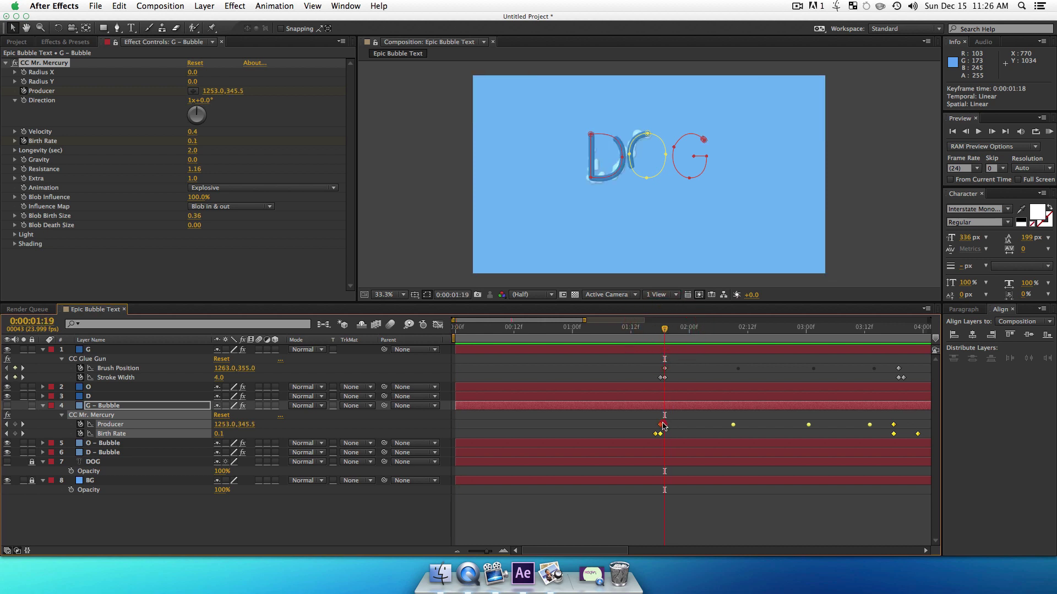
pyautogui.moveTo(660, 424); pyautogui.dragTo(665, 425)
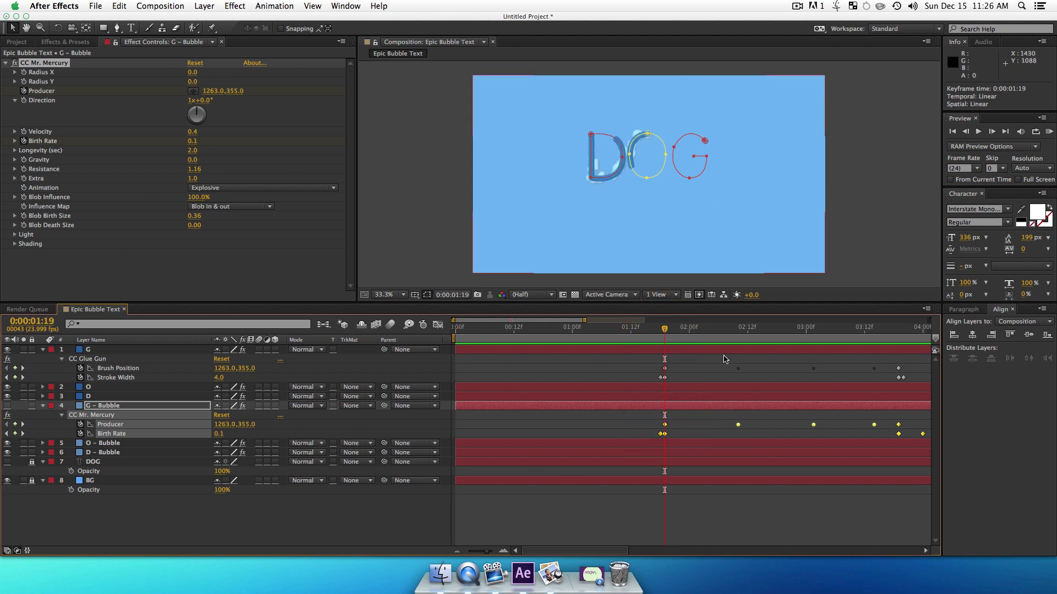
pyautogui.click(303, 528)
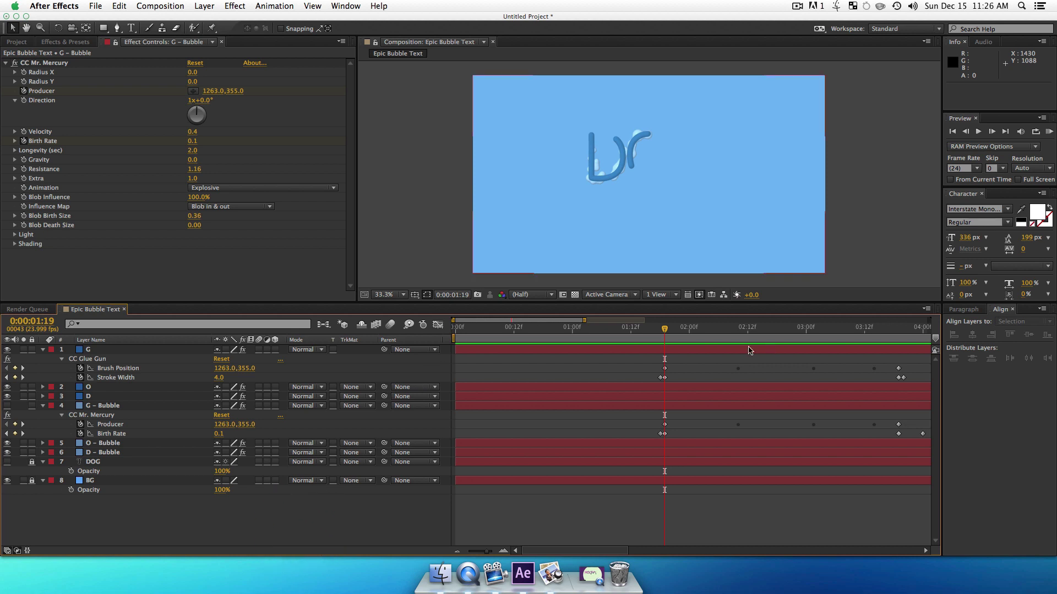
# Turn on the visibility of G - Bubble and preview the complete DOG animation
pyautogui.press('KP_0')
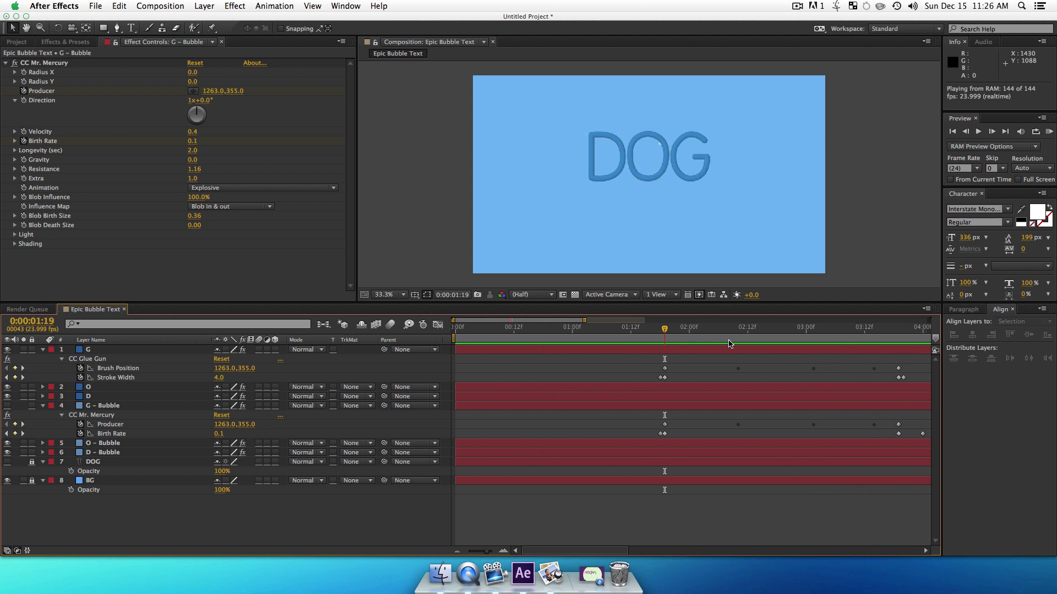
pyautogui.press('space')
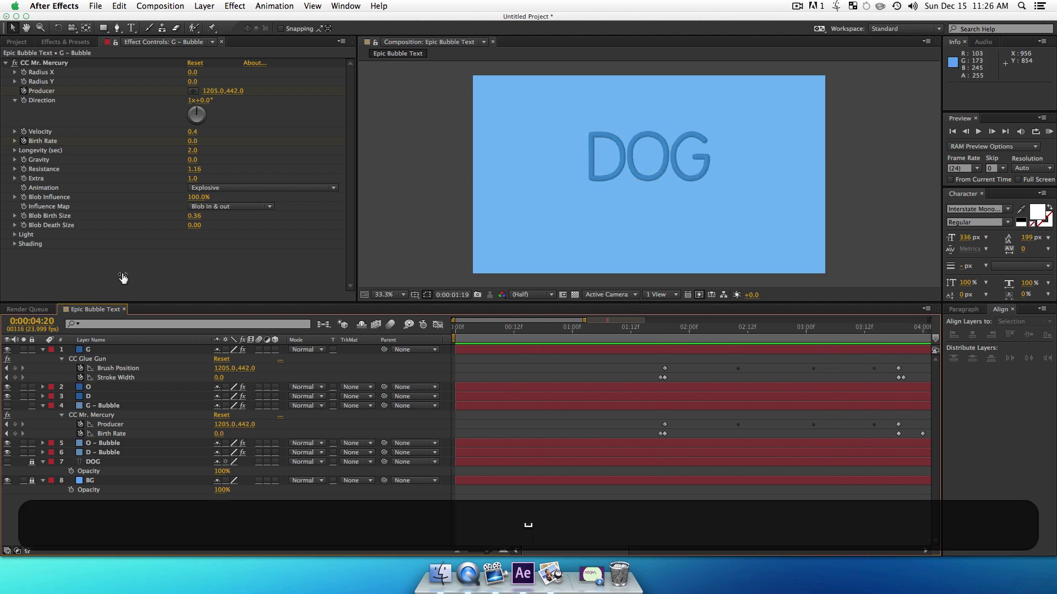
pyautogui.click(7, 406)
pyautogui.press('KP_0')
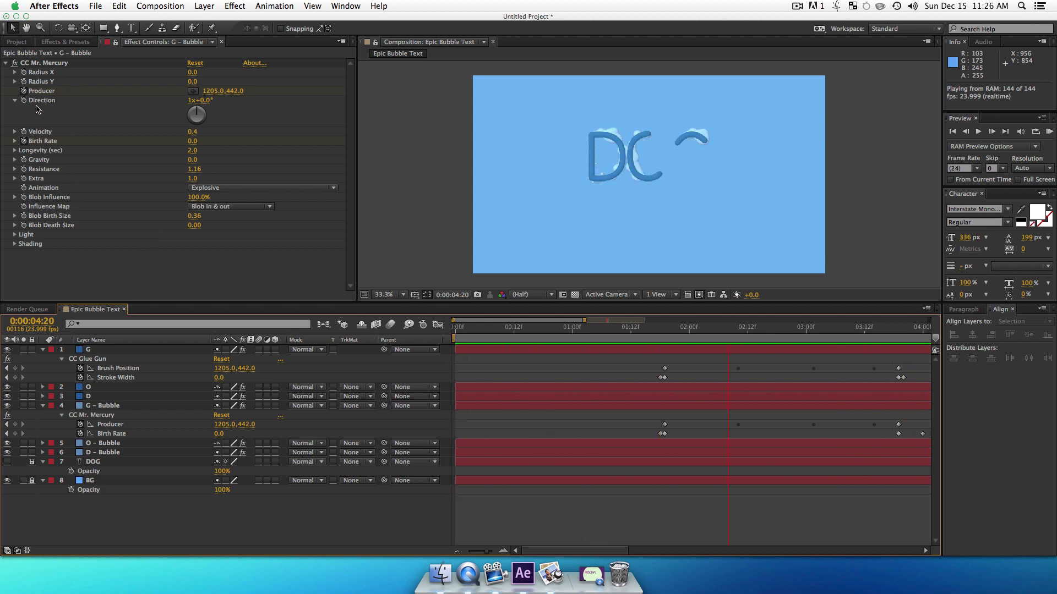
pyautogui.press('space')
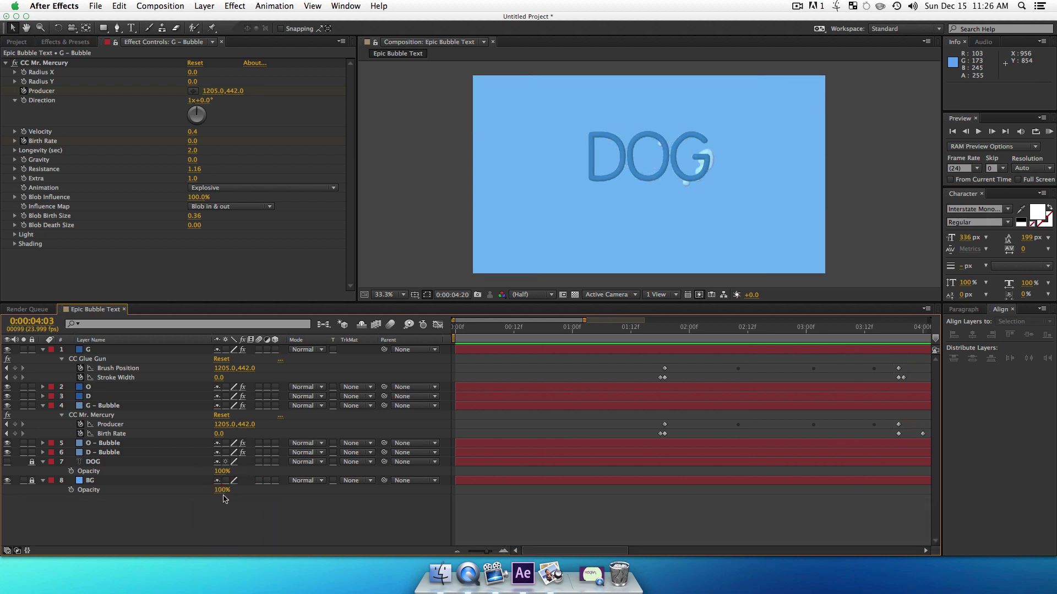
# Collapse the keyframed properties of all letter and bubble layers and deselect them
pyautogui.press('super+a')
pyautogui.press('u')
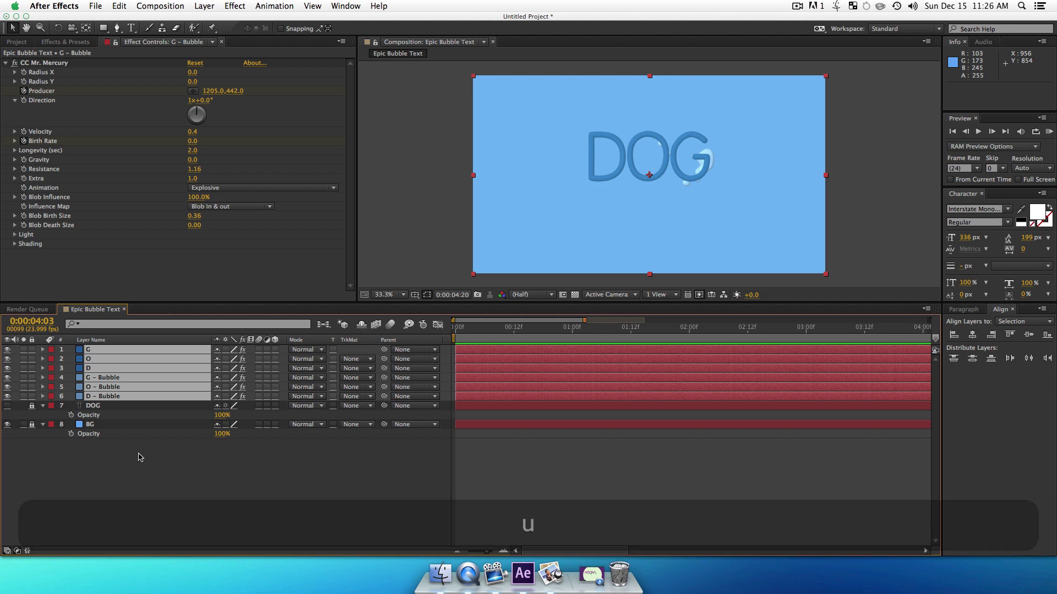
pyautogui.click(305, 502)
pyautogui.press('space')
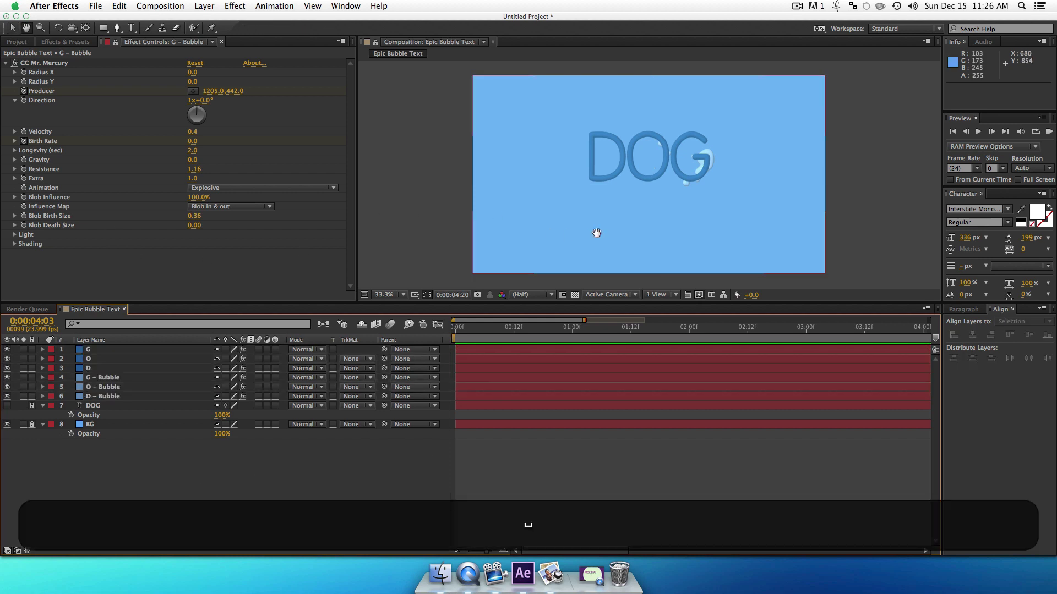
pyautogui.moveTo(597, 234); pyautogui.dragTo(567, 214)
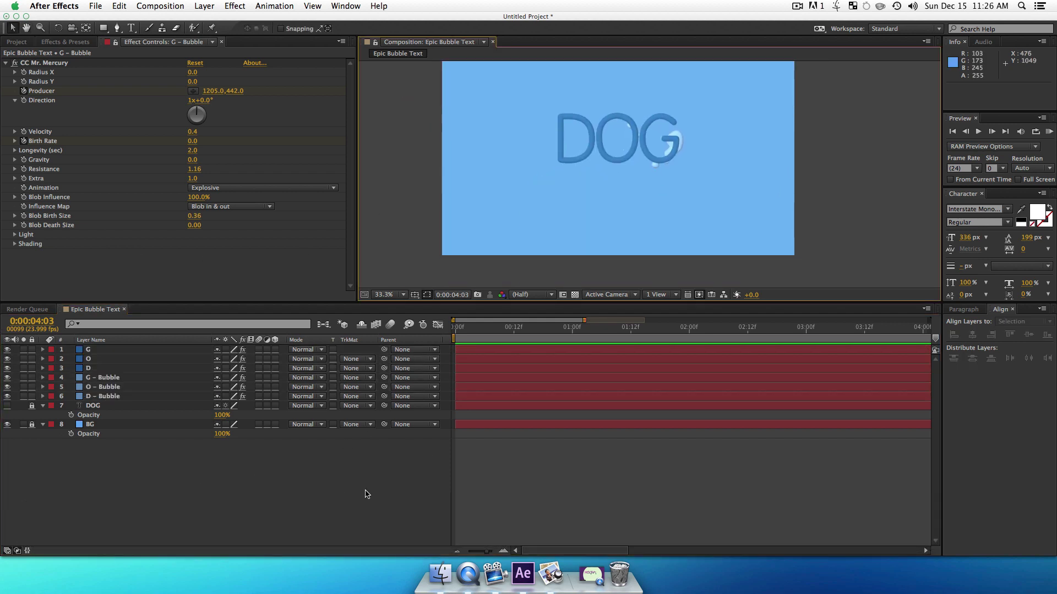
# Return to the first frame, hide the six letter and bubble layers, and show and unlock the DOG text layer
pyautogui.click(370, 342)
pyautogui.press('Home')
pyautogui.click(173, 498)
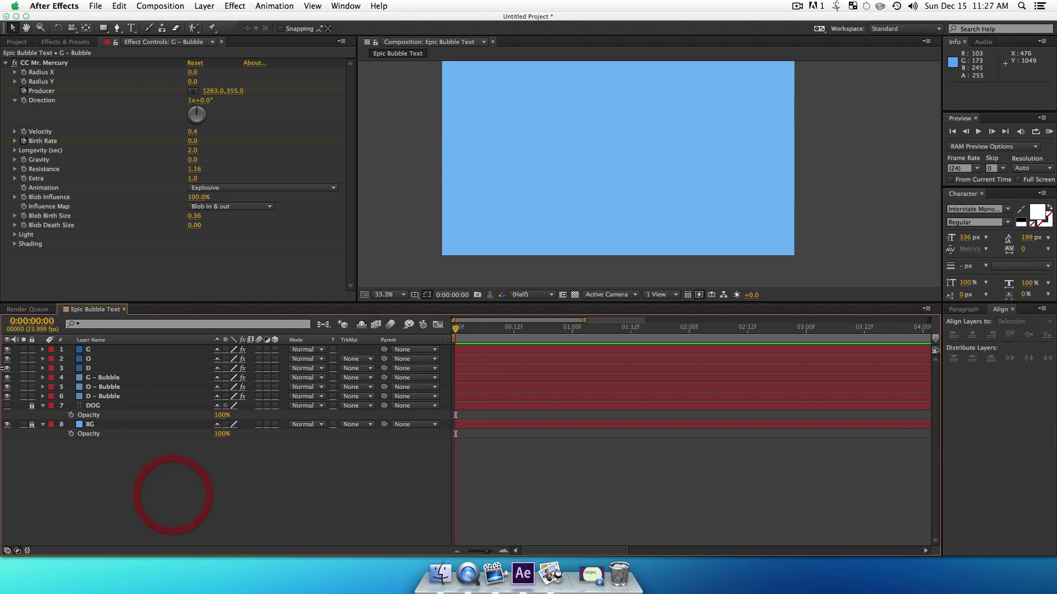
pyautogui.moveTo(6, 396); pyautogui.dragTo(7, 349)
pyautogui.click(7, 406)
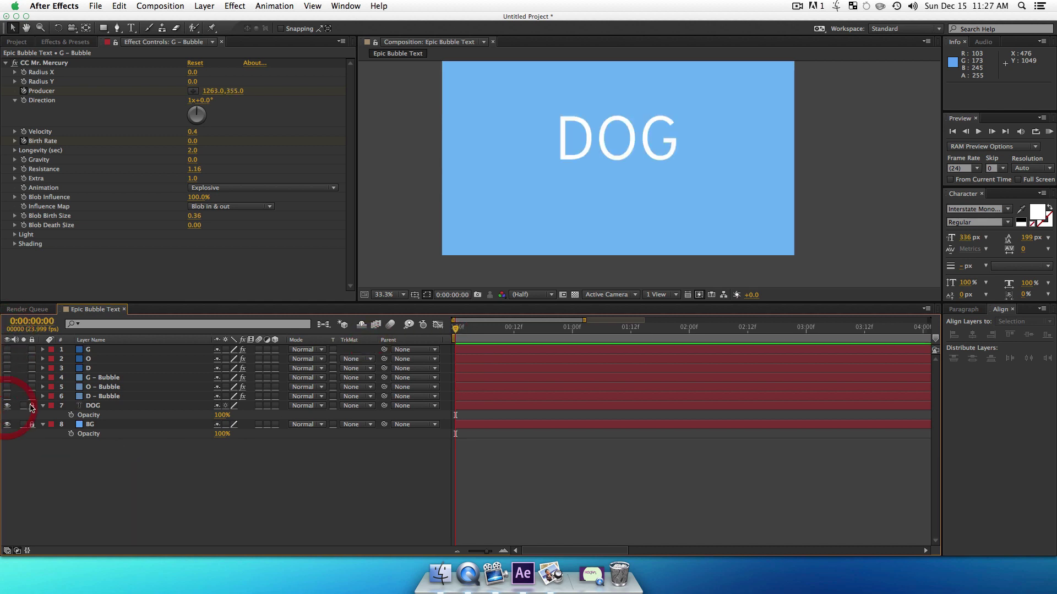
# Change the DOG text's font to Brush Script MT
pyautogui.doubleClick(89, 406)
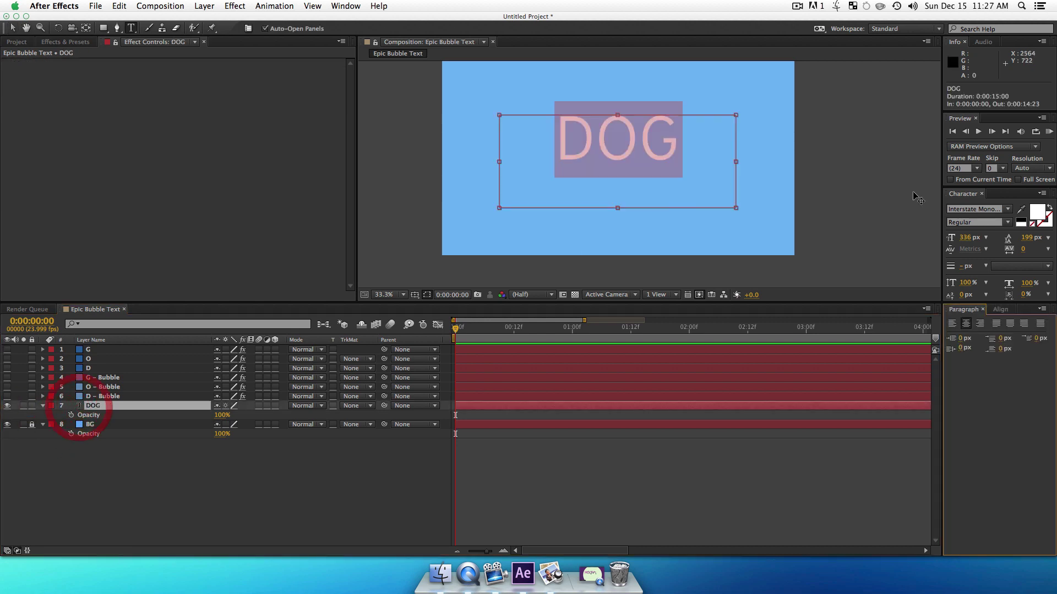
pyautogui.click(971, 209)
pyautogui.write('brus')
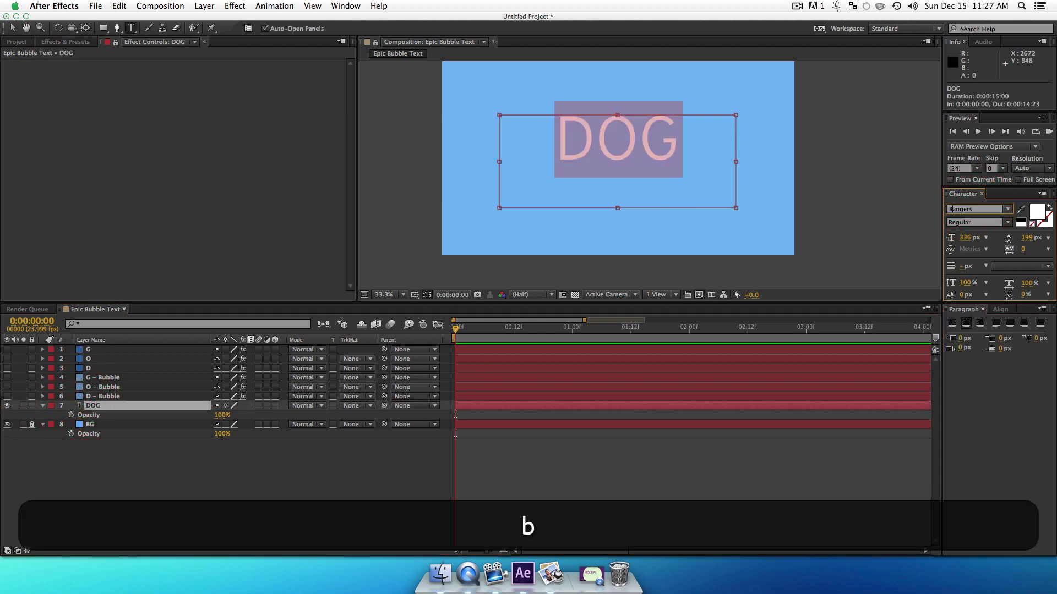
pyautogui.write('h Script MT')
pyautogui.press('Return')
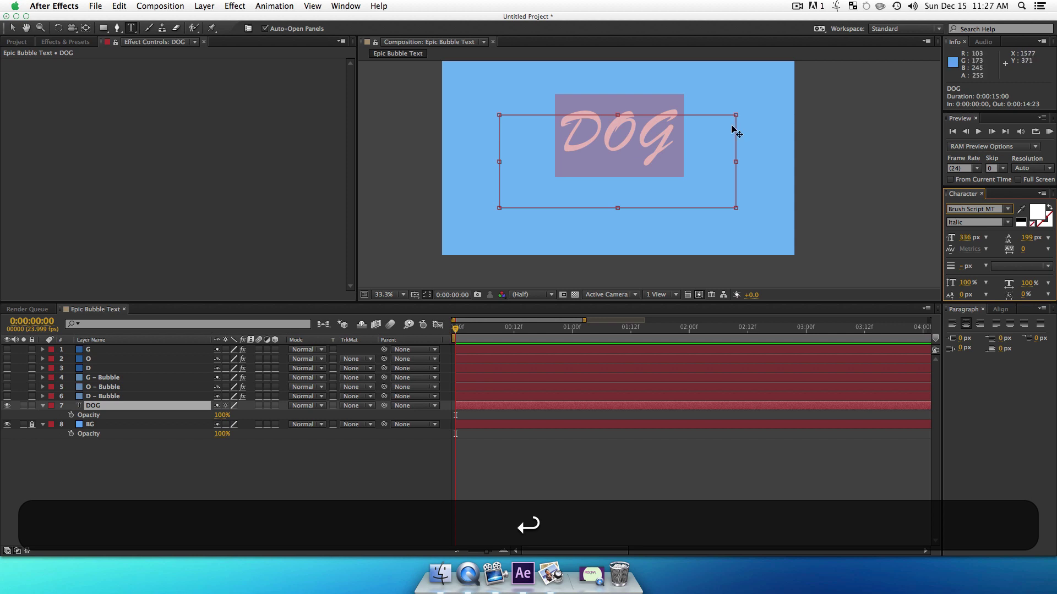
# Replace the text DOG with "my" and lock its layer
pyautogui.moveTo(682, 142)
pyautogui.mouseDown()
pyautogui.moveTo(618, 105)
pyautogui.moveTo(479, 116)
pyautogui.mouseUp()
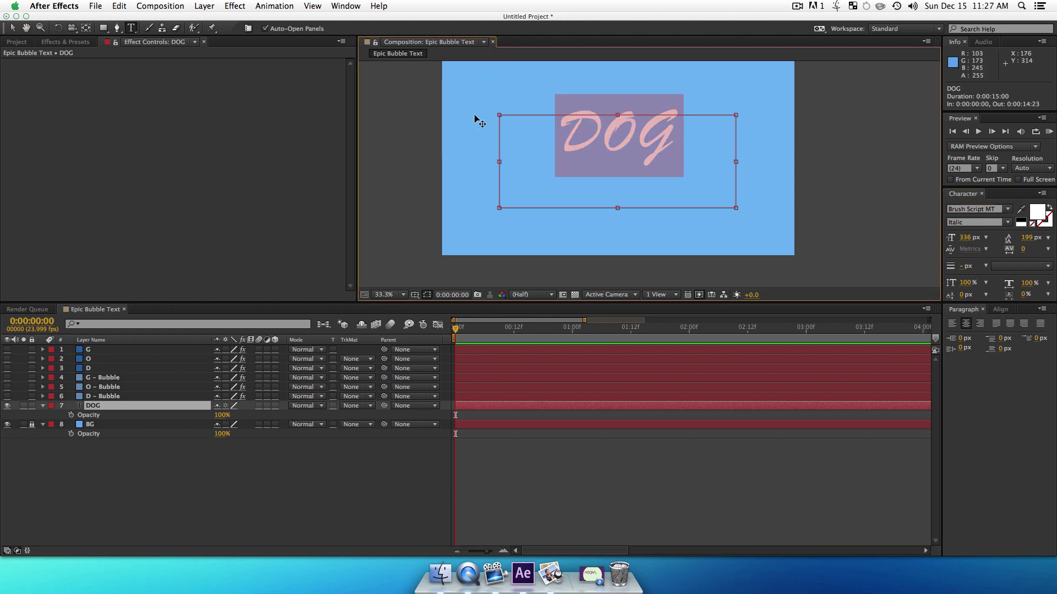
pyautogui.write('my')
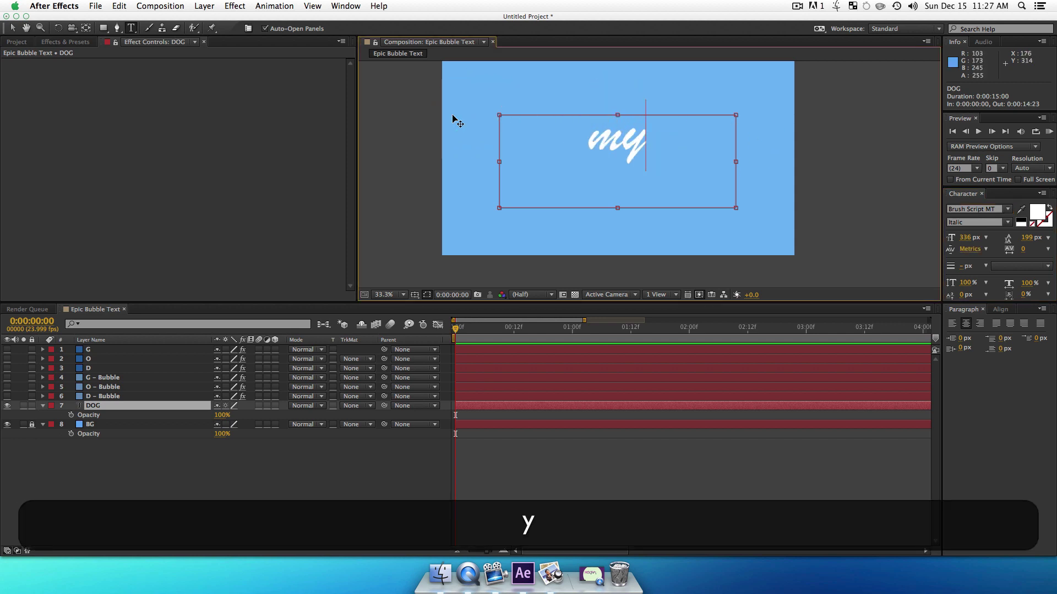
pyautogui.click(314, 515)
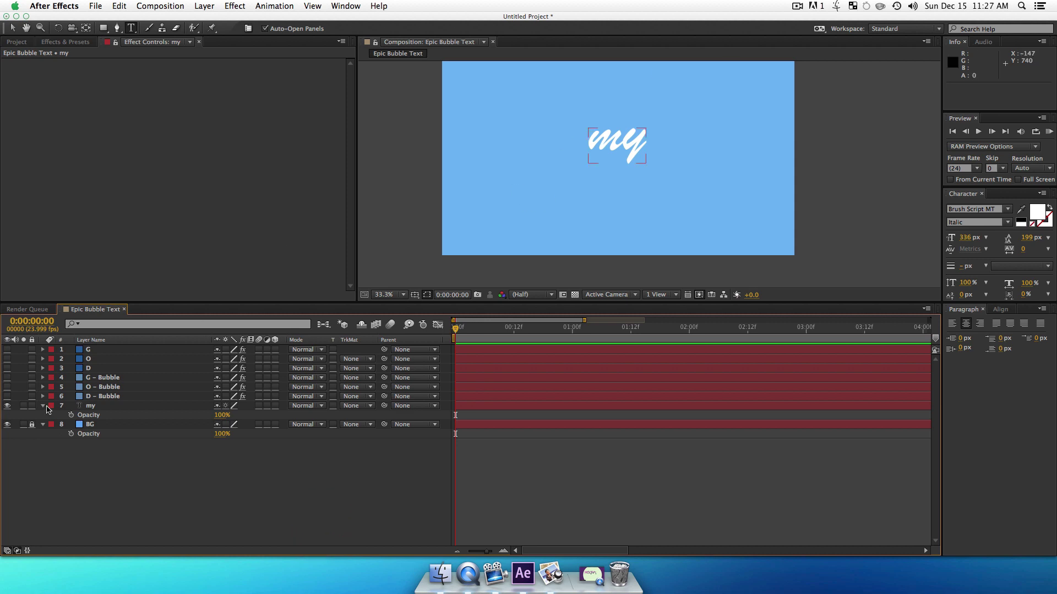
# Create a full-size solid in dark gray-blue #374655 above the other layers and frame the view on the "my" text
pyautogui.press('z')
pyautogui.doubleClick(608, 118)
pyautogui.press('space')
pyautogui.moveTo(668, 227); pyautogui.dragTo(607, 114)
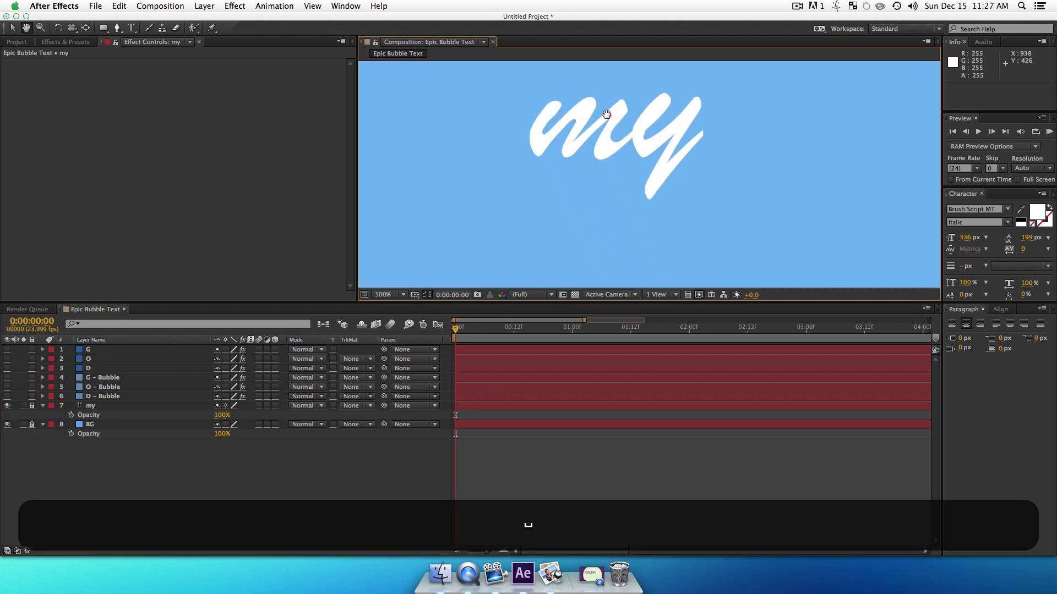
pyautogui.click(100, 523)
pyautogui.keyDown('shift'); pyautogui.click(138, 481); pyautogui.keyUp('shift')
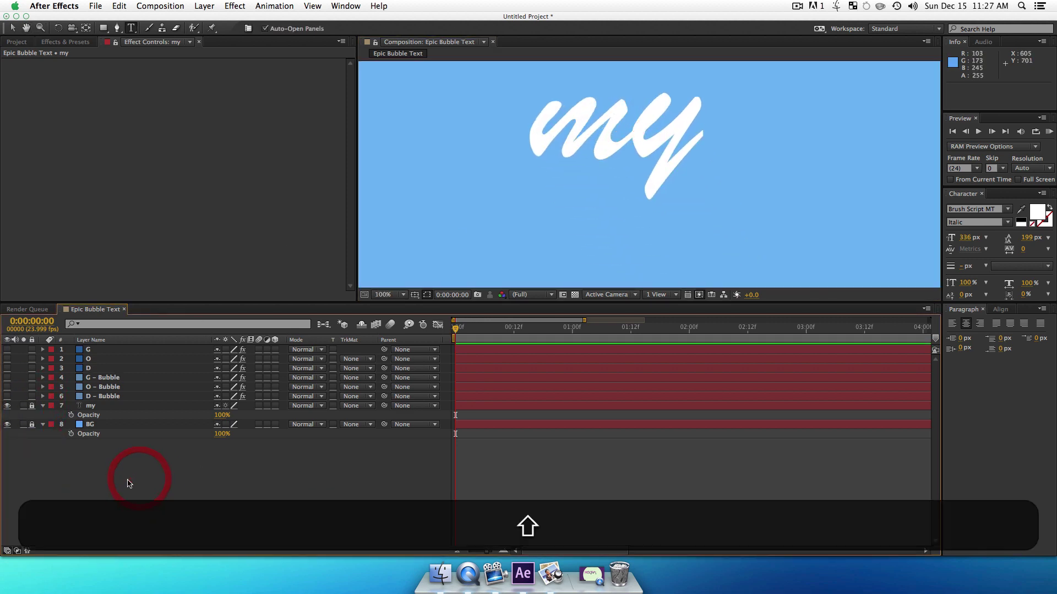
pyautogui.press('super+shift+y')
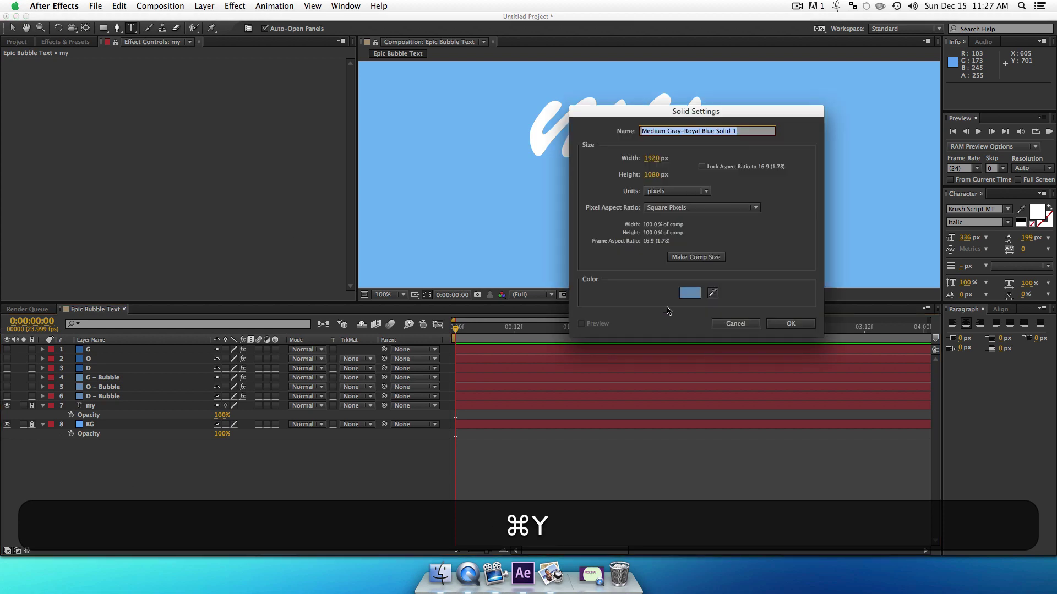
pyautogui.click(686, 300)
pyautogui.moveTo(782, 242); pyautogui.dragTo(770, 275)
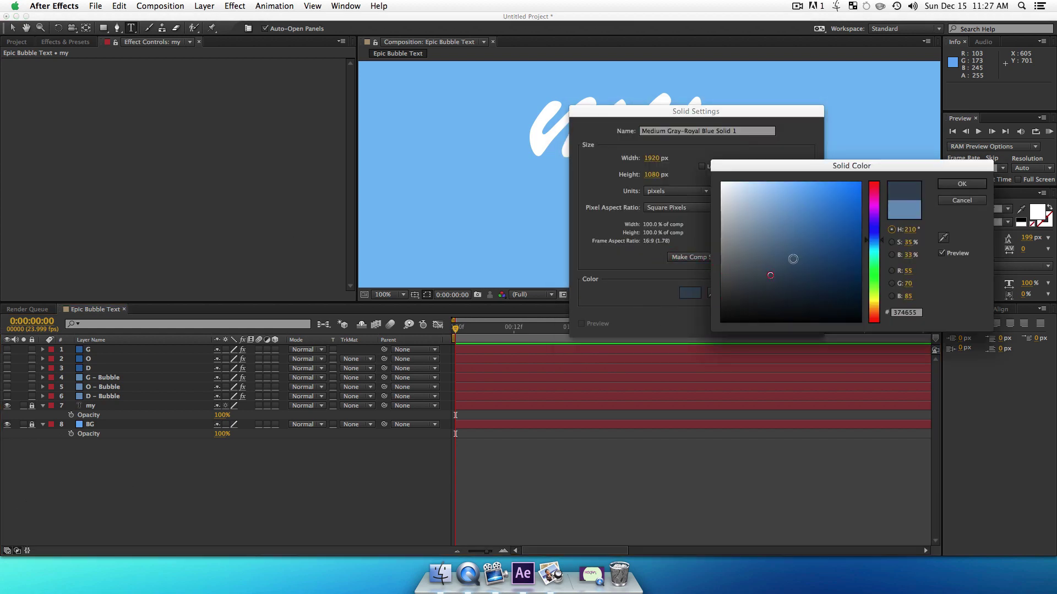
pyautogui.click(961, 185)
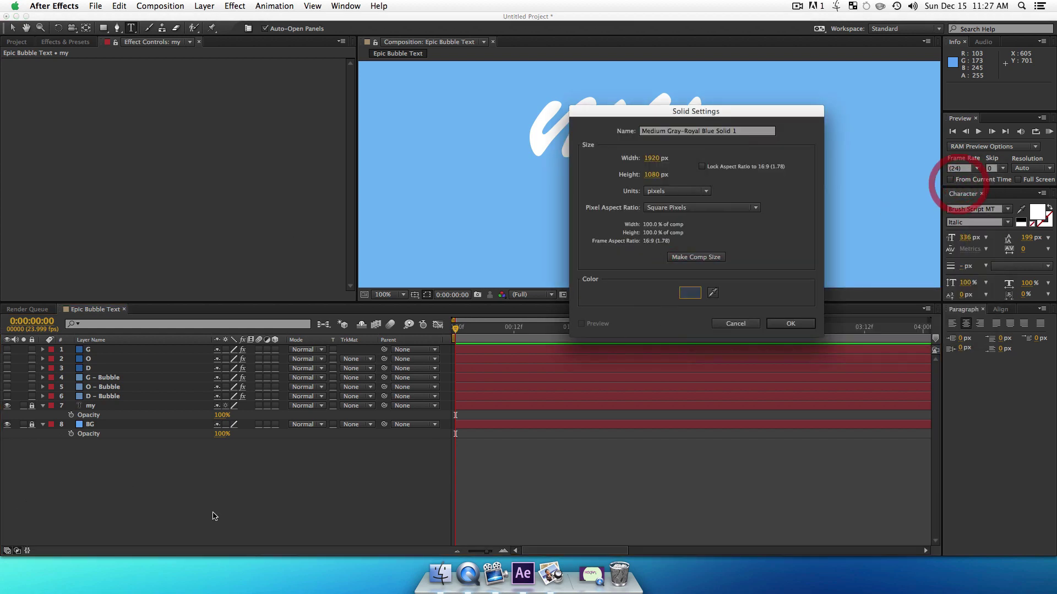
pyautogui.click(794, 321)
pyautogui.click(265, 507)
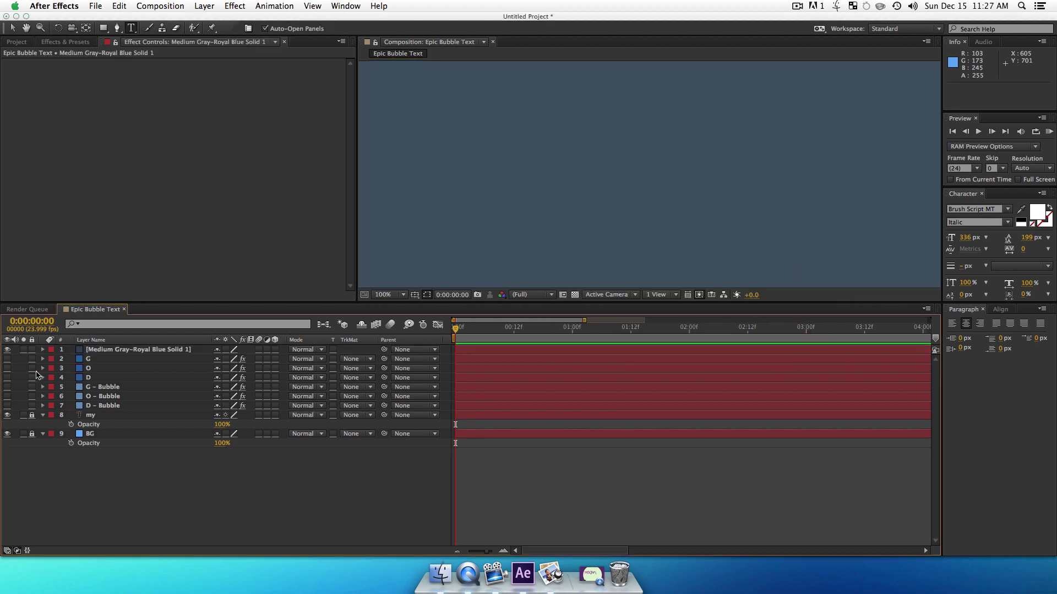
# Hide the new solid and trace the strokes of the letter m on it with an open Pen tool mask path
pyautogui.click(7, 350)
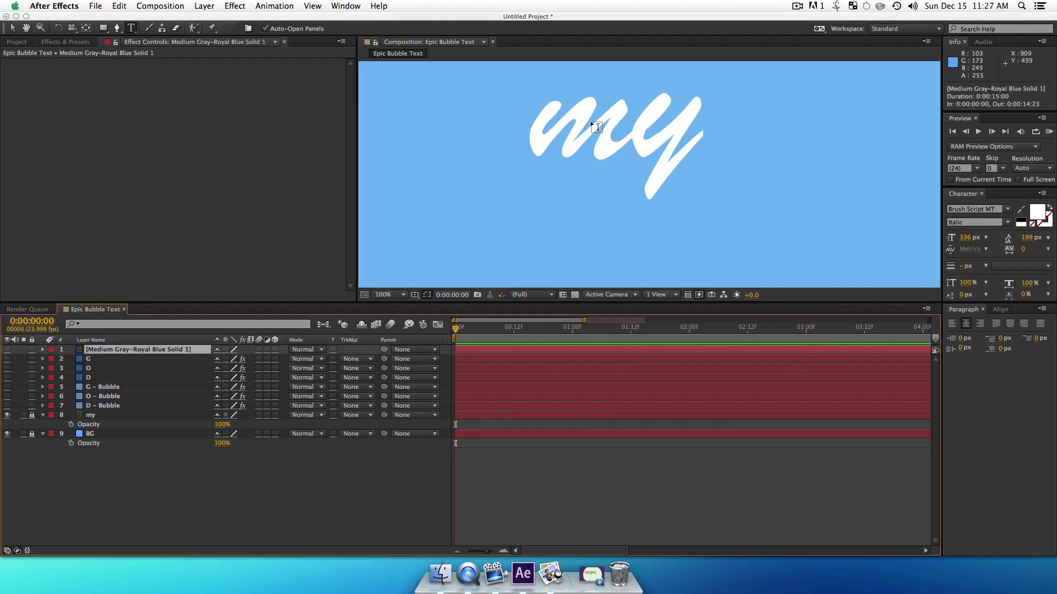
pyautogui.press('g')
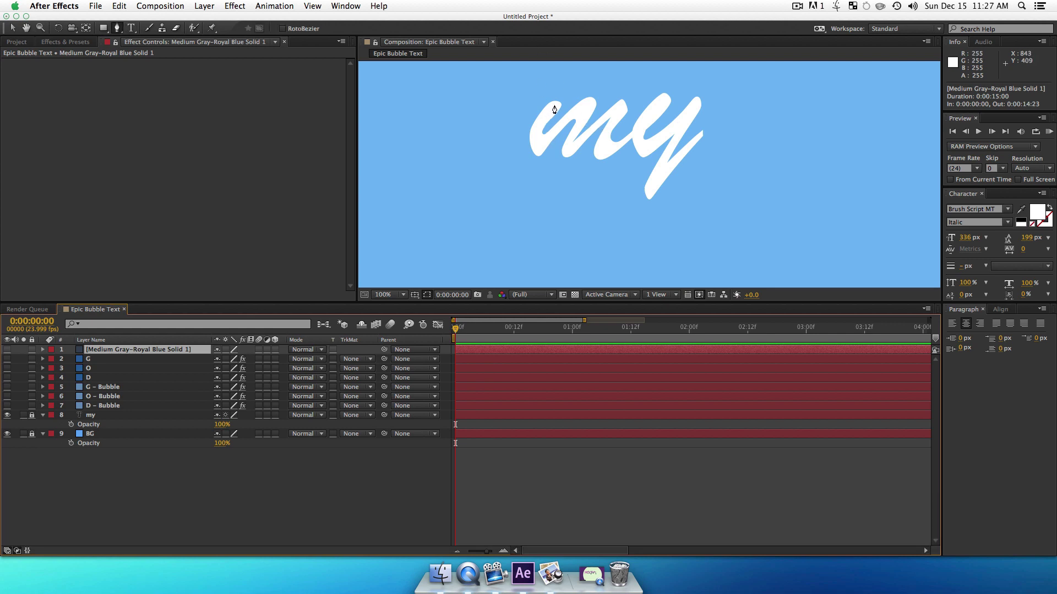
pyautogui.click(555, 104)
pyautogui.moveTo(539, 144); pyautogui.dragTo(589, 109)
pyautogui.click(593, 108)
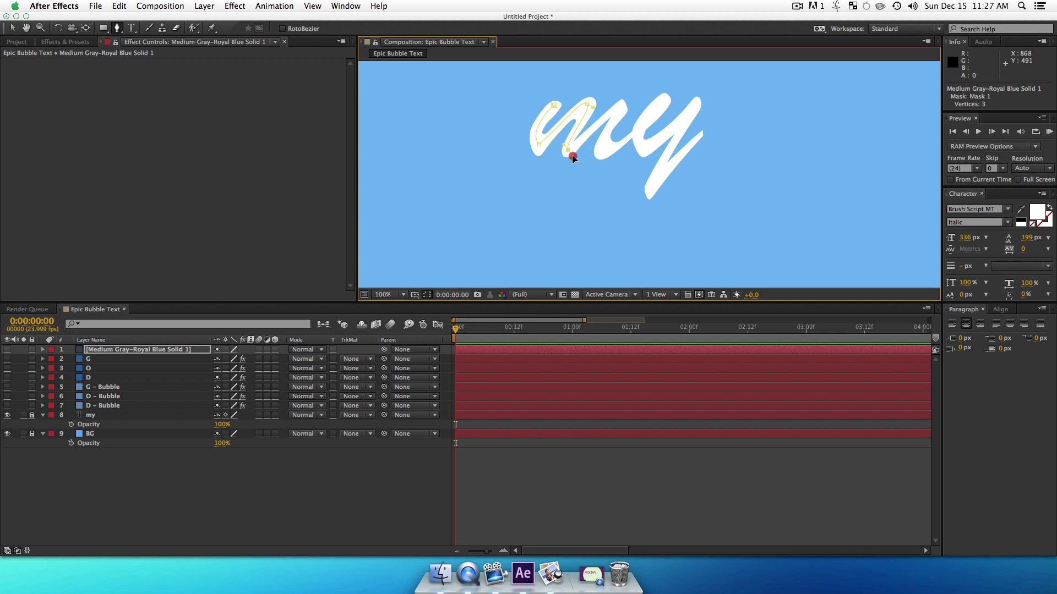
pyautogui.moveTo(572, 156); pyautogui.dragTo(573, 156)
pyautogui.click(617, 109)
pyautogui.click(627, 109)
# Continue the same mask path along the strokes of the letter y to the end of its tail, then deselect the solid
pyautogui.moveTo(667, 102)
pyautogui.mouseDown()
pyautogui.moveTo(668, 90)
pyautogui.moveTo(660, 99)
pyautogui.mouseUp()
pyautogui.moveTo(641, 148); pyautogui.dragTo(663, 159)
pyautogui.click(696, 104)
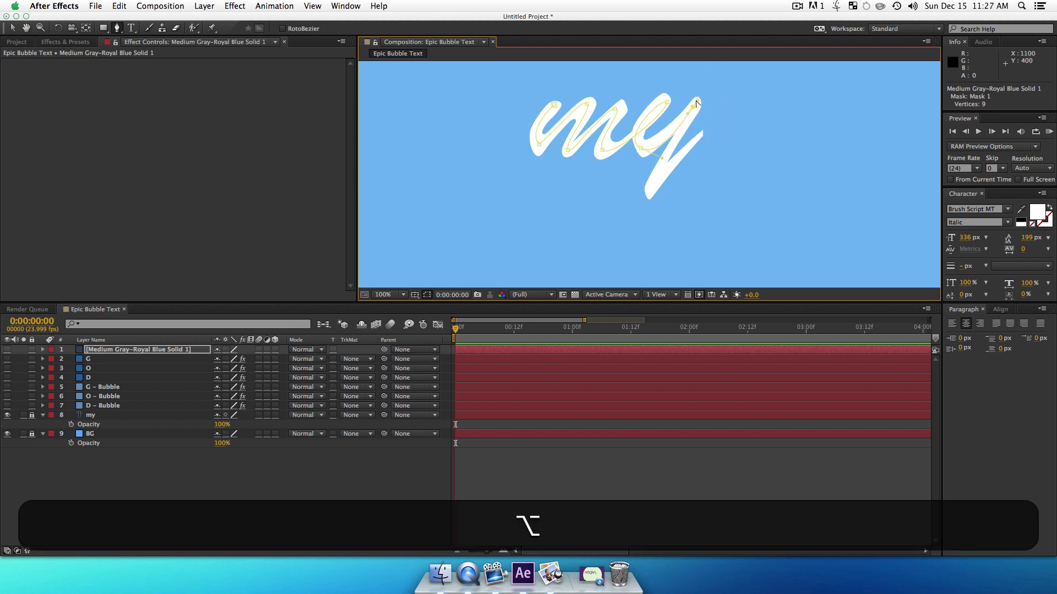
pyautogui.moveTo(683, 114); pyautogui.dragTo(683, 115)
pyautogui.moveTo(650, 188); pyautogui.dragTo(668, 172)
pyautogui.keyDown('alt'); pyautogui.click(668, 172); pyautogui.keyUp('alt')
pyautogui.moveTo(700, 132); pyautogui.dragTo(721, 128)
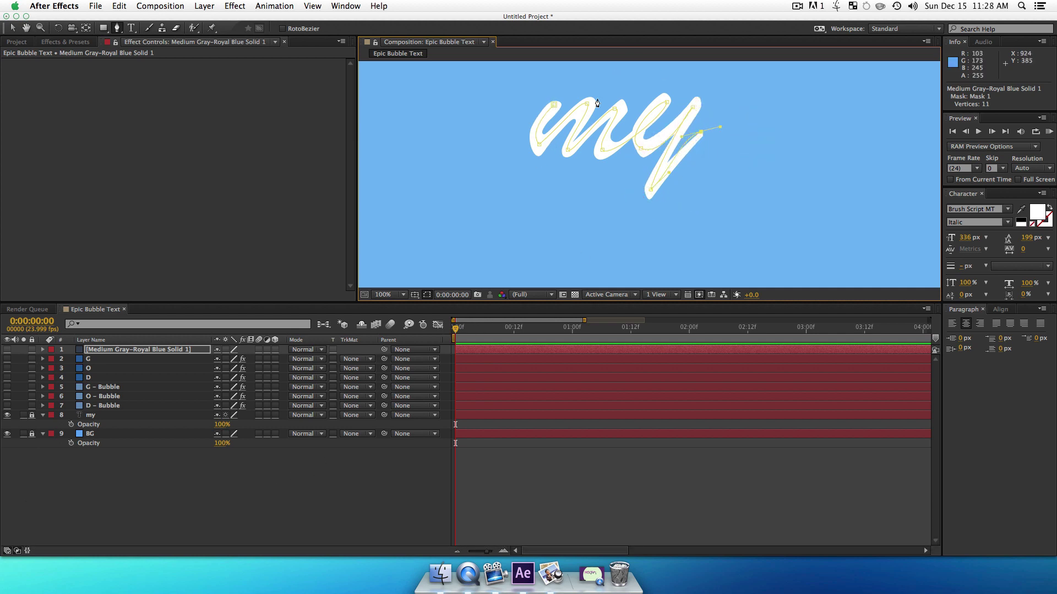
pyautogui.click(224, 485)
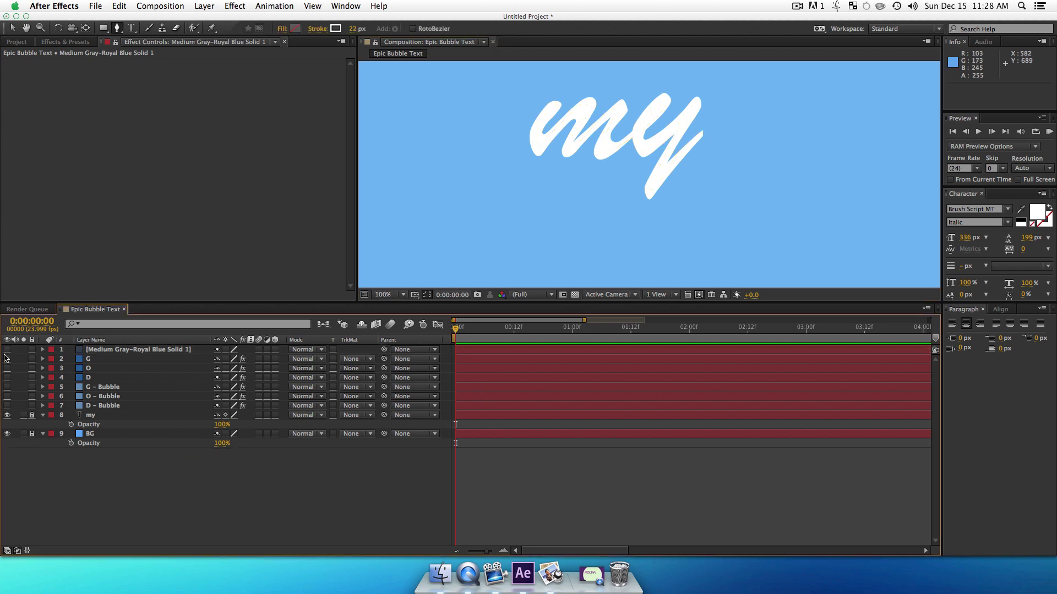
# Show the new solid and copy the CC Glue Gun effect from the O layer onto it
pyautogui.click(7, 350)
pyautogui.click(124, 396)
pyautogui.click(104, 368)
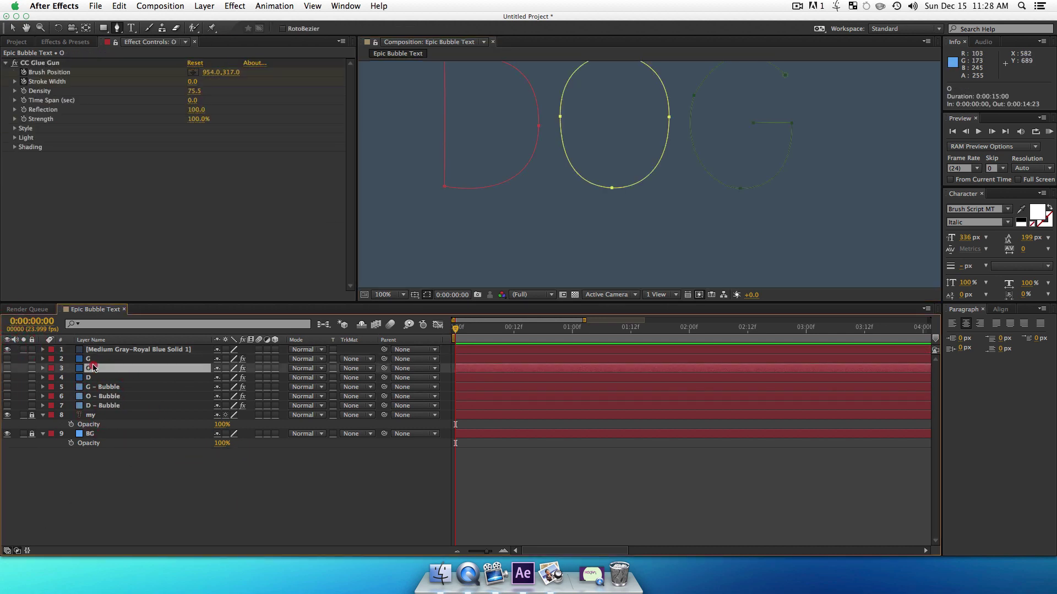
pyautogui.click(38, 63)
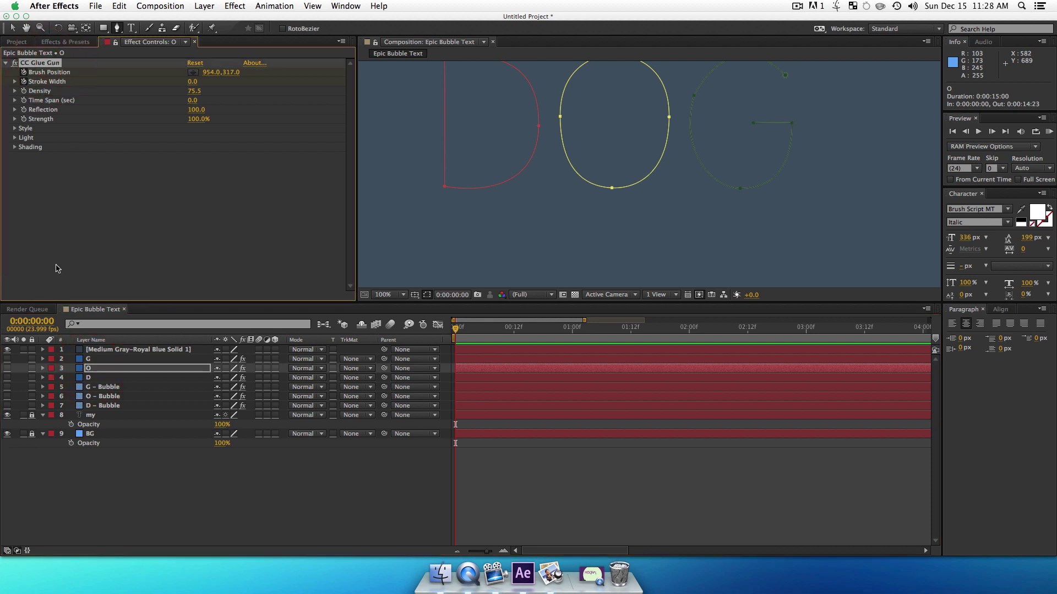
pyautogui.press('super+c')
pyautogui.click(190, 464)
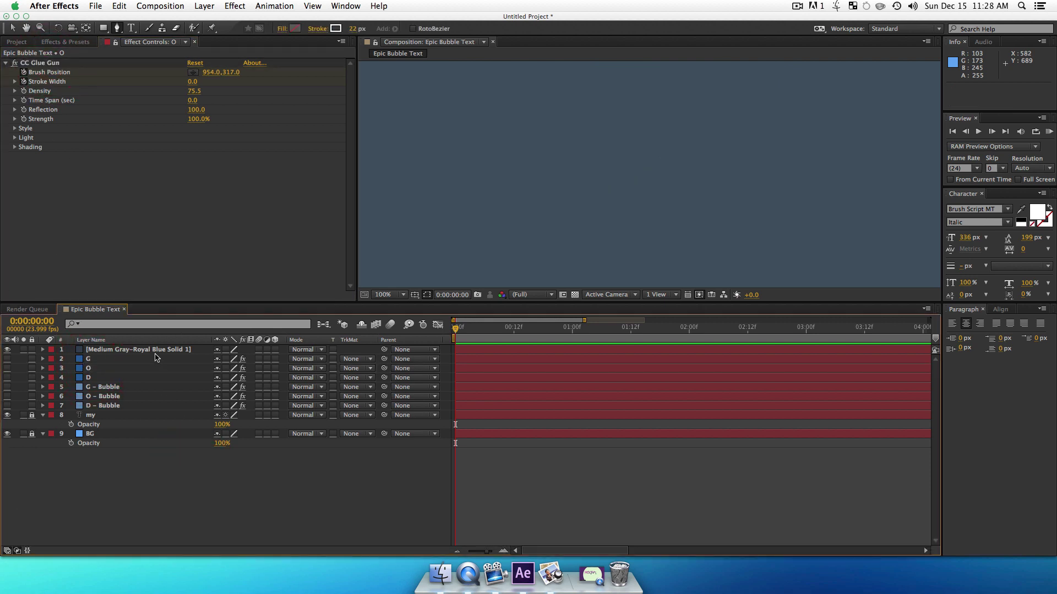
pyautogui.click(155, 355)
pyautogui.press('super+v')
pyautogui.click(116, 486)
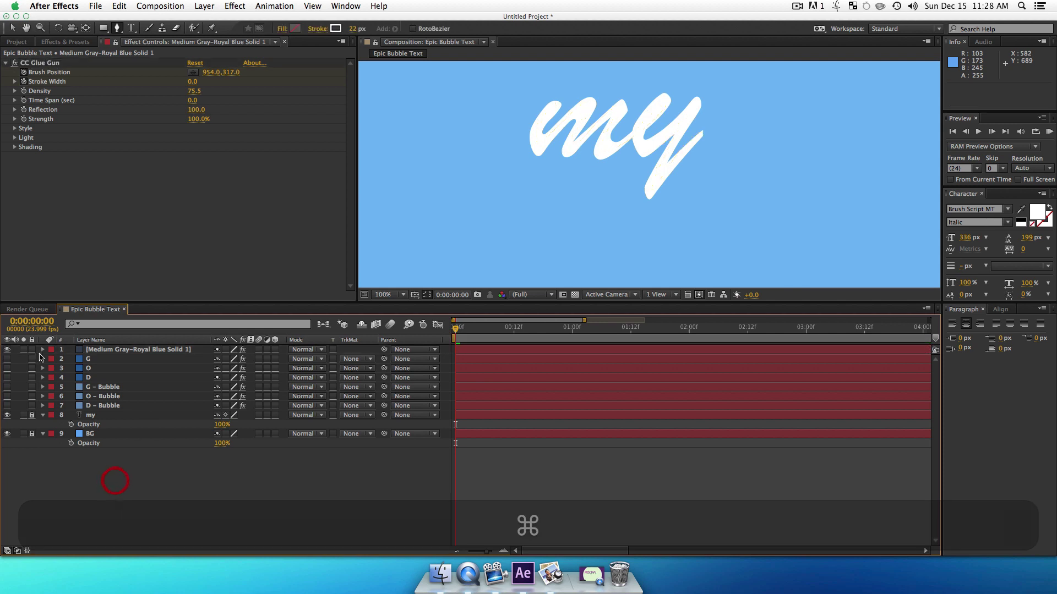
# Reveal the new solid's keyframes and delete all copied Brush Position keyframes
pyautogui.click(146, 349)
pyautogui.press('u')
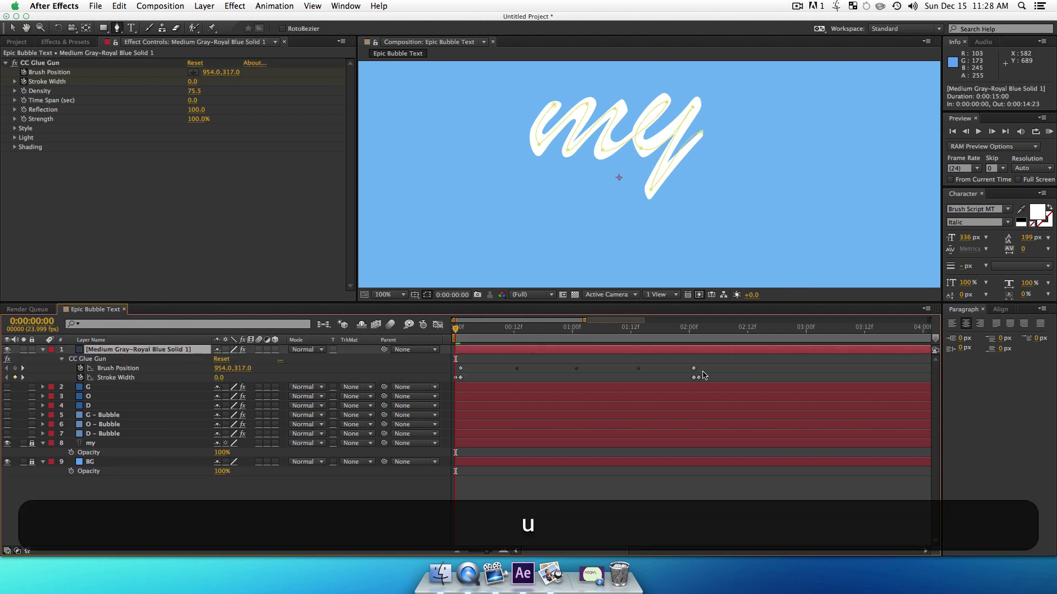
pyautogui.moveTo(703, 373); pyautogui.dragTo(390, 350)
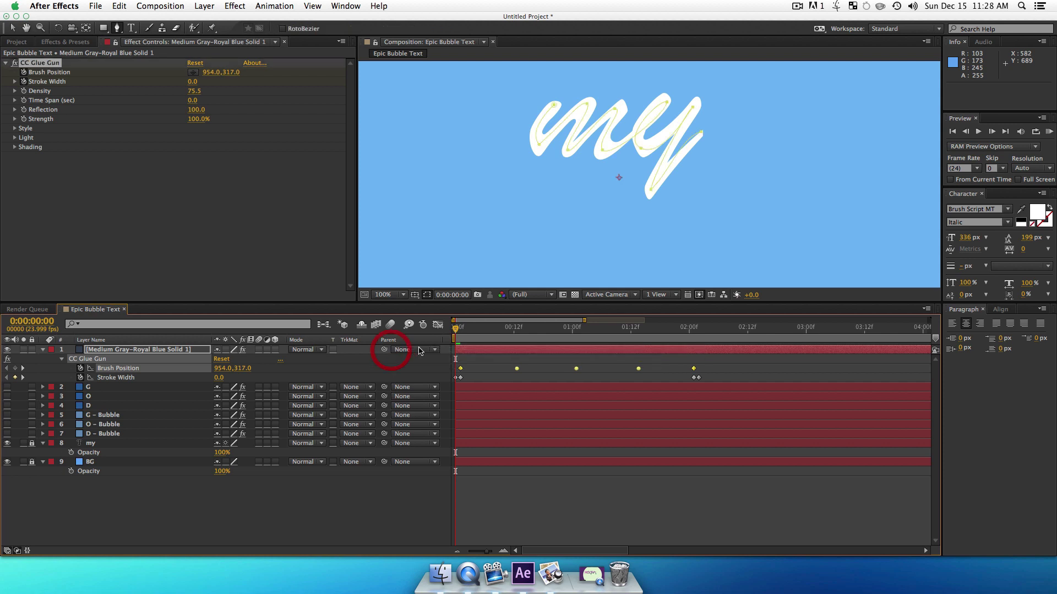
pyautogui.press('Delete')
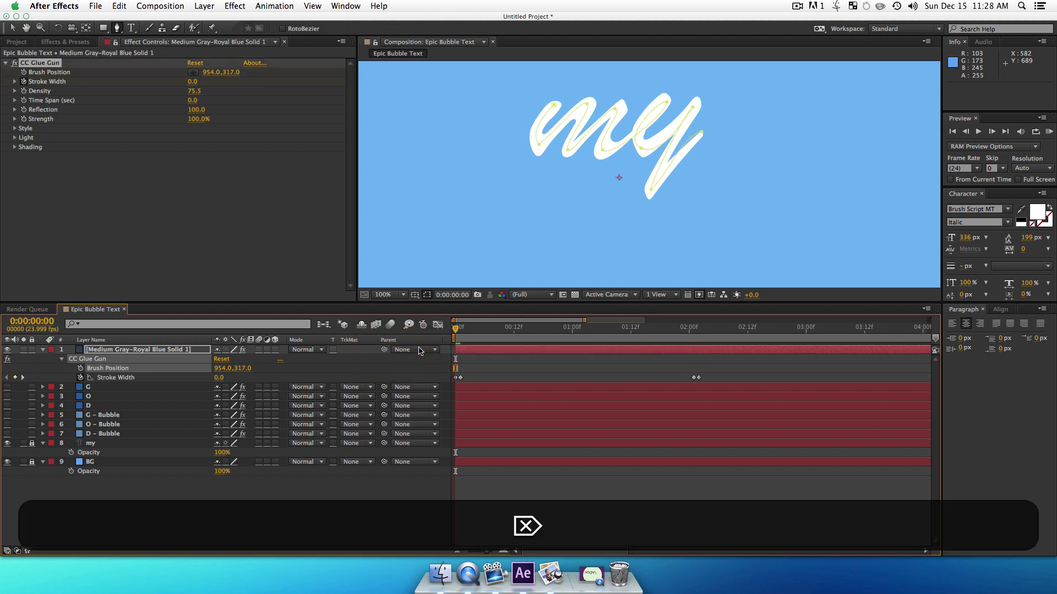
# Move to the Stroke Width keyframe at 0:00:00:01 and copy the Mask Path of Mask 1 on the new solid
pyautogui.click(24, 377)
pyautogui.click(130, 523)
pyautogui.click(116, 350)
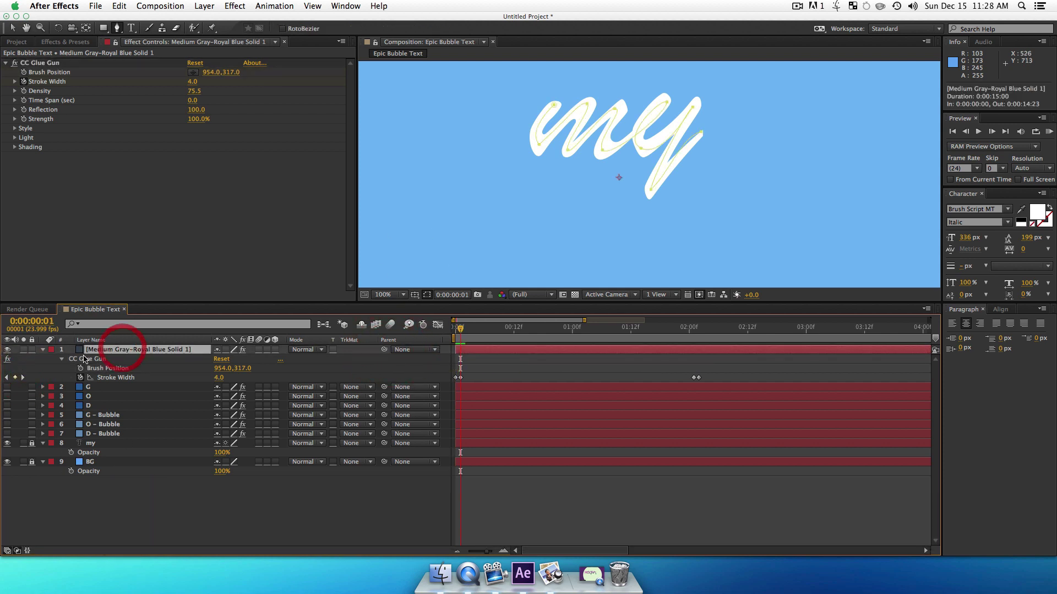
pyautogui.press('m')
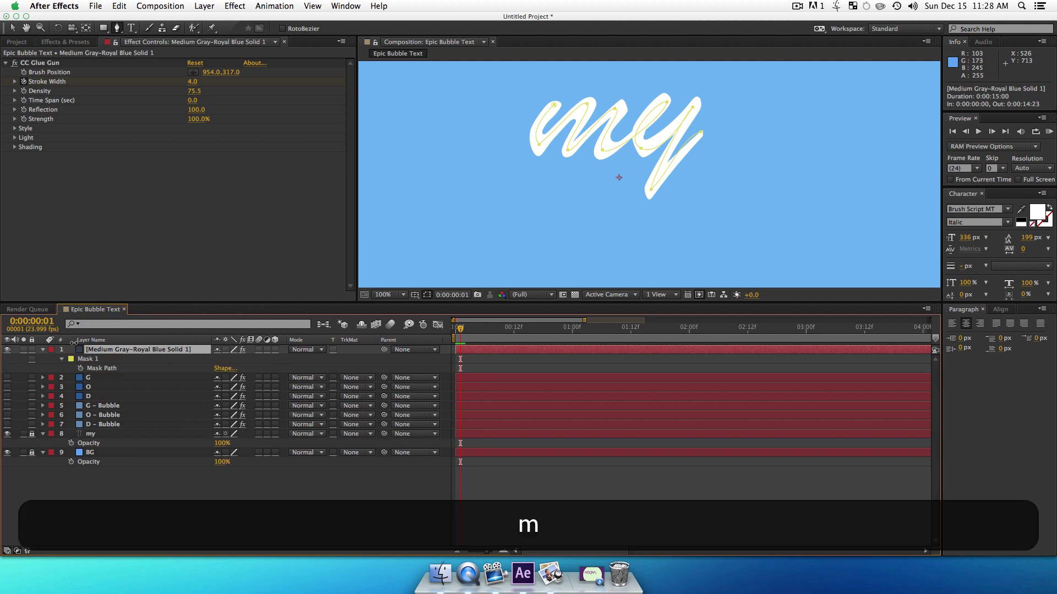
pyautogui.click(102, 368)
pyautogui.press('super+c')
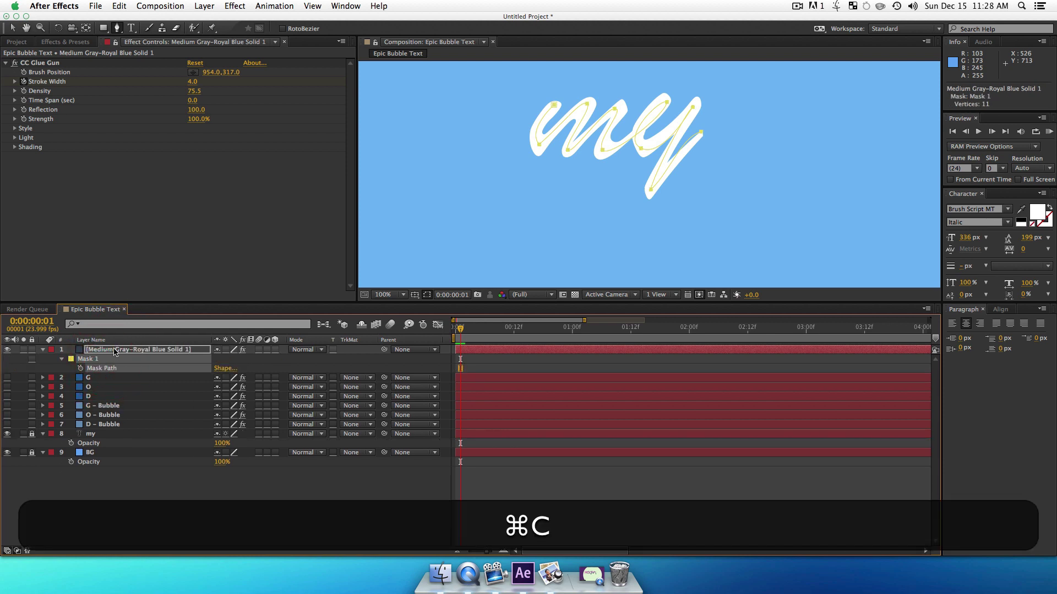
# Paste the copied mask path into the CC Glue Gun Brush Position, leave only the keyframed properties listed and deselect the layer
pyautogui.click(115, 350)
pyautogui.press('e')
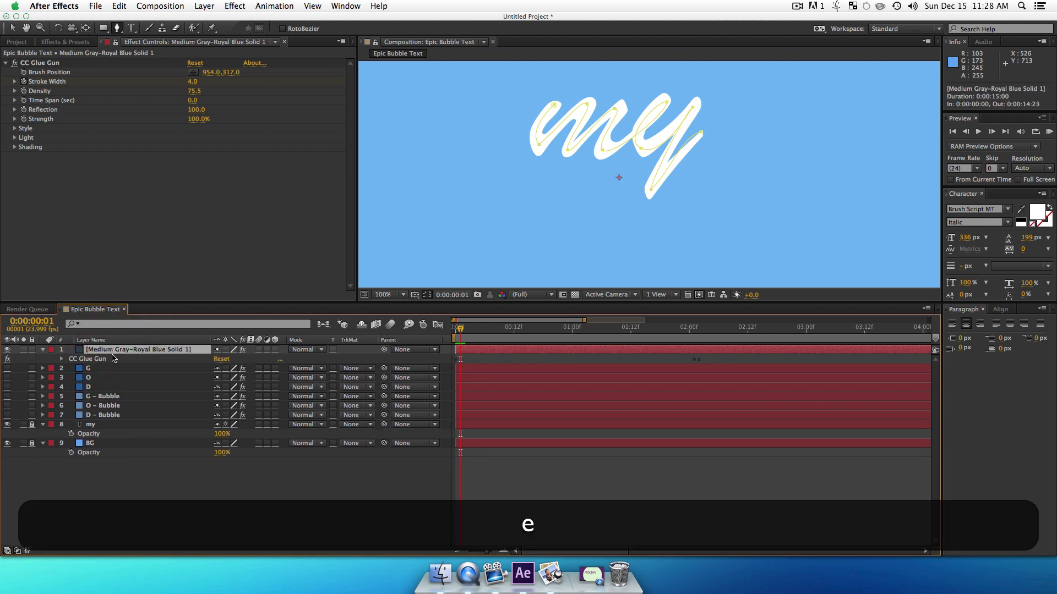
pyautogui.keyDown('super'); pyautogui.click(61, 359); pyautogui.keyUp('super')
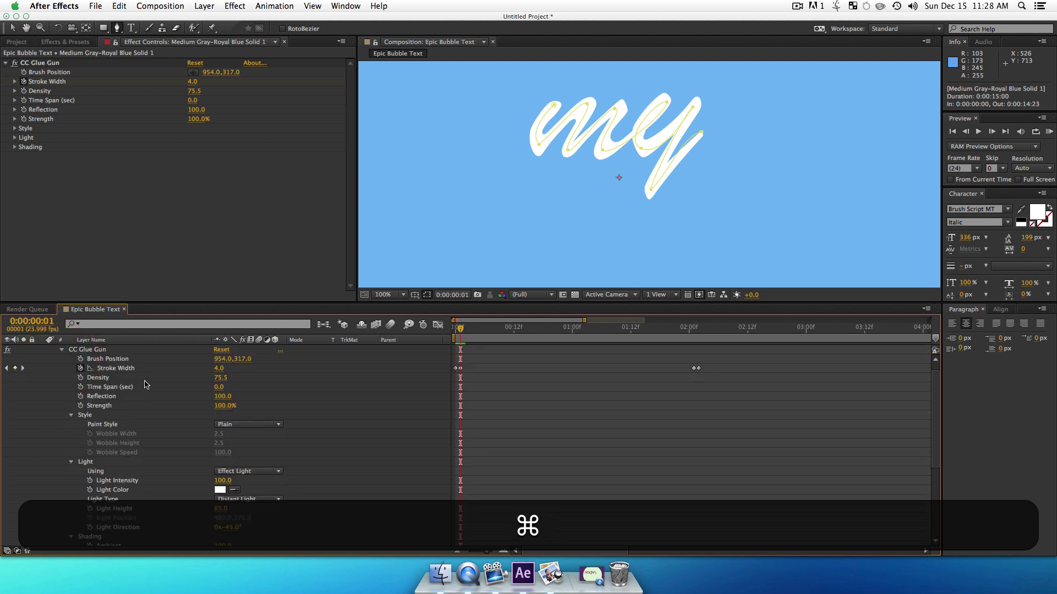
pyautogui.click(113, 360)
pyautogui.press('super+v')
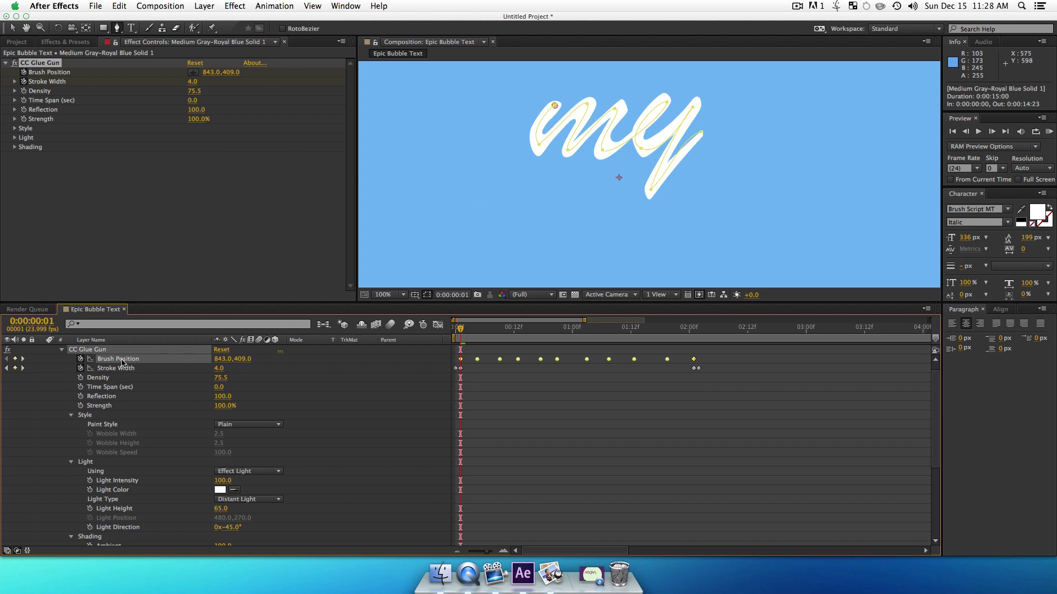
pyautogui.press('u')
pyautogui.click(354, 495)
# Preview the glue writing animation, hide the "my" text layer and replay the animation from the first frame
pyautogui.press('space')
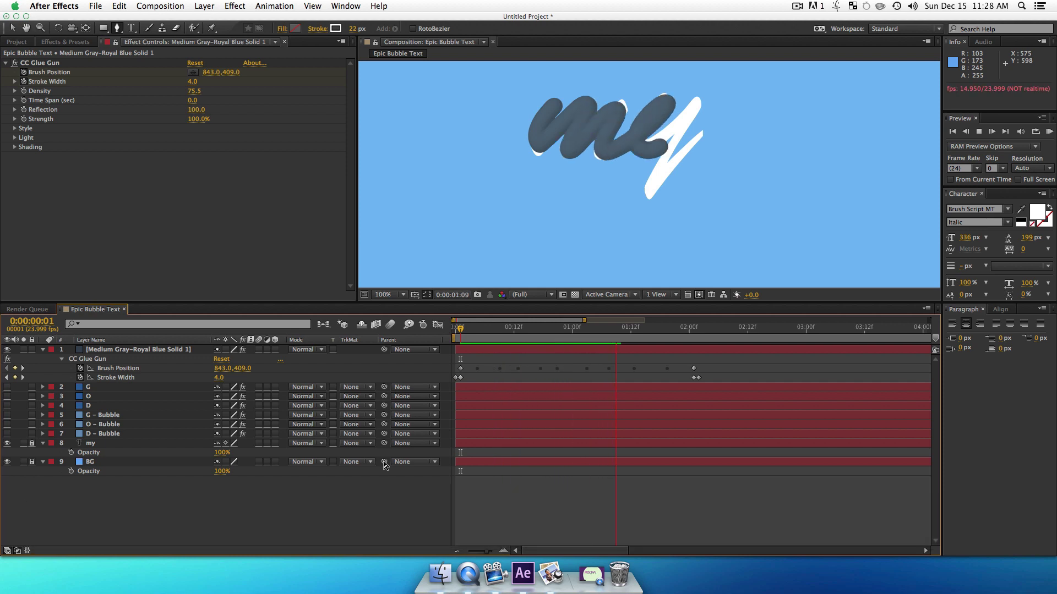
pyautogui.press('space')
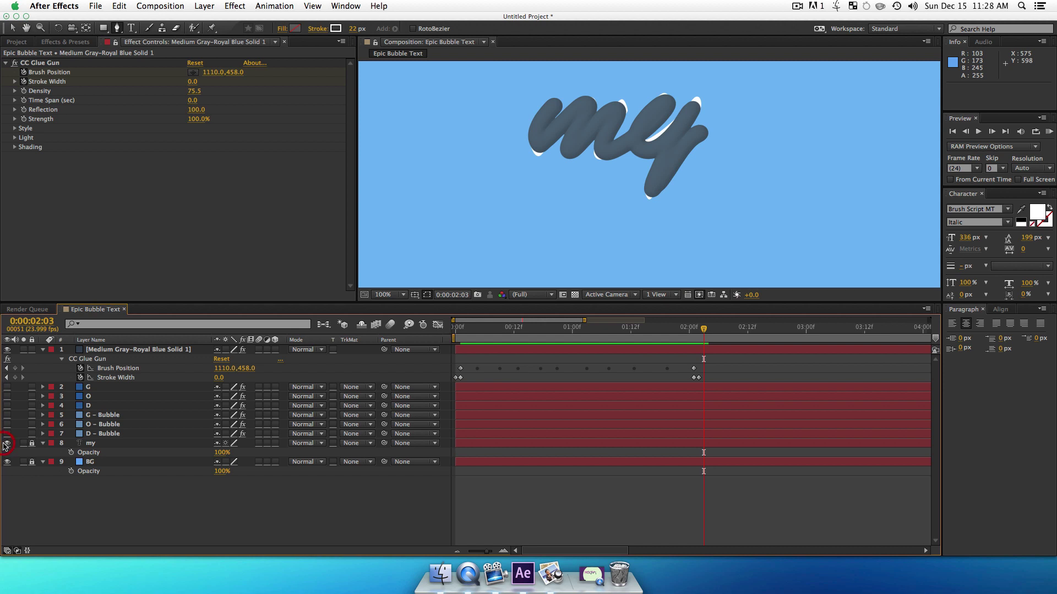
pyautogui.click(8, 443)
pyautogui.click(58, 512)
pyautogui.moveTo(563, 329); pyautogui.dragTo(385, 351)
pyautogui.press('space')
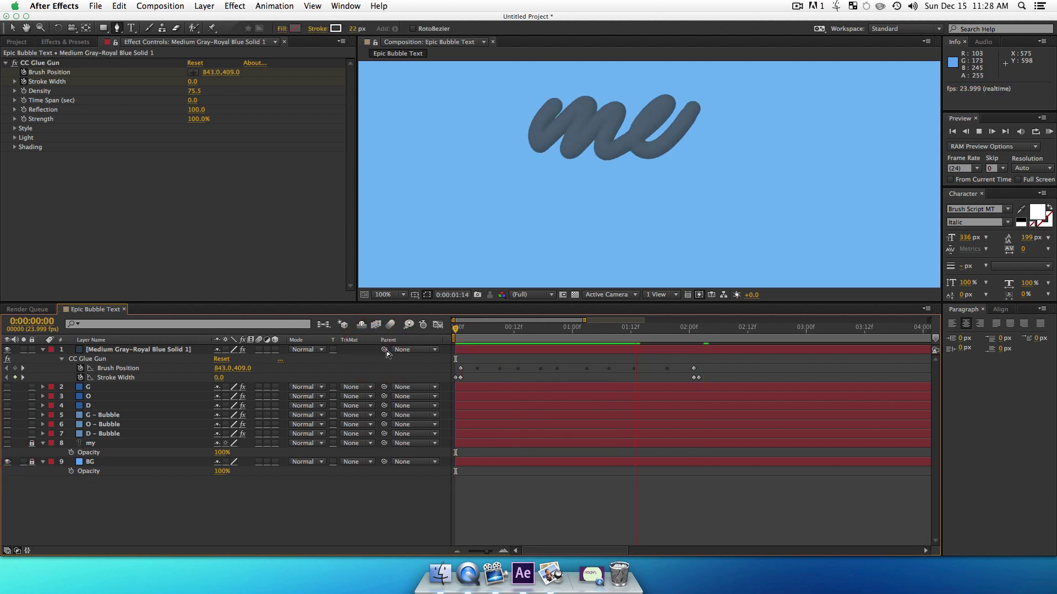
pyautogui.press('space')
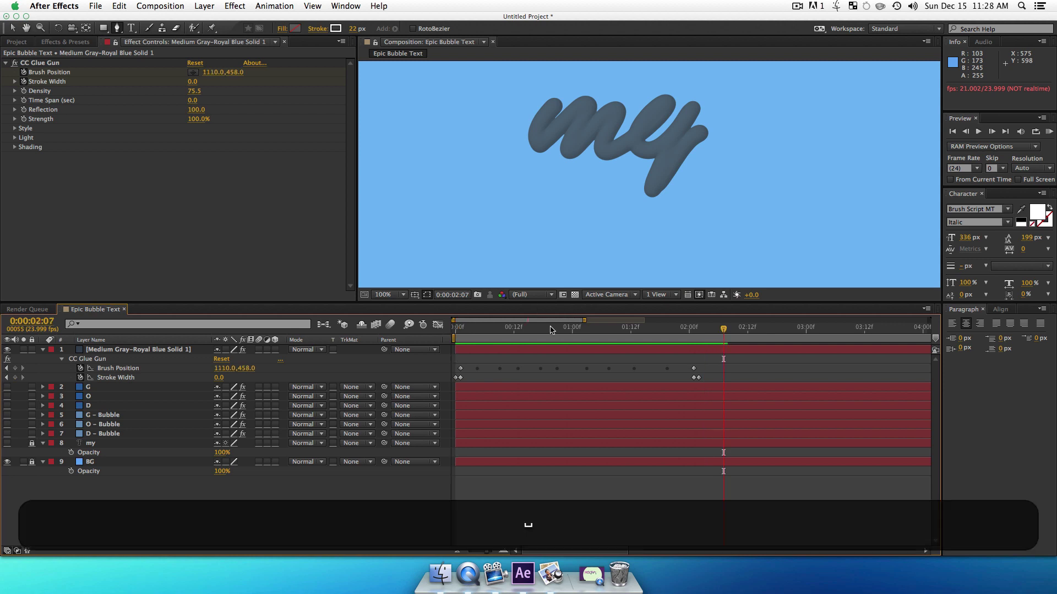
# Add a CC Glue Gun Stroke Width keyframe of 1.6 at 0:00:00:07 on the new solid
pyautogui.moveTo(520, 330)
pyautogui.mouseDown()
pyautogui.moveTo(447, 345)
pyautogui.moveTo(456, 347)
pyautogui.mouseUp()
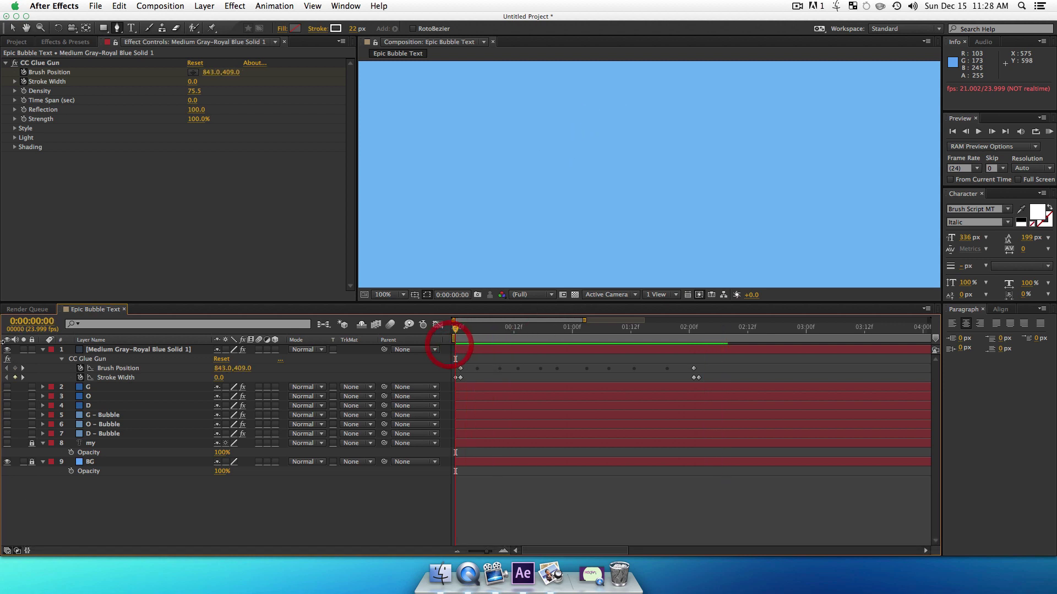
pyautogui.click(23, 368)
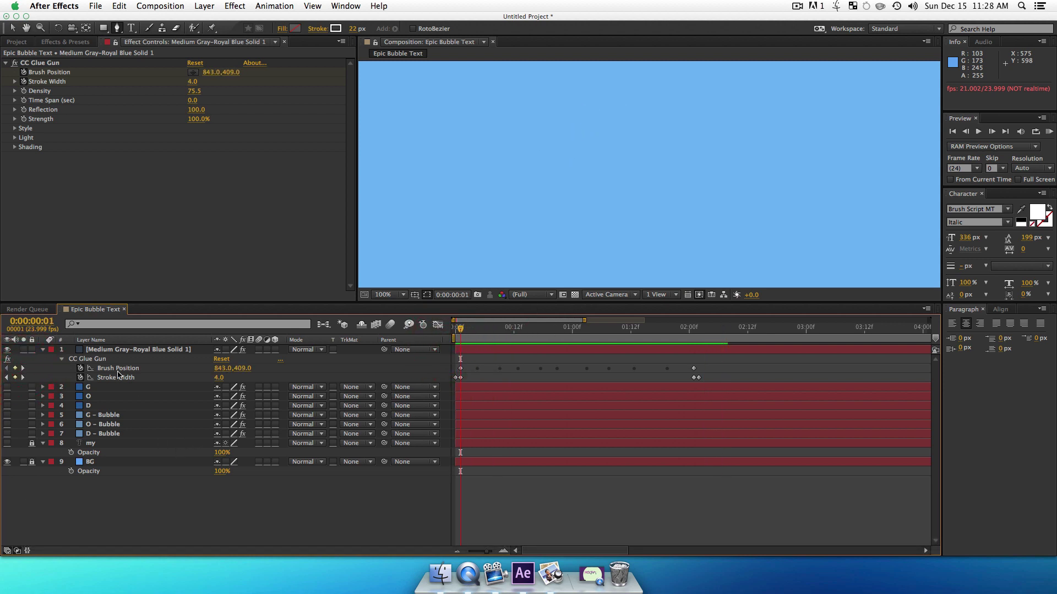
pyautogui.moveTo(465, 332); pyautogui.dragTo(492, 331)
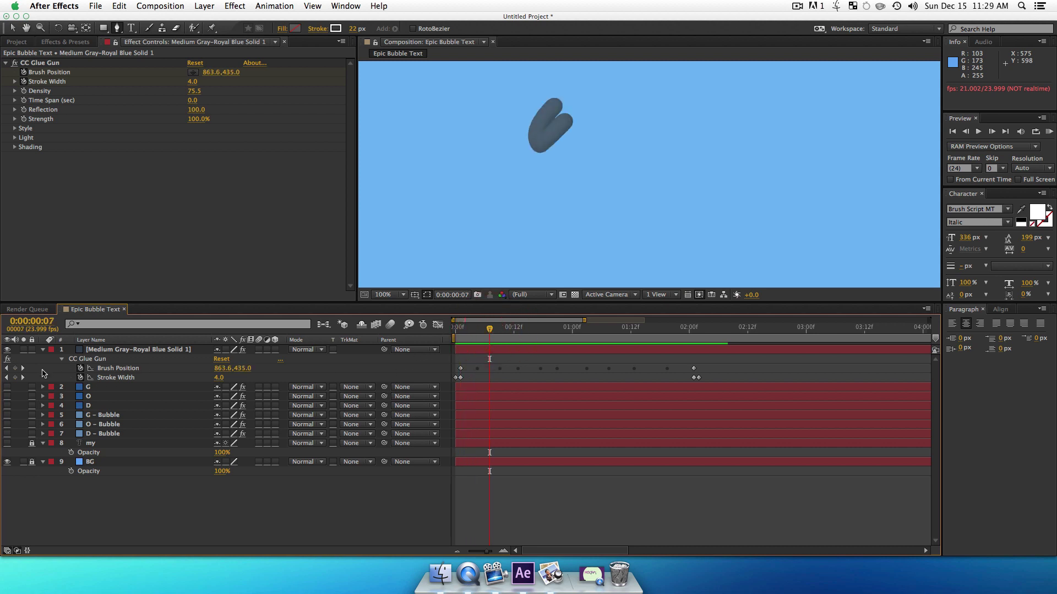
pyautogui.moveTo(219, 378); pyautogui.dragTo(211, 381)
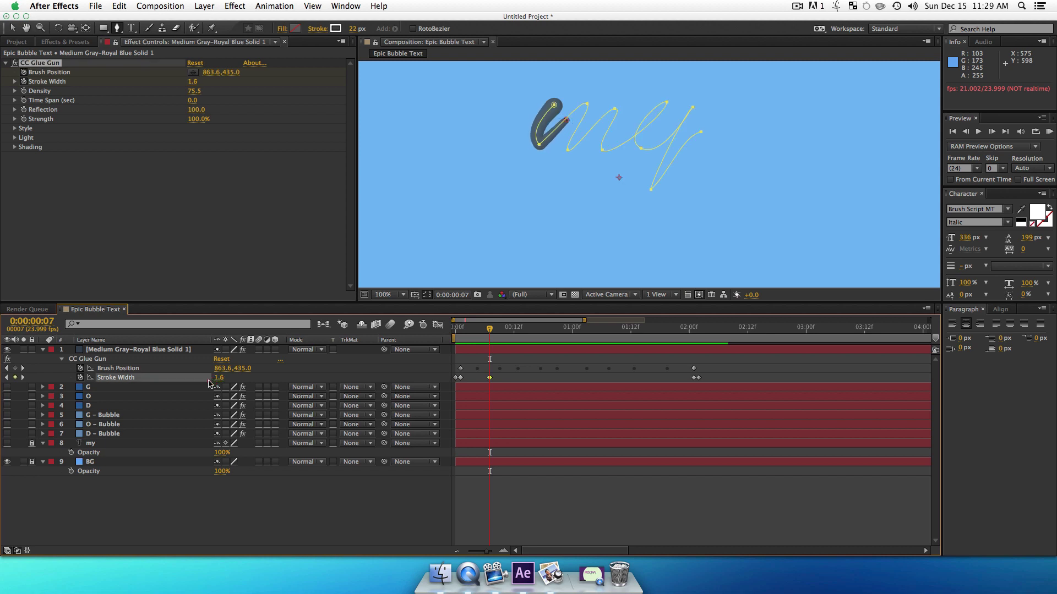
# Add a Stroke Width keyframe of 3.3 at 0:00:00:12
pyautogui.click(520, 347)
pyautogui.moveTo(506, 334); pyautogui.dragTo(514, 331)
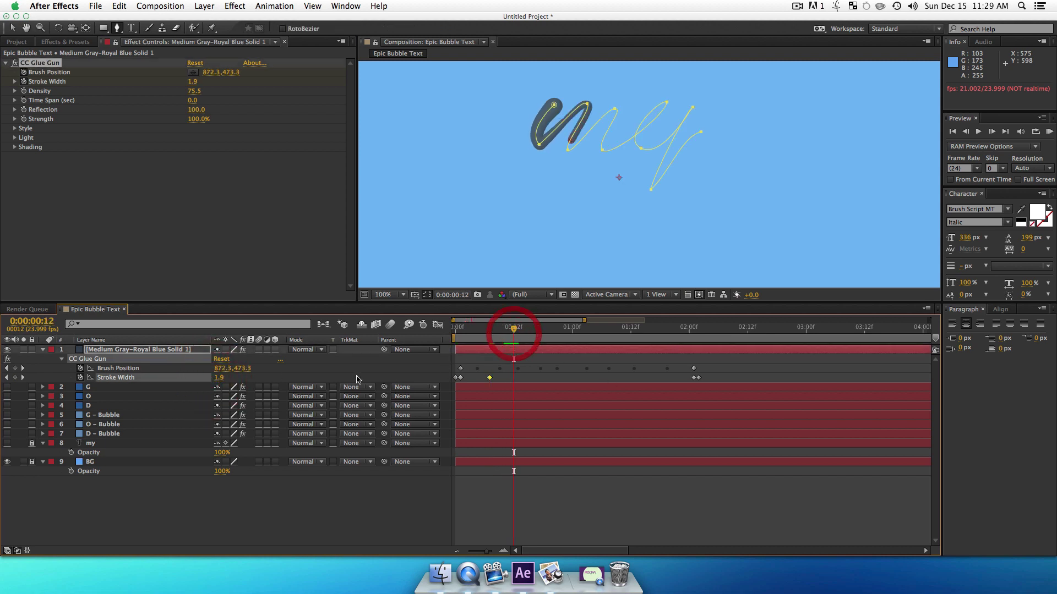
pyautogui.moveTo(219, 378); pyautogui.dragTo(226, 378)
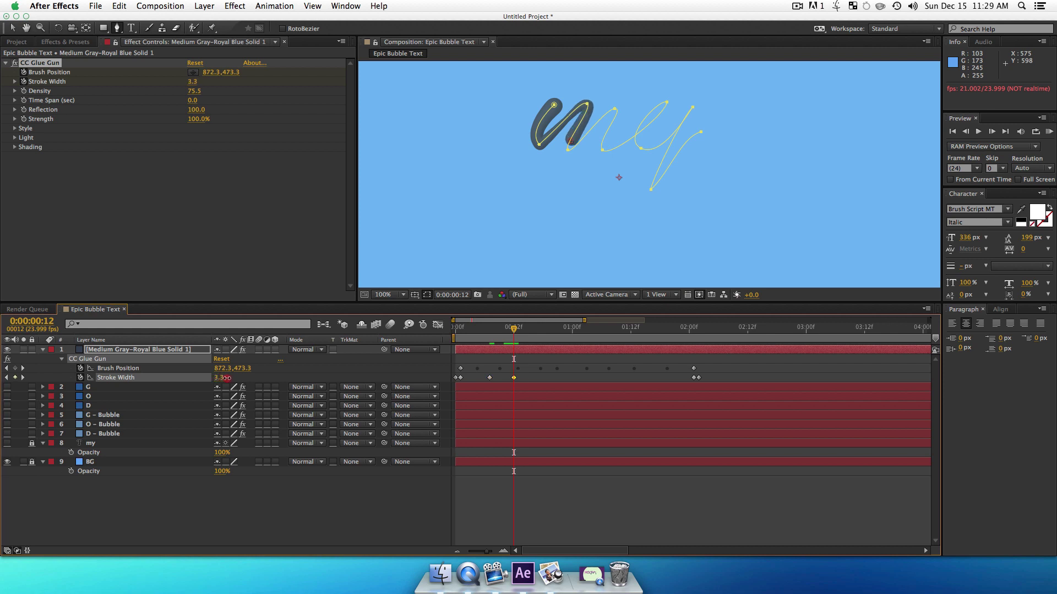
# Undo the Stroke Width keyframes added at 0:00:00:07 and 0:00:00:12
pyautogui.press('super+z')
pyautogui.press('super+z')
pyautogui.press('super+z')
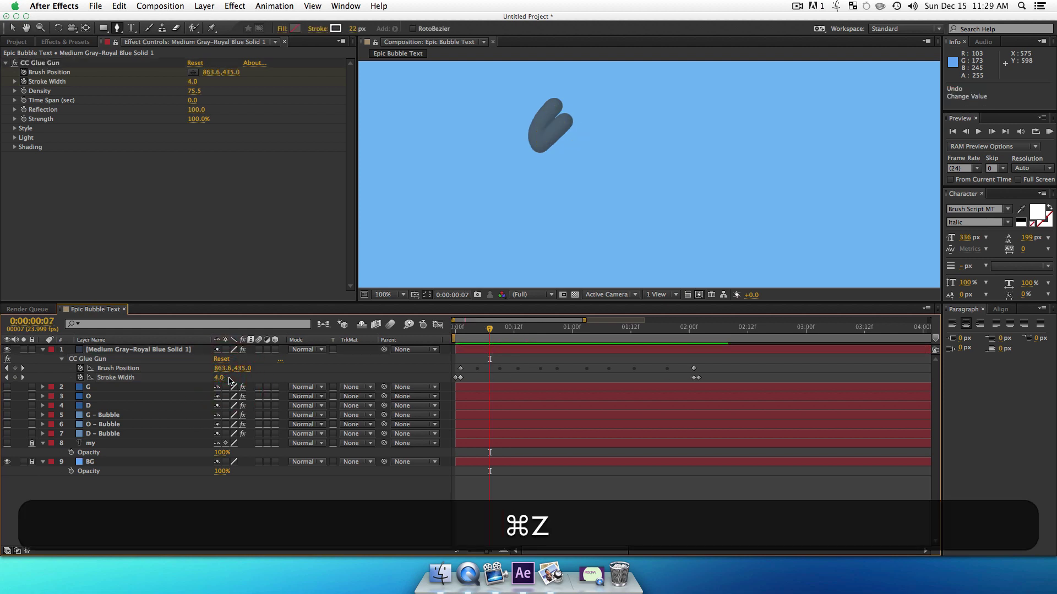
# Step back and forth through the early Brush Position keyframes to examine the stroke's turning points, ending at 0:00:00:04
pyautogui.press('j')
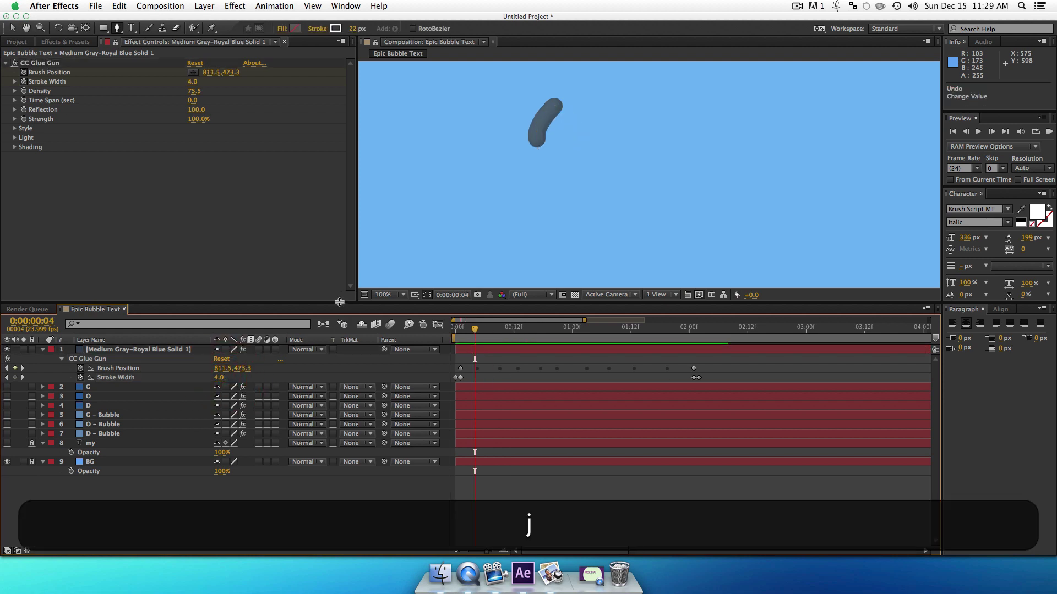
pyautogui.press('k')
pyautogui.press('j')
pyautogui.press('k')
pyautogui.press('j')
pyautogui.press('k')
pyautogui.press('j')
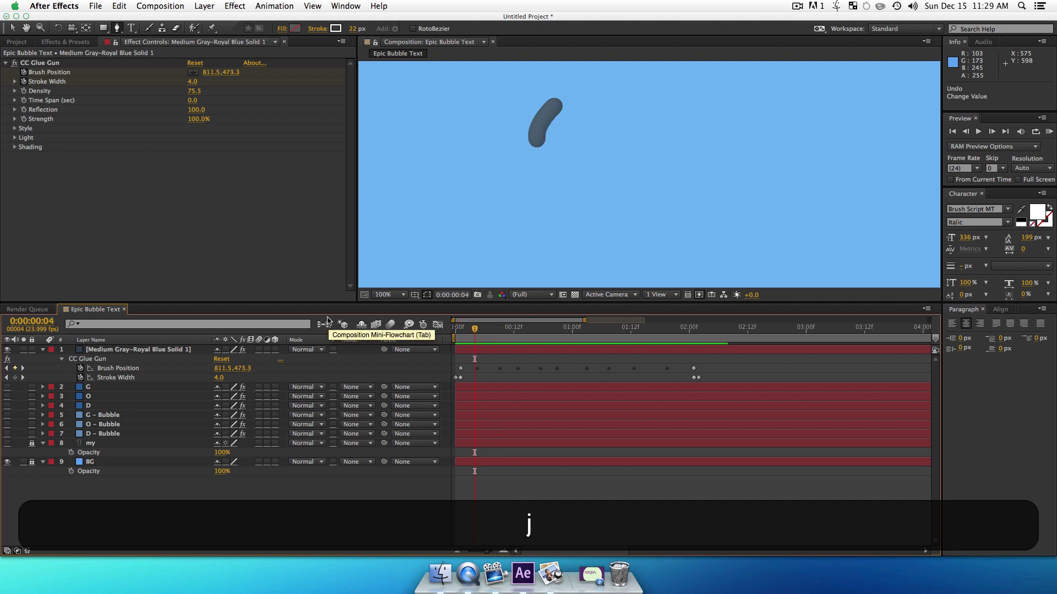
pyautogui.press('k')
pyautogui.press('j')
pyautogui.press('k')
pyautogui.press('j')
pyautogui.press('k')
pyautogui.press('k')
pyautogui.press('k')
pyautogui.press('j')
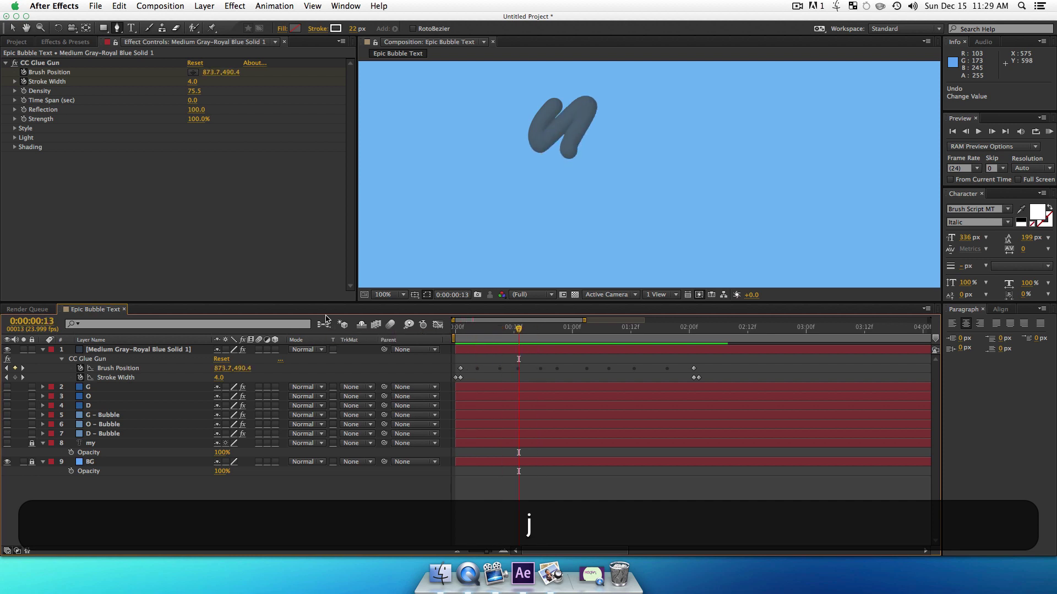
pyautogui.press('j')
pyautogui.press('j')
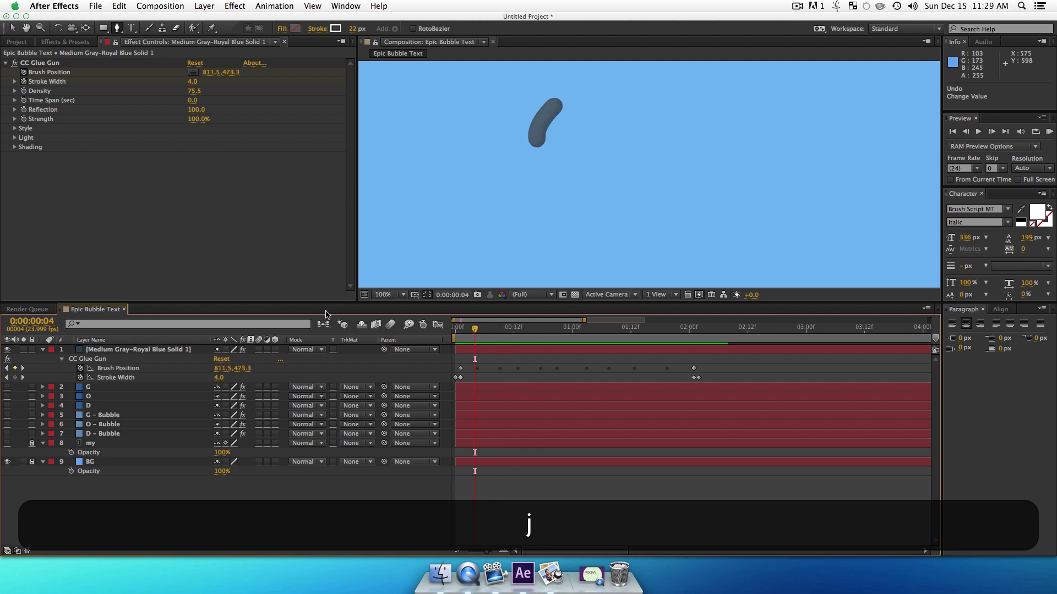
# Add varying Stroke Width keyframes at the Brush Position turning points from 0:00:00:04 to 0:00:01:13, using 1.4 at 0:00:01:13
pyautogui.click(120, 378)
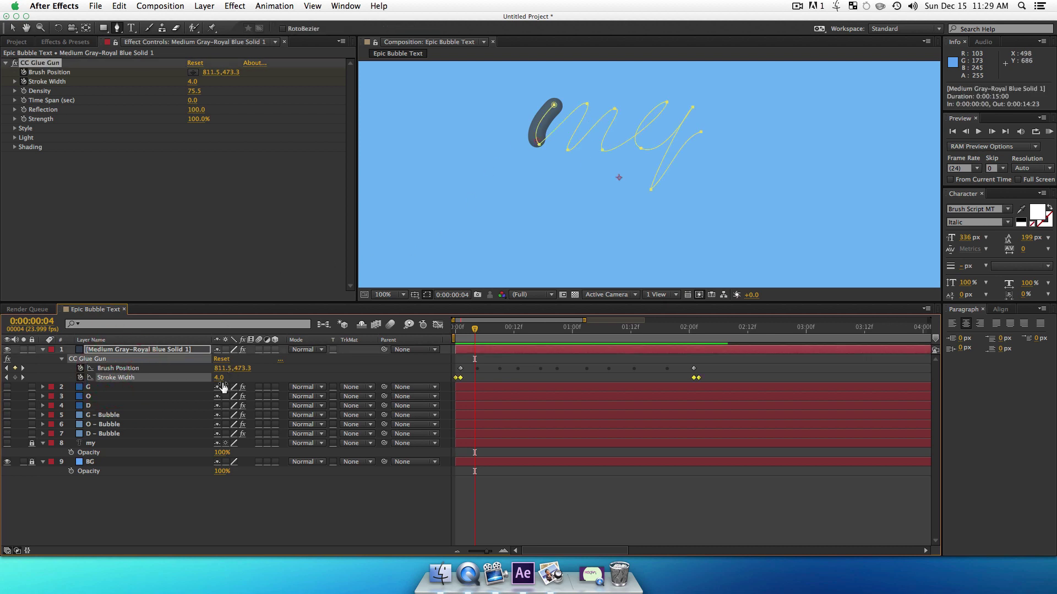
pyautogui.moveTo(220, 379)
pyautogui.mouseDown()
pyautogui.moveTo(230, 380)
pyautogui.moveTo(211, 380)
pyautogui.mouseUp()
pyautogui.press('k')
pyautogui.press('k')
pyautogui.press('k')
pyautogui.press('k')
pyautogui.press('k')
pyautogui.press('k')
pyautogui.press('k')
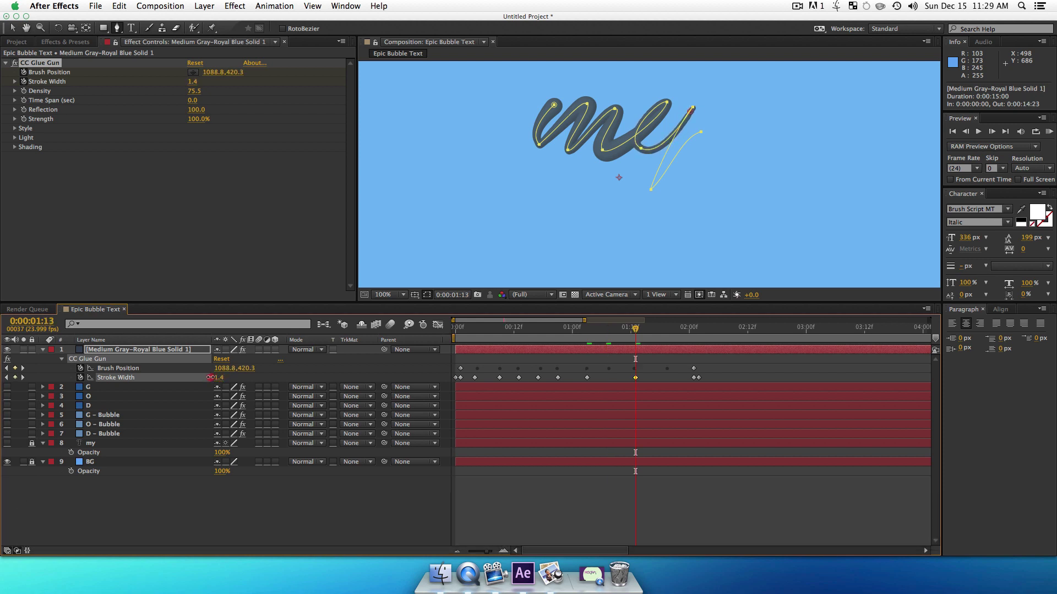
# Add a thicker Stroke Width keyframe at 0:00:01:19, set the one at 0:00:02:01 to 0.3 and deselect the layer
pyautogui.press('j')
pyautogui.press('k')
pyautogui.press('k')
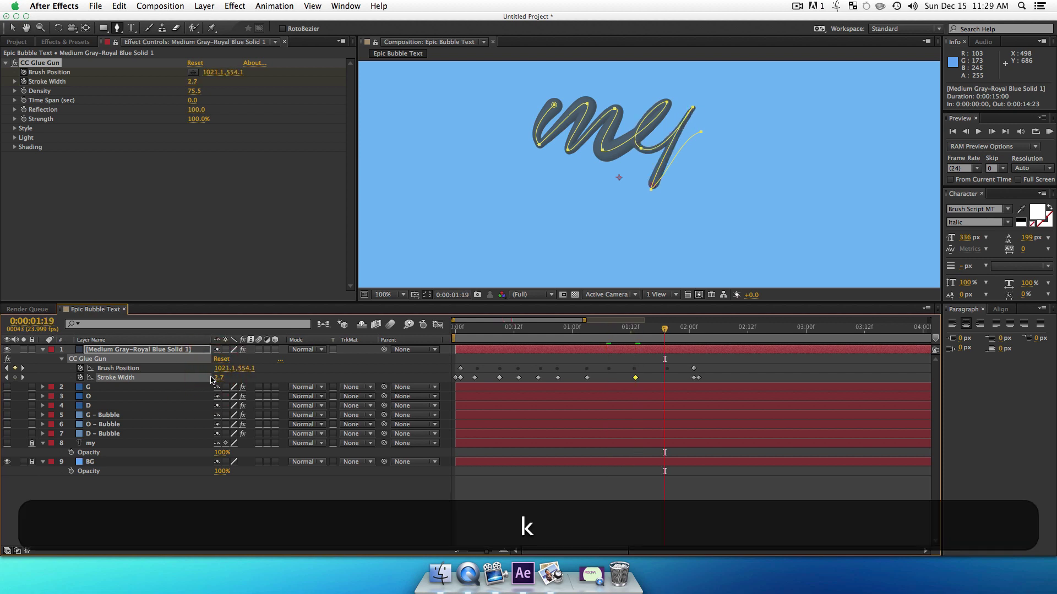
pyautogui.press('k')
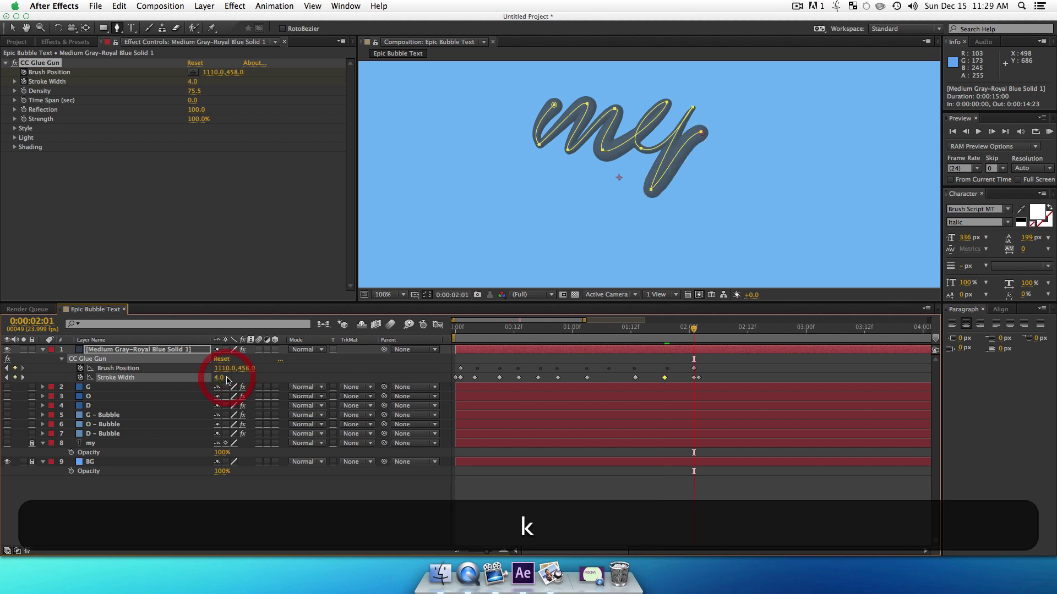
pyautogui.moveTo(219, 378); pyautogui.dragTo(197, 379)
pyautogui.click(207, 504)
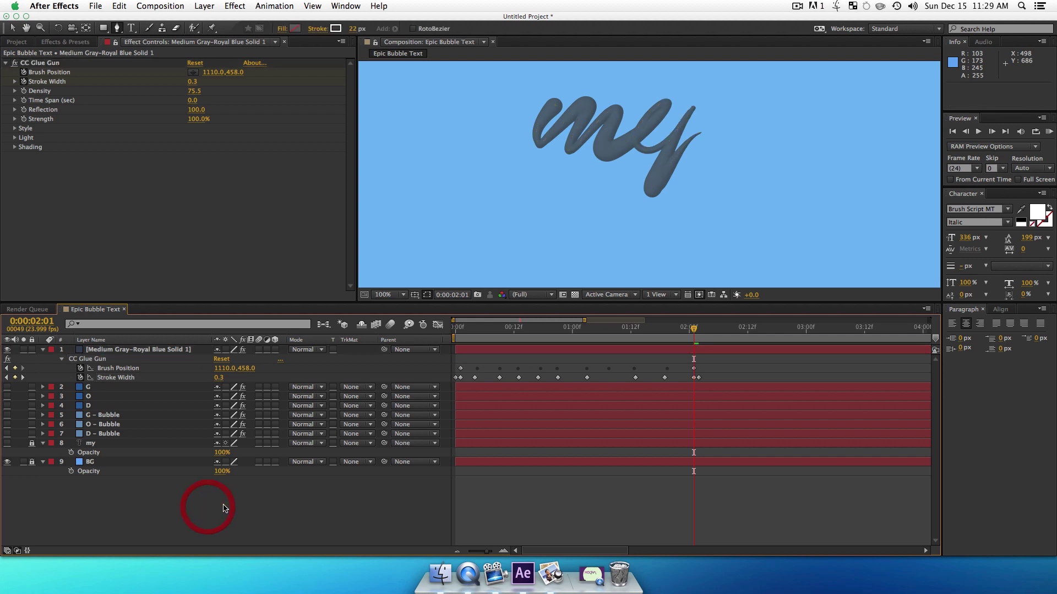
# Run a RAM preview of the finished "my" writing animation and stop it
pyautogui.press('KP_0')
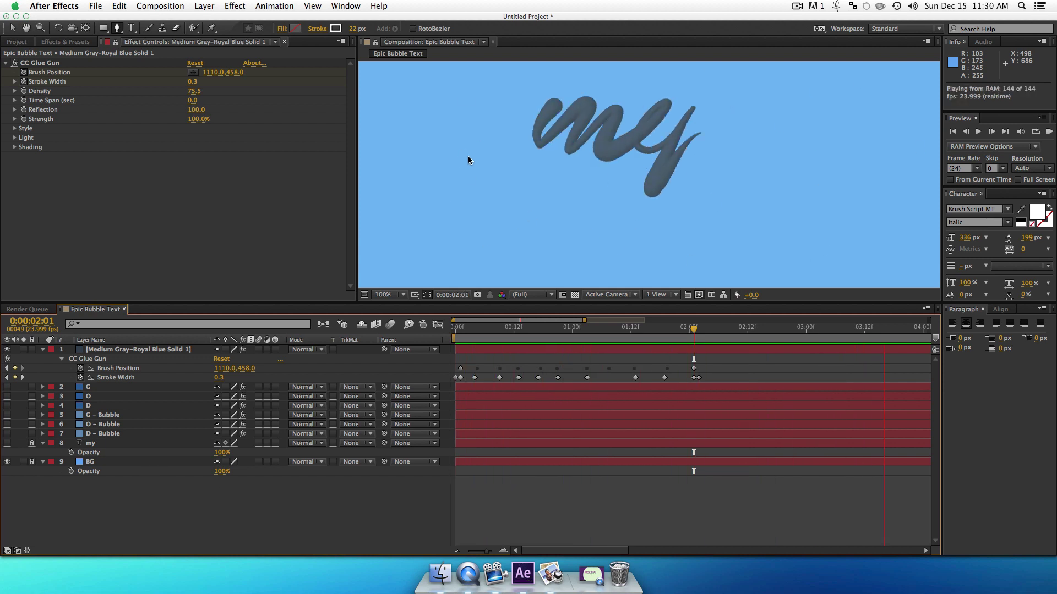
pyautogui.press('space')
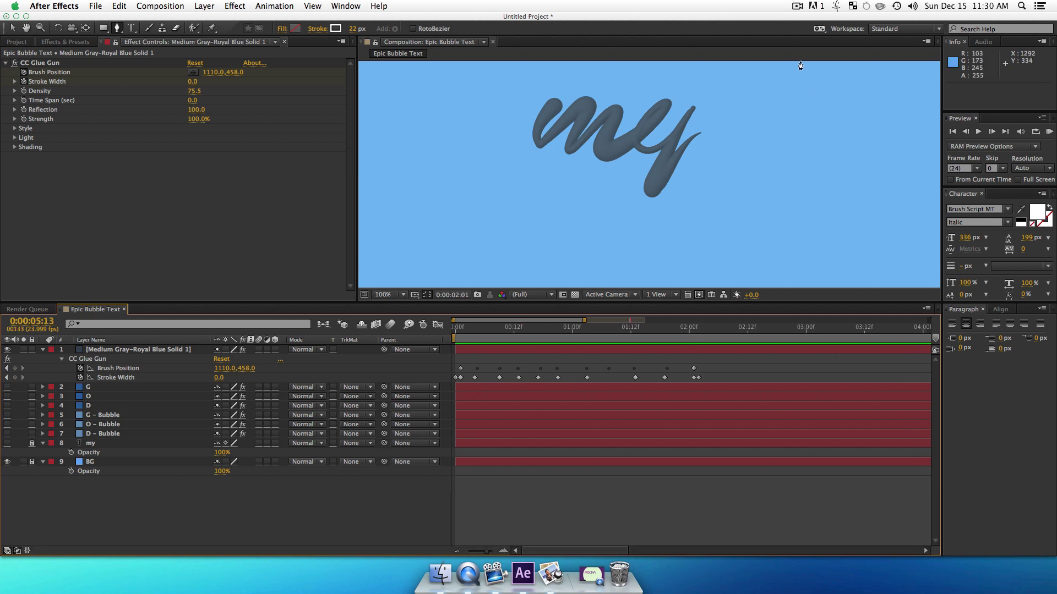
pyautogui.click(796, 6)
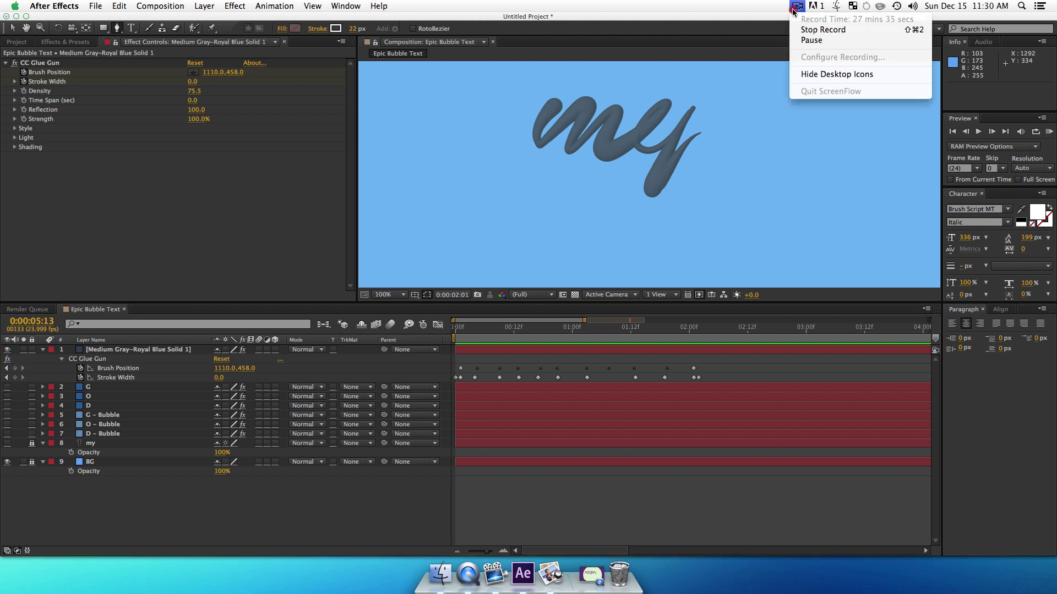
pyautogui.click(753, 4)
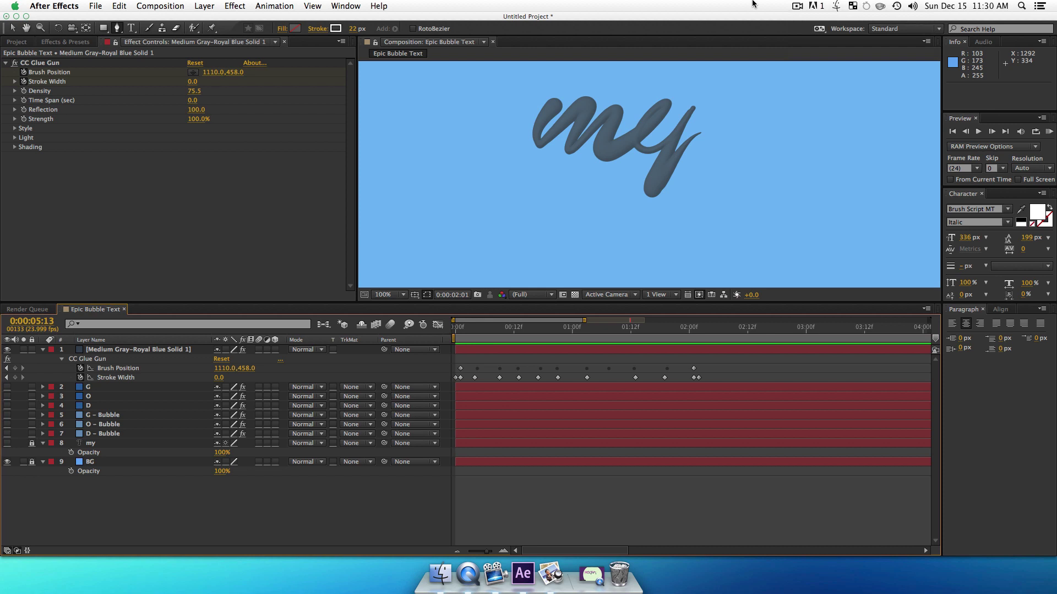
pyautogui.click(797, 7)
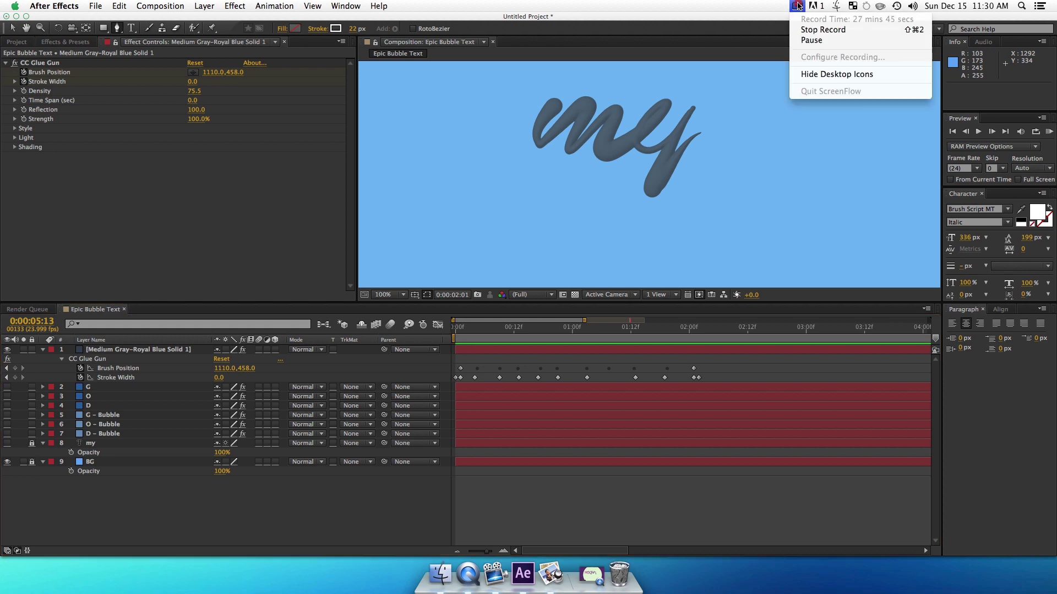